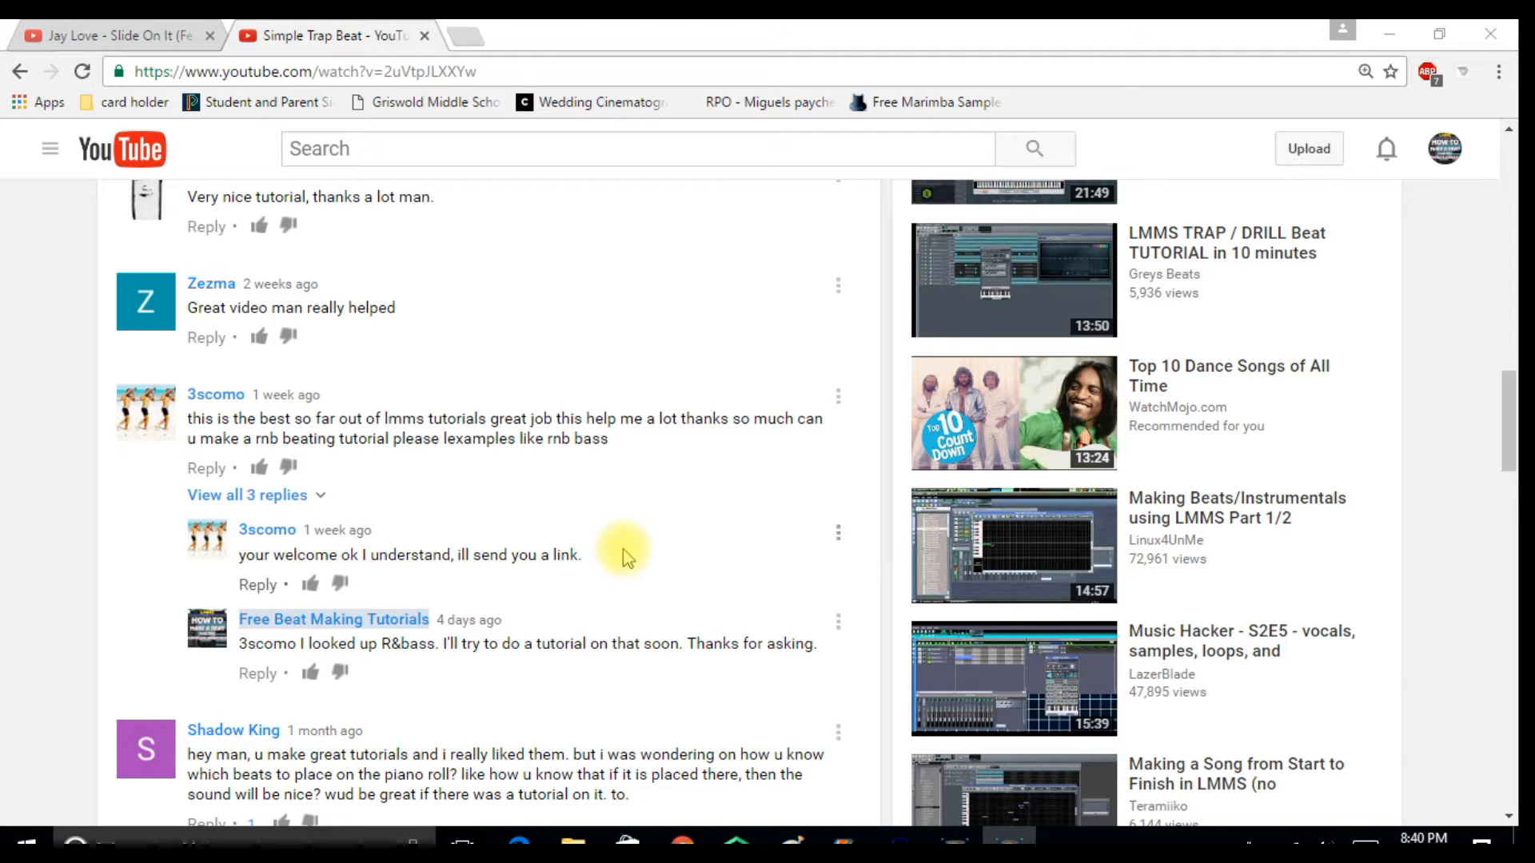
- Play the openings of "Addicted" and "Lil' Bit" from the R&Bass YouTube playlist as style references
{"action": "left_click", "coordinate": [144, 47]}
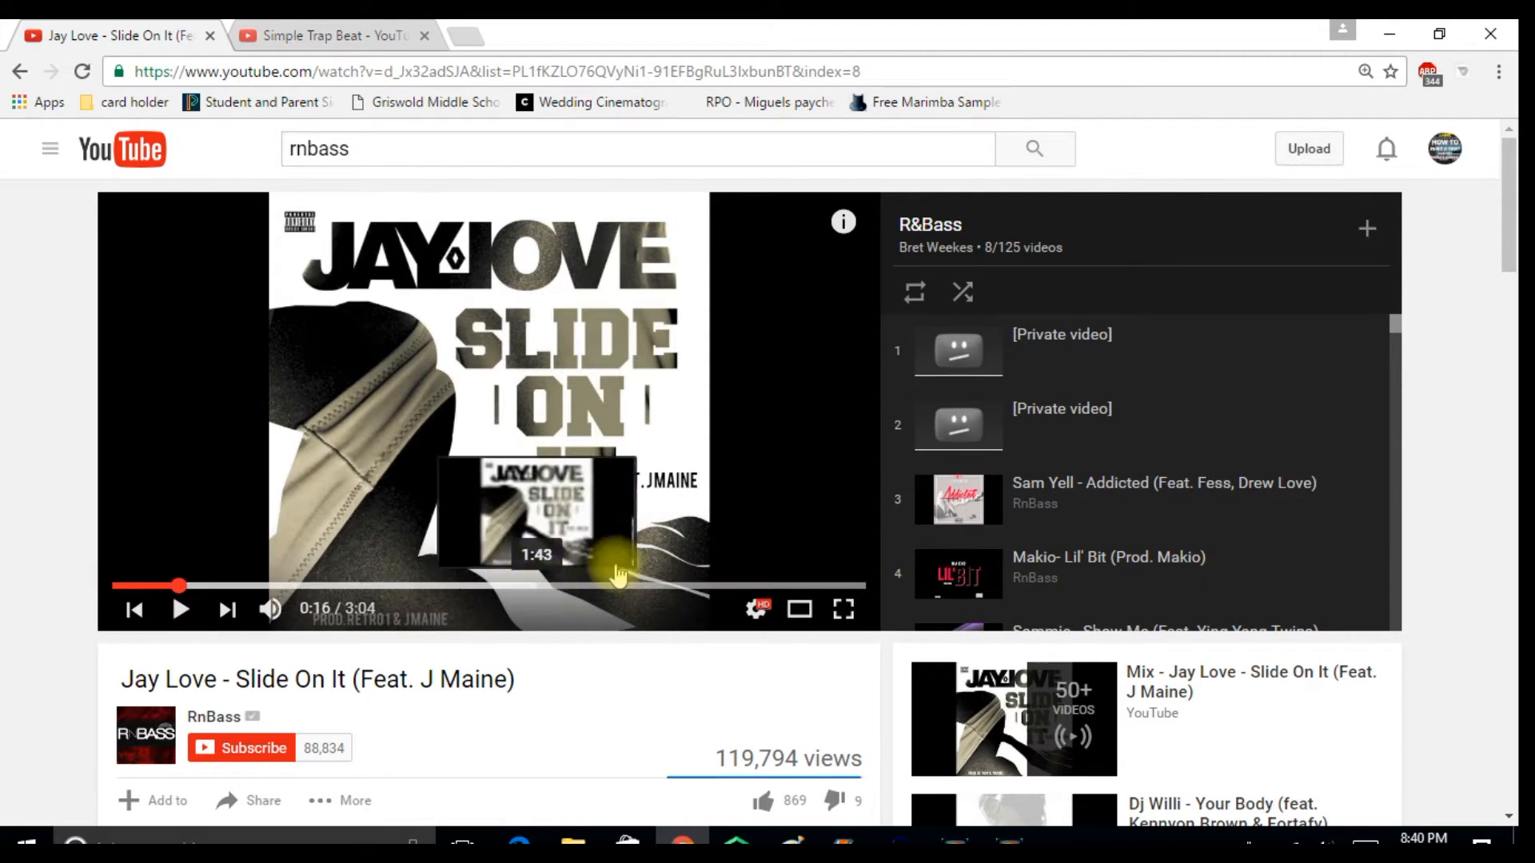
{"action": "left_click", "coordinate": [996, 527]}
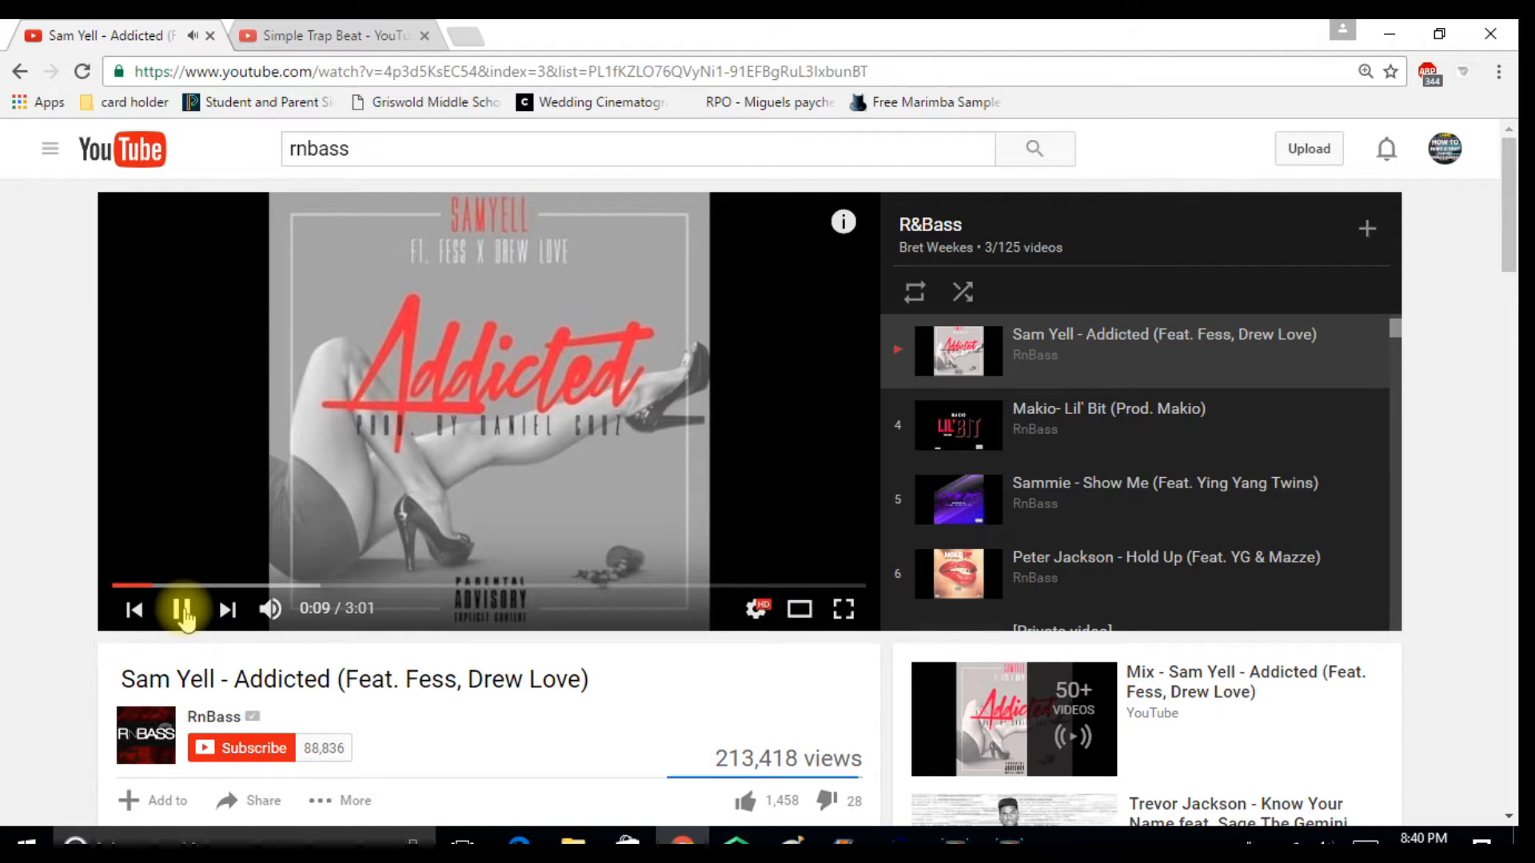
{"action": "left_click", "coordinate": [182, 610]}
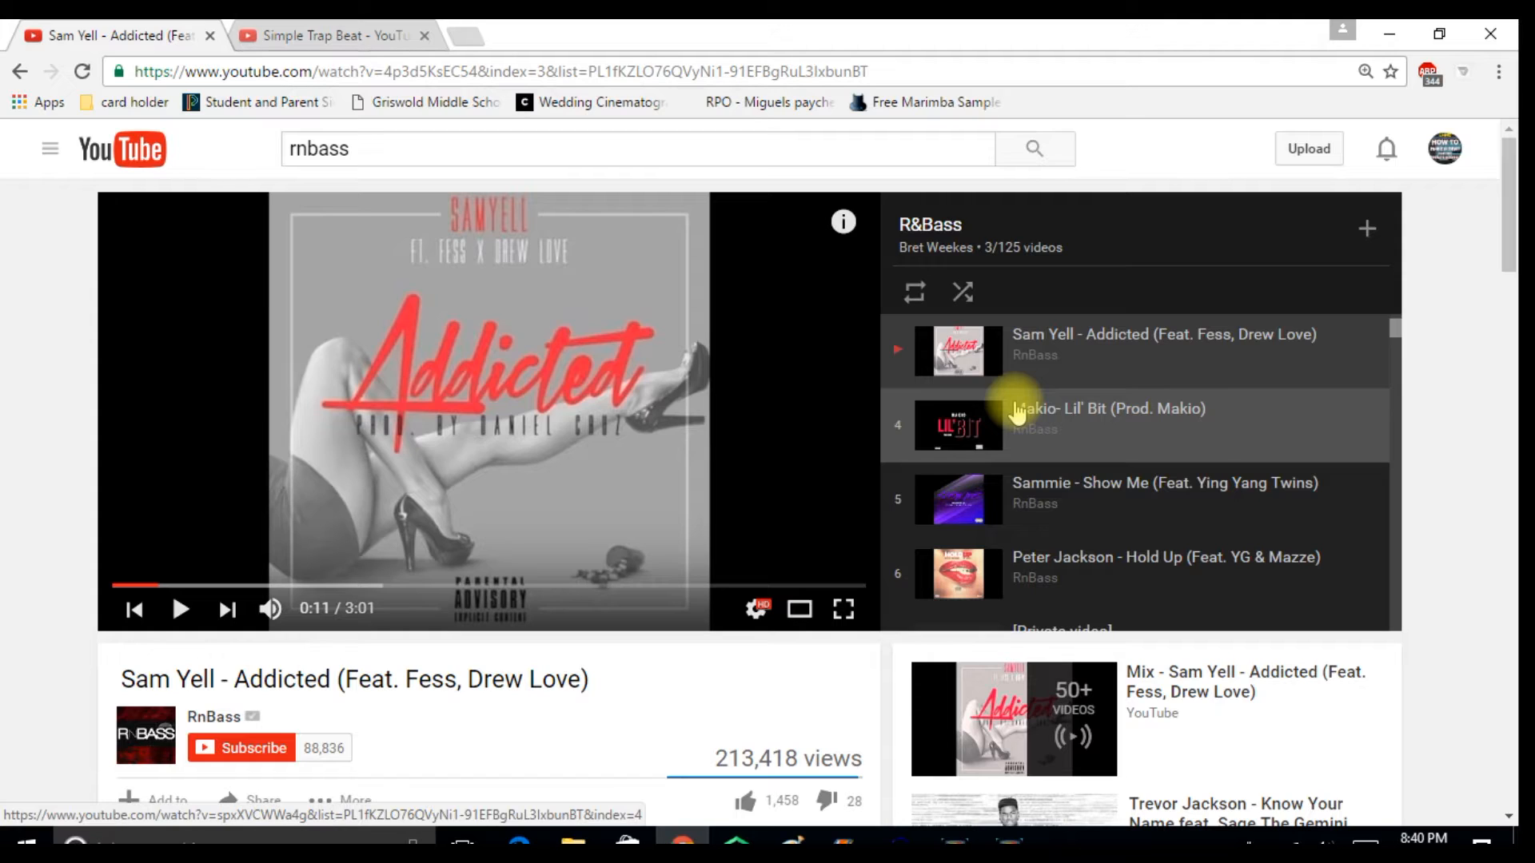
{"action": "left_click", "coordinate": [1017, 412]}
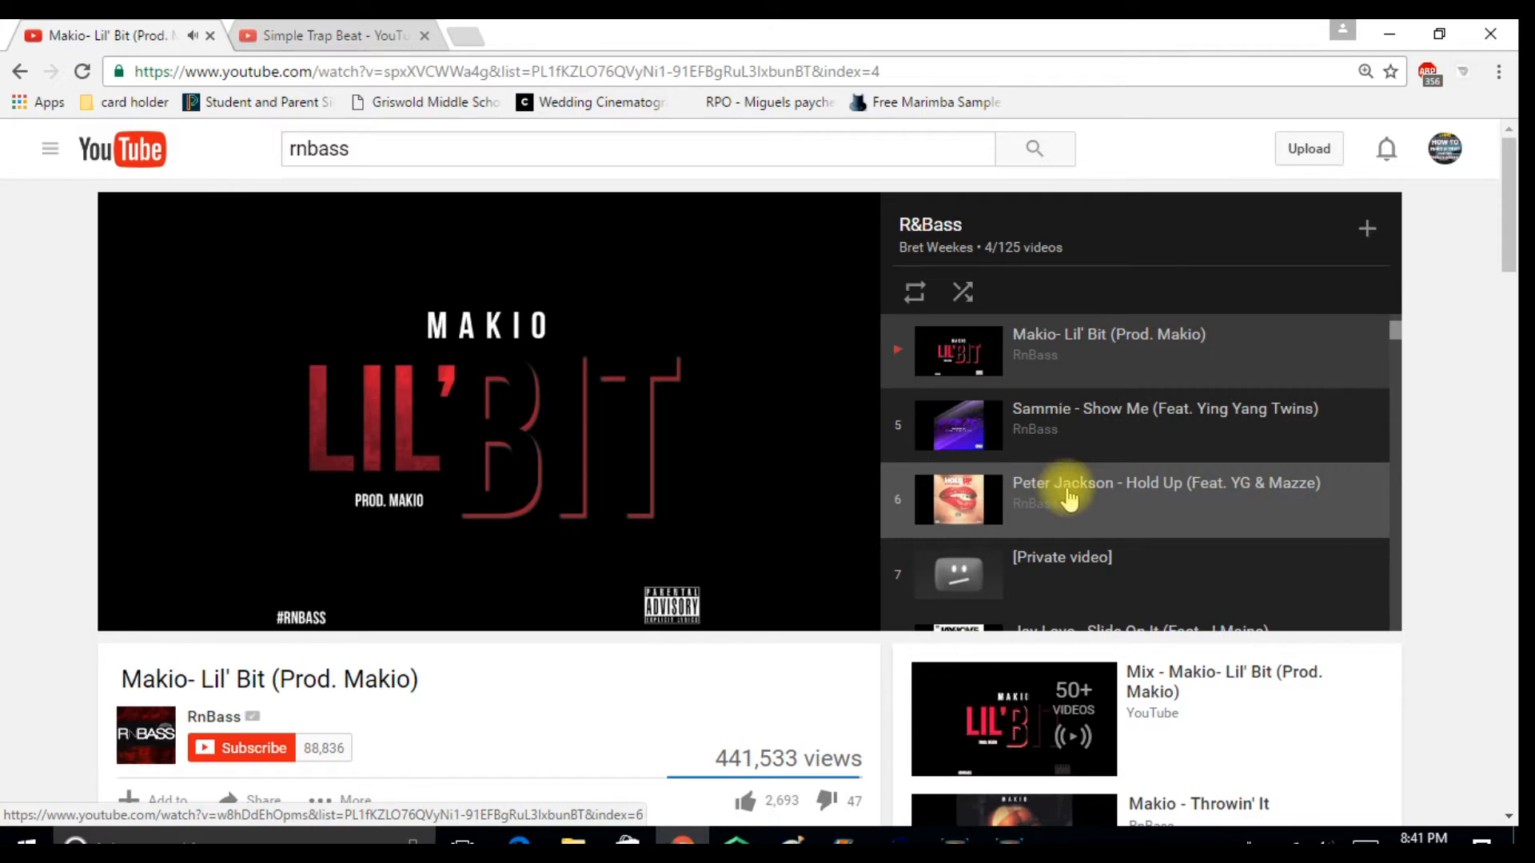
{"action": "left_click", "coordinate": [181, 609]}
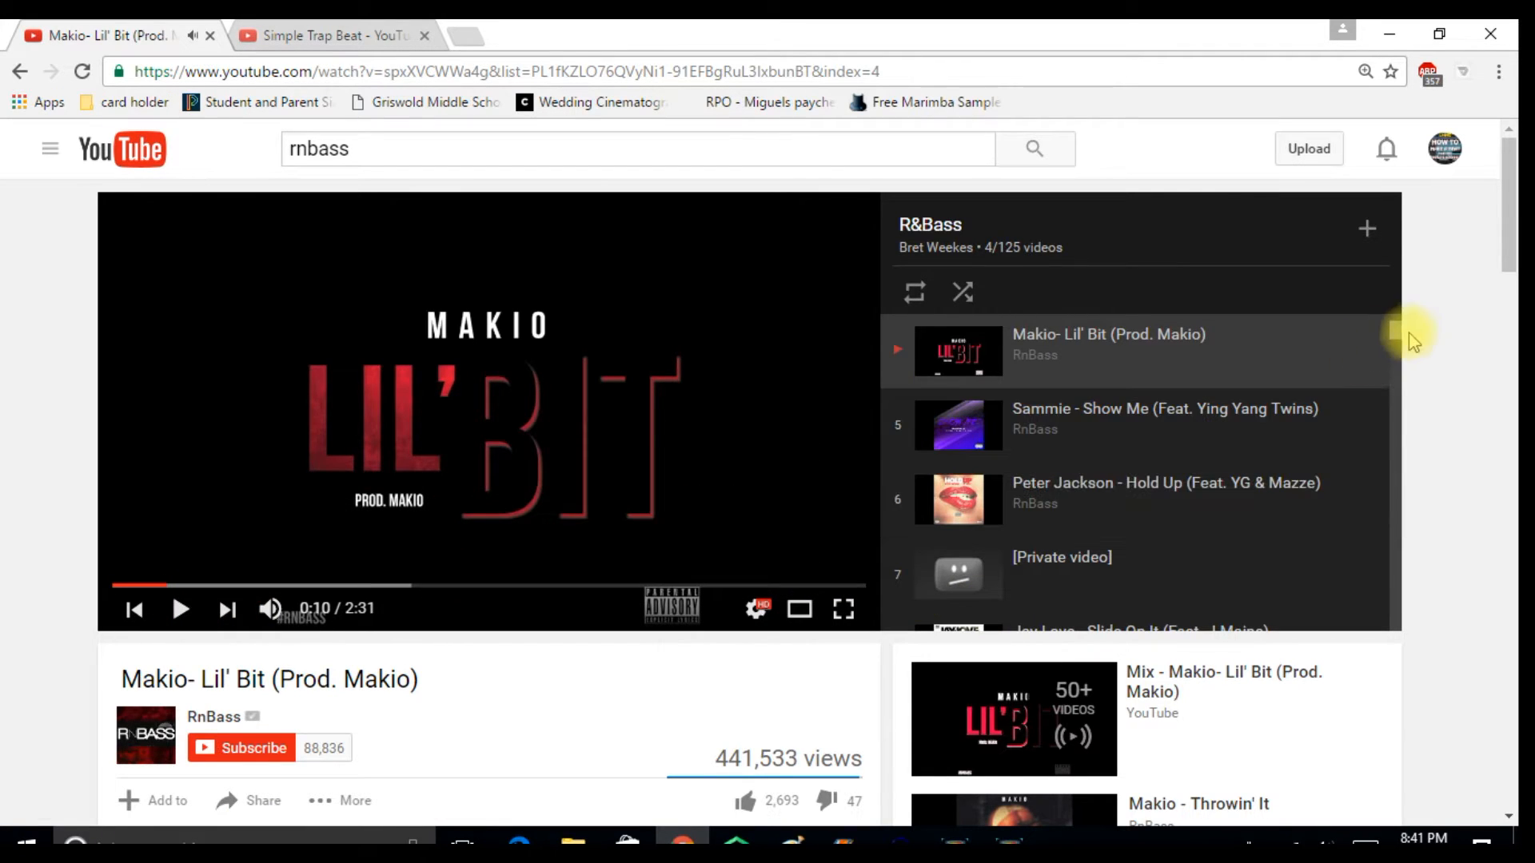
- Listen to the openings of "Leavin" and "Ain't No One" further down the R&Bass playlist, and pause playback
{"action": "left_click_drag", "start_coordinate": [1394, 337], "coordinate": [1399, 361]}
{"action": "scroll", "coordinate": [1392, 357], "scroll_direction": "down", "scroll_amount": 4}
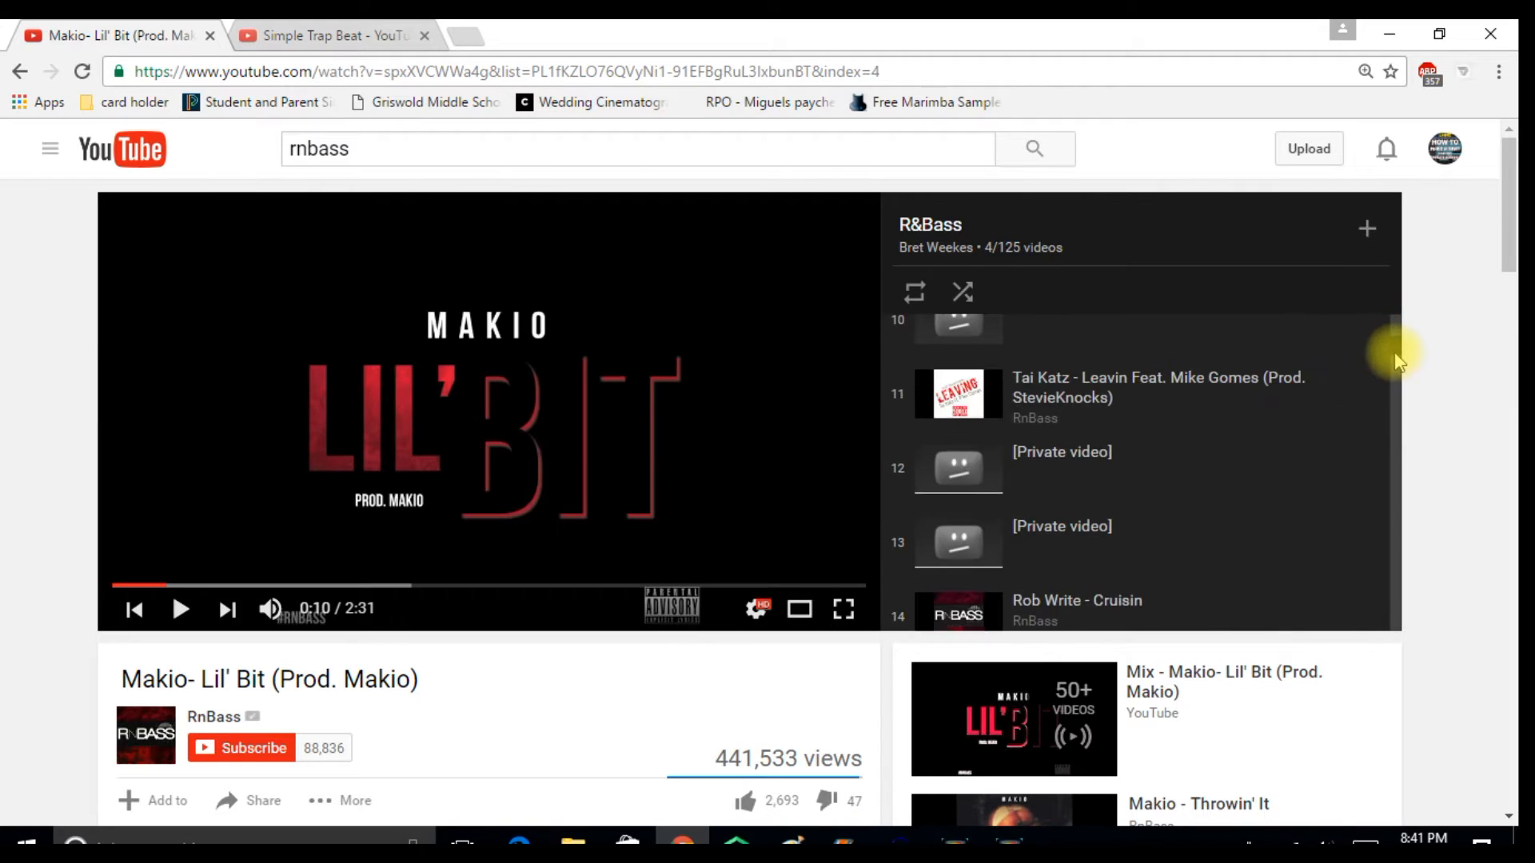
{"action": "left_click", "coordinate": [1167, 477]}
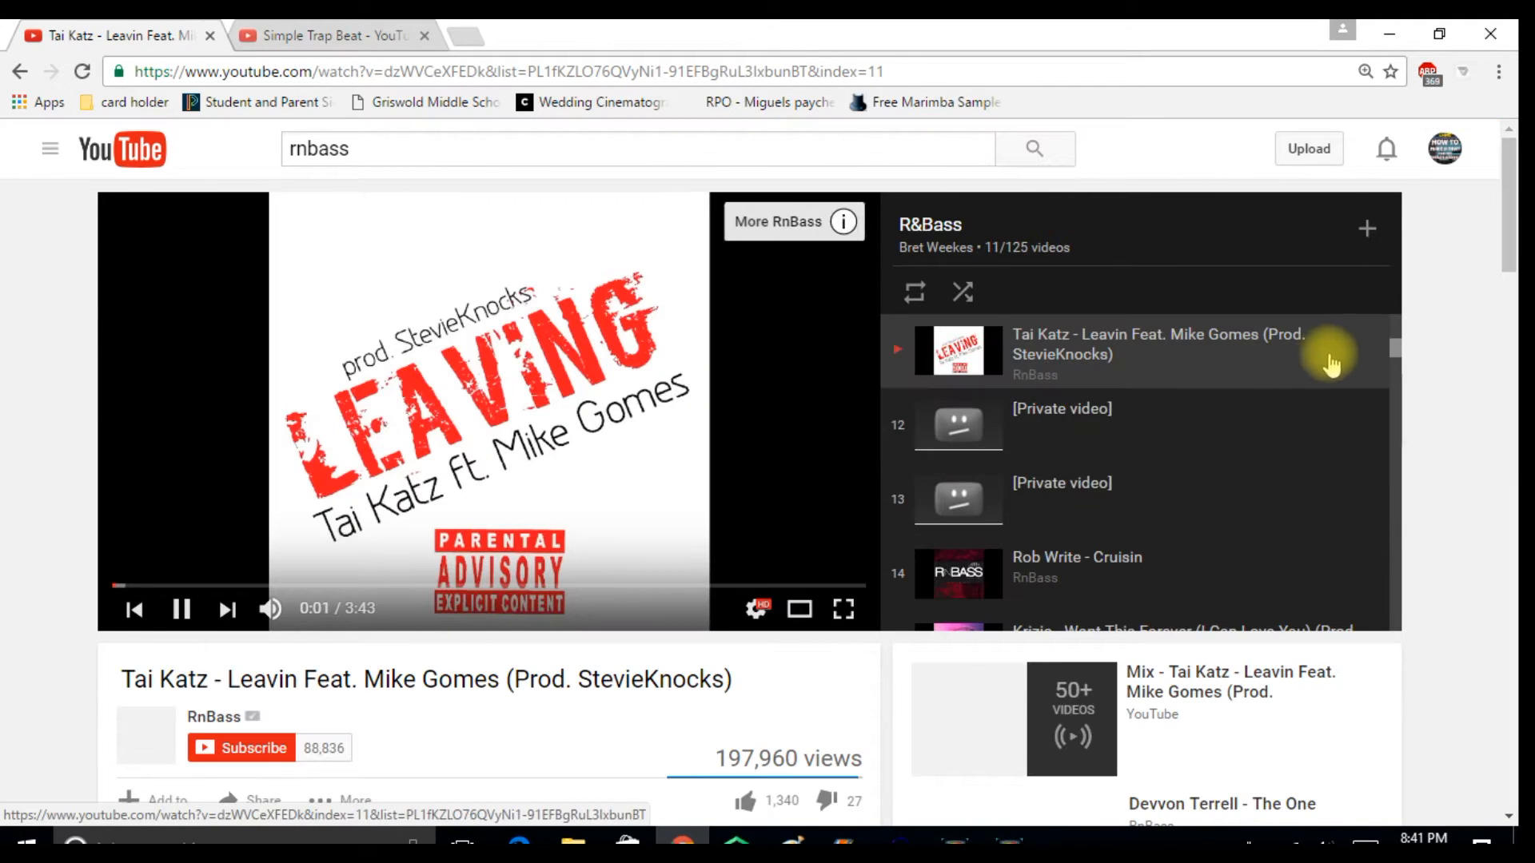
{"action": "scroll", "coordinate": [1398, 357], "scroll_direction": "down", "scroll_amount": 5}
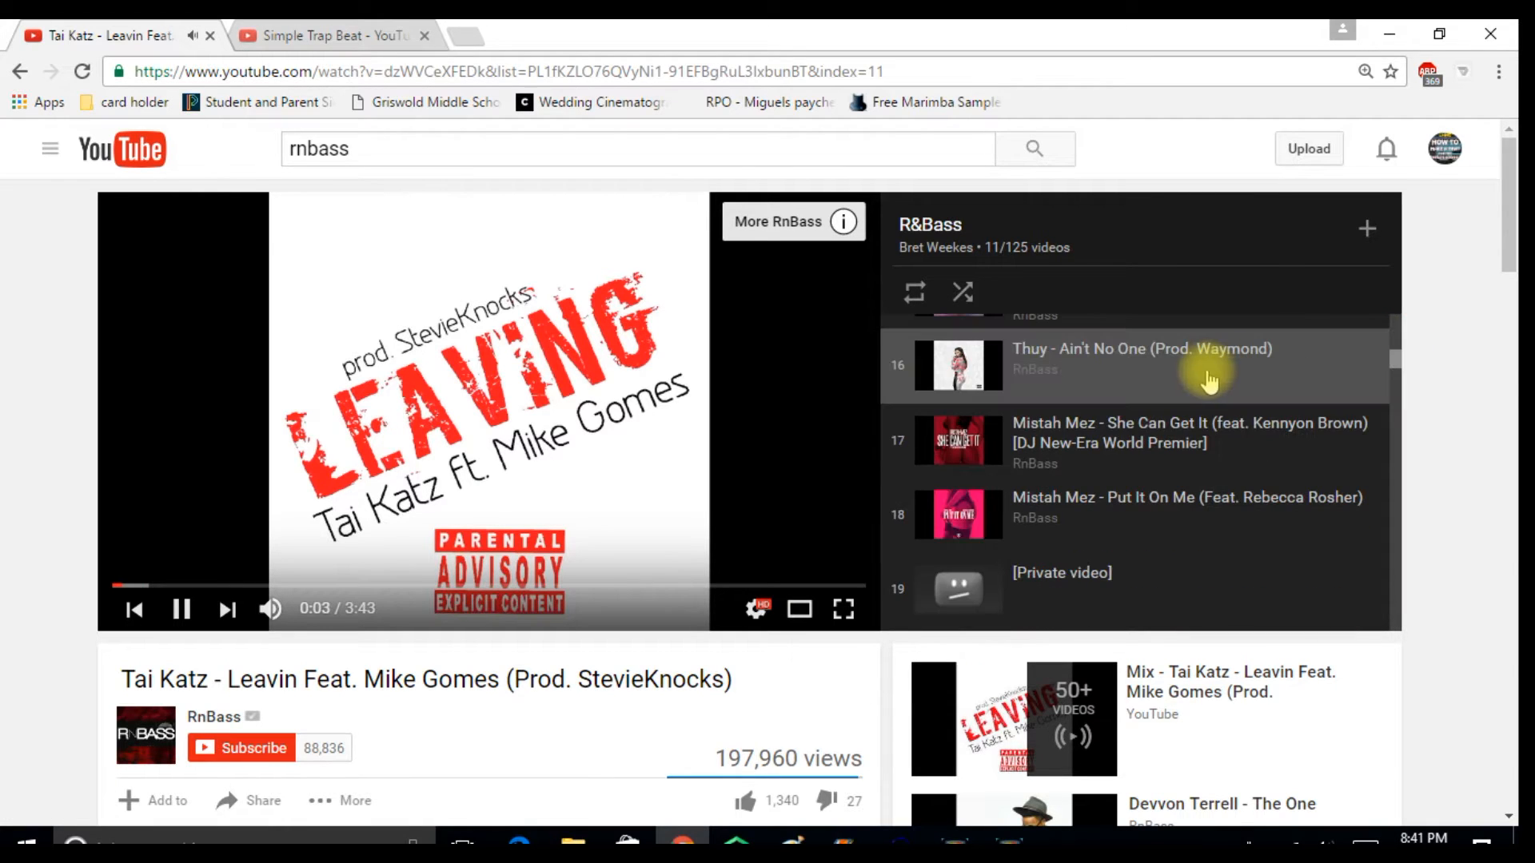
{"action": "left_click", "coordinate": [1207, 374]}
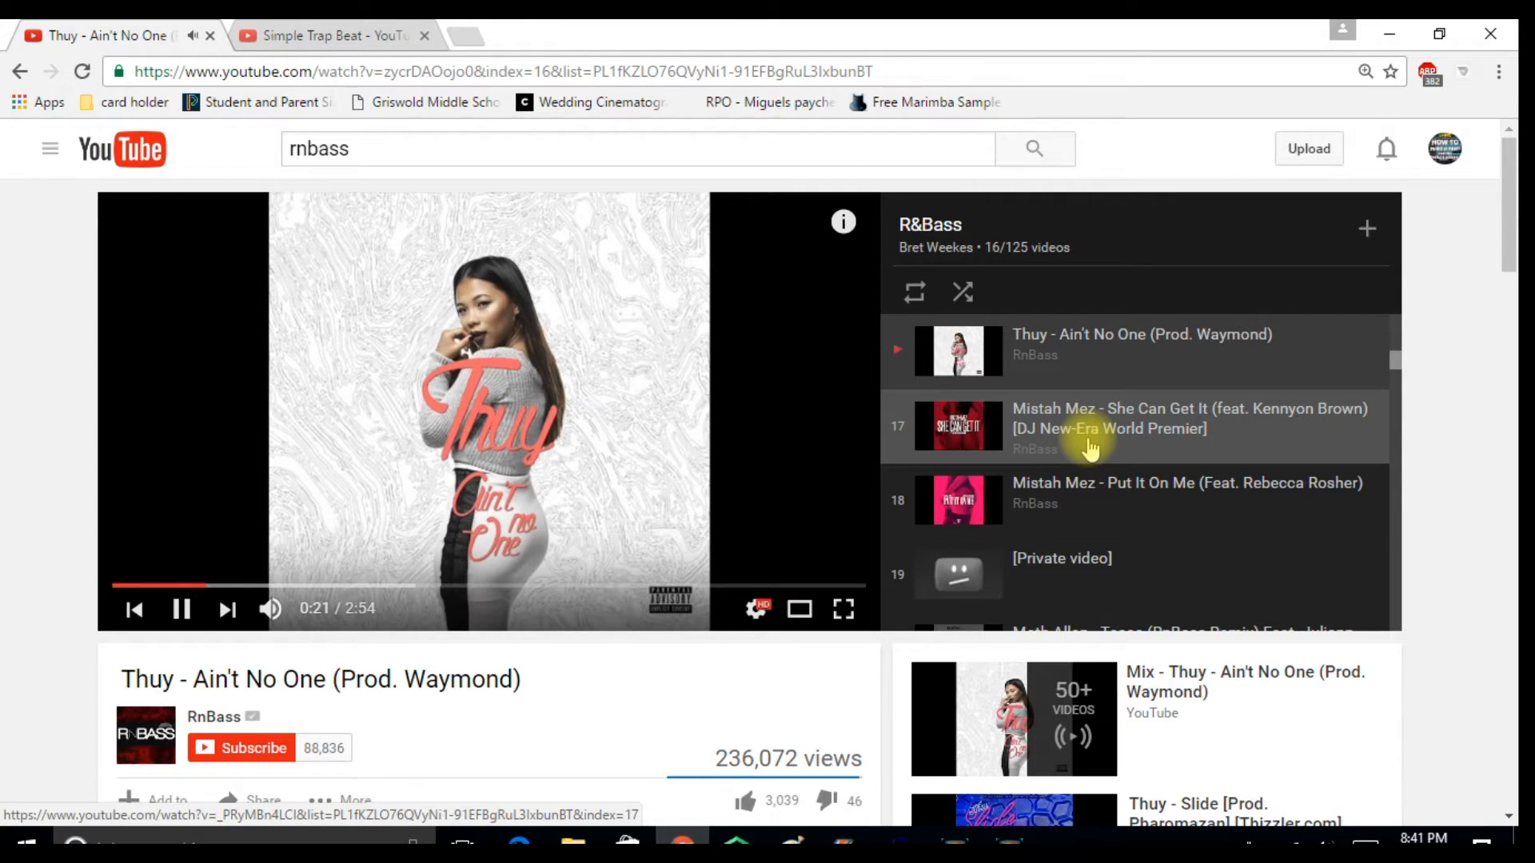
{"action": "left_click", "coordinate": [181, 611]}
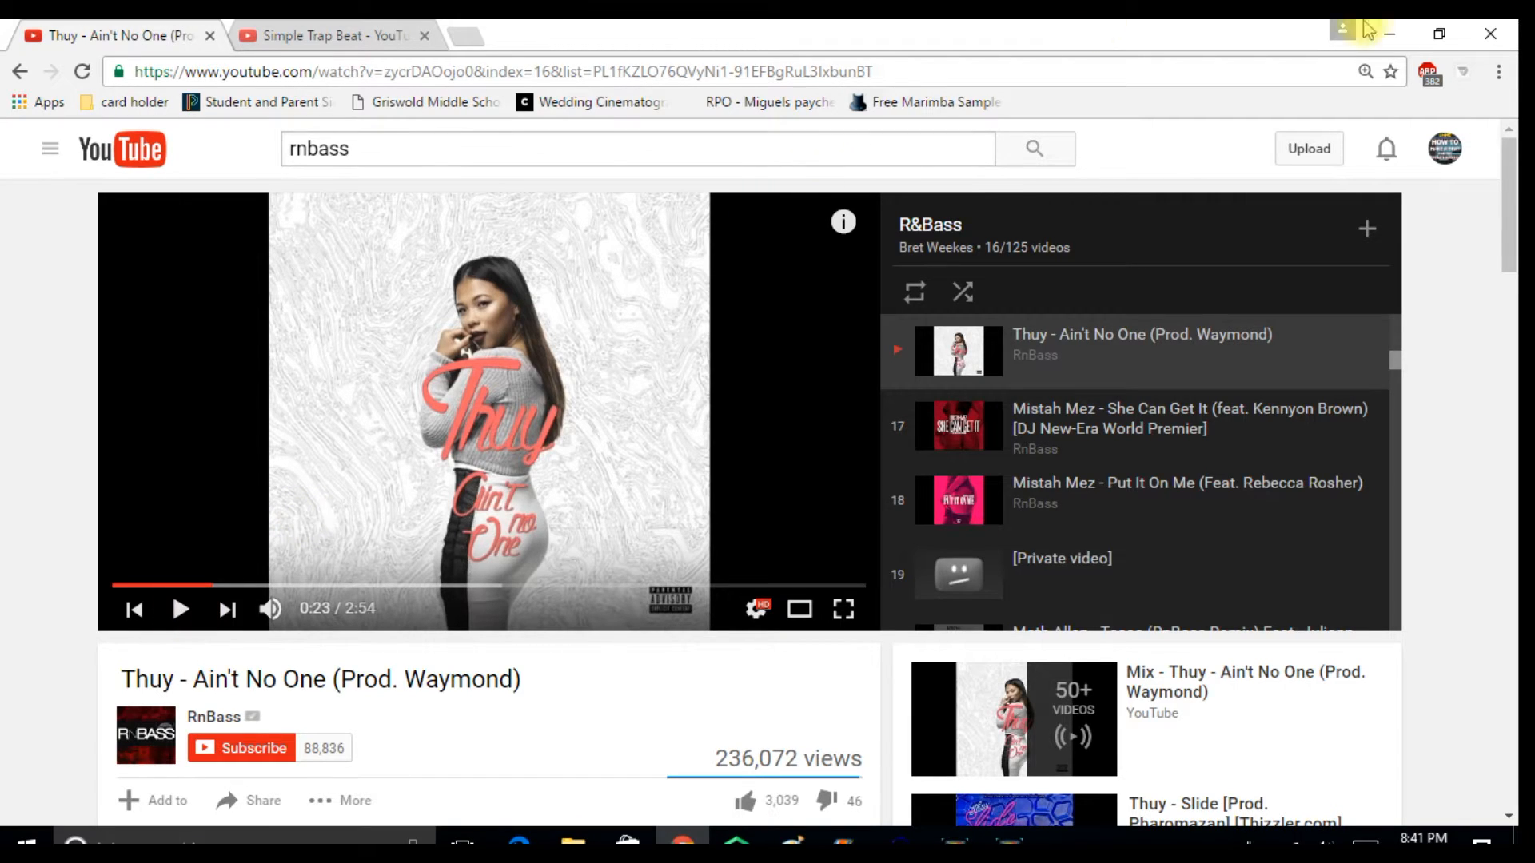
- Switch to LMMS and add two ZynAddSubFX instrument tracks to the Song-Editor
{"action": "left_click", "coordinate": [1388, 36]}
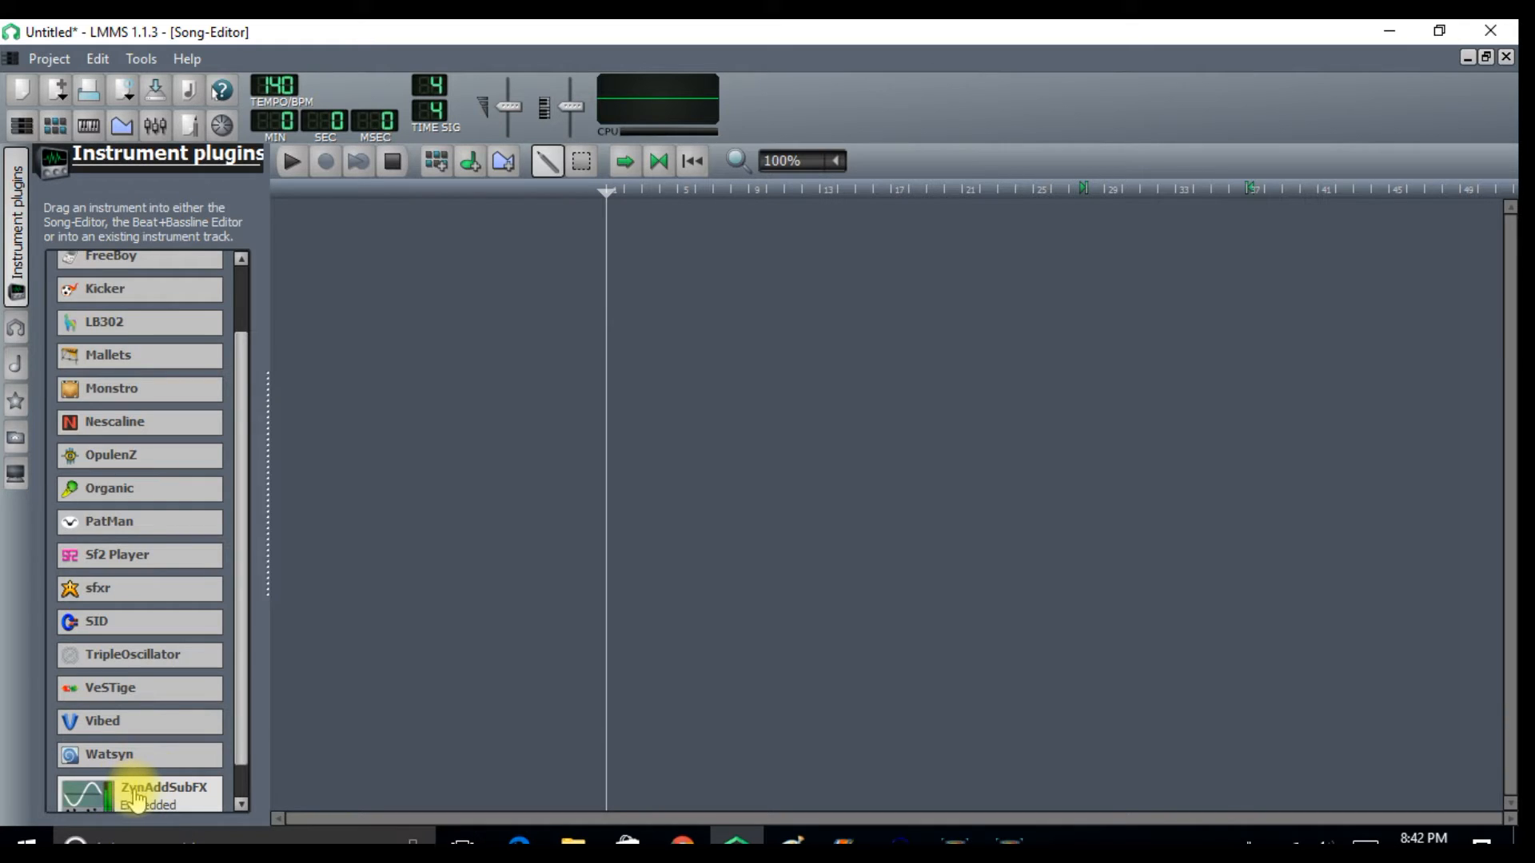
{"action": "left_click_drag", "start_coordinate": [136, 797], "coordinate": [312, 272]}
{"action": "left_click_drag", "start_coordinate": [143, 817], "coordinate": [309, 294]}
- Load the pseudo_steeldrums preset from the_mysterious_bank_2 into the first ZynAddSubFX track and close its instrument windows
{"action": "left_click", "coordinate": [447, 216]}
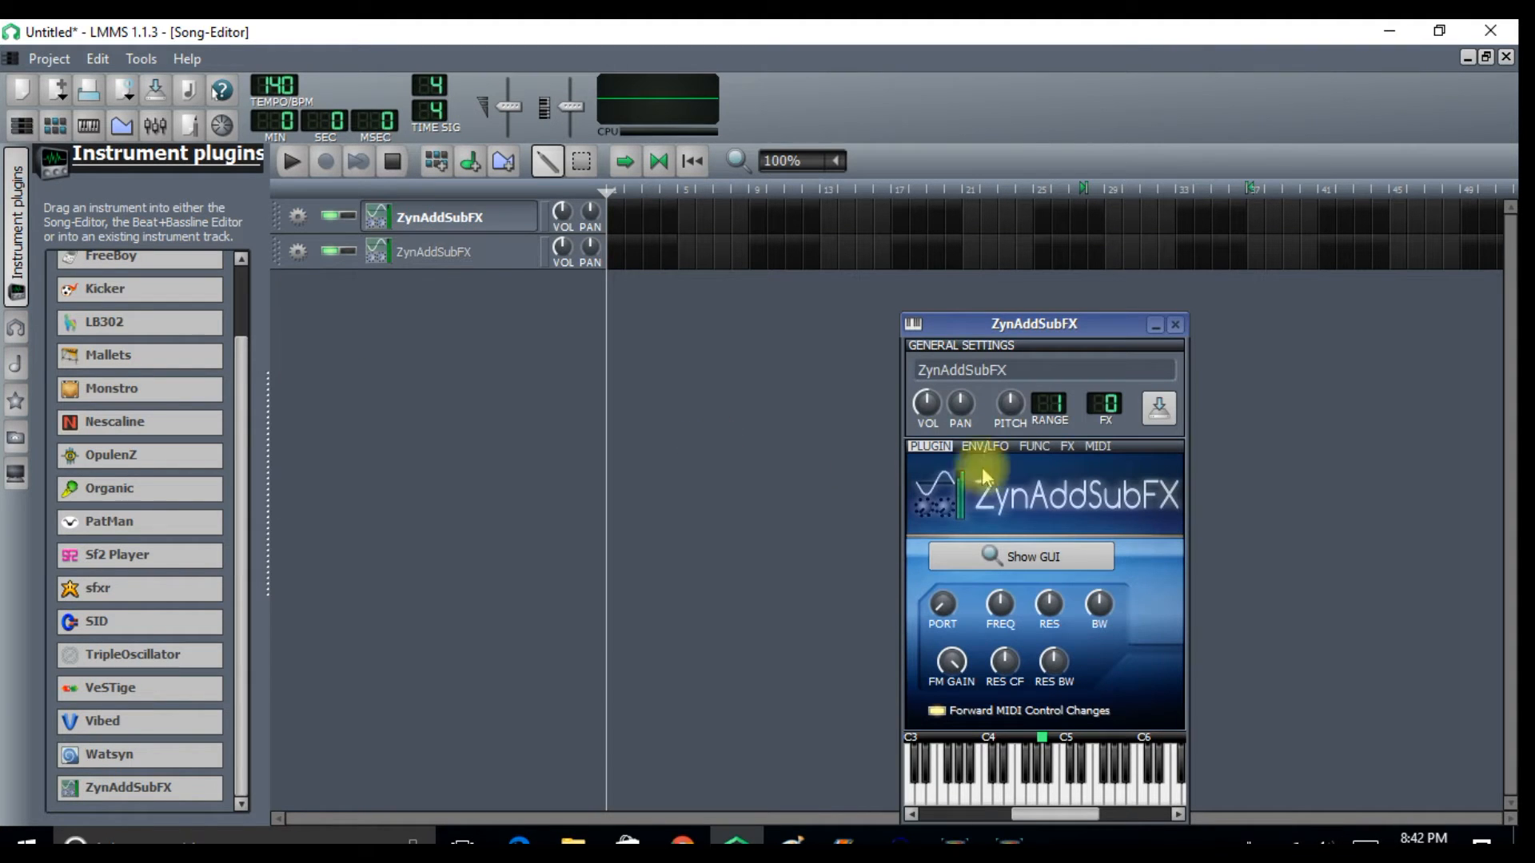
{"action": "left_click", "coordinate": [1044, 564]}
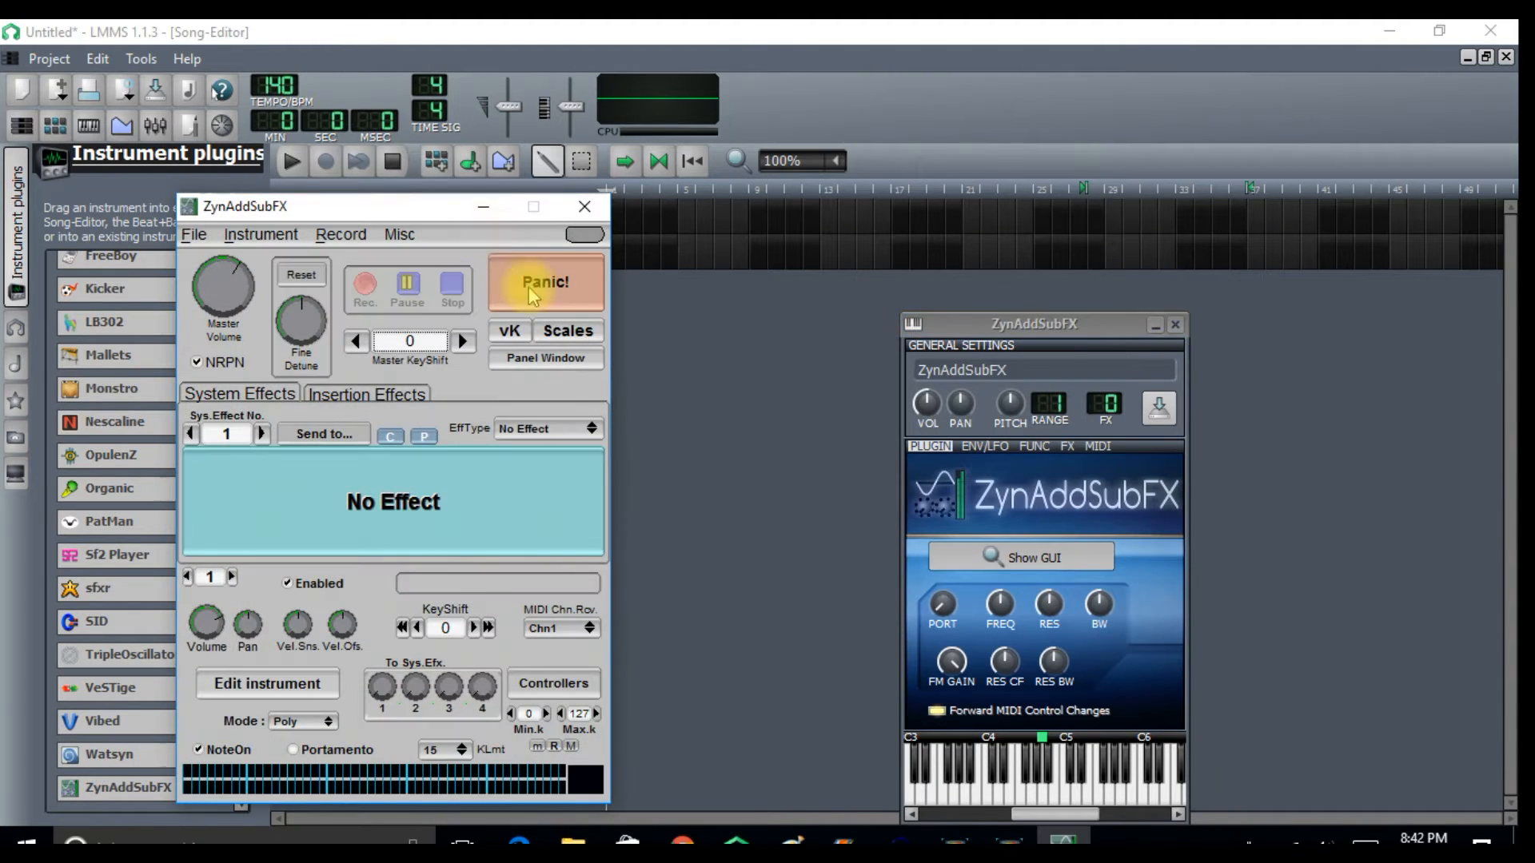
{"action": "left_click", "coordinate": [261, 235]}
{"action": "left_click", "coordinate": [295, 329]}
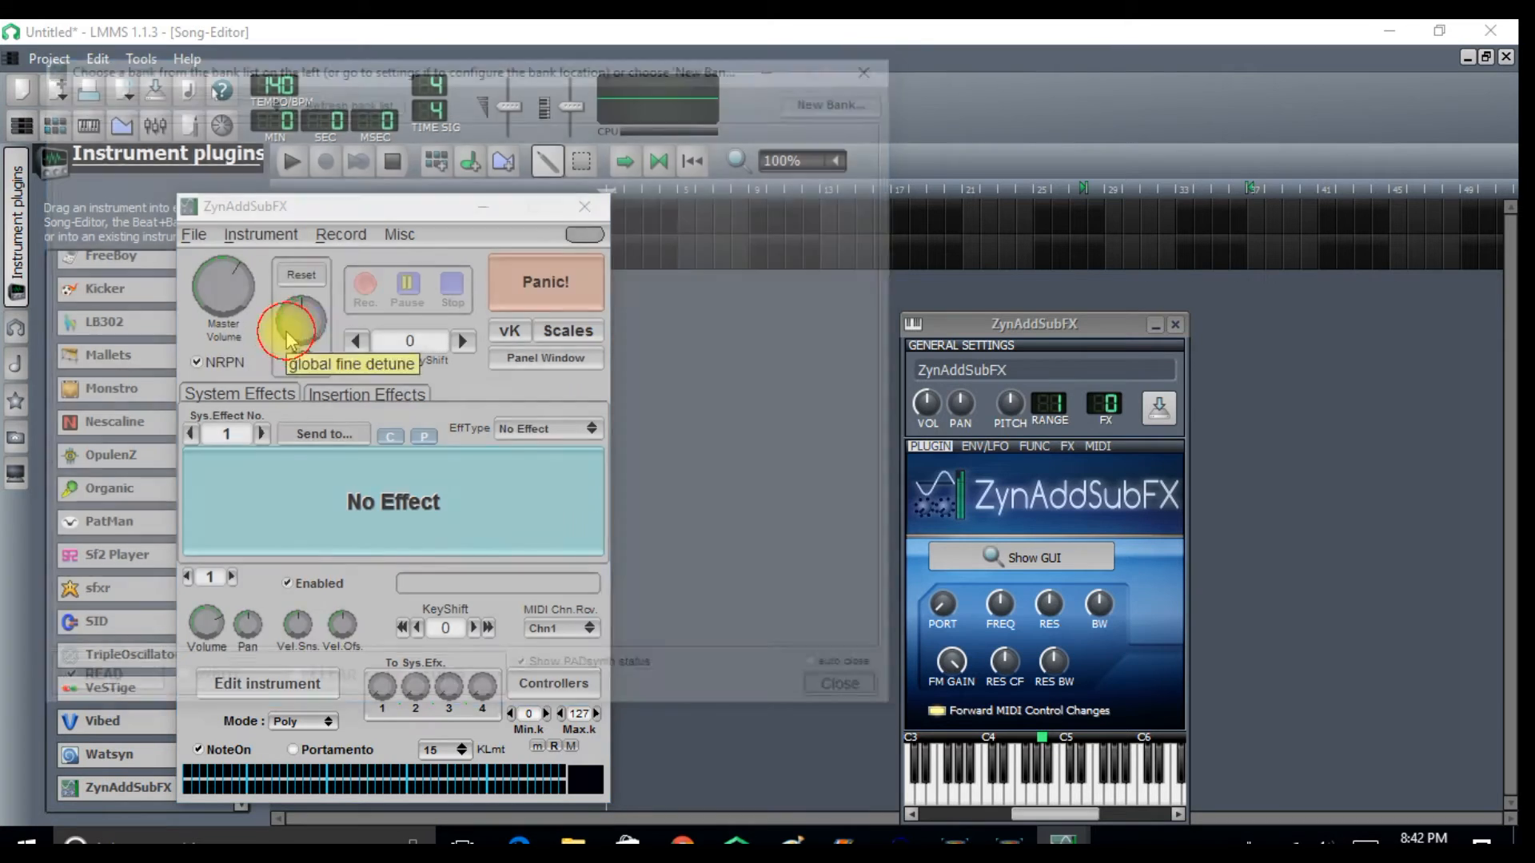
{"action": "left_click", "coordinate": [268, 98]}
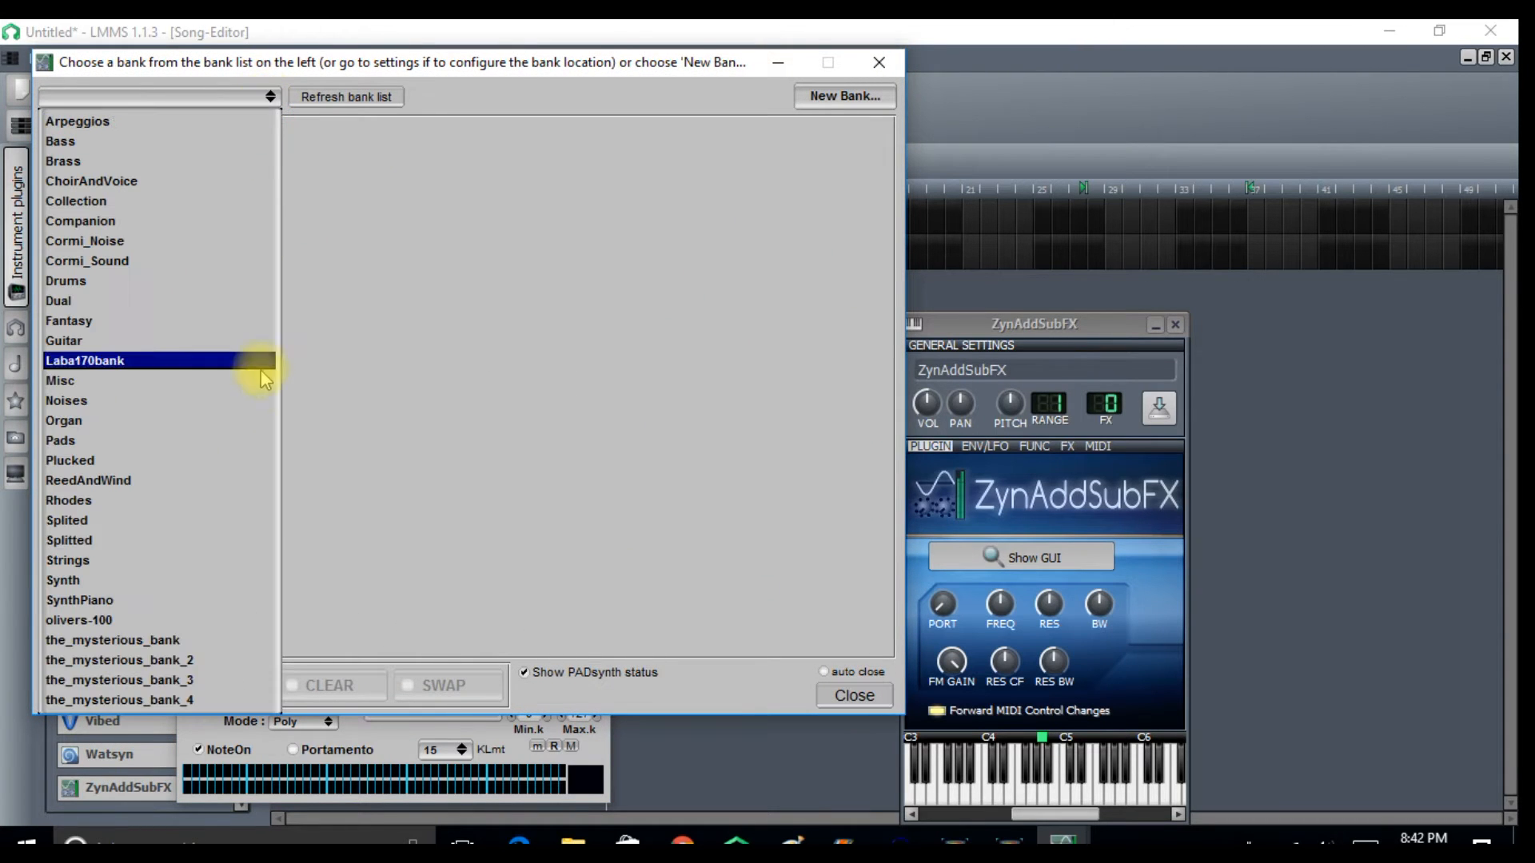
{"action": "left_click", "coordinate": [210, 662]}
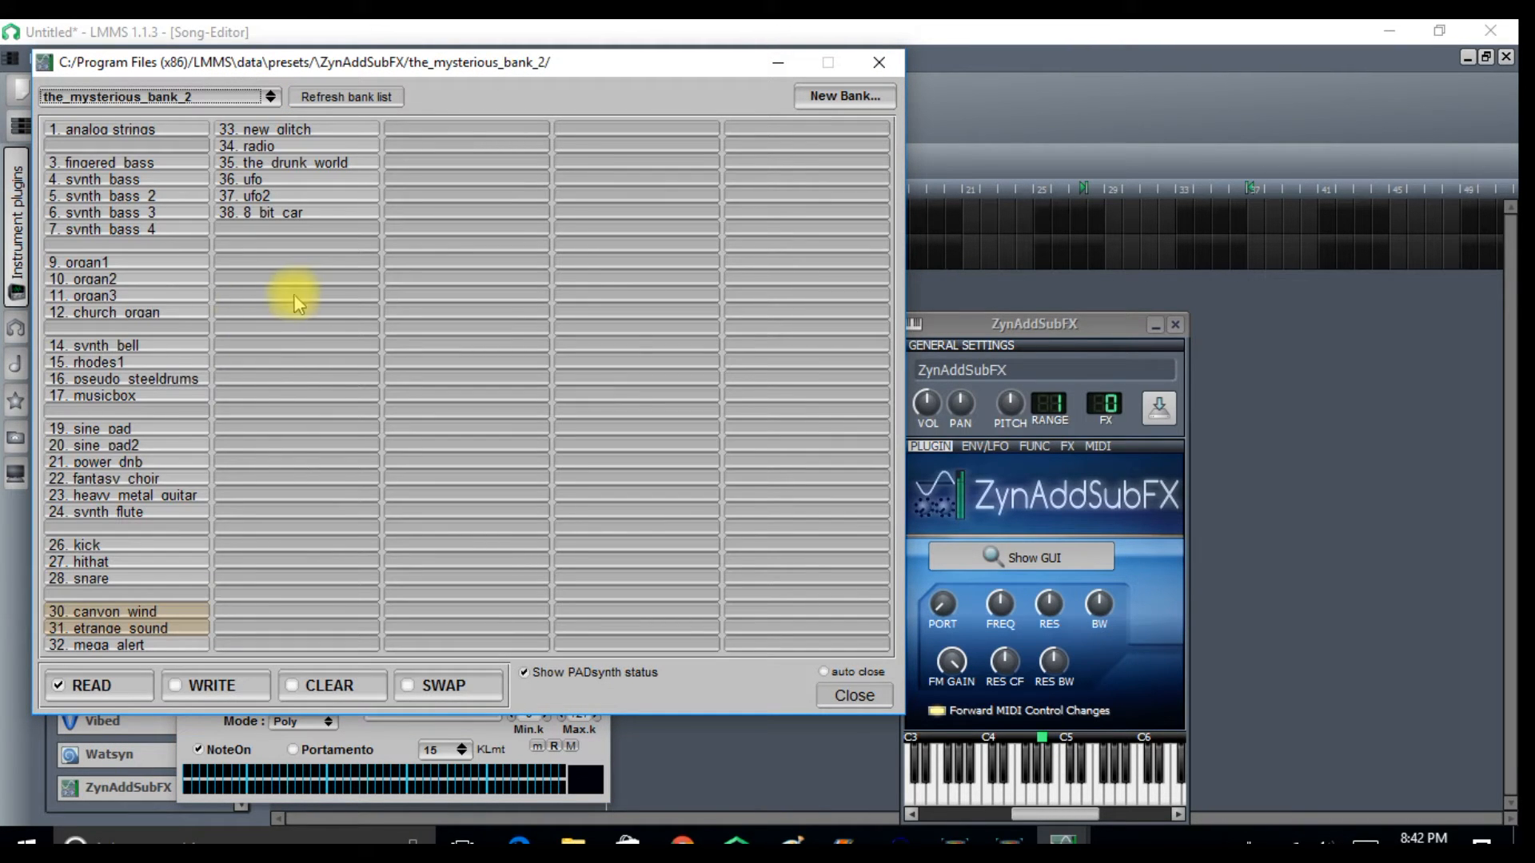
{"action": "left_click", "coordinate": [112, 379]}
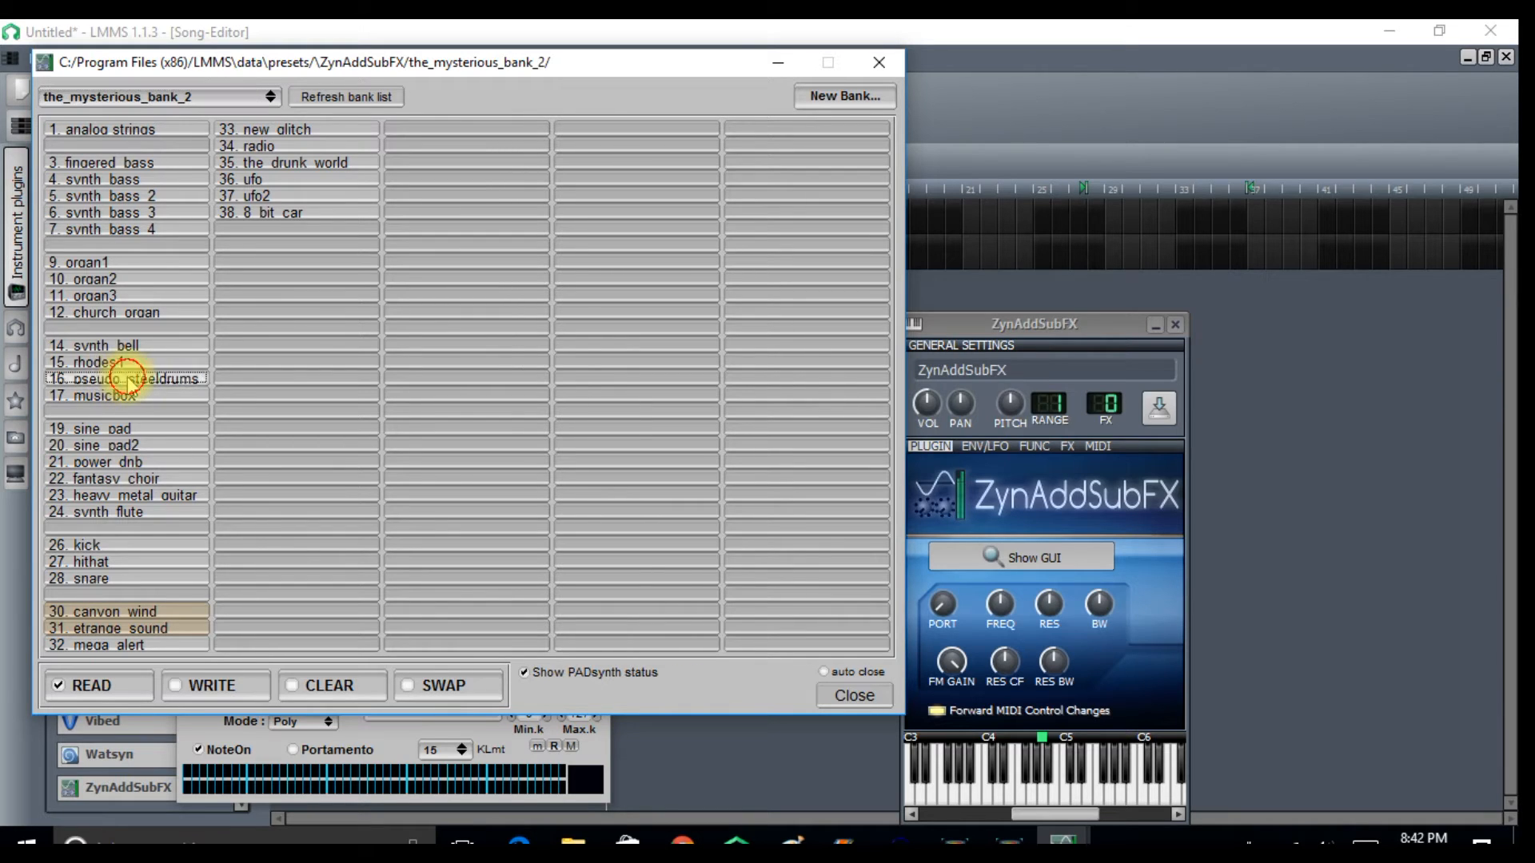
{"action": "left_click", "coordinate": [852, 695]}
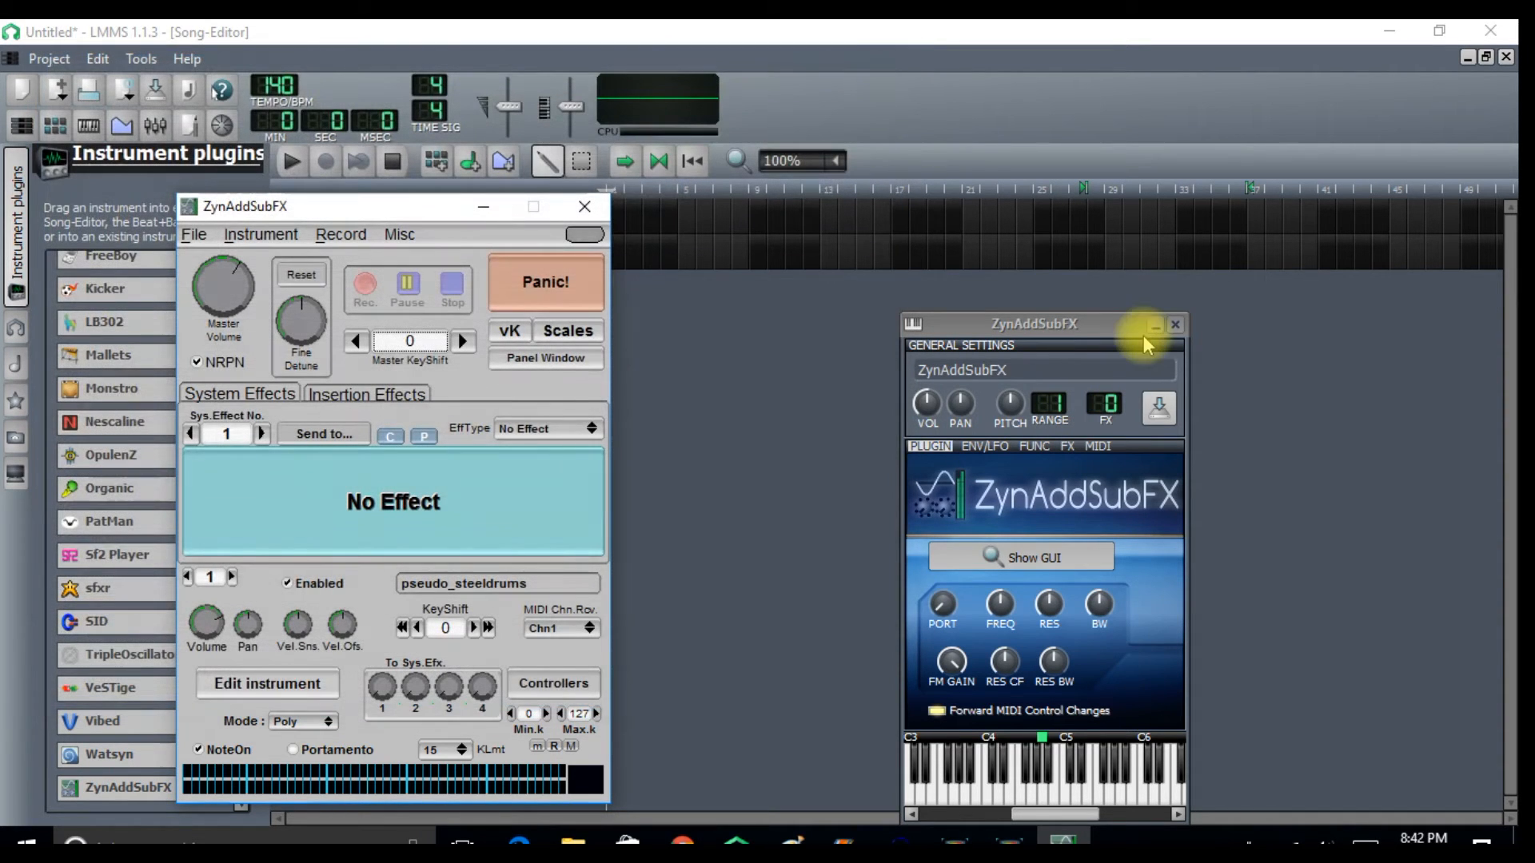
{"action": "left_click", "coordinate": [992, 558]}
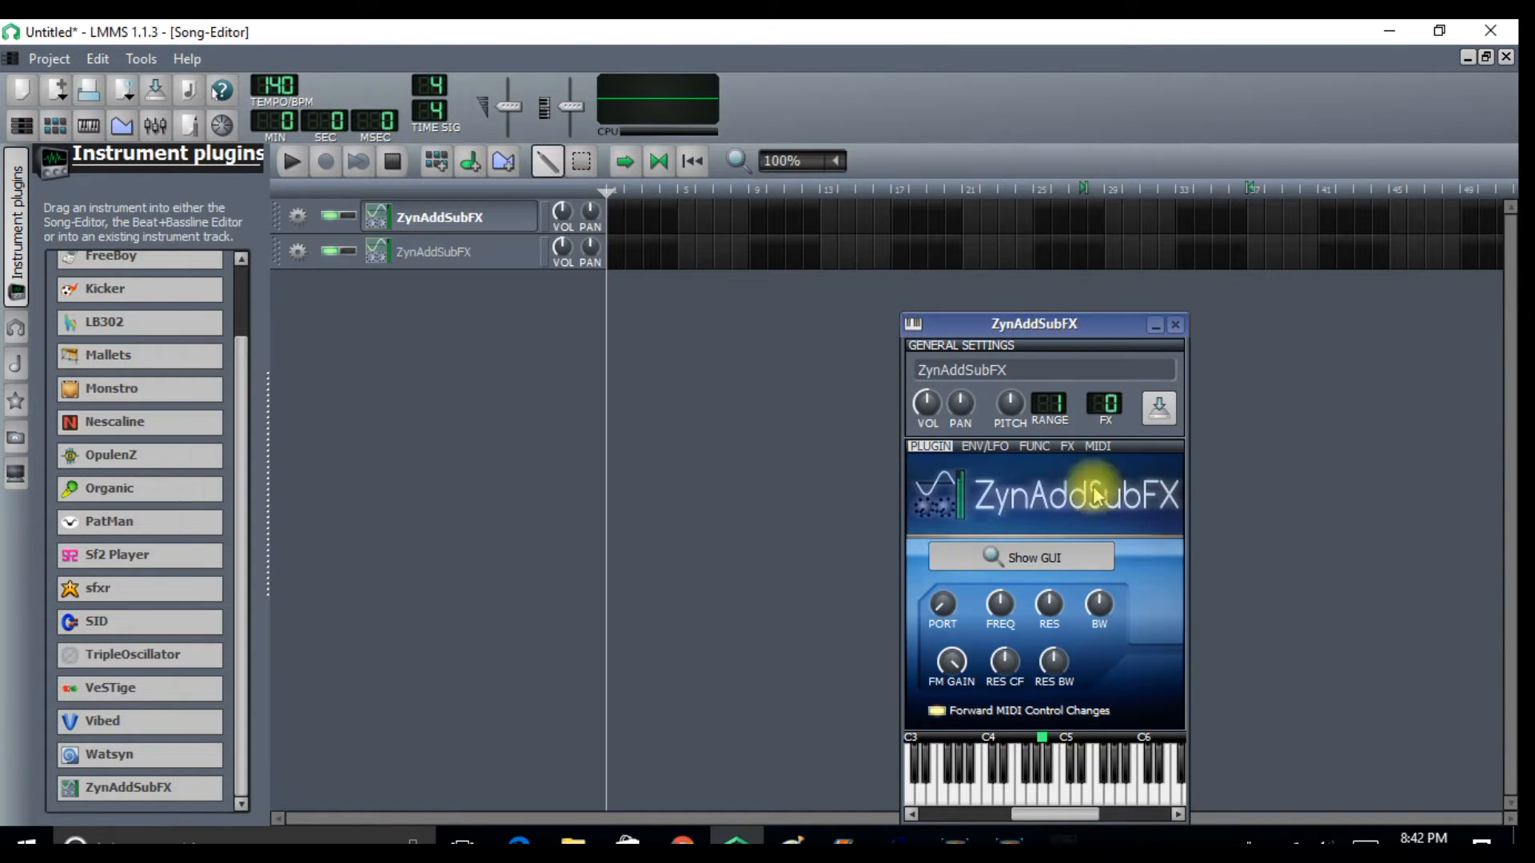
{"action": "left_click", "coordinate": [1176, 325]}
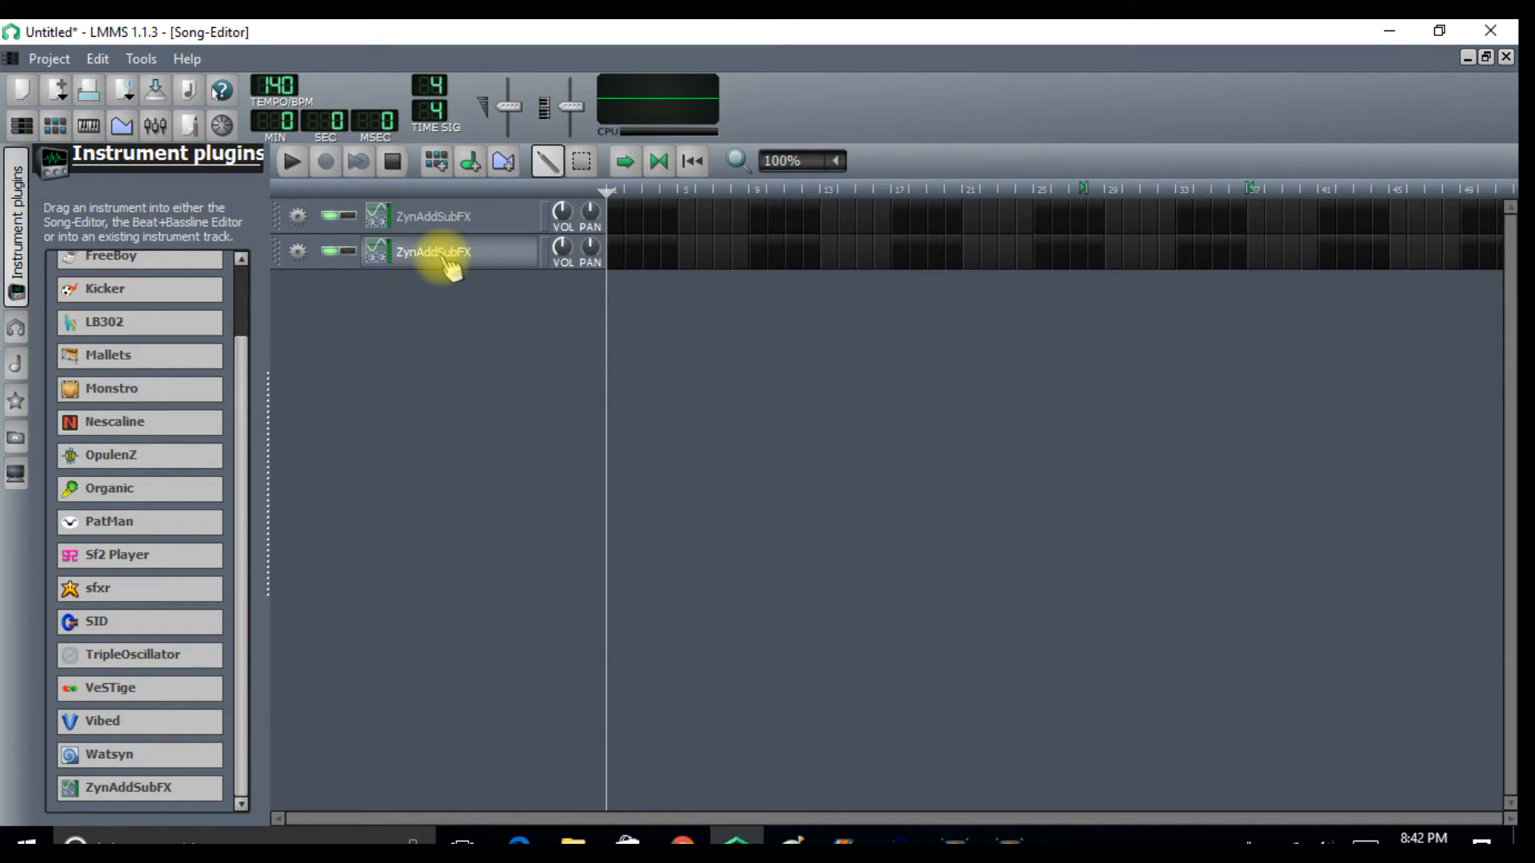
- Load the synth_bass_3 preset from the_mysterious_bank_4 into the second ZynAddSubFX track and close its instrument windows
{"action": "left_click", "coordinate": [496, 251]}
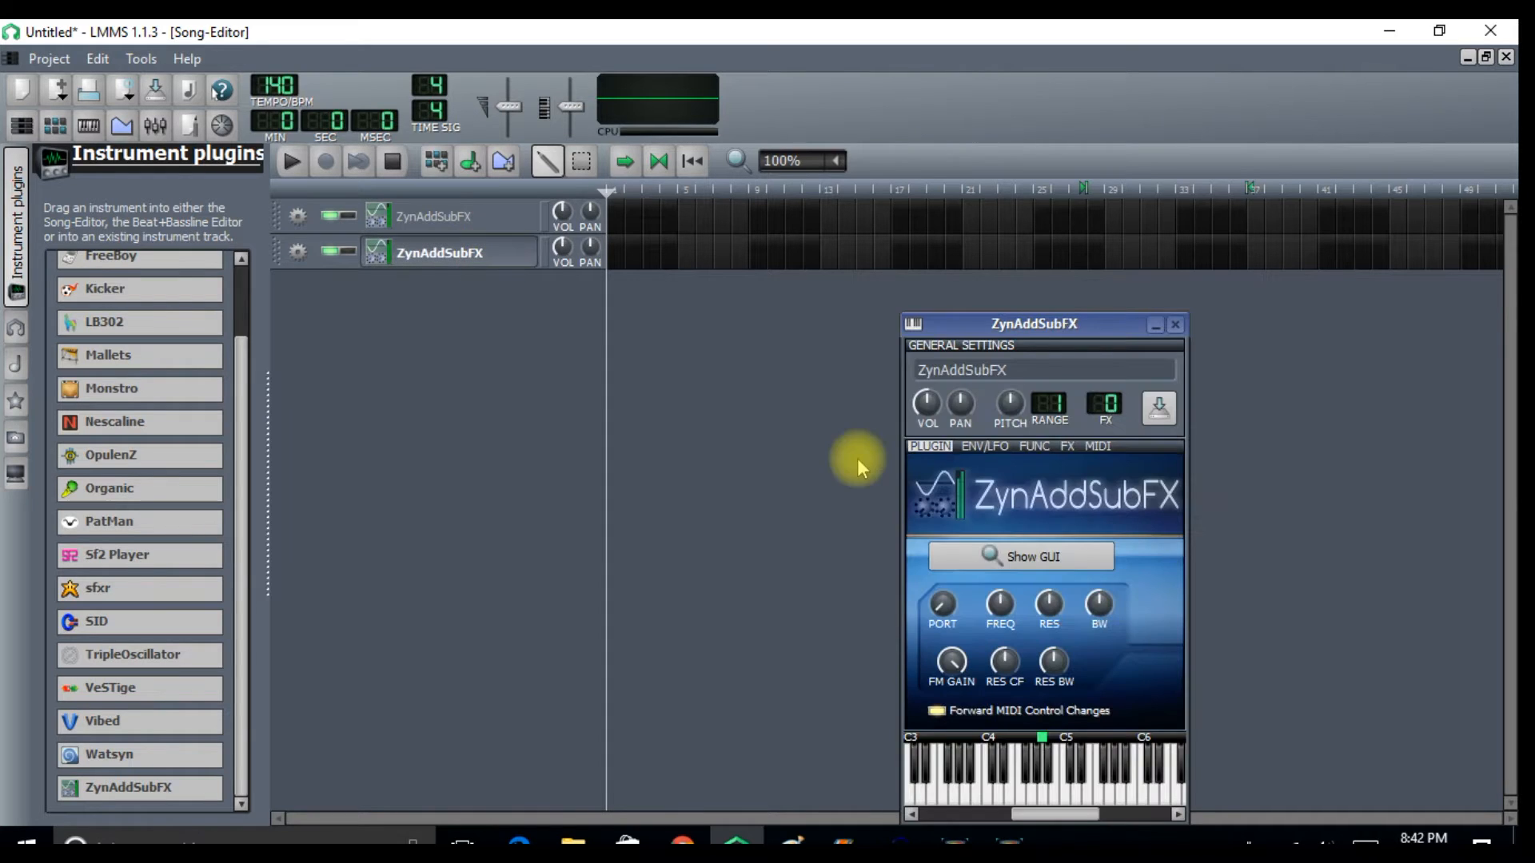
{"action": "left_click", "coordinate": [992, 552]}
{"action": "left_click", "coordinate": [130, 92]}
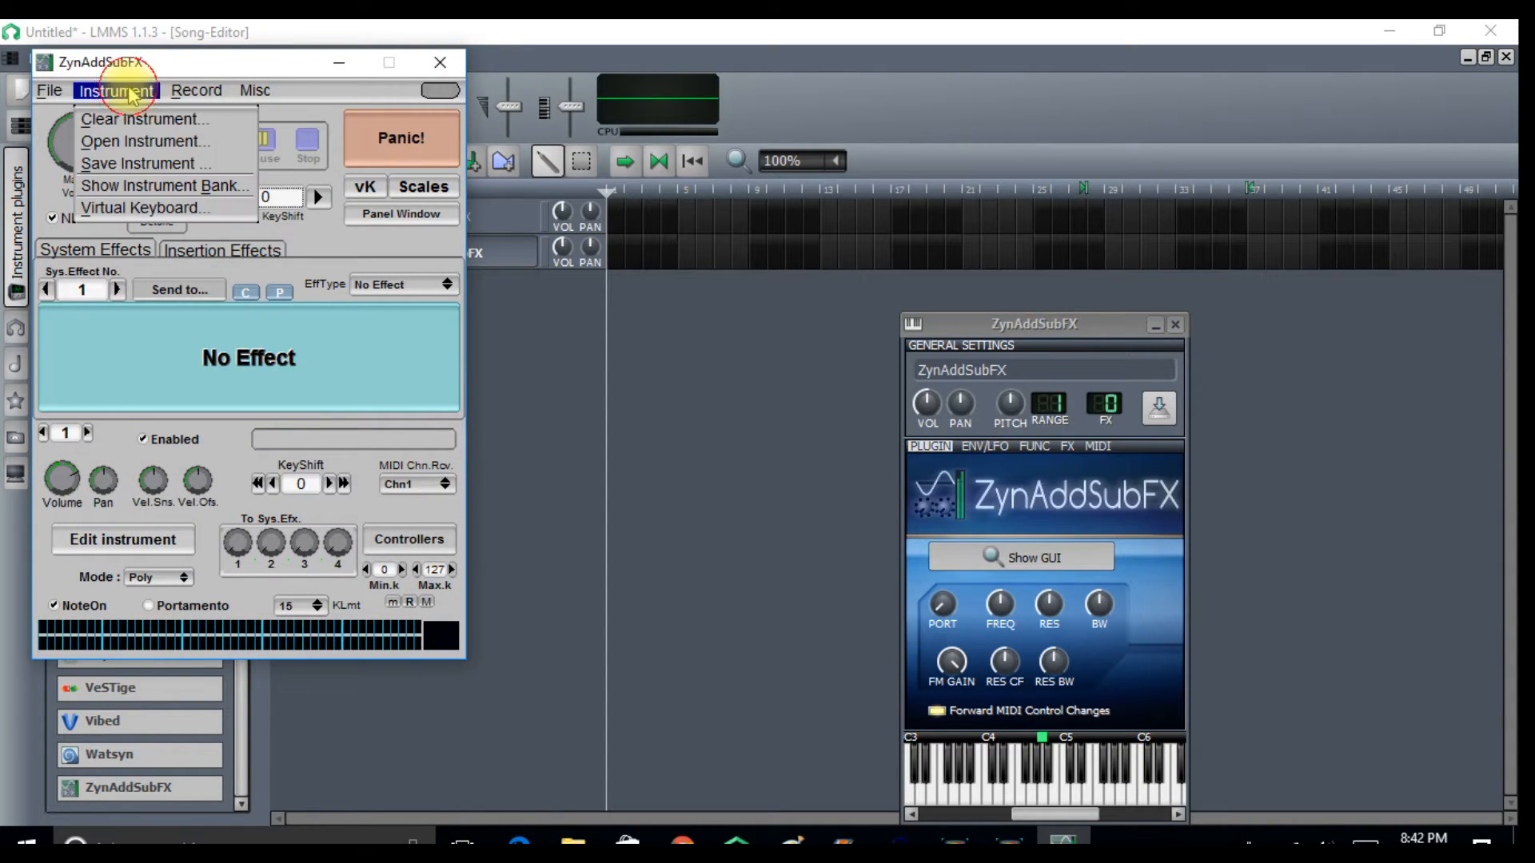
{"action": "left_click", "coordinate": [152, 186]}
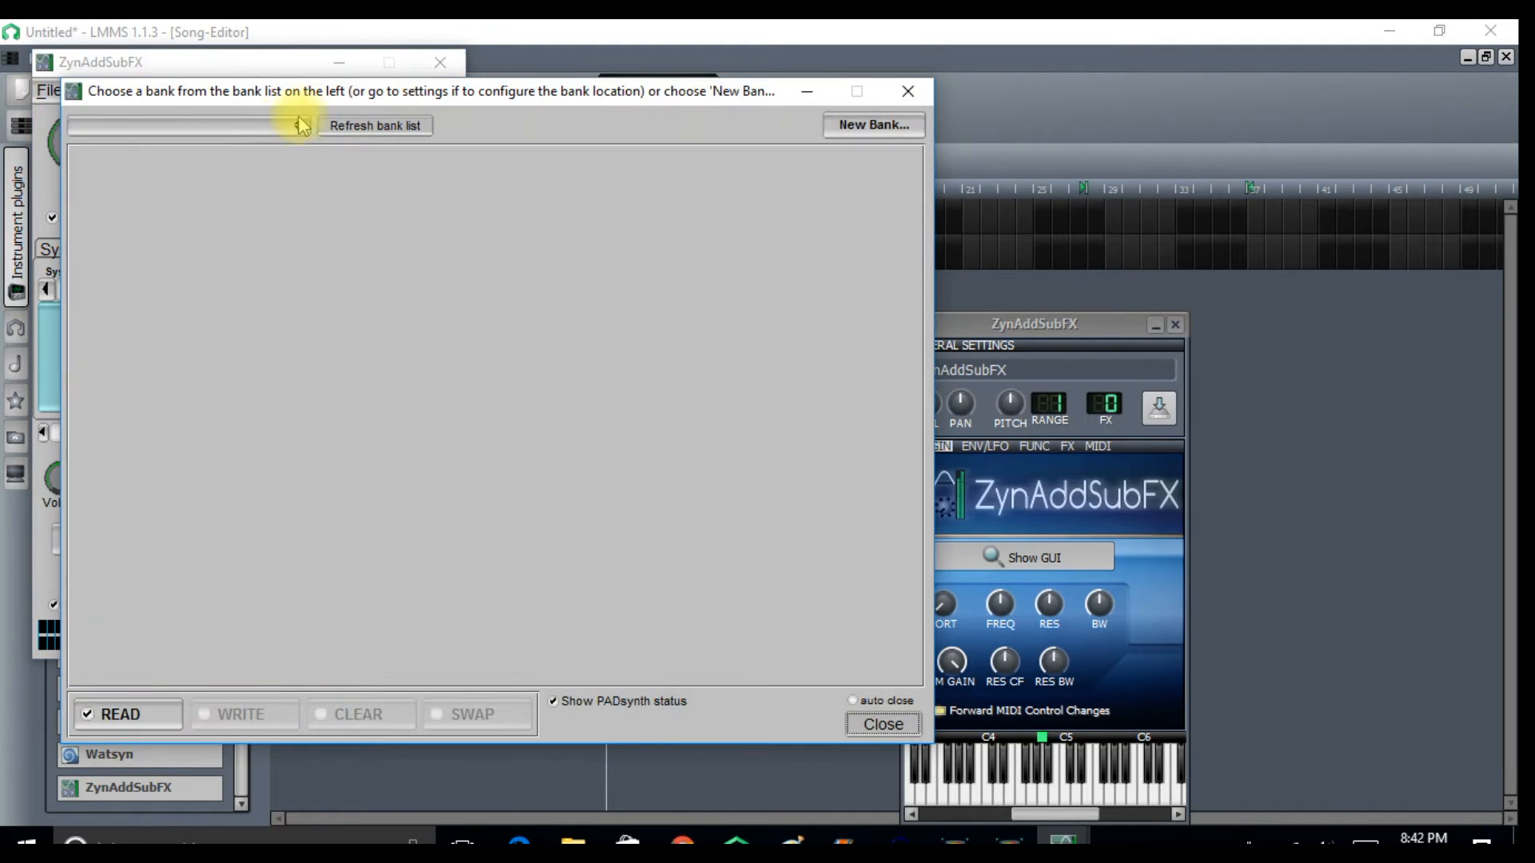
{"action": "left_click", "coordinate": [301, 130]}
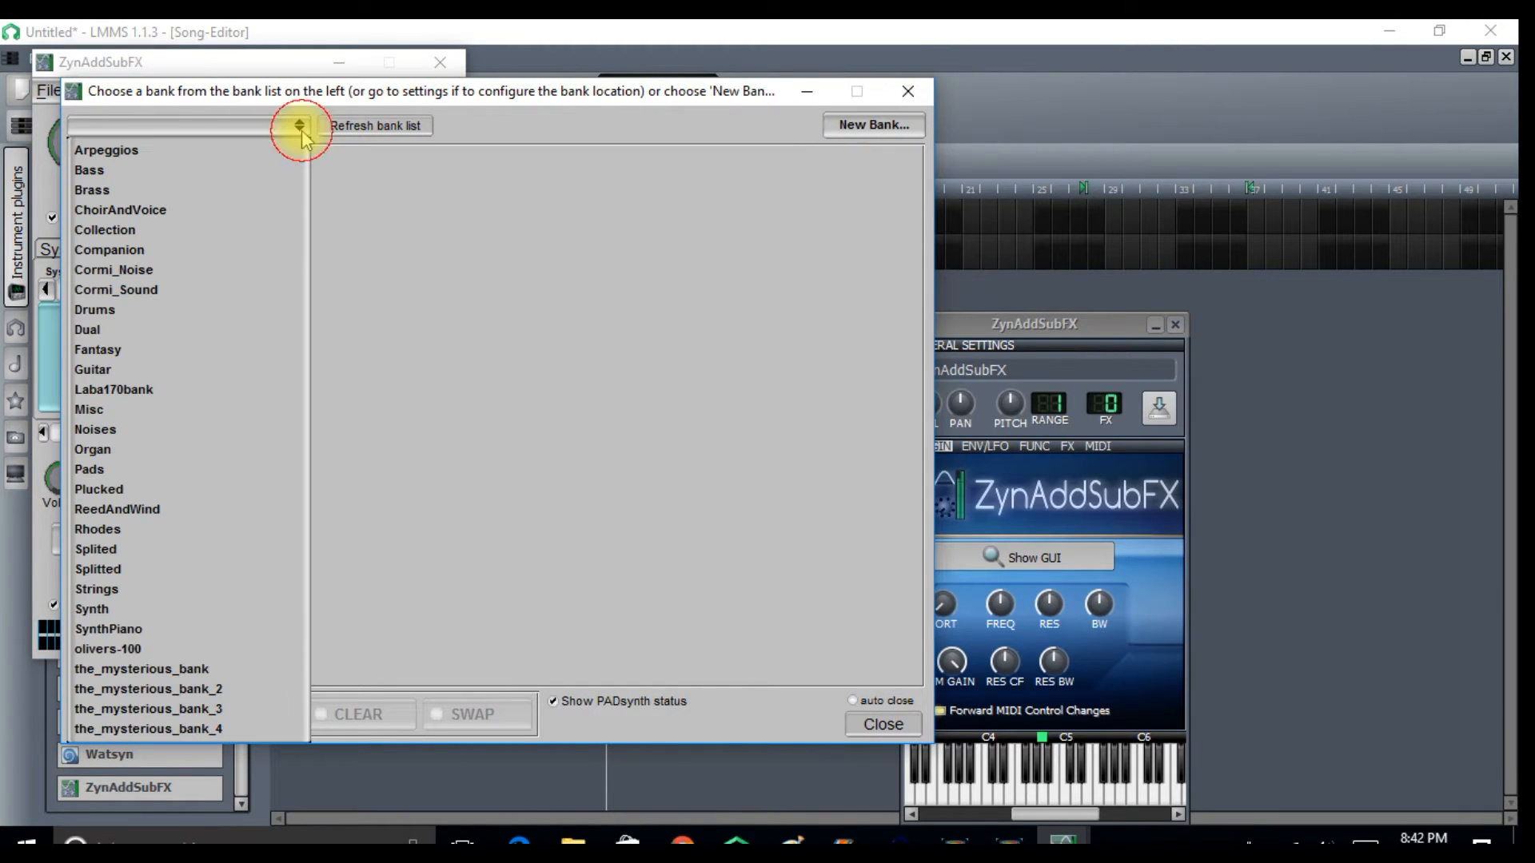
{"action": "left_click", "coordinate": [244, 730]}
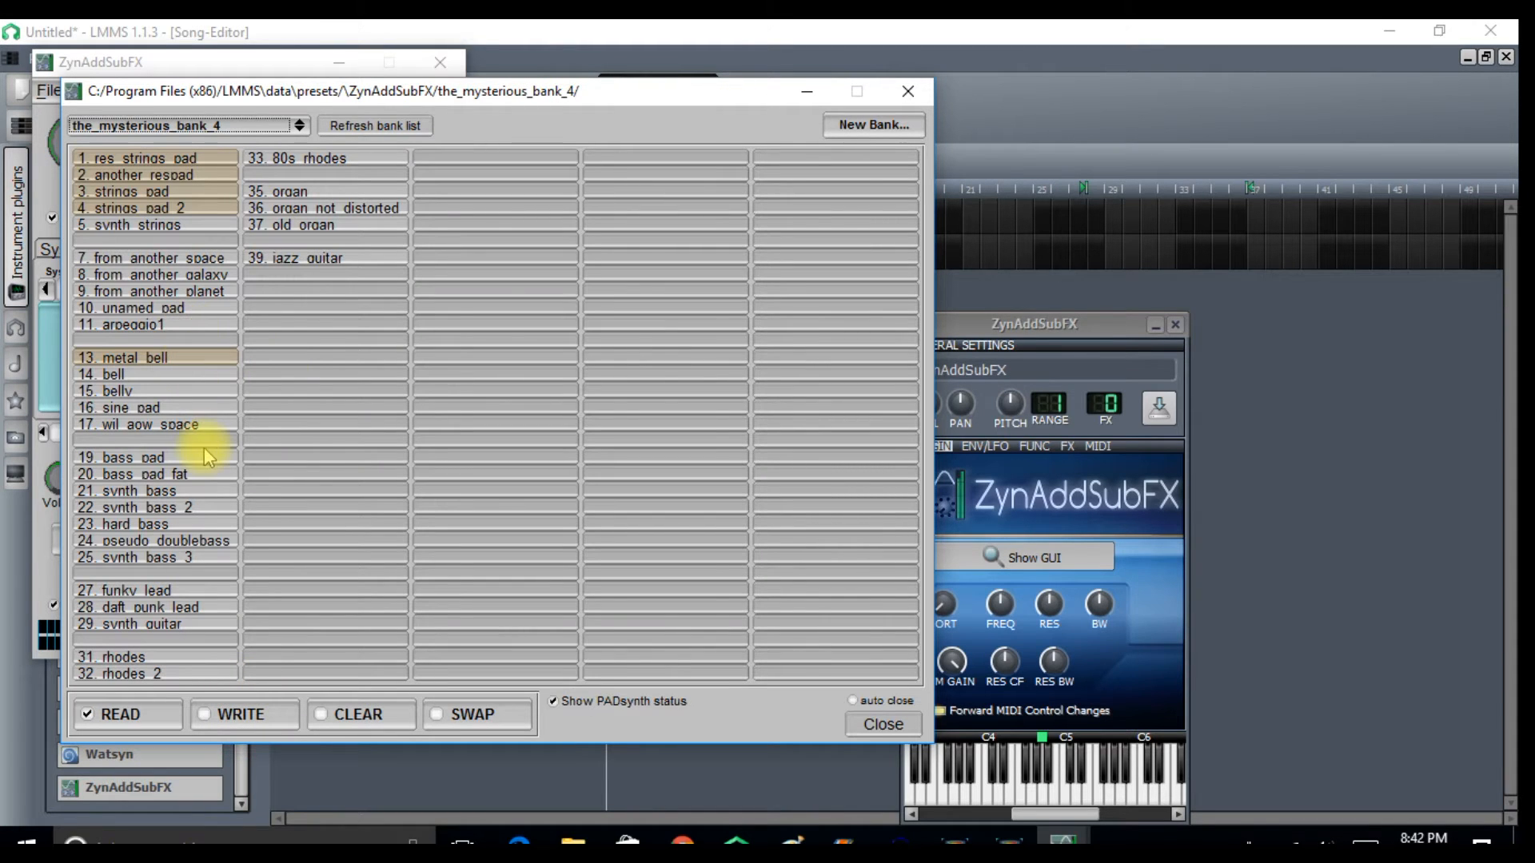
{"action": "left_click", "coordinate": [142, 558]}
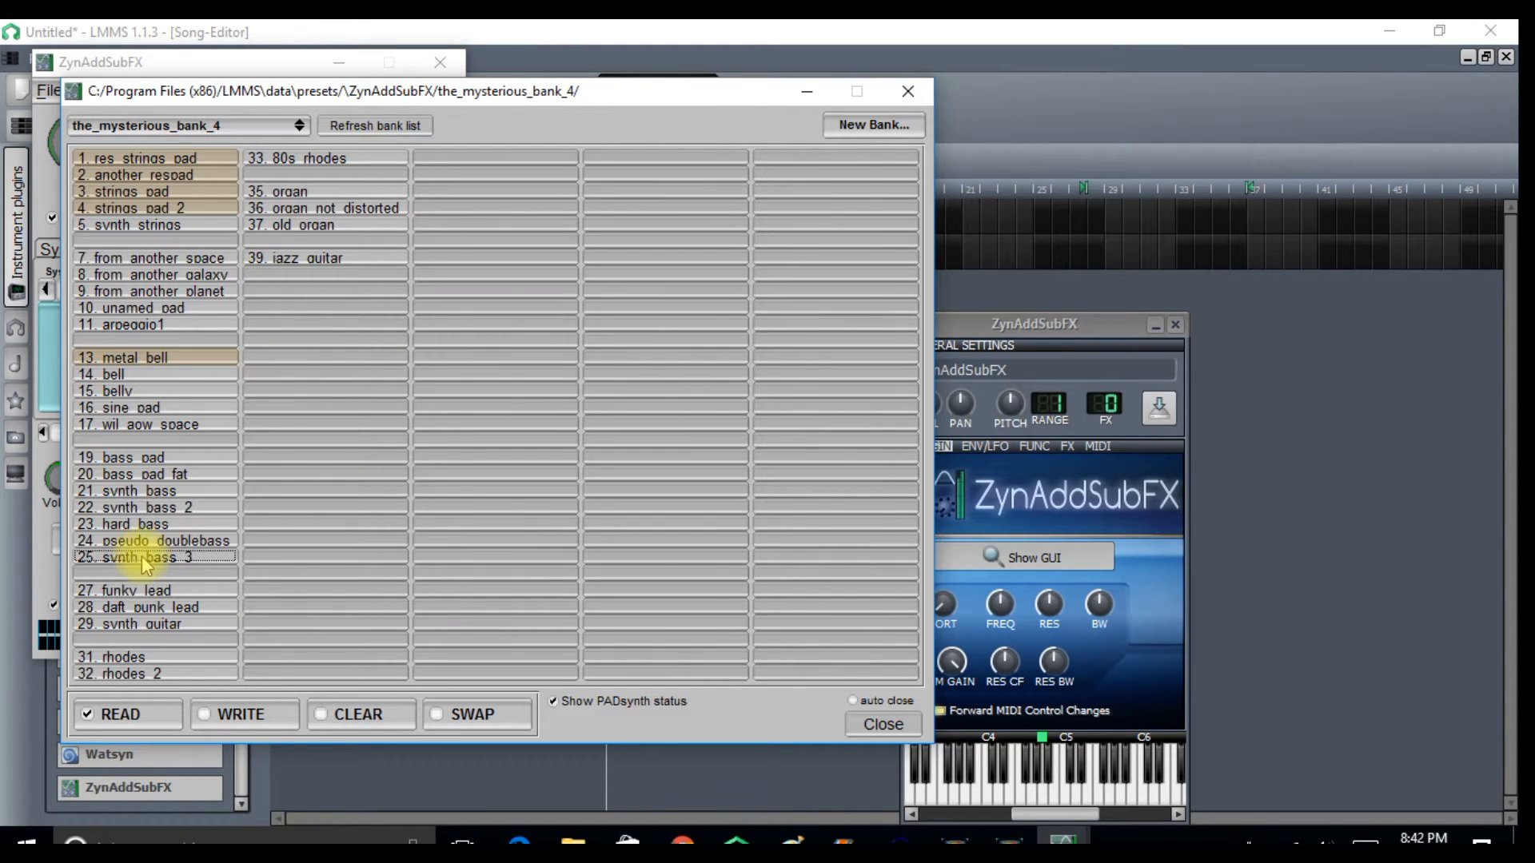
{"action": "left_click", "coordinate": [880, 726]}
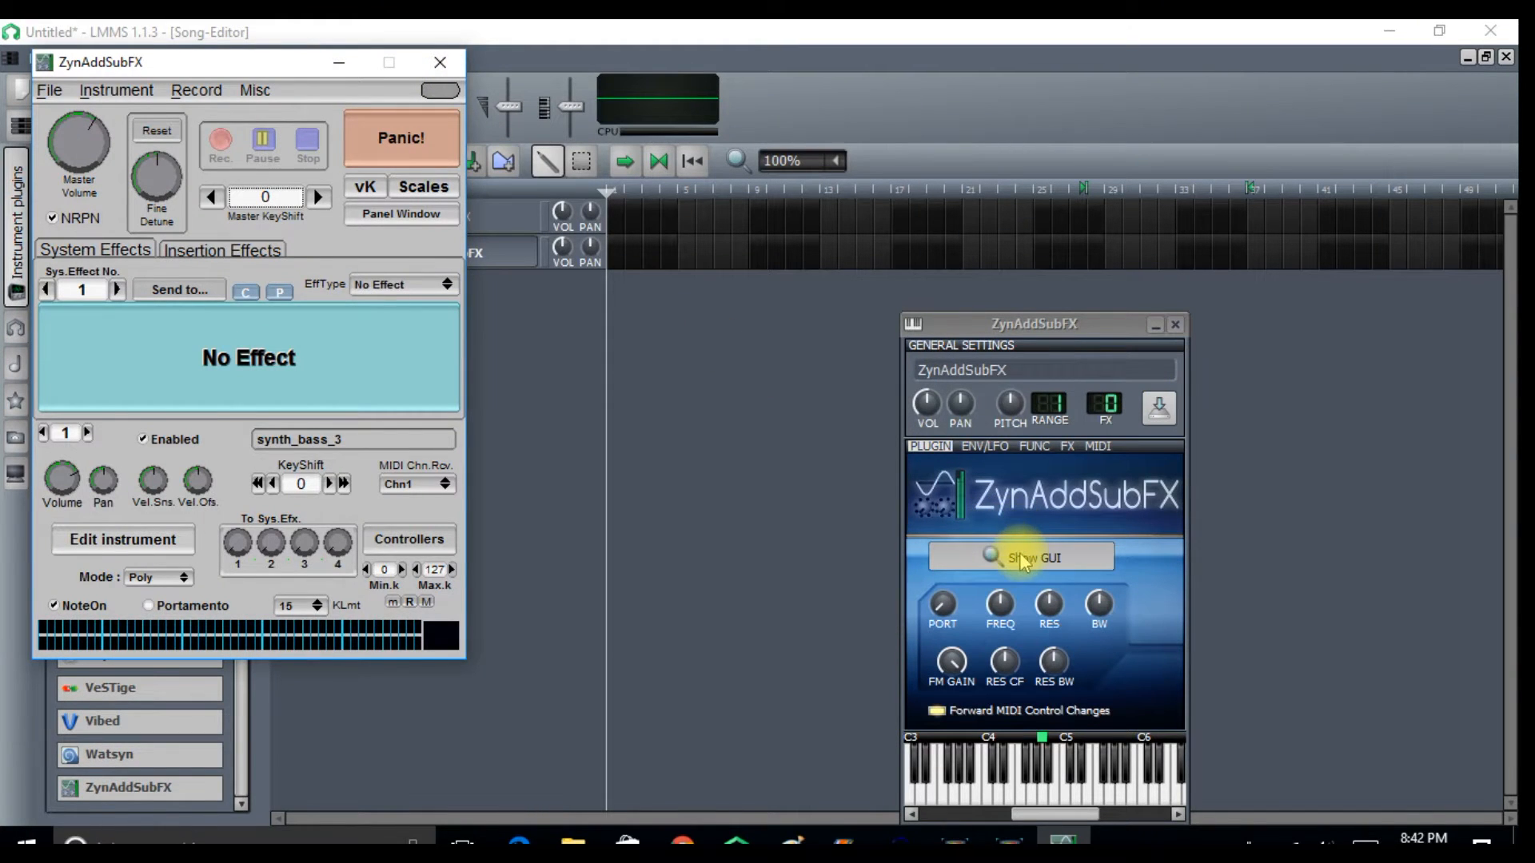
{"action": "left_click", "coordinate": [1015, 553]}
{"action": "left_click", "coordinate": [1174, 324]}
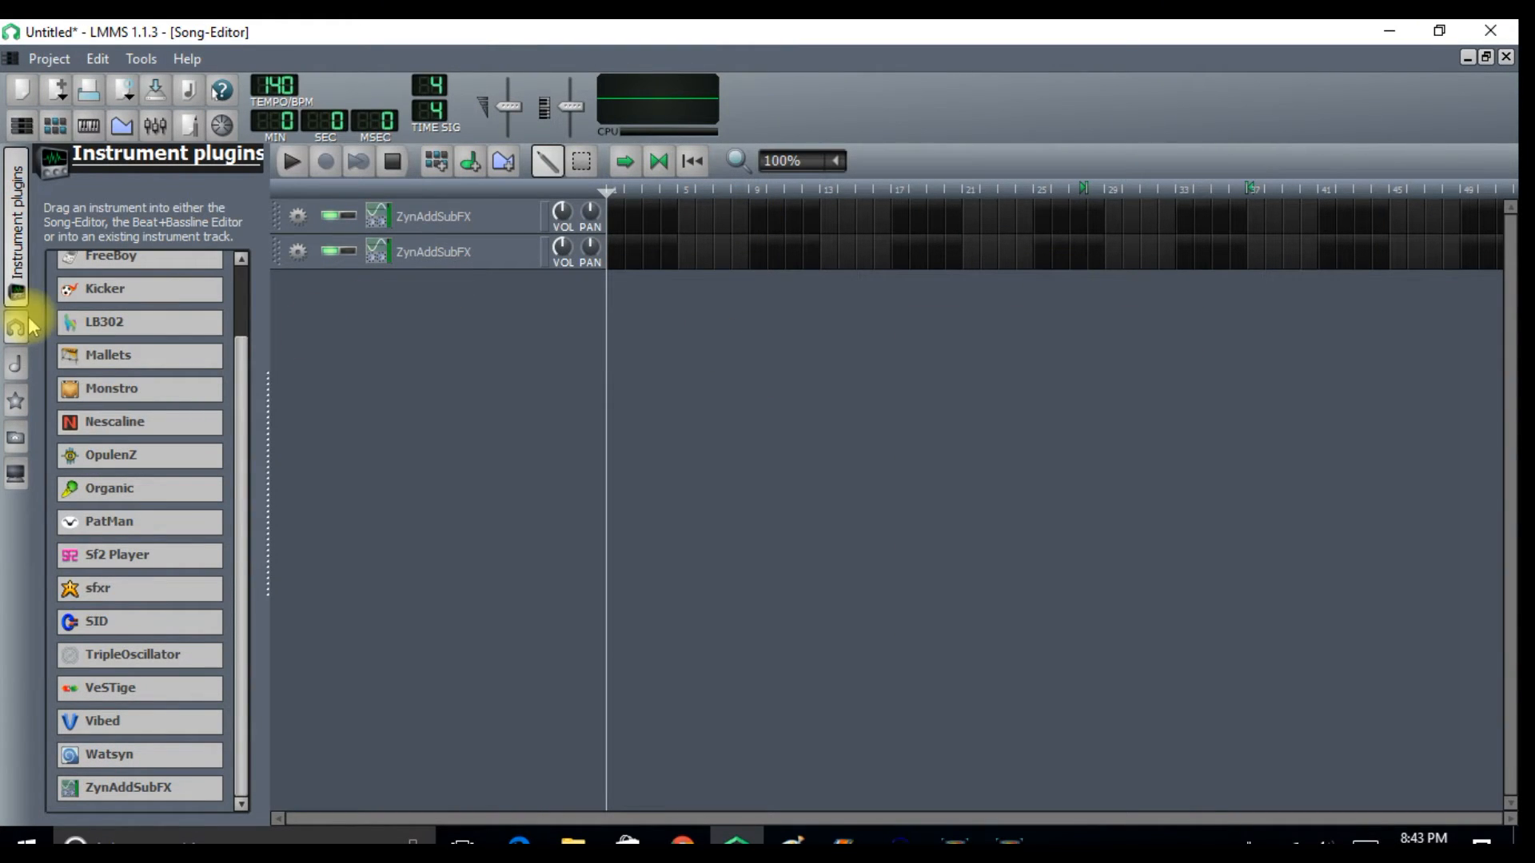
- Show the My samples browser and collapse the expanded Chants, drumsynth, effects and beatproductions folders
{"action": "left_click", "coordinate": [16, 368]}
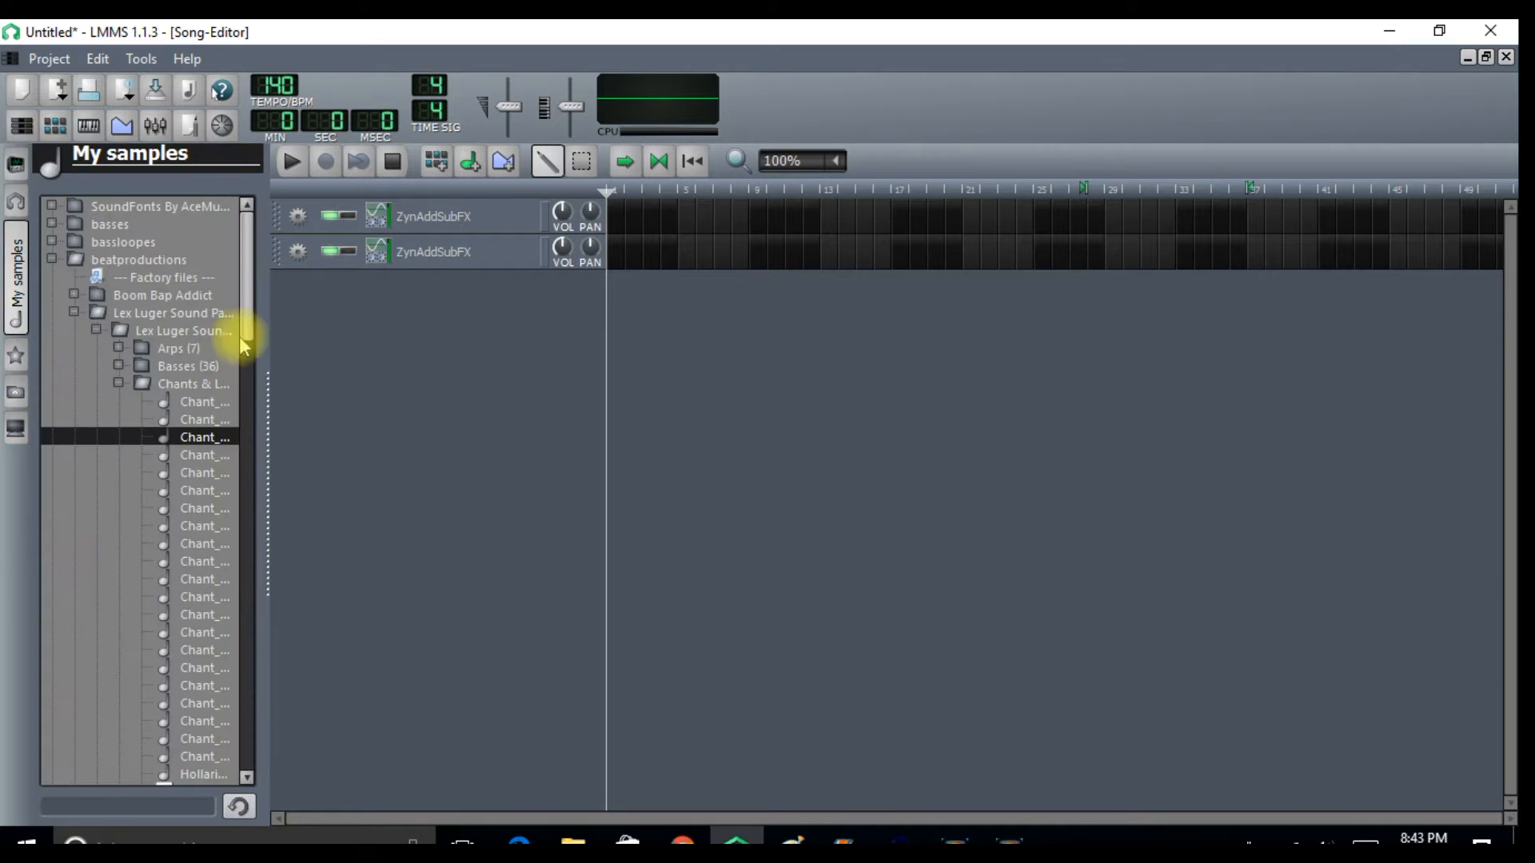
{"action": "left_click", "coordinate": [154, 383]}
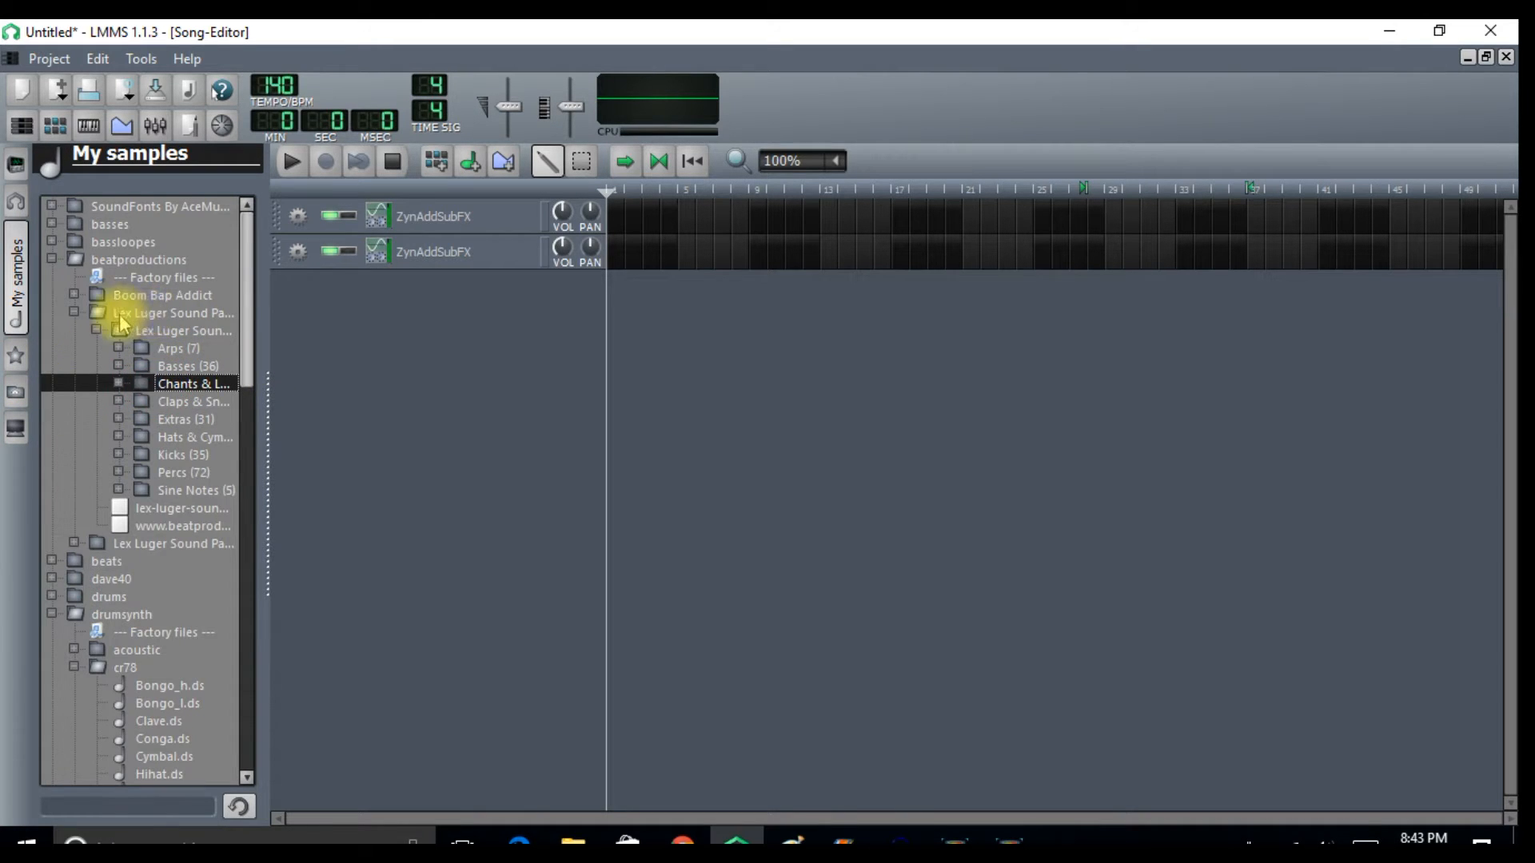
{"action": "left_click_drag", "start_coordinate": [244, 368], "coordinate": [247, 411]}
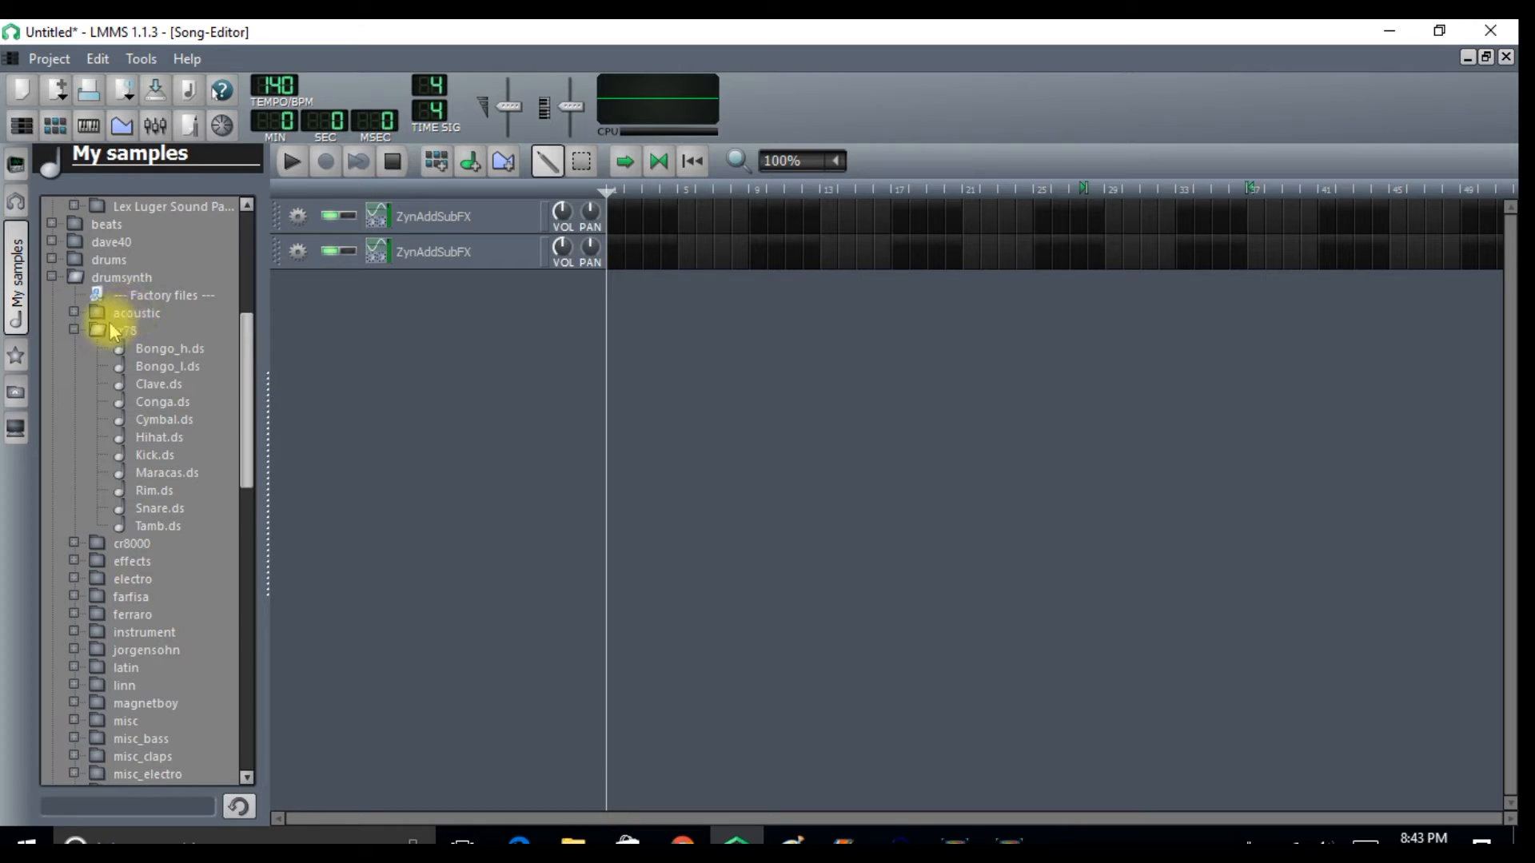
{"action": "left_click", "coordinate": [115, 278]}
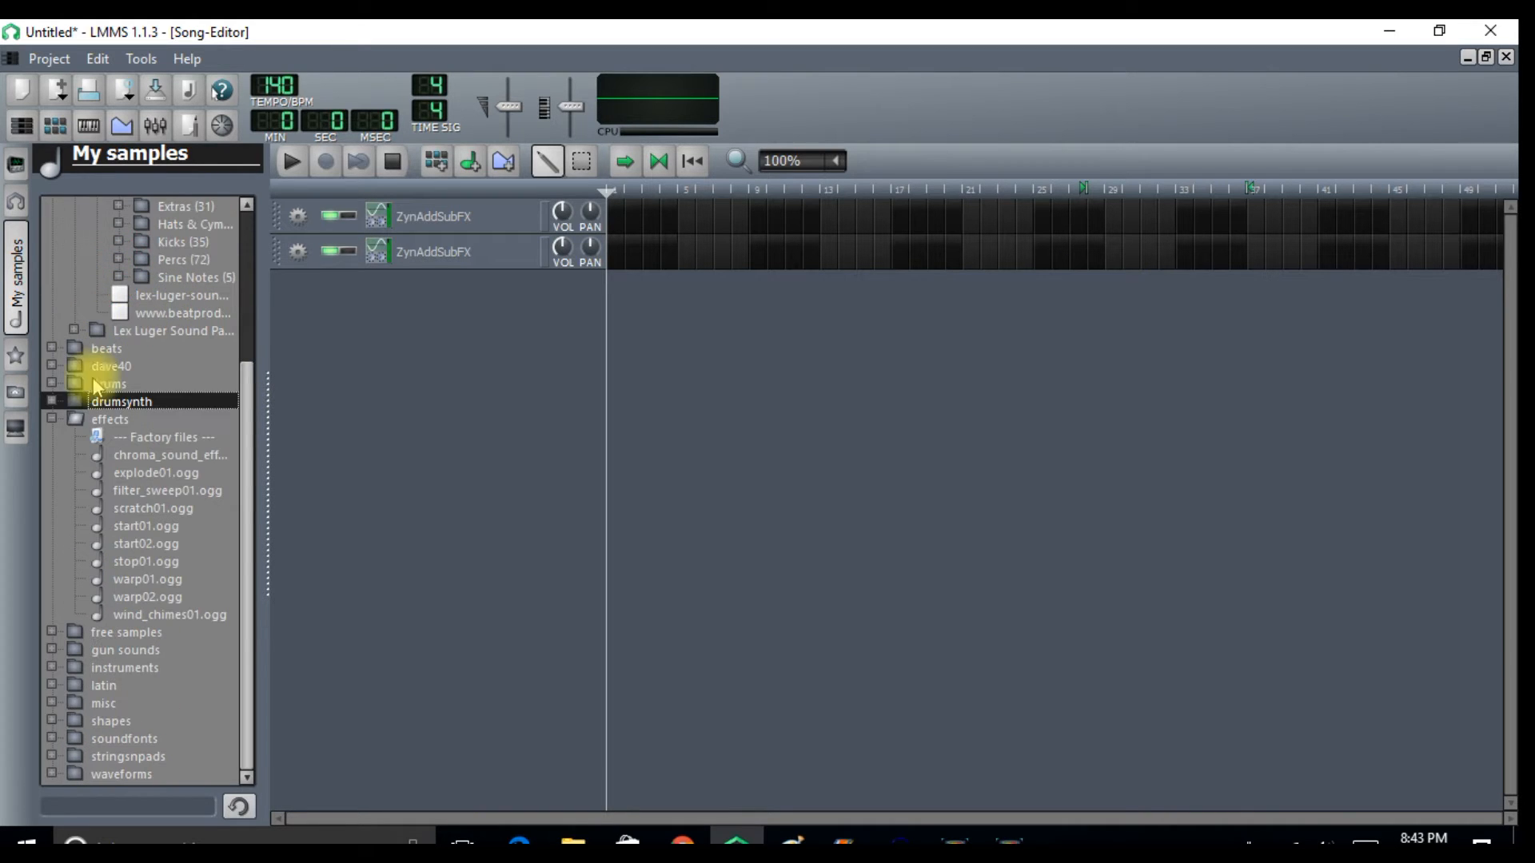
{"action": "left_click", "coordinate": [95, 423]}
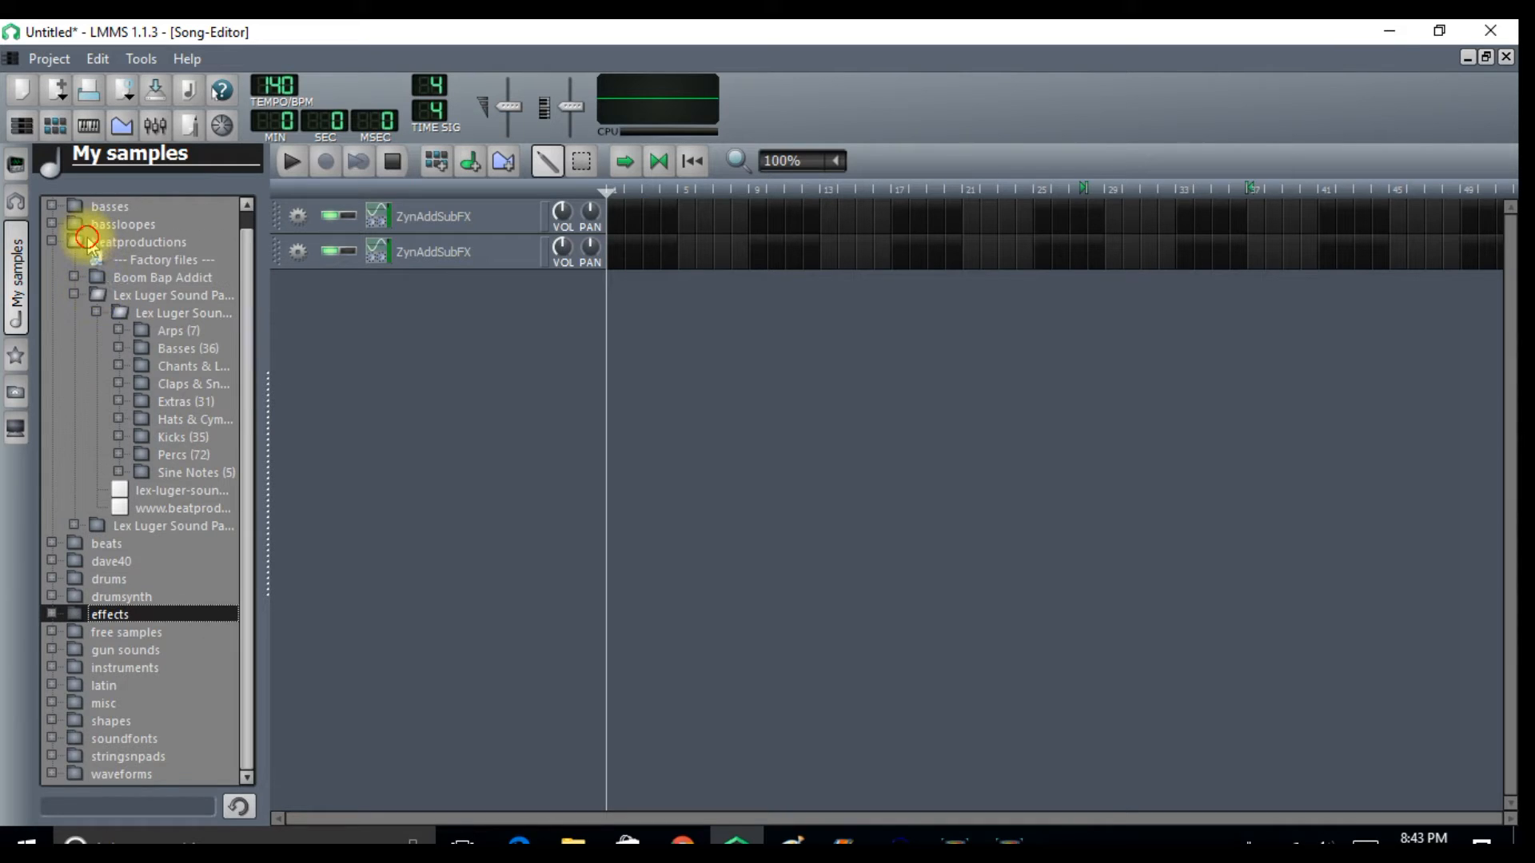
{"action": "left_click", "coordinate": [95, 242]}
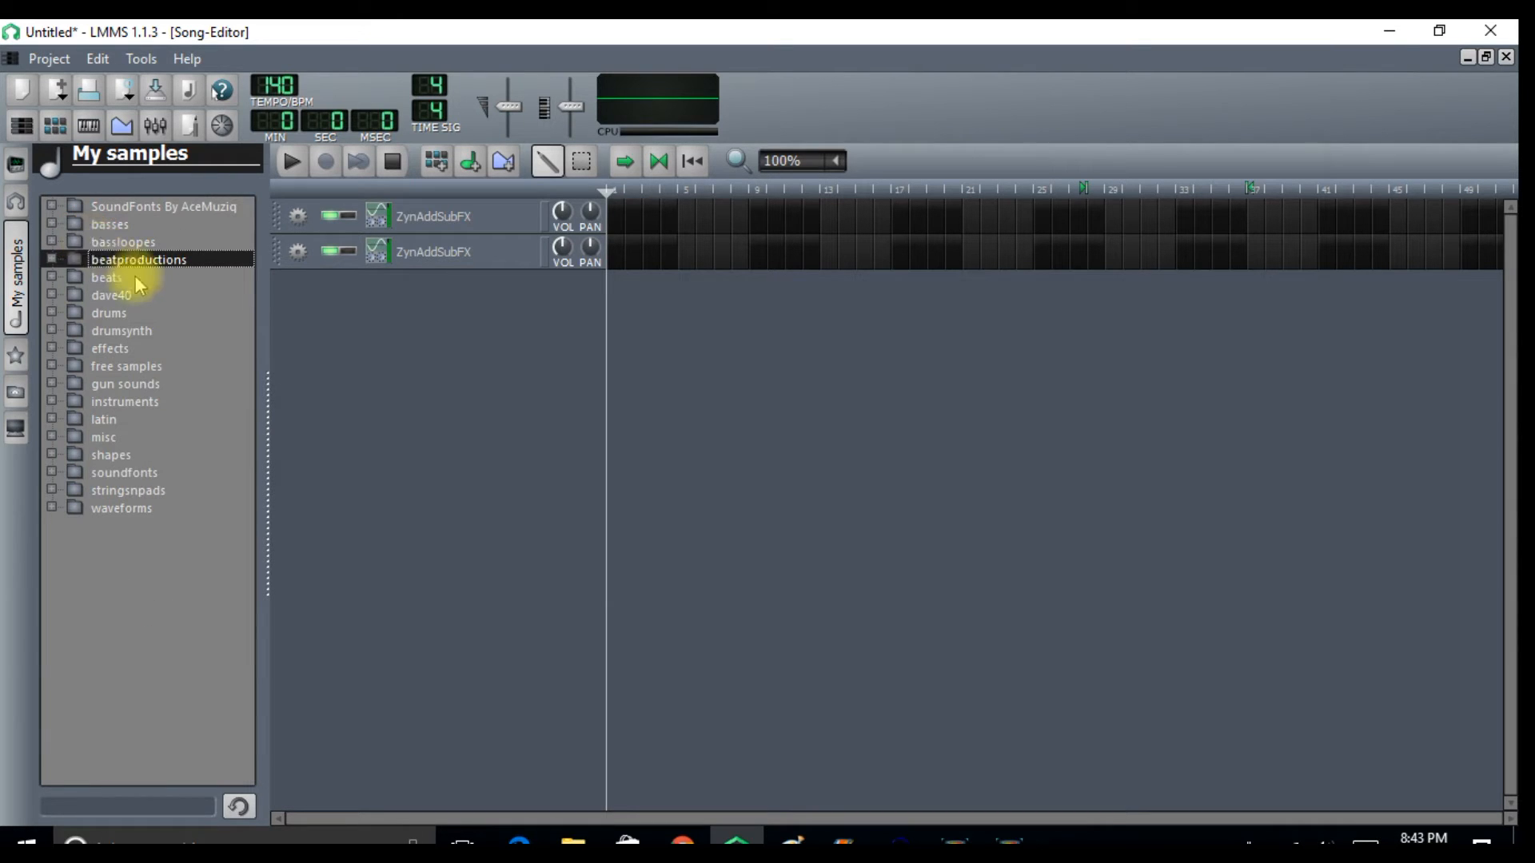
- Add Tr77_kick.ds from the drumsynth tr77 folder to the Song-Editor as a new instrument track
{"action": "left_click", "coordinate": [90, 330]}
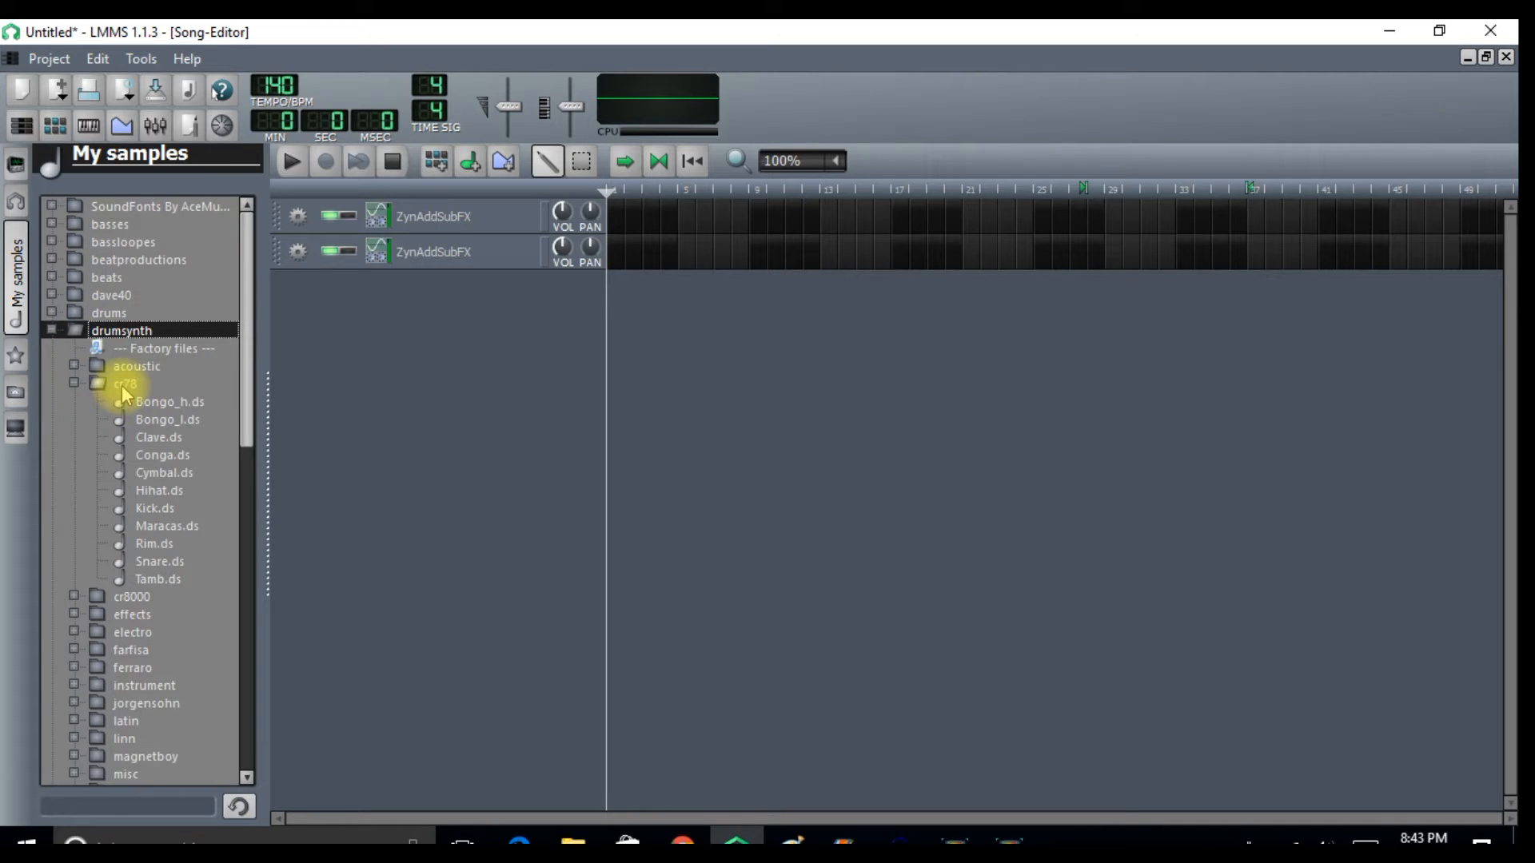
{"action": "left_click_drag", "start_coordinate": [248, 350], "coordinate": [247, 535]}
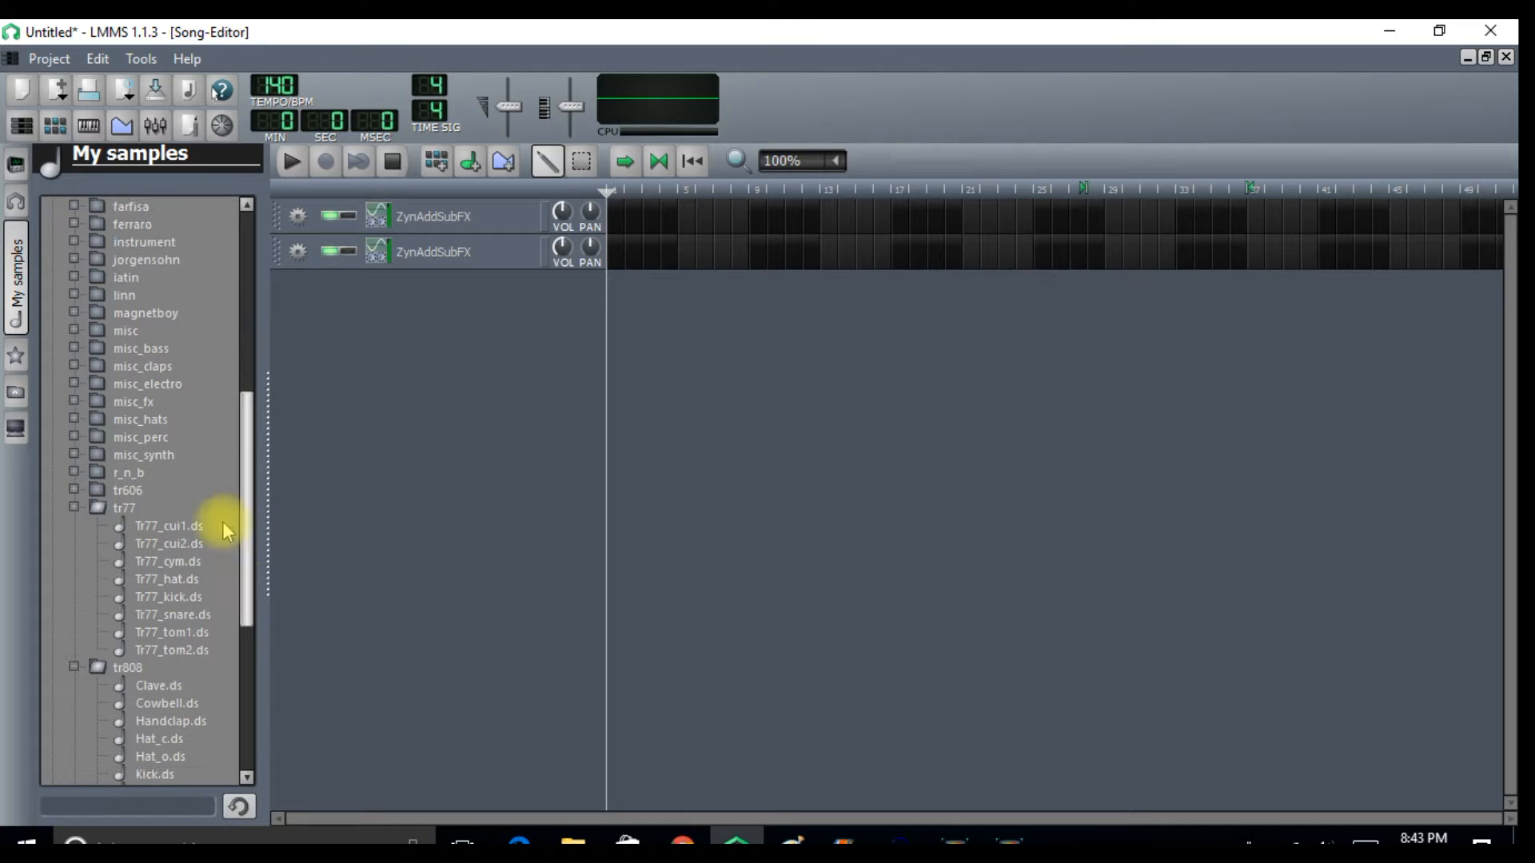
{"action": "left_click", "coordinate": [166, 599]}
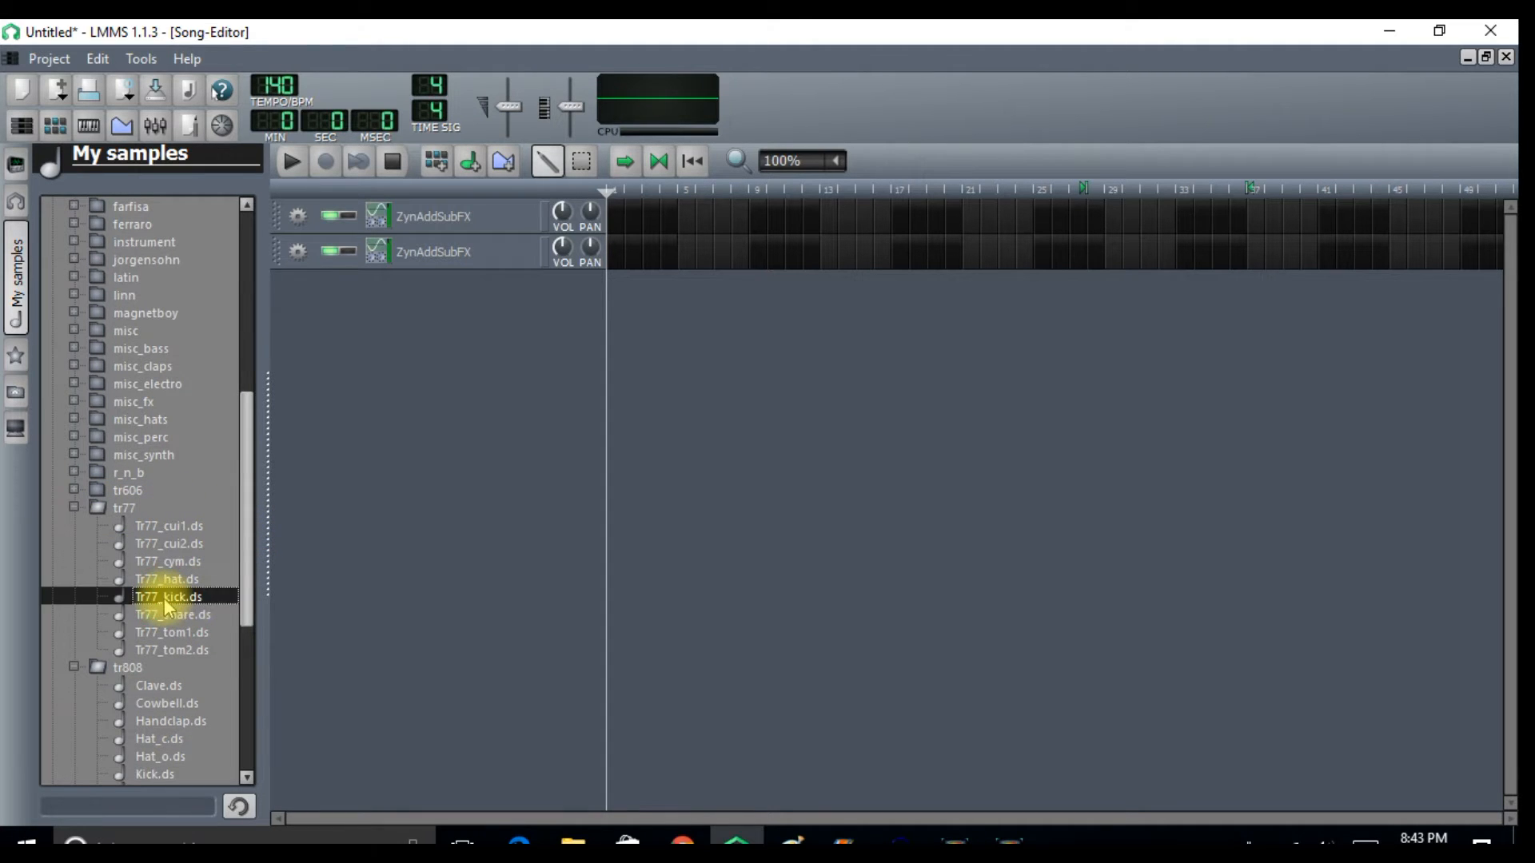
{"action": "right_click", "coordinate": [165, 602]}
{"action": "left_click", "coordinate": [195, 637]}
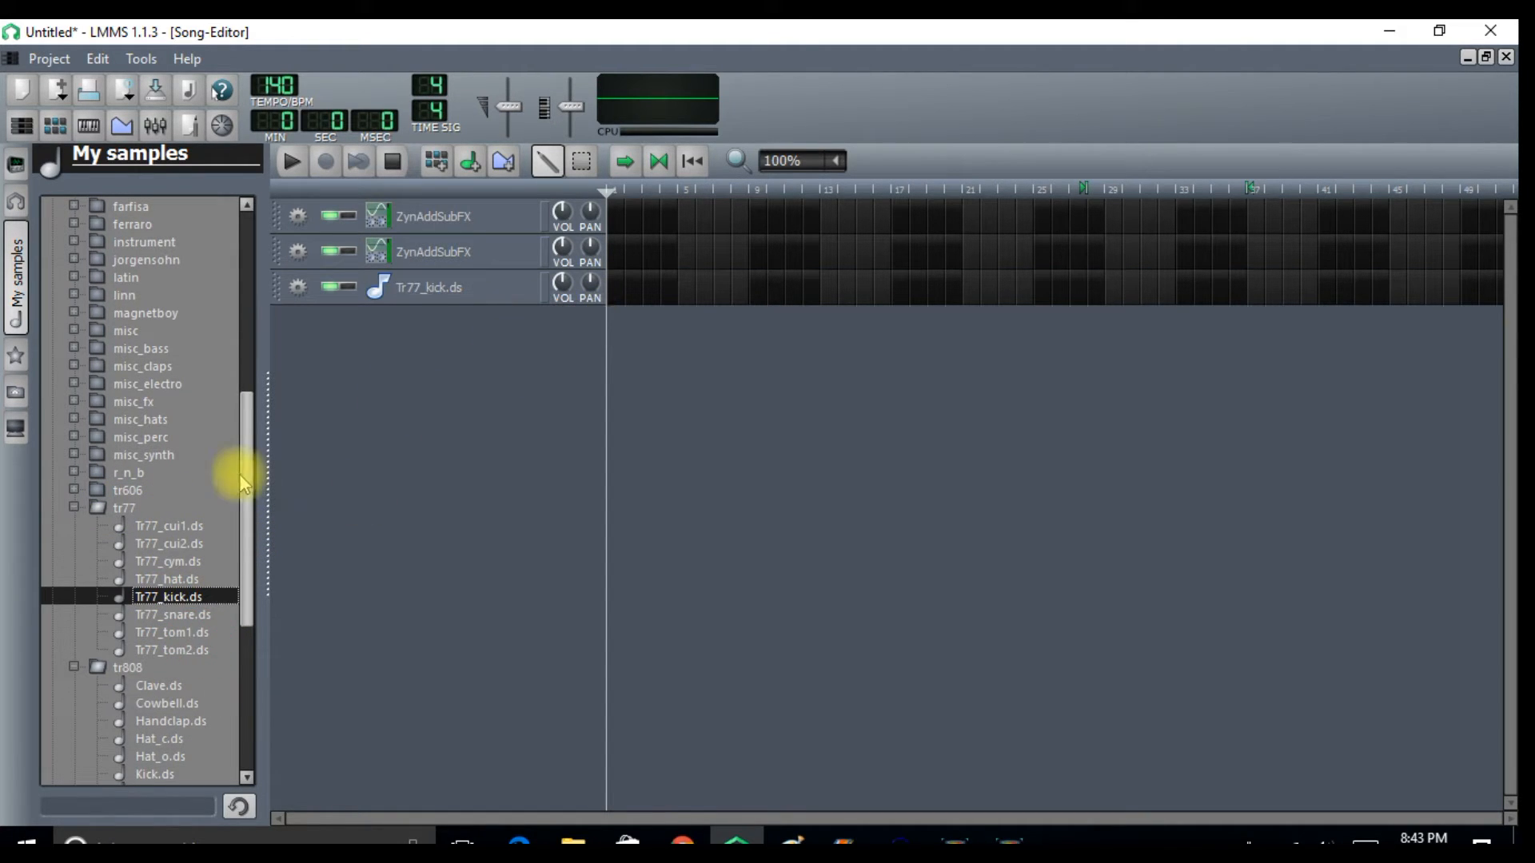
- Add Handclap.ds from the drumsynth tr808 folder to the Song-Editor as a new instrument track
{"action": "left_click_drag", "start_coordinate": [249, 547], "coordinate": [243, 592]}
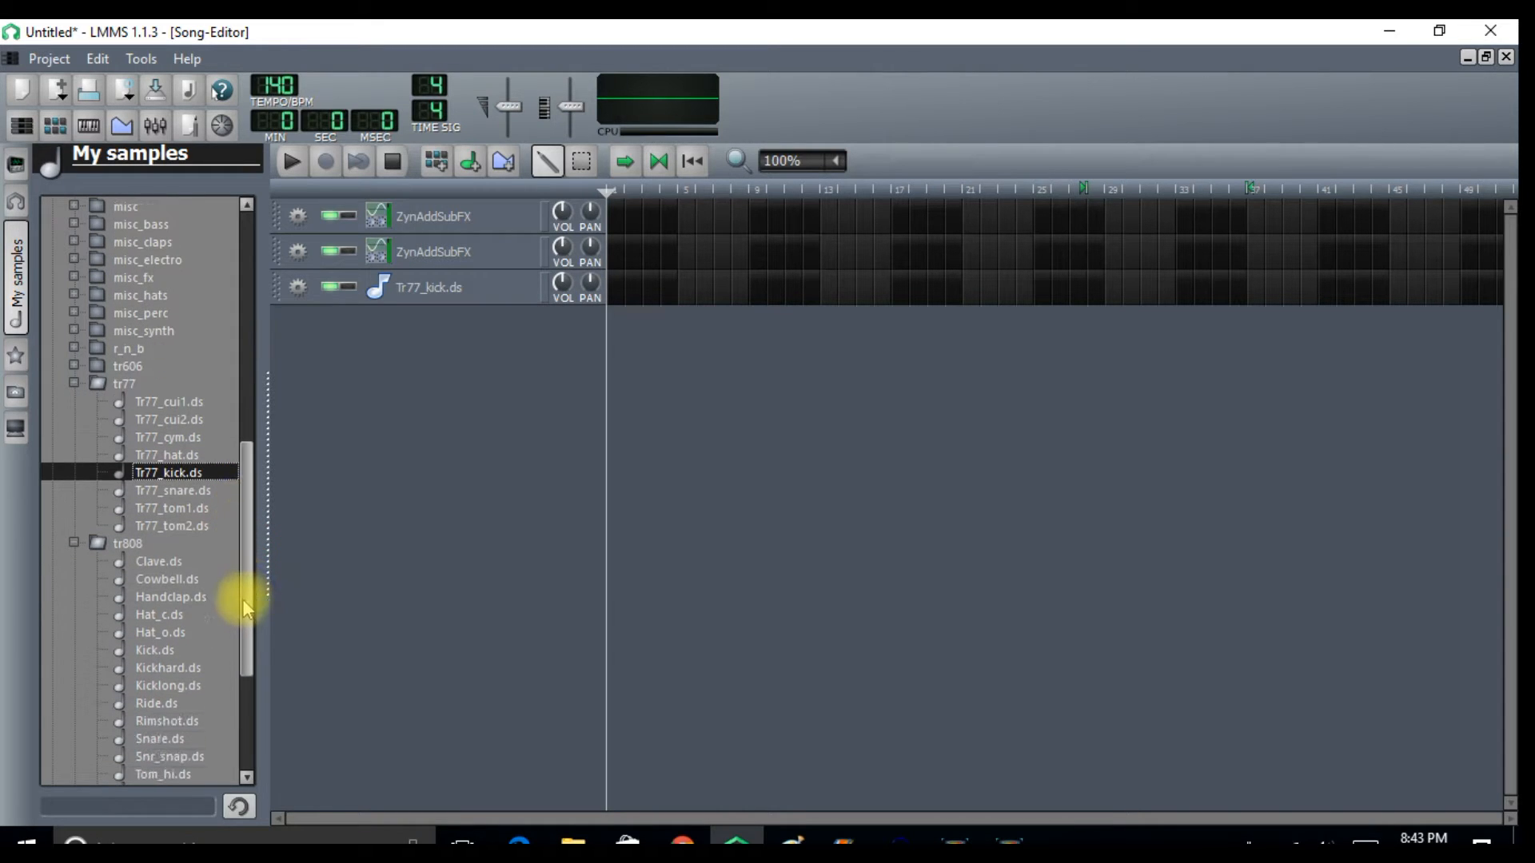
{"action": "left_click", "coordinate": [164, 598]}
{"action": "right_click", "coordinate": [164, 599]}
{"action": "left_click", "coordinate": [204, 635]}
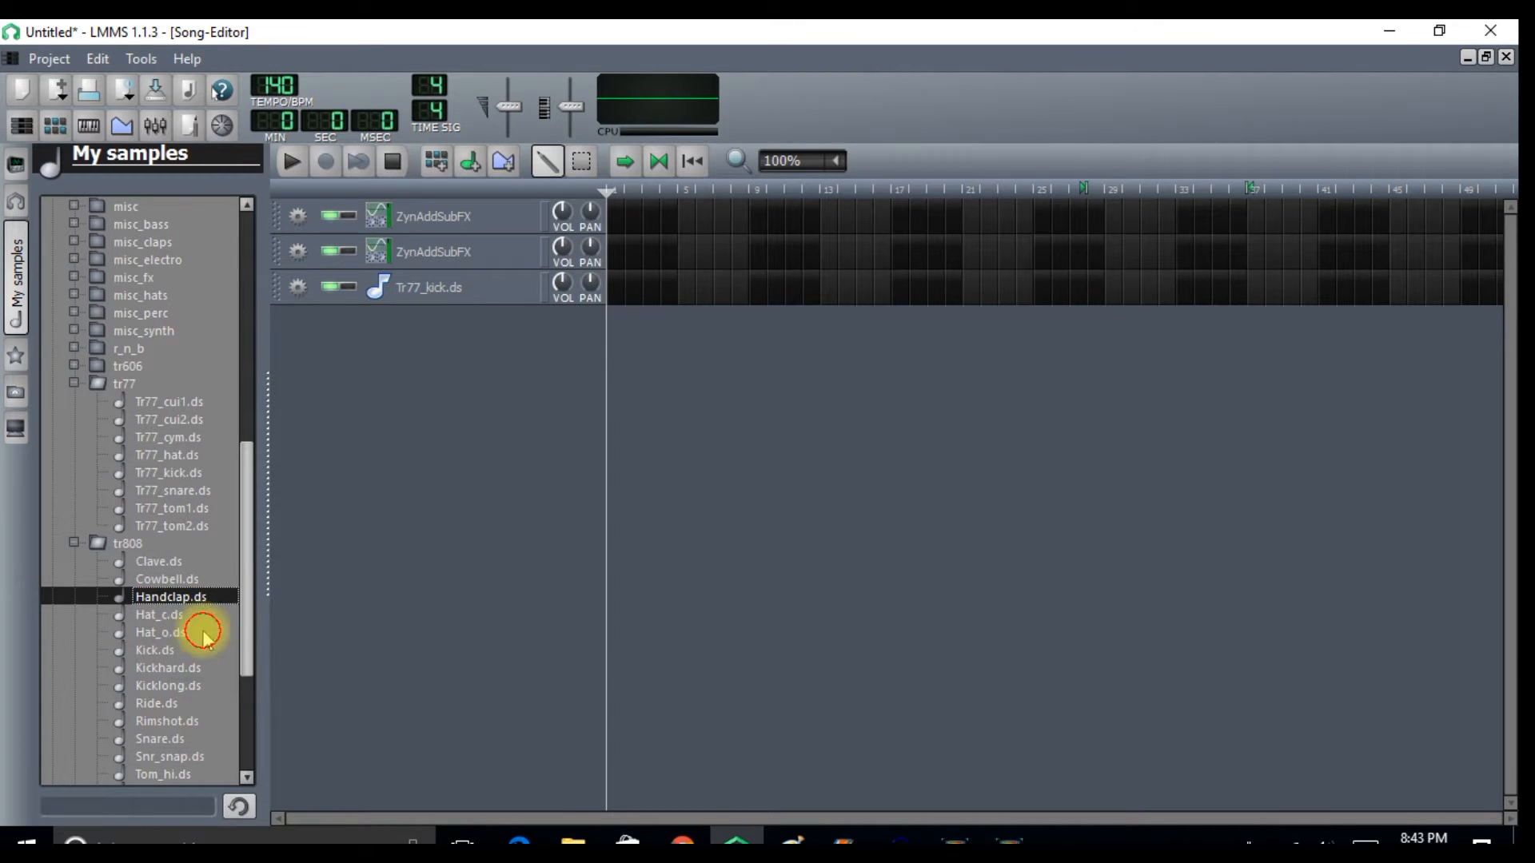
- Add Chant_03.wav from the Lex Luger Chants folder in beatproductions to the Song-Editor as a new track
{"action": "left_click_drag", "start_coordinate": [247, 546], "coordinate": [210, 258]}
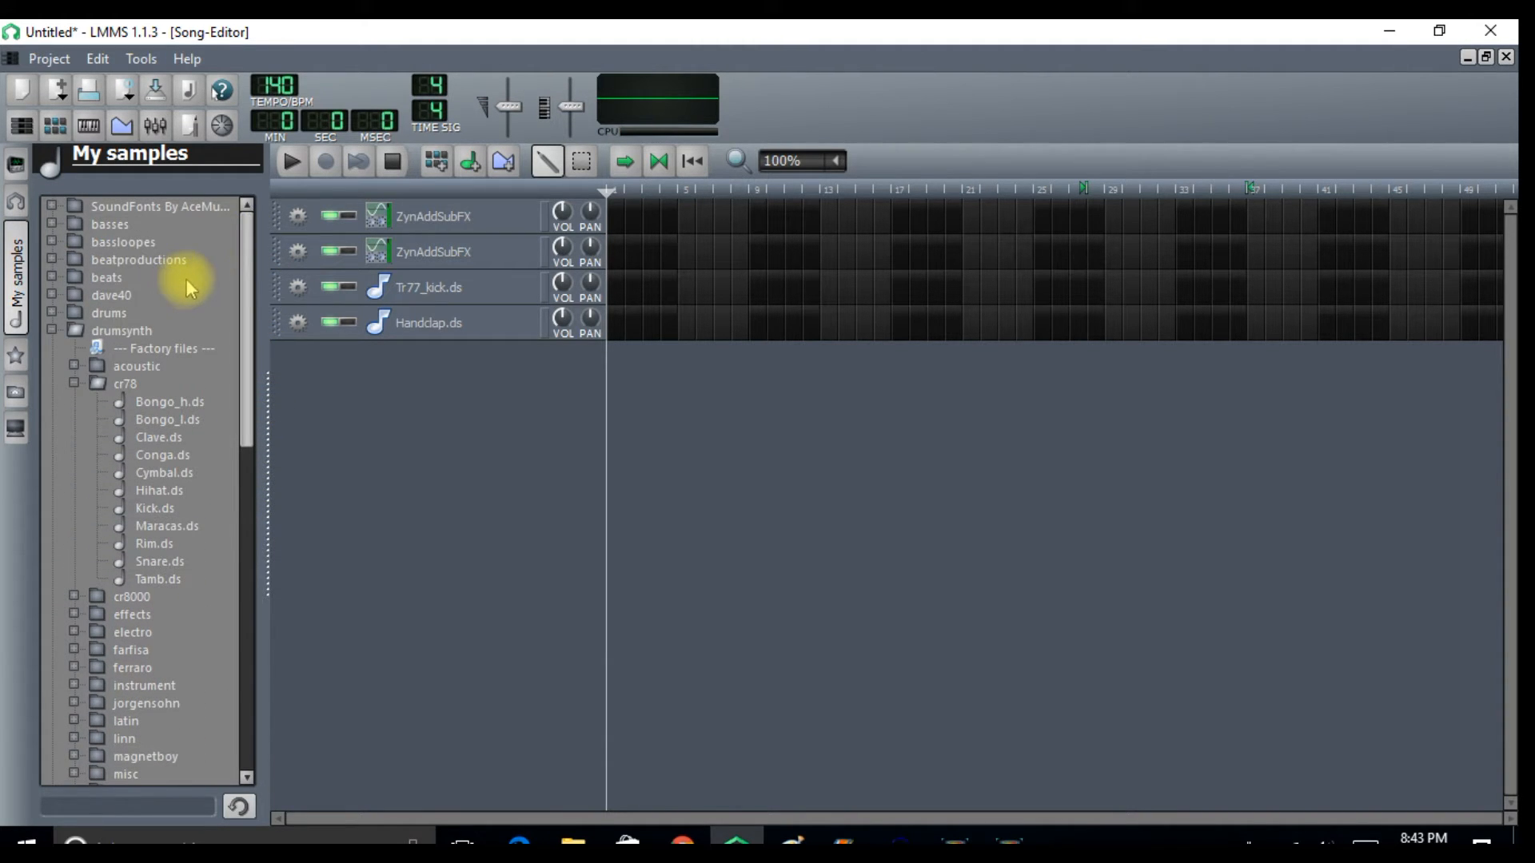
{"action": "left_click", "coordinate": [130, 260]}
{"action": "double_click", "coordinate": [130, 260]}
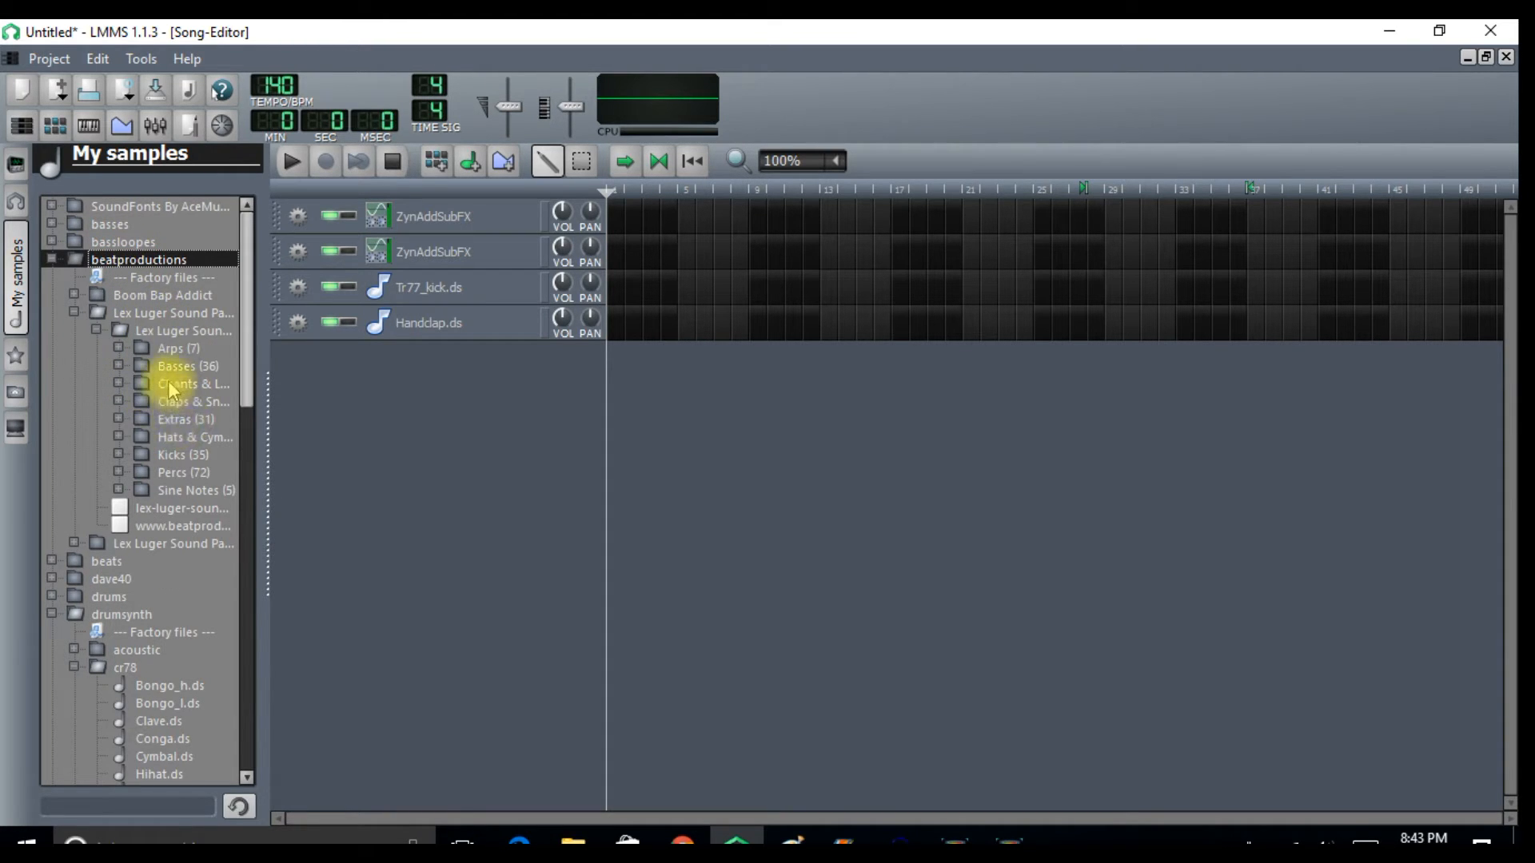
{"action": "double_click", "coordinate": [170, 386]}
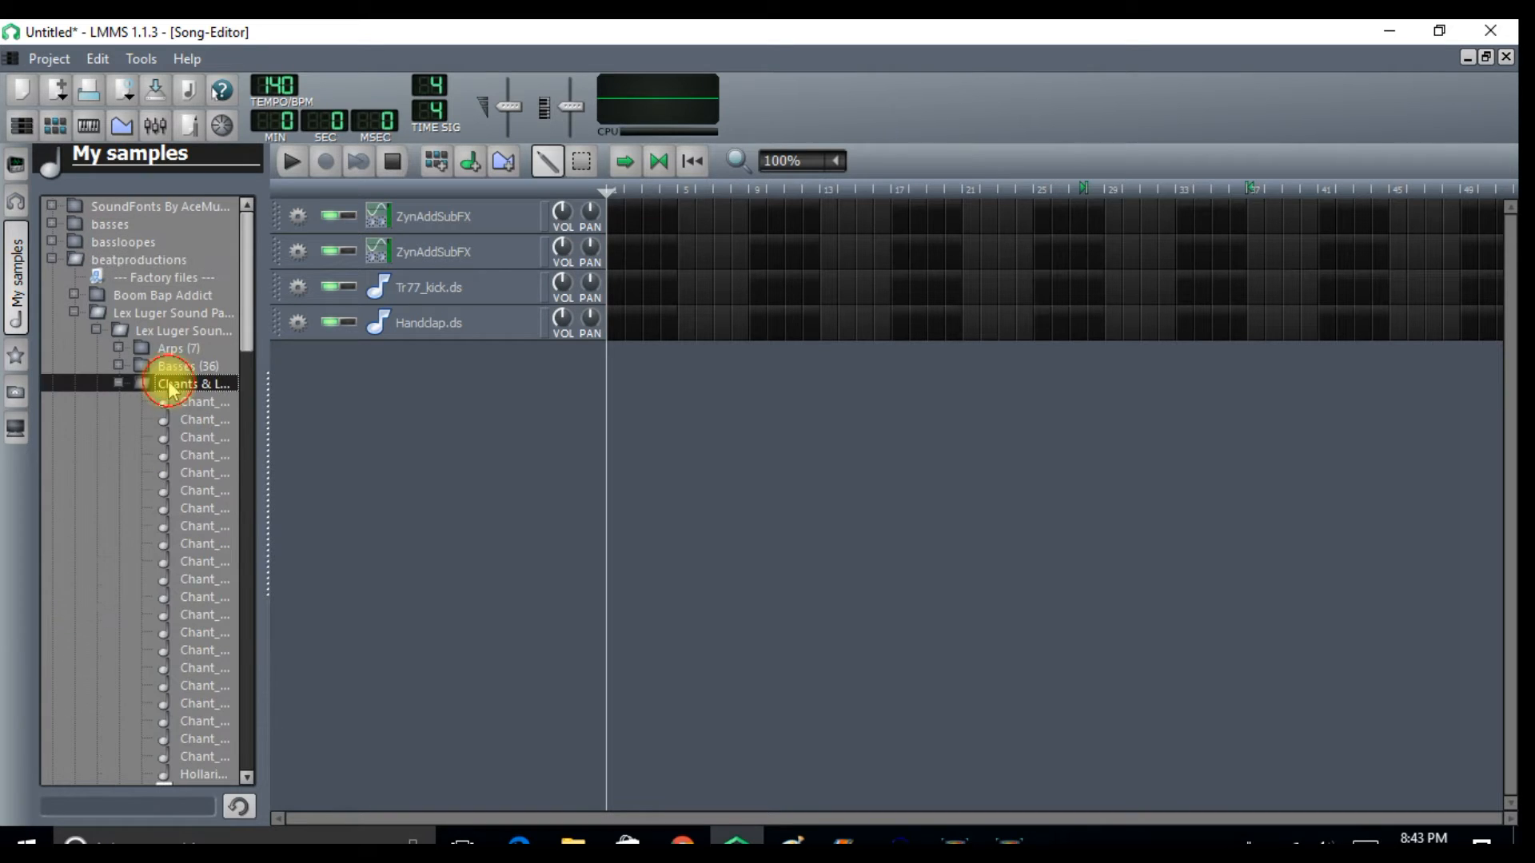
{"action": "left_click", "coordinate": [185, 440]}
{"action": "right_click", "coordinate": [184, 440]}
{"action": "left_click", "coordinate": [224, 471]}
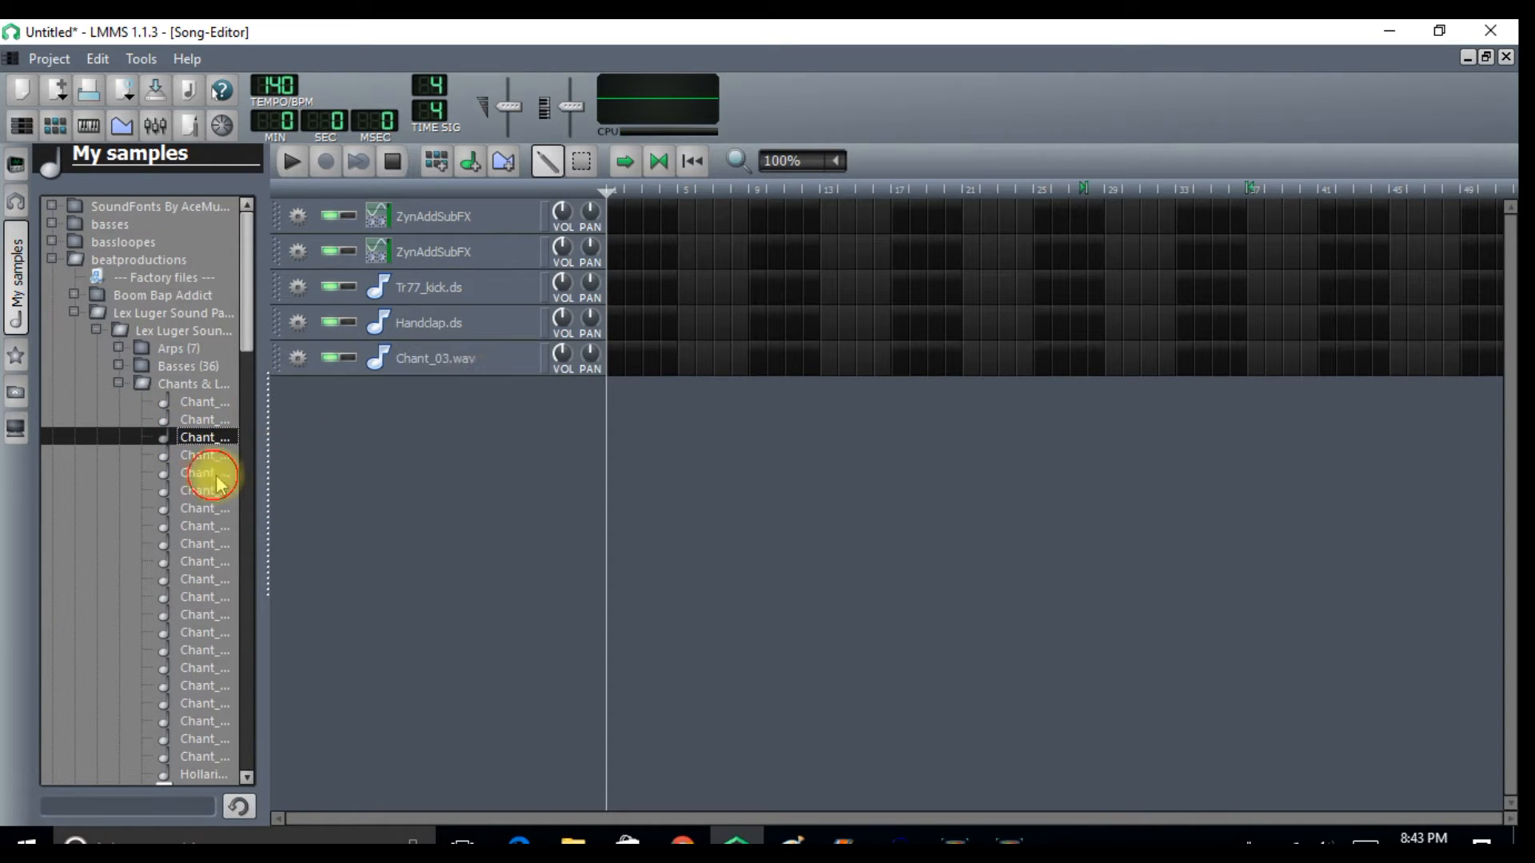
- Collapse the Chants folder and add Hat_Closed_01.wav from the hats and cymbals folder to the Song-Editor as a new track
{"action": "double_click", "coordinate": [160, 389]}
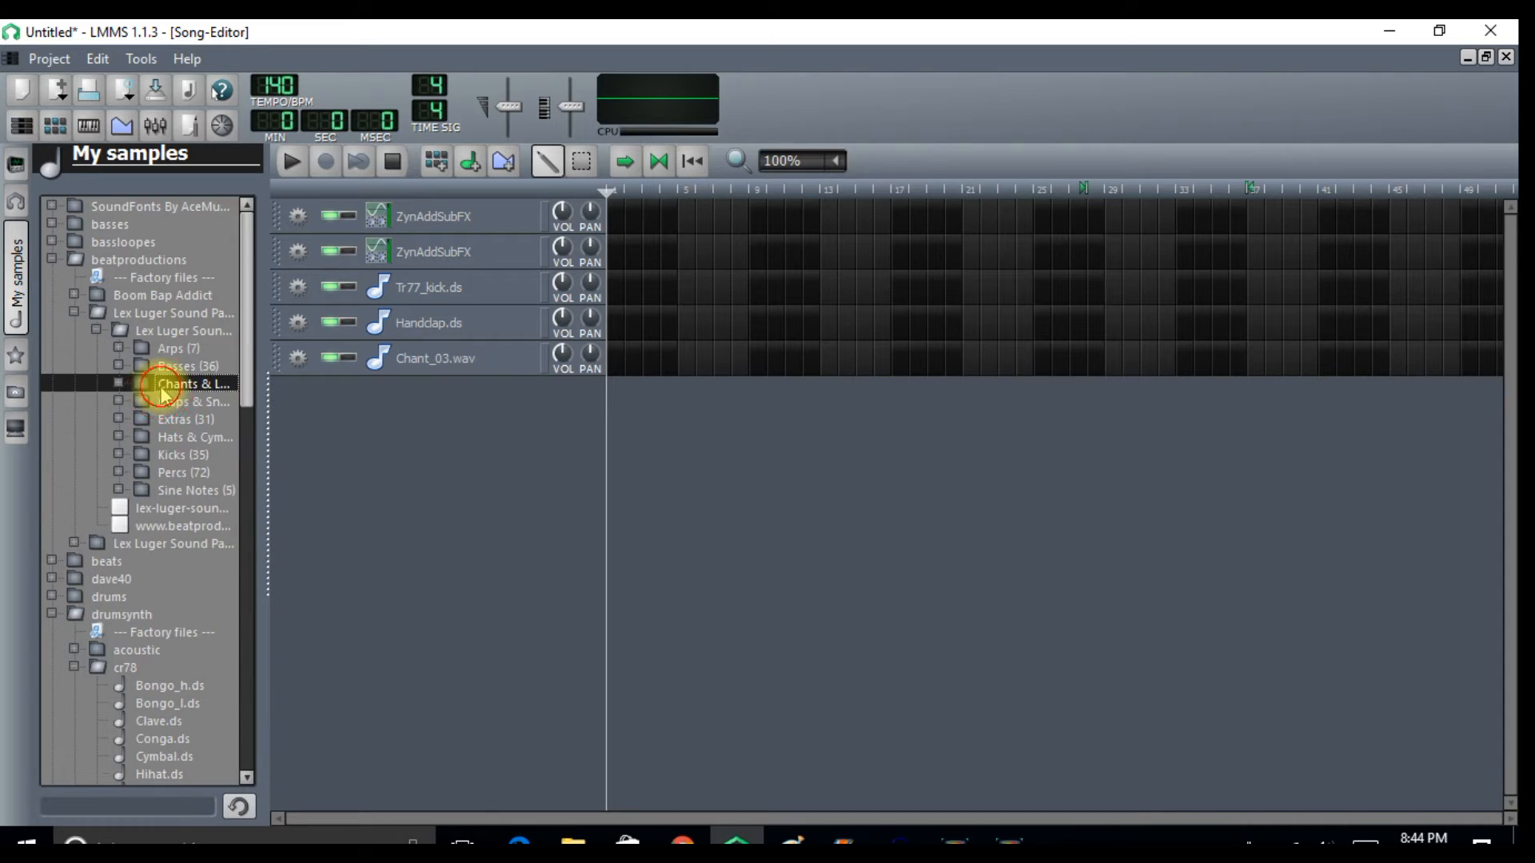
{"action": "left_click", "coordinate": [178, 440]}
{"action": "double_click", "coordinate": [177, 440]}
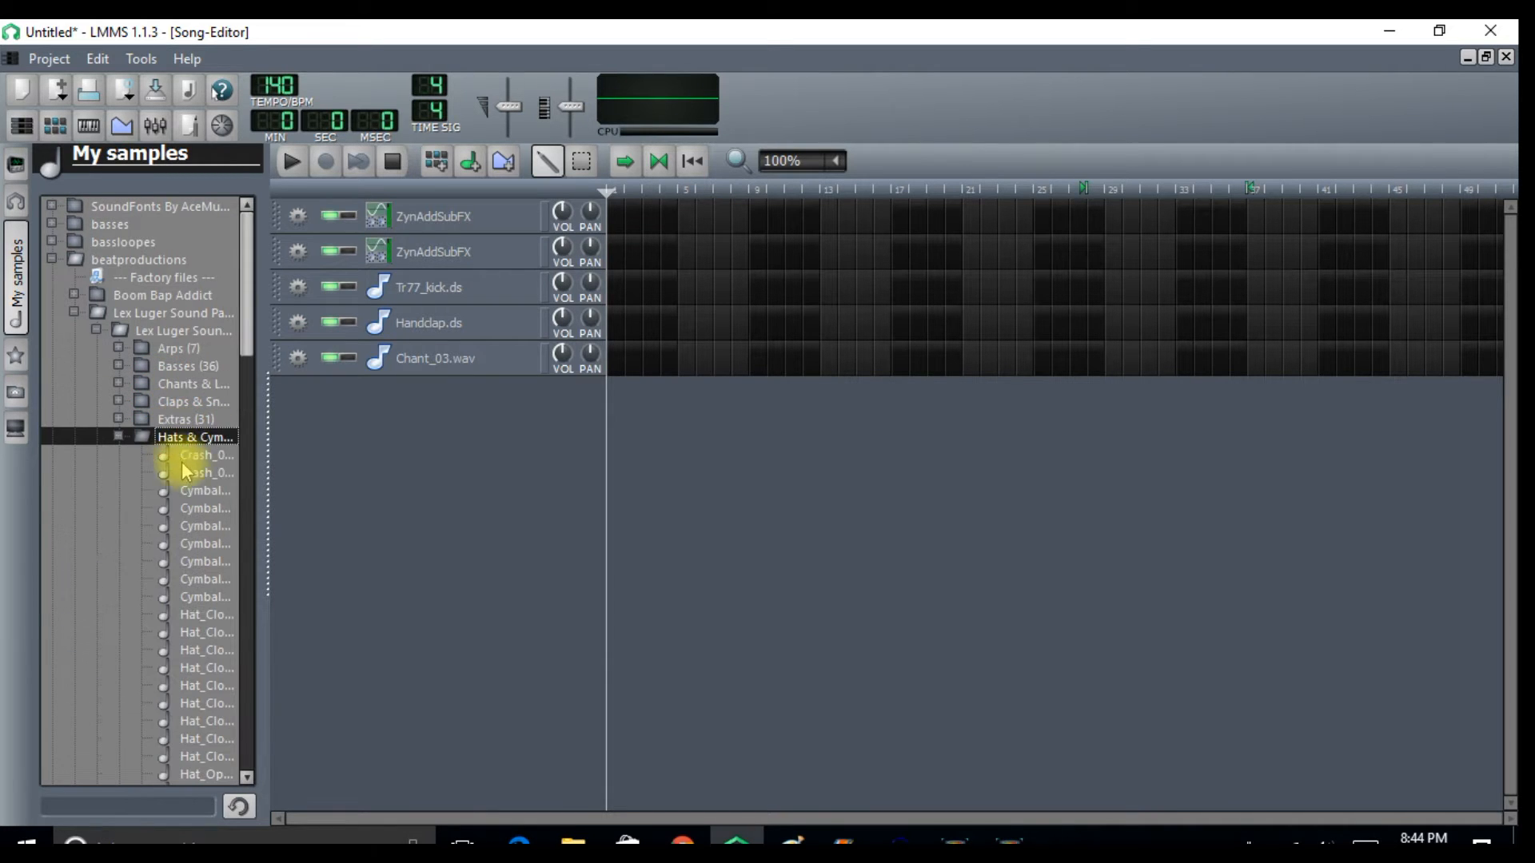
{"action": "left_click", "coordinate": [200, 620]}
{"action": "right_click", "coordinate": [200, 626]}
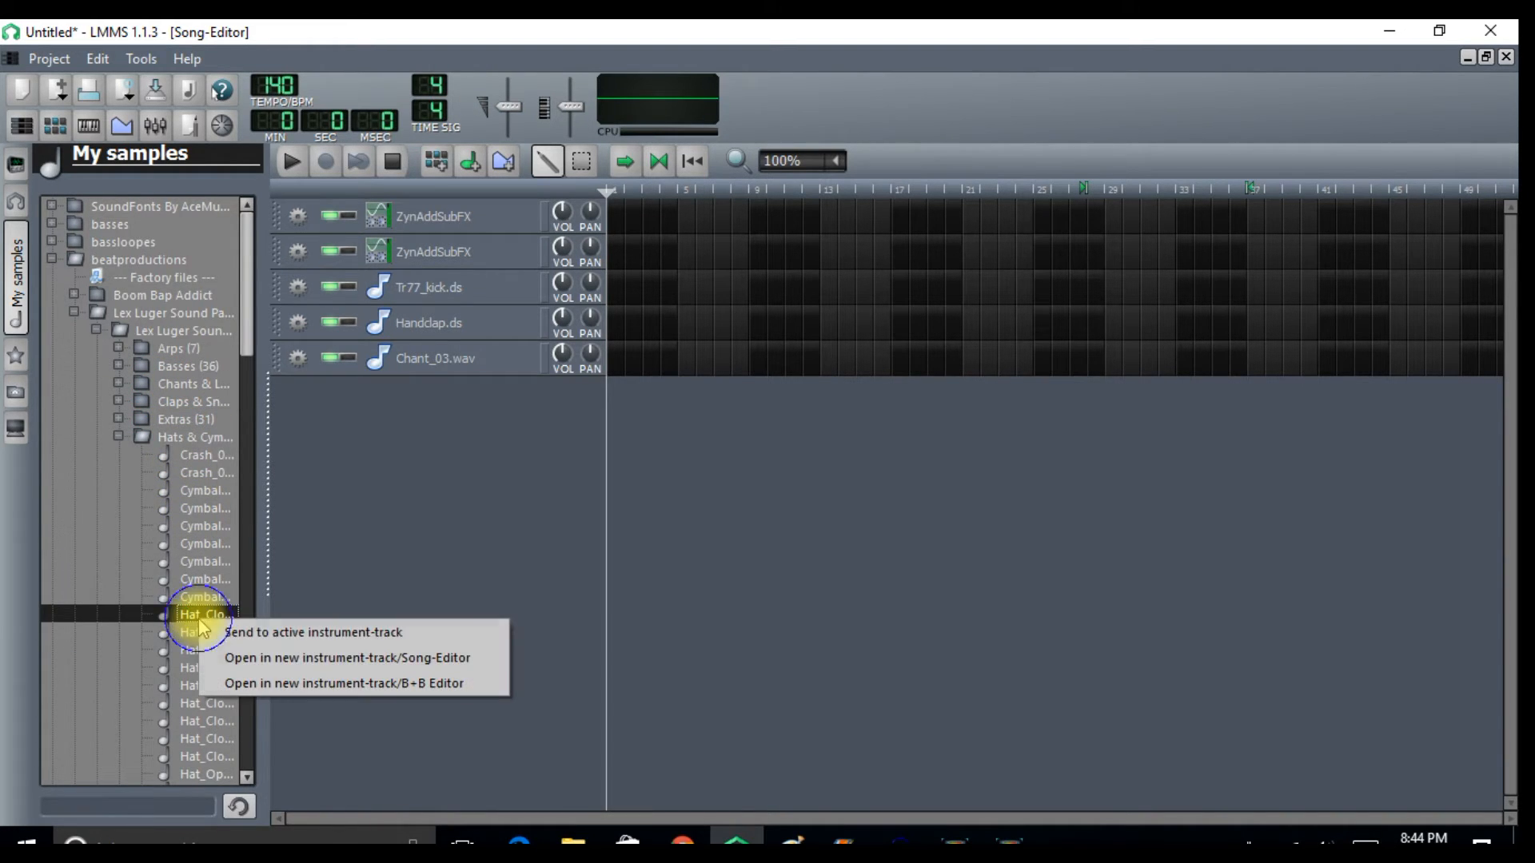
{"action": "left_click", "coordinate": [204, 660]}
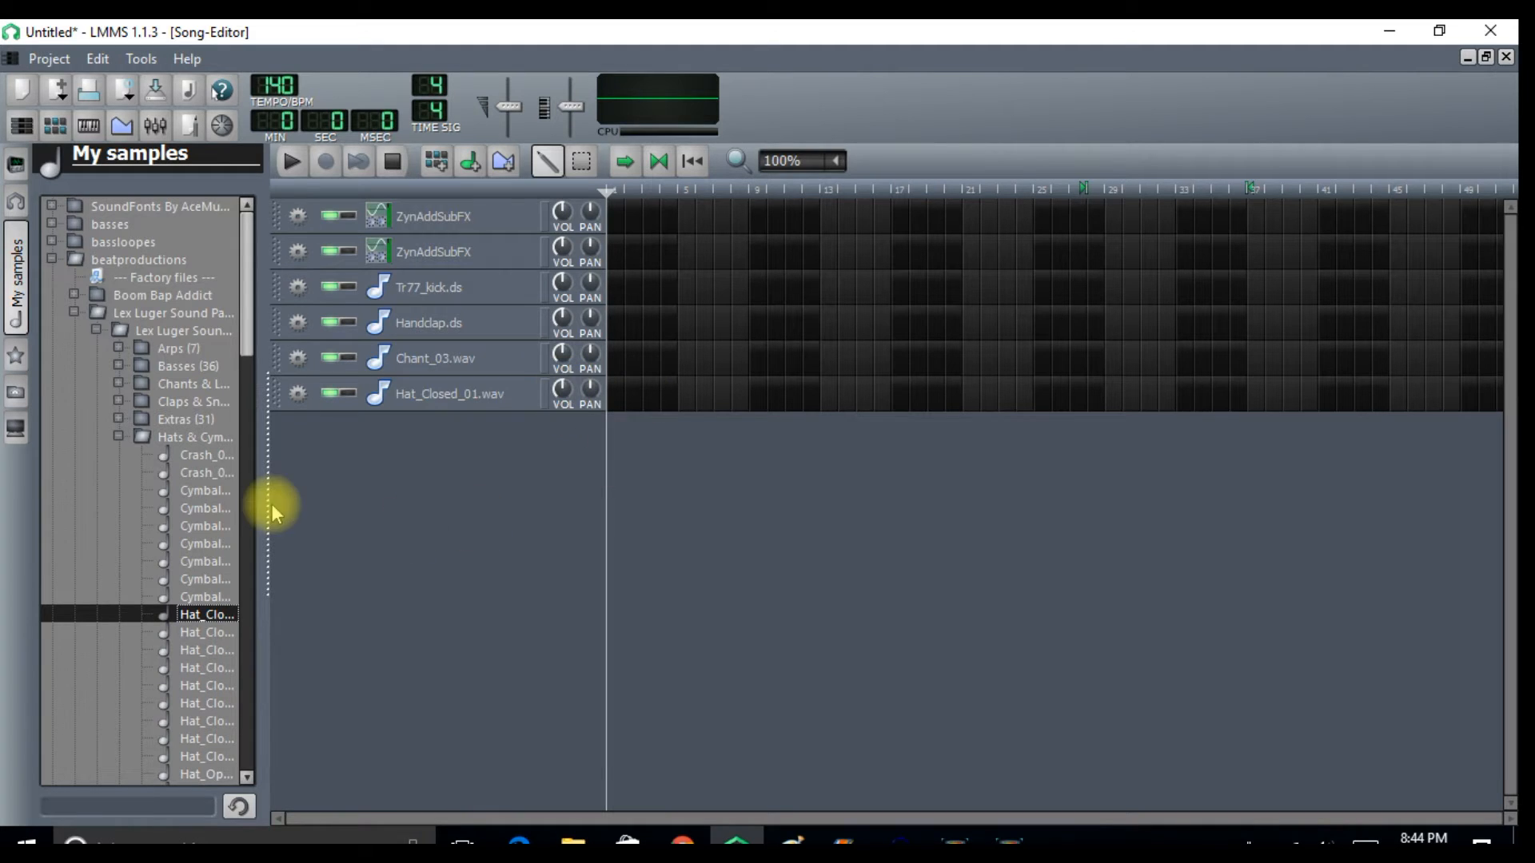
- Add Cymbal_01.wav from the same hats and cymbals folder to the Song-Editor as a new instrument track
{"action": "left_click", "coordinate": [196, 490]}
{"action": "right_click", "coordinate": [195, 494]}
{"action": "left_click", "coordinate": [211, 525]}
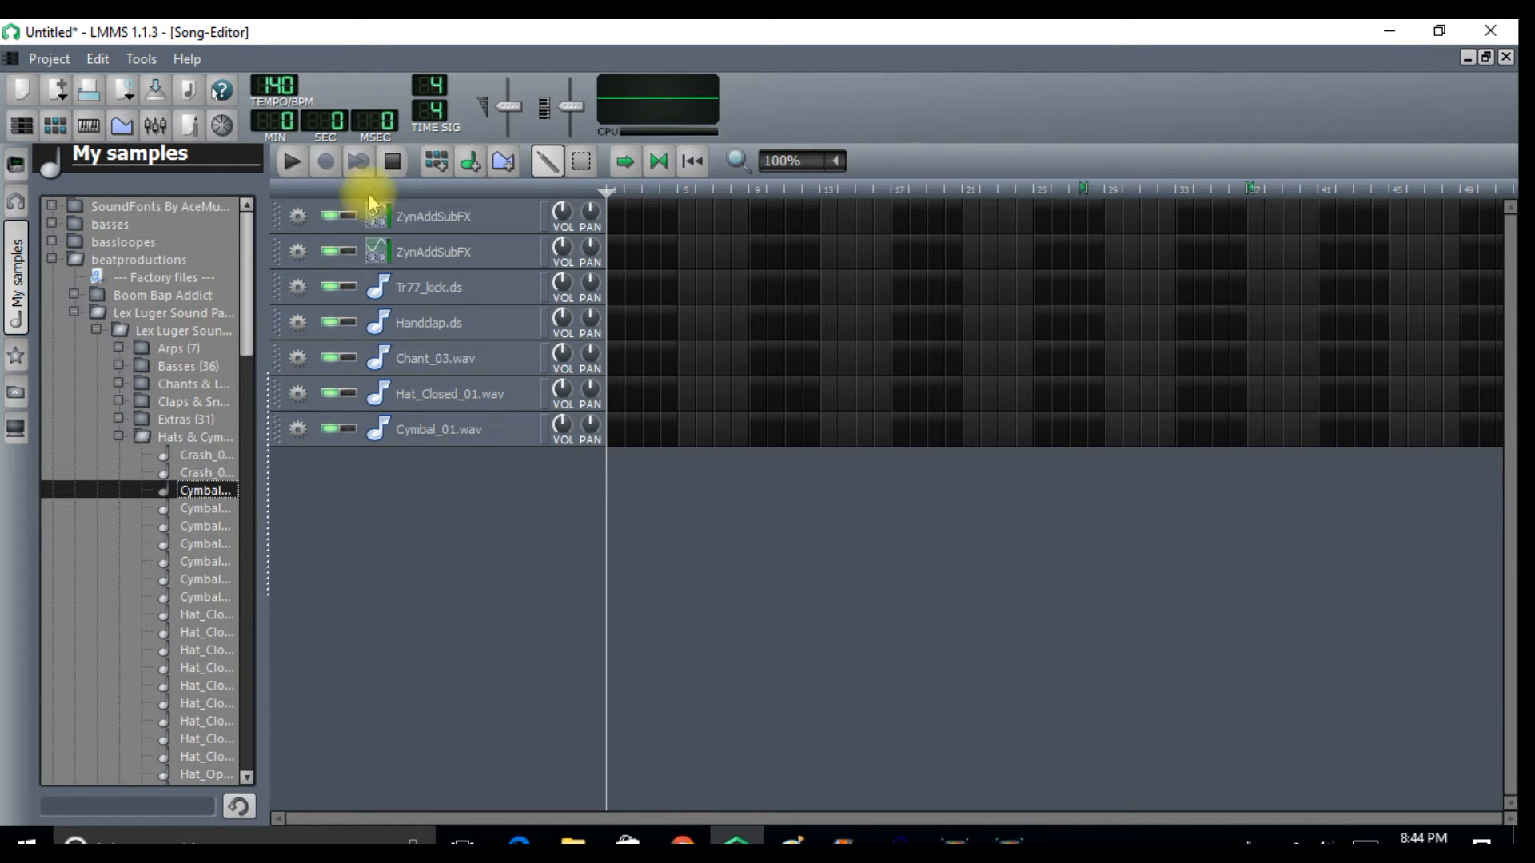
- Add a VeSTige track to the Song-Editor and load ersdrums.dll from the VstPlugins drum synth folder into it
{"action": "left_click", "coordinate": [16, 165]}
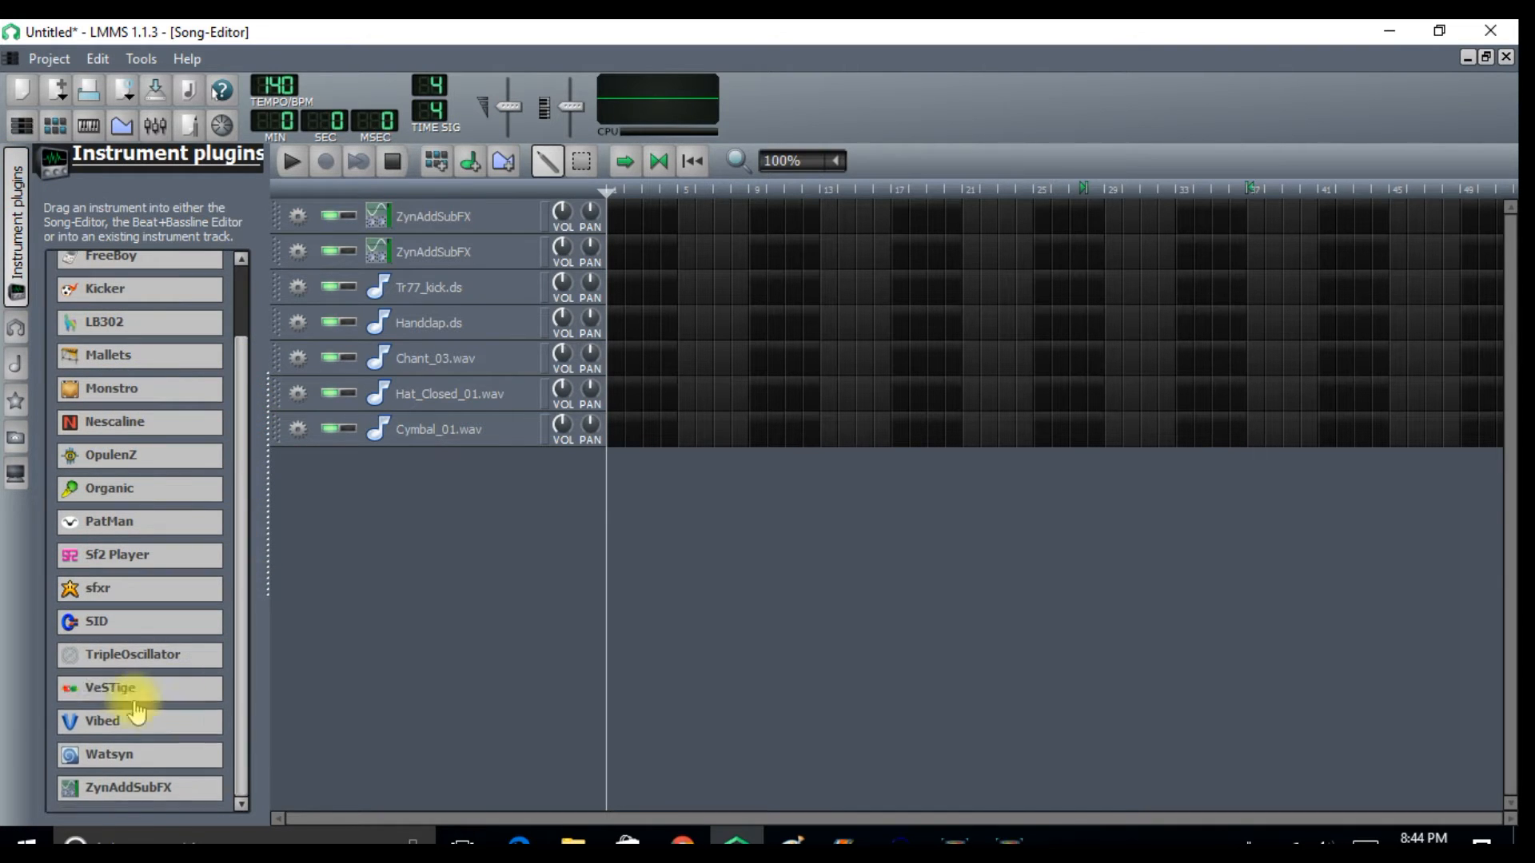
{"action": "left_click_drag", "start_coordinate": [132, 707], "coordinate": [343, 483]}
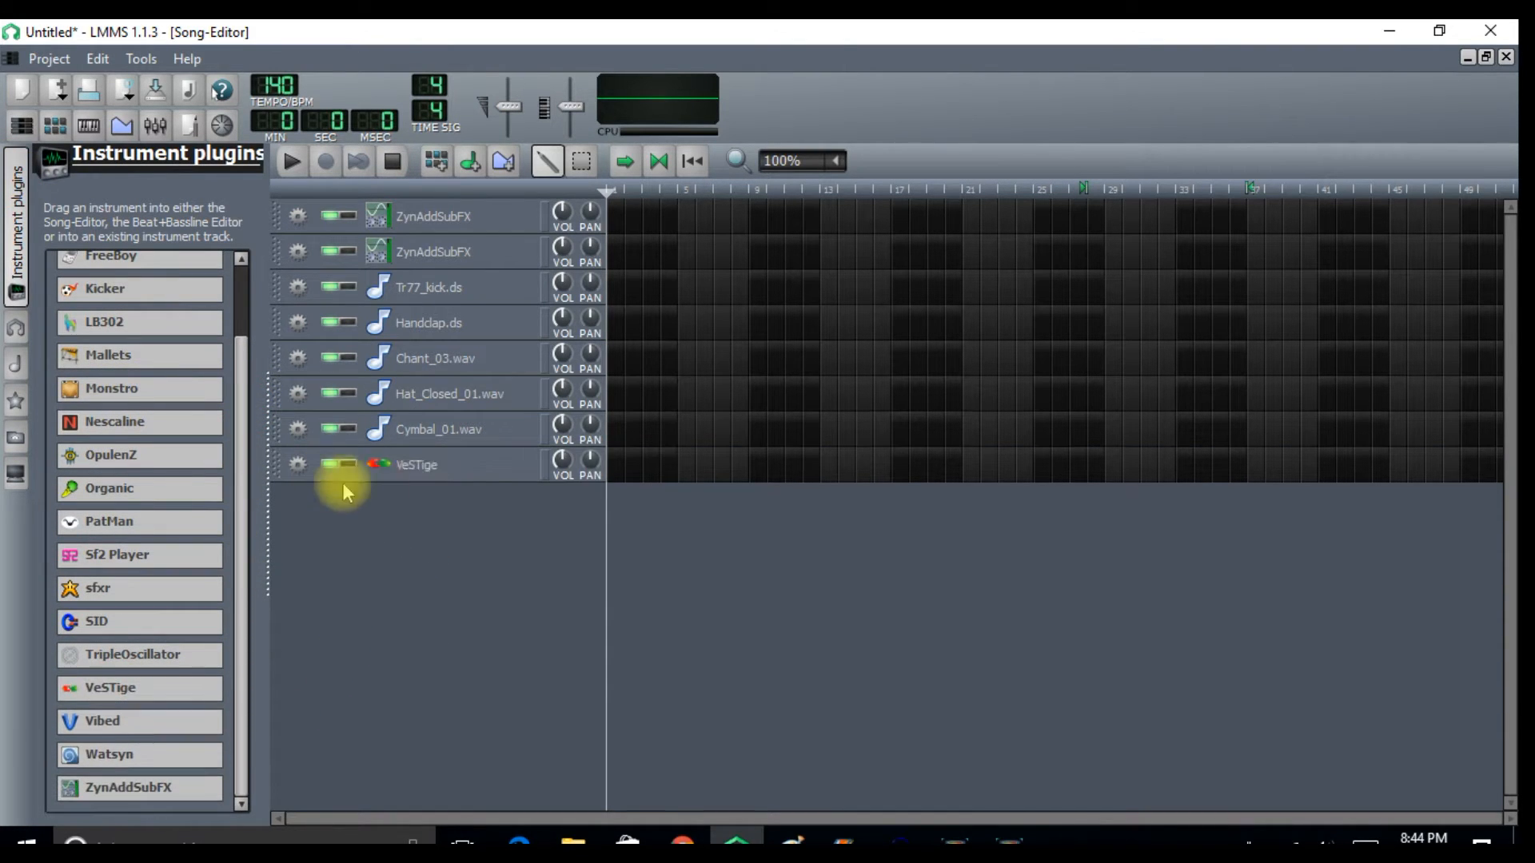
{"action": "left_click", "coordinate": [484, 471]}
{"action": "left_click", "coordinate": [1161, 551]}
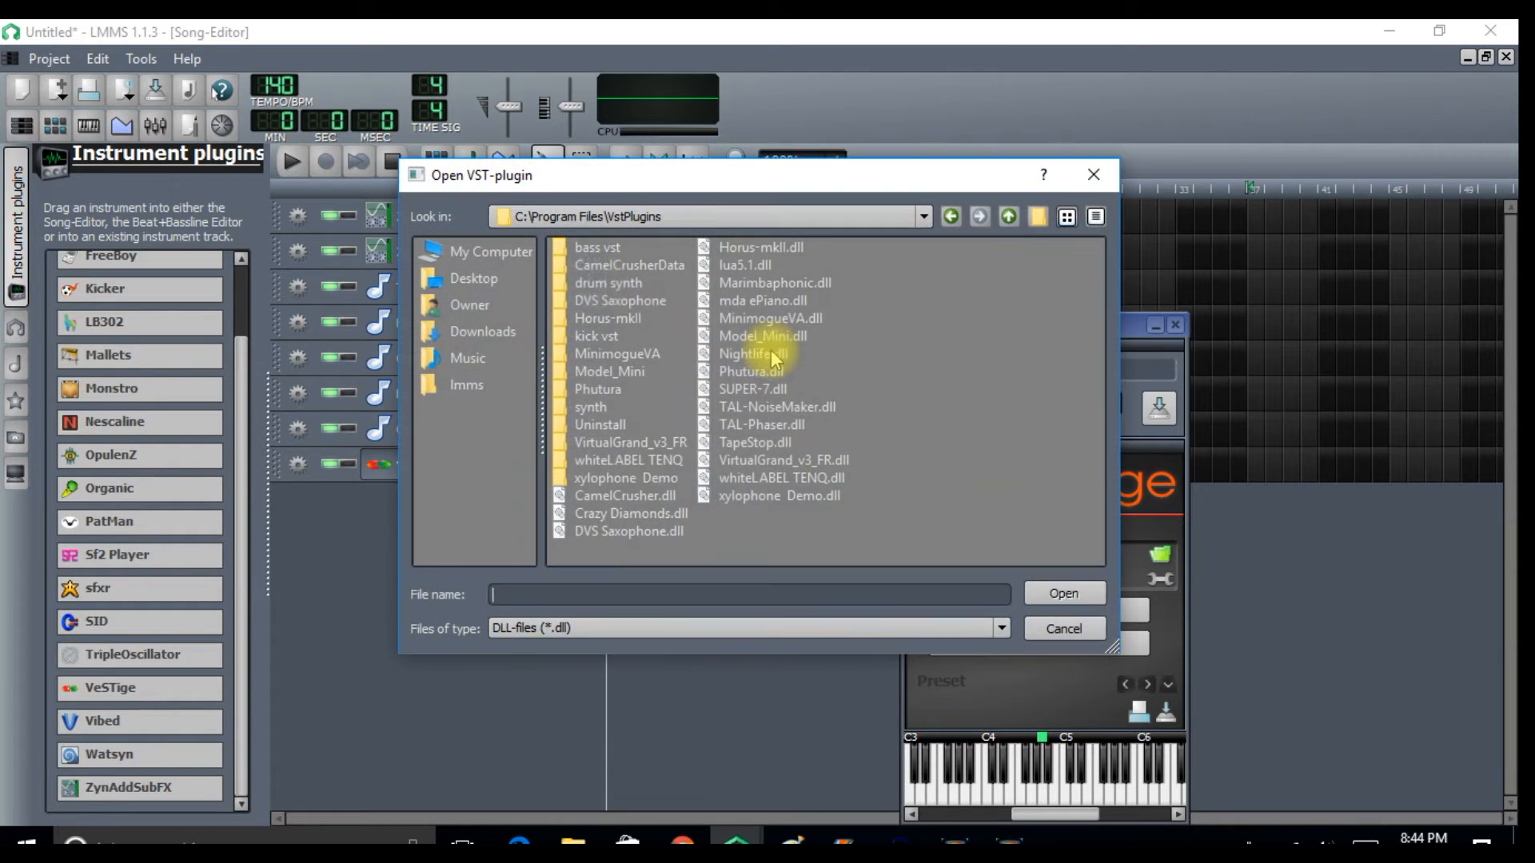
{"action": "double_click", "coordinate": [605, 282]}
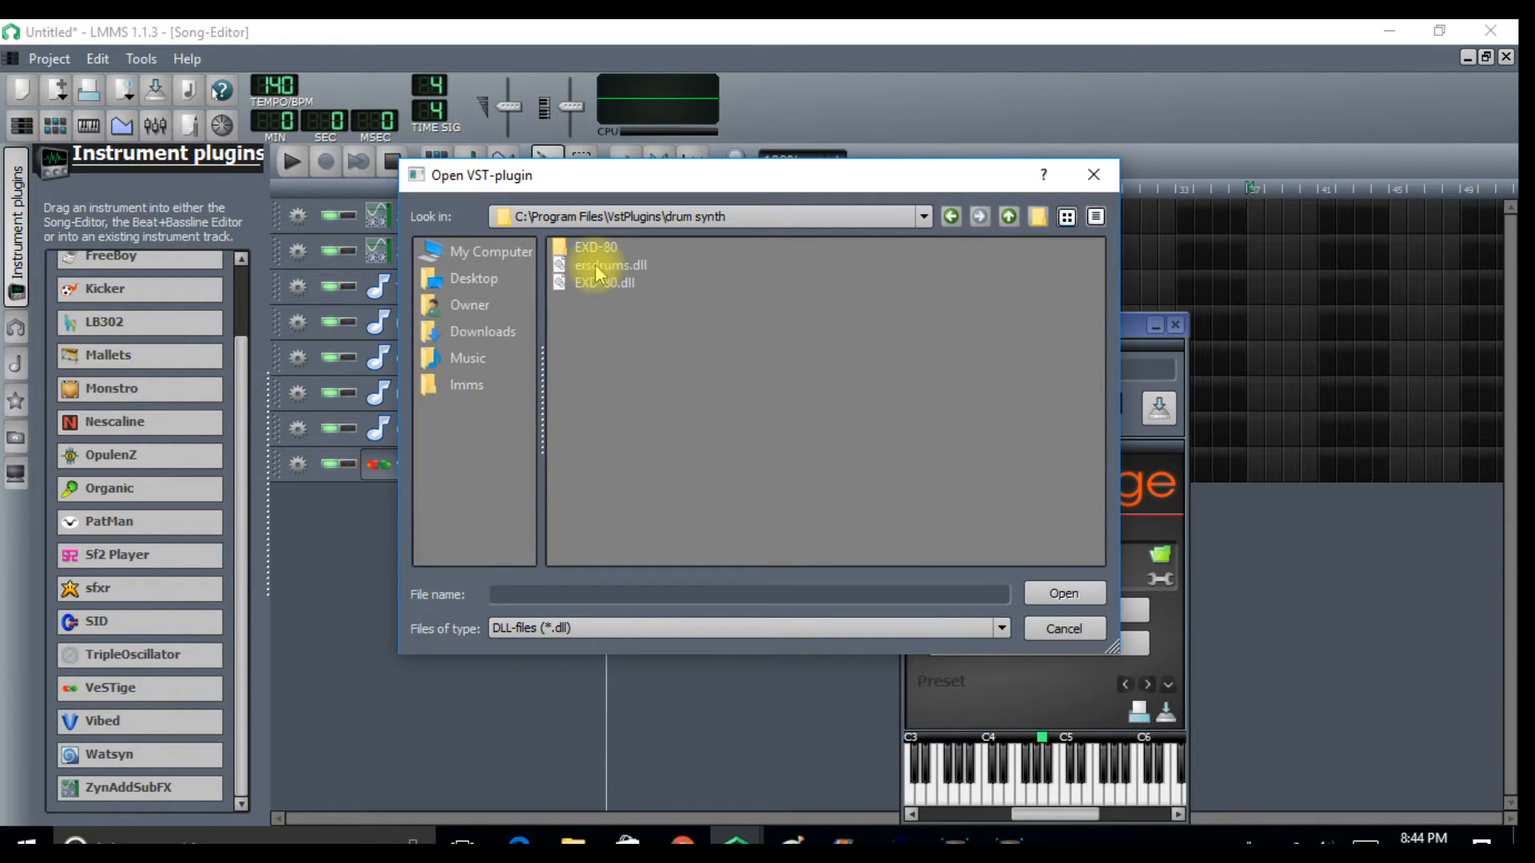
{"action": "left_click", "coordinate": [595, 264]}
{"action": "left_click", "coordinate": [1059, 593]}
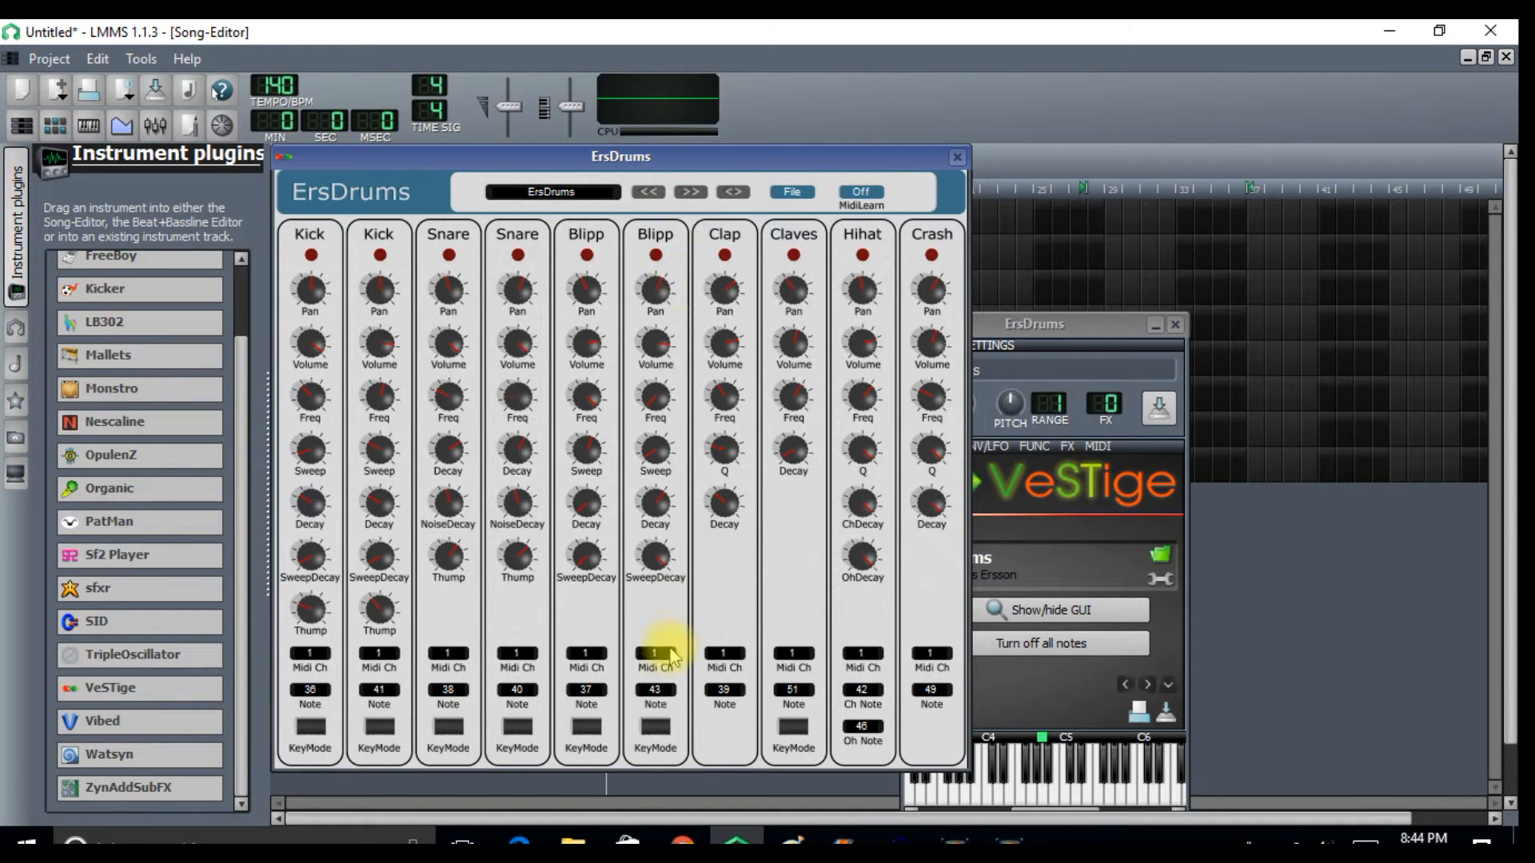
- Turn on KeyMode for the second Blipp drum in ErsDrums, then audition a few notes and close the plugin windows
{"action": "left_click", "coordinate": [654, 726]}
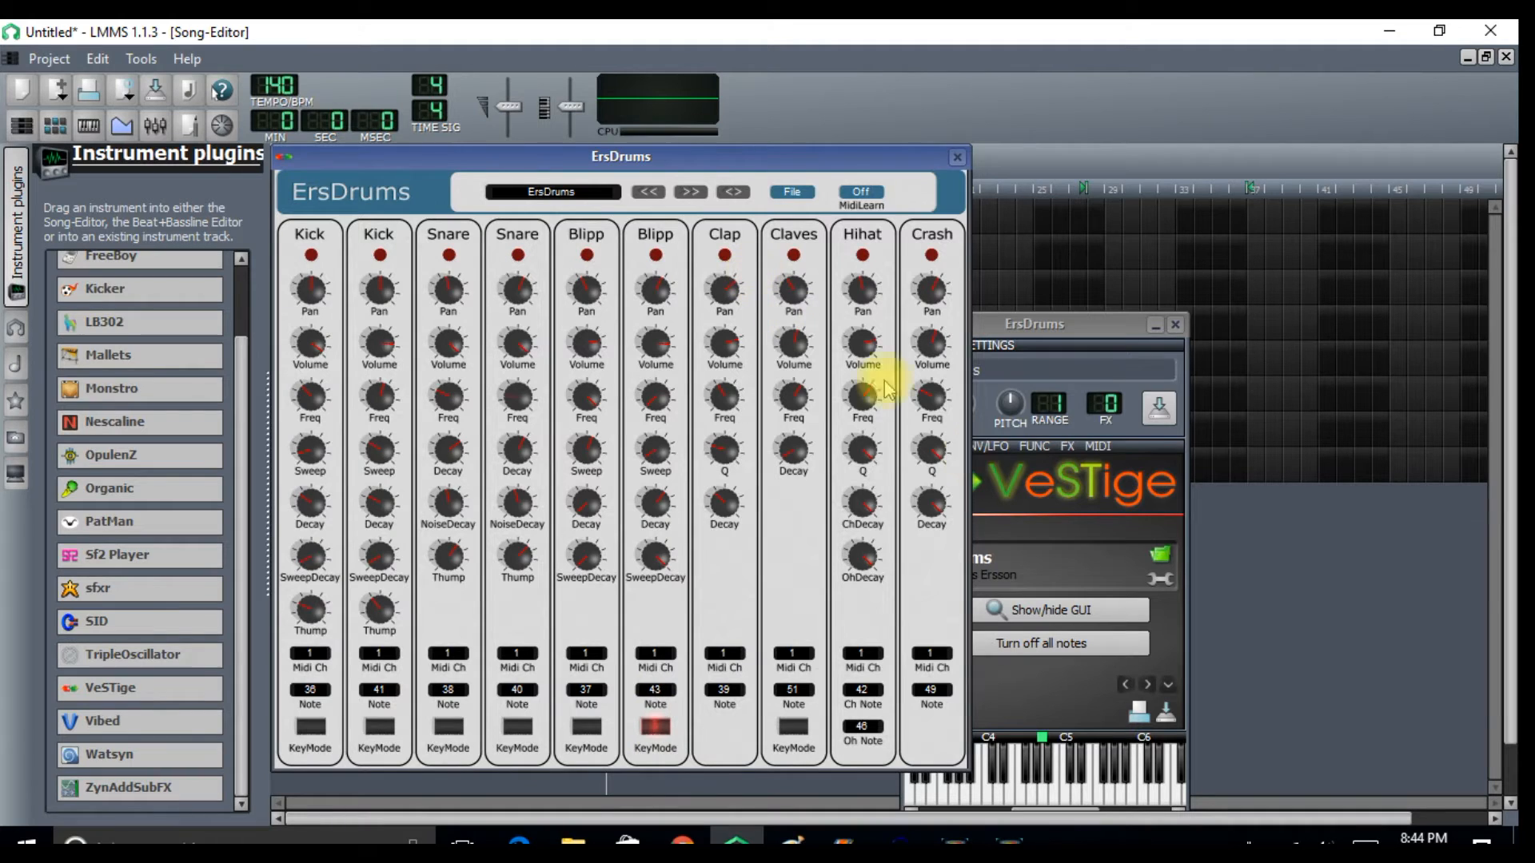
{"action": "left_click", "coordinate": [1024, 612]}
{"action": "left_click", "coordinate": [994, 793]}
{"action": "left_click", "coordinate": [1017, 793]}
{"action": "left_click", "coordinate": [1048, 792]}
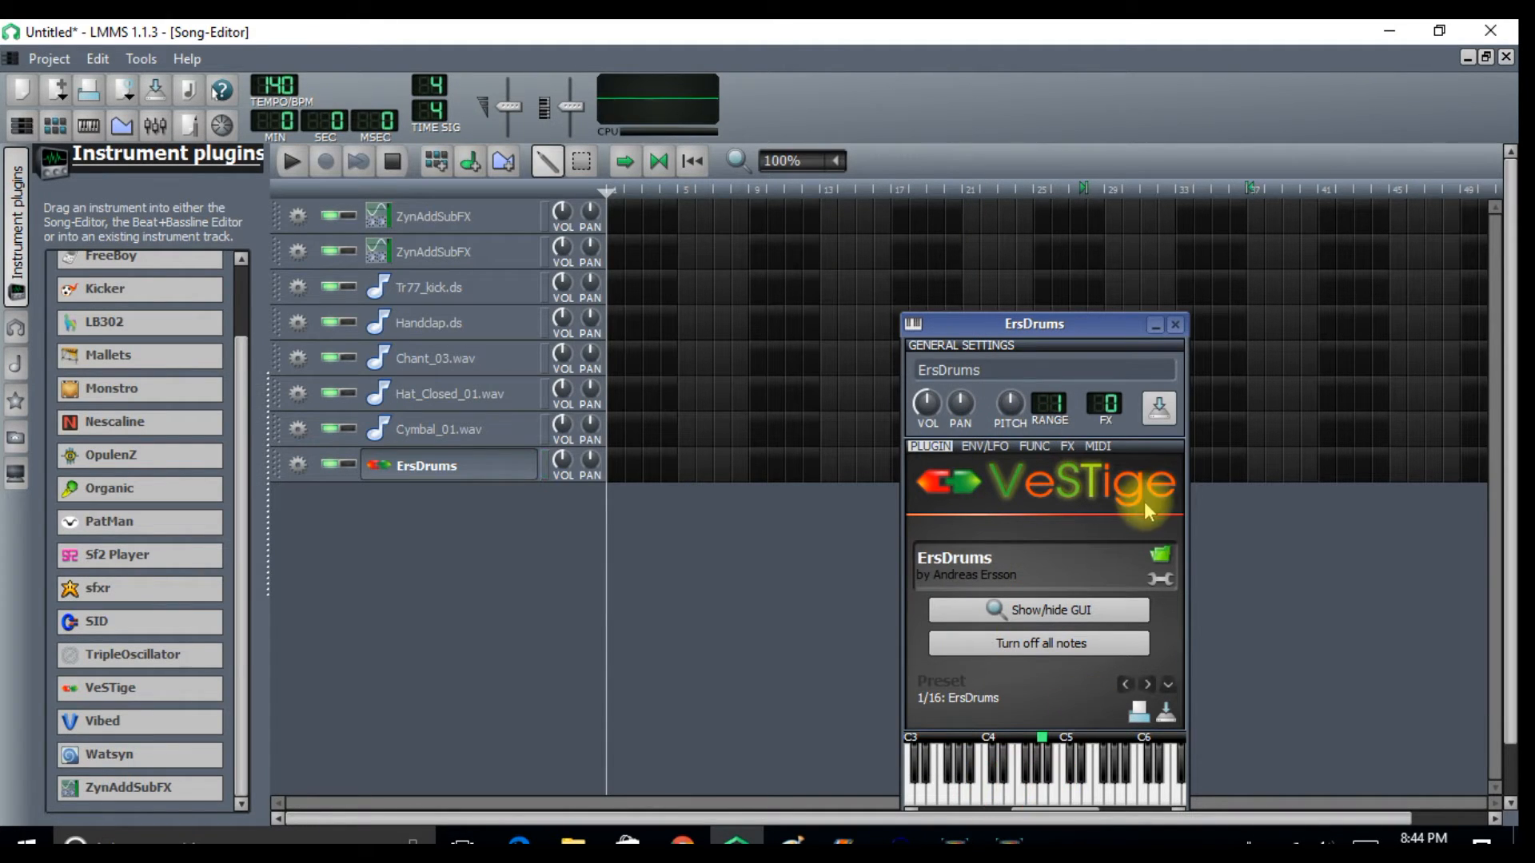
{"action": "left_click", "coordinate": [1176, 325]}
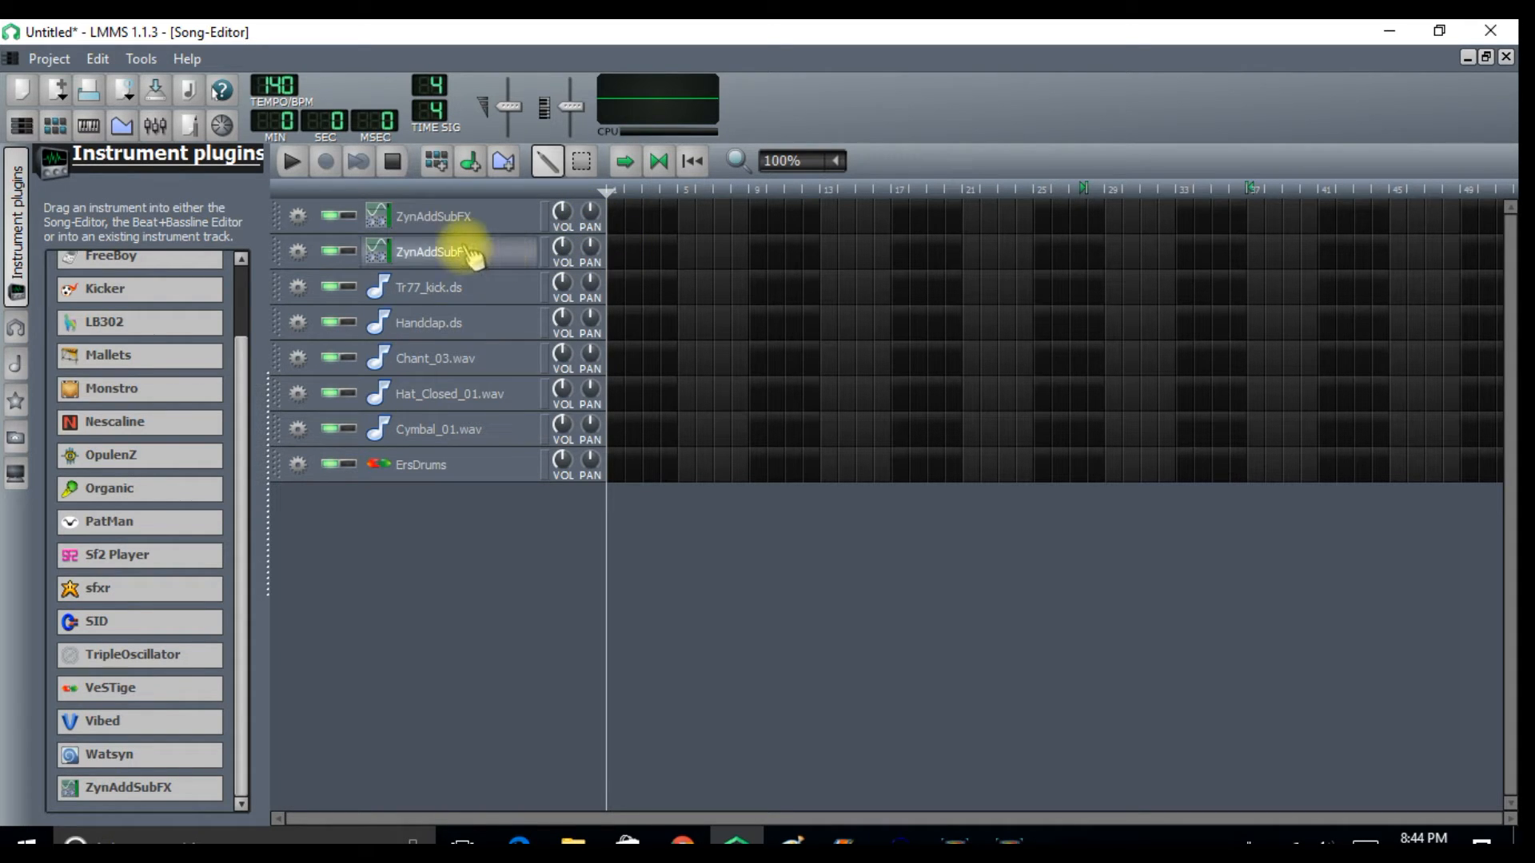
- Create an empty pattern at bar 1 of the second ZynAddSubFX track, sound a test note and close its Piano-Roll
{"action": "double_click", "coordinate": [616, 251]}
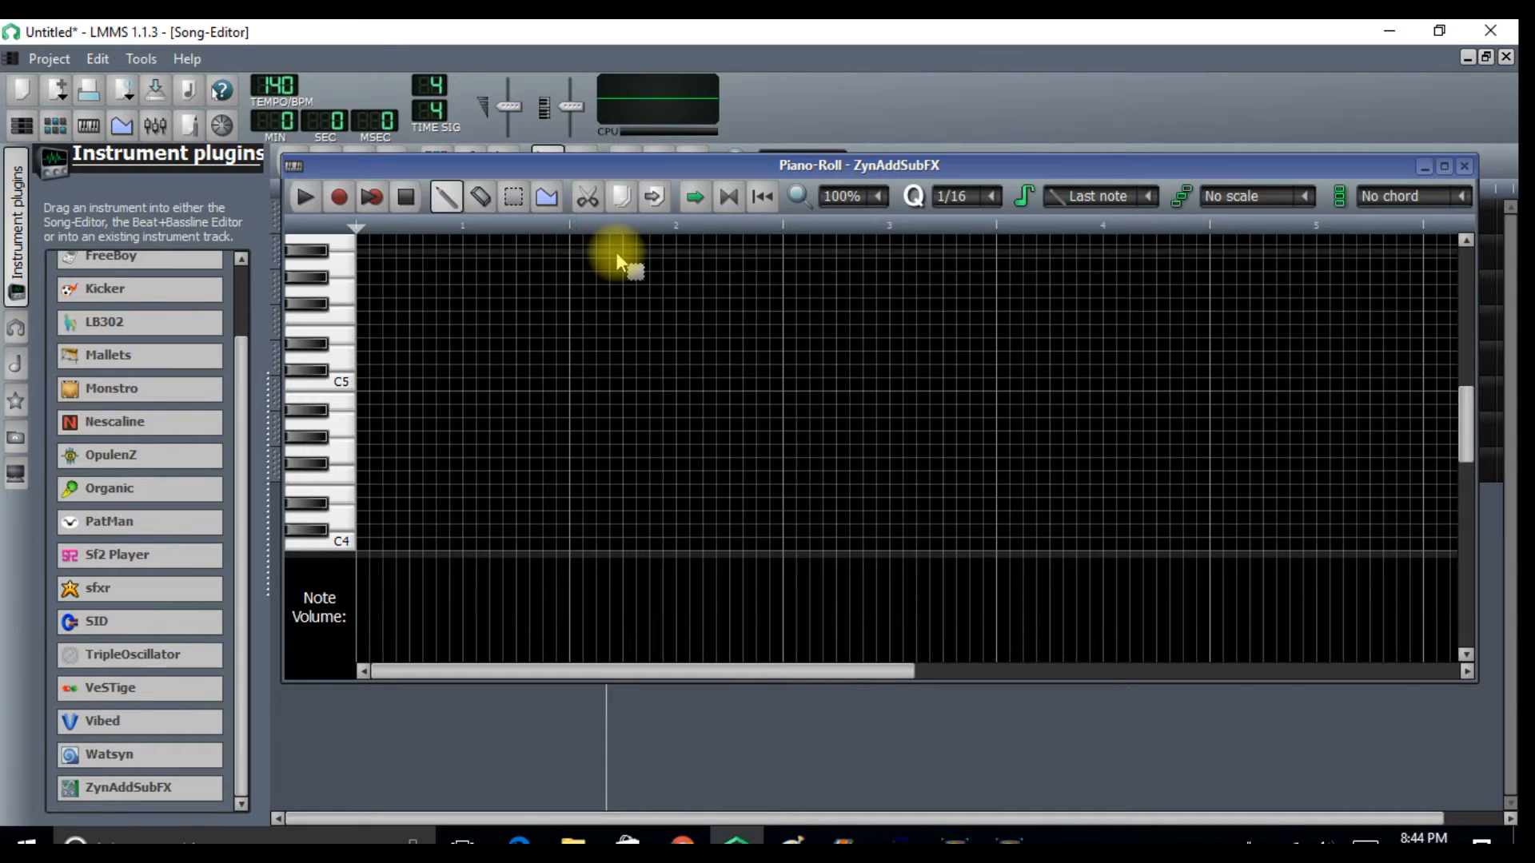
{"action": "key", "text": "e"}
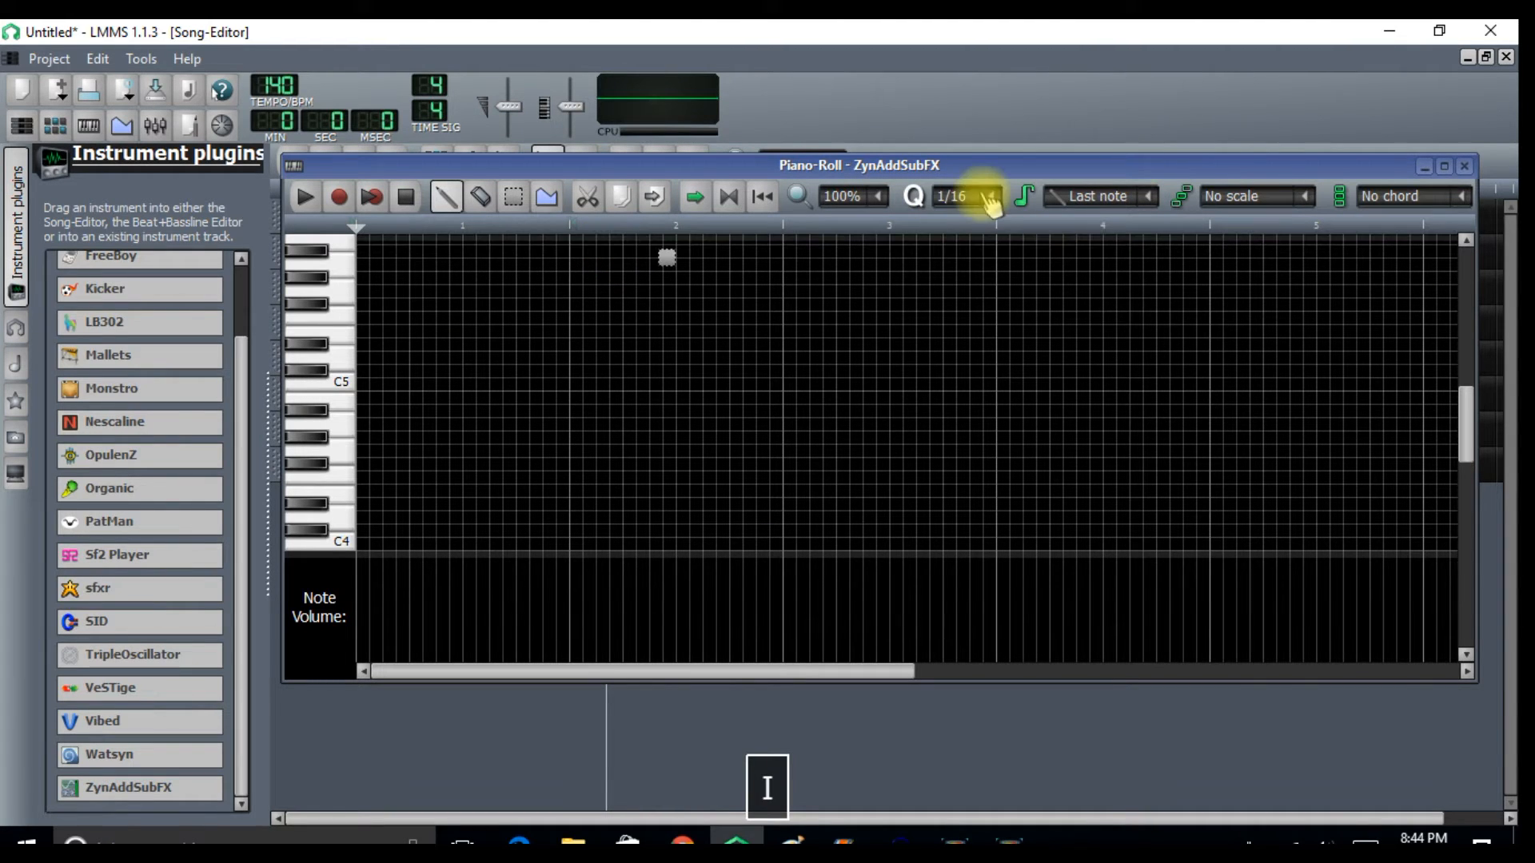
{"action": "left_click", "coordinate": [1463, 165]}
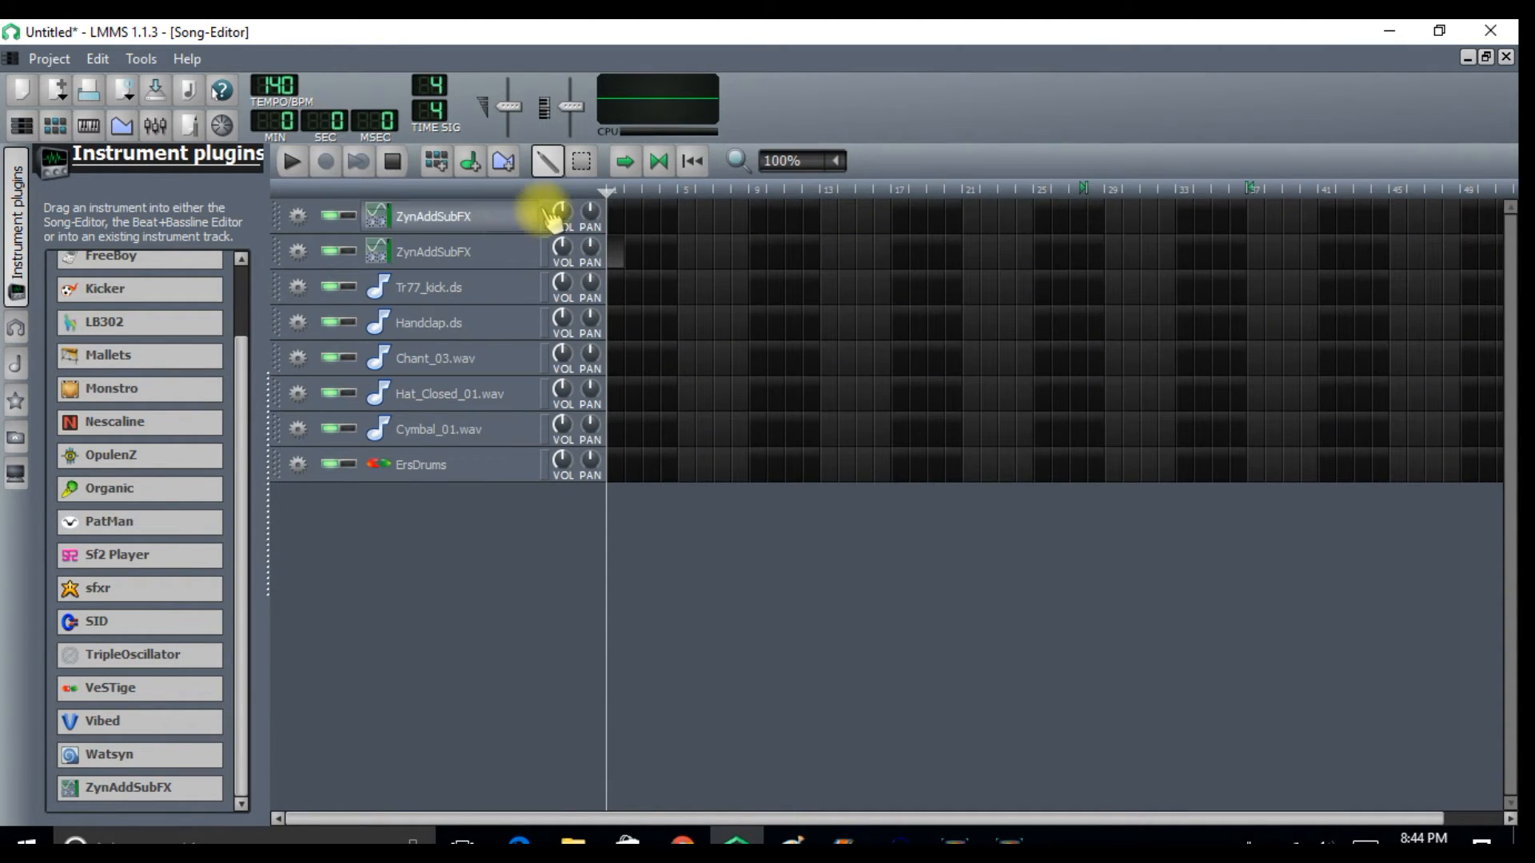
- Create a pattern at bar 1 of the first ZynAddSubFX track and try out the opening melody notes in its Piano-Roll
{"action": "double_click", "coordinate": [616, 217]}
{"action": "key", "text": "e"}
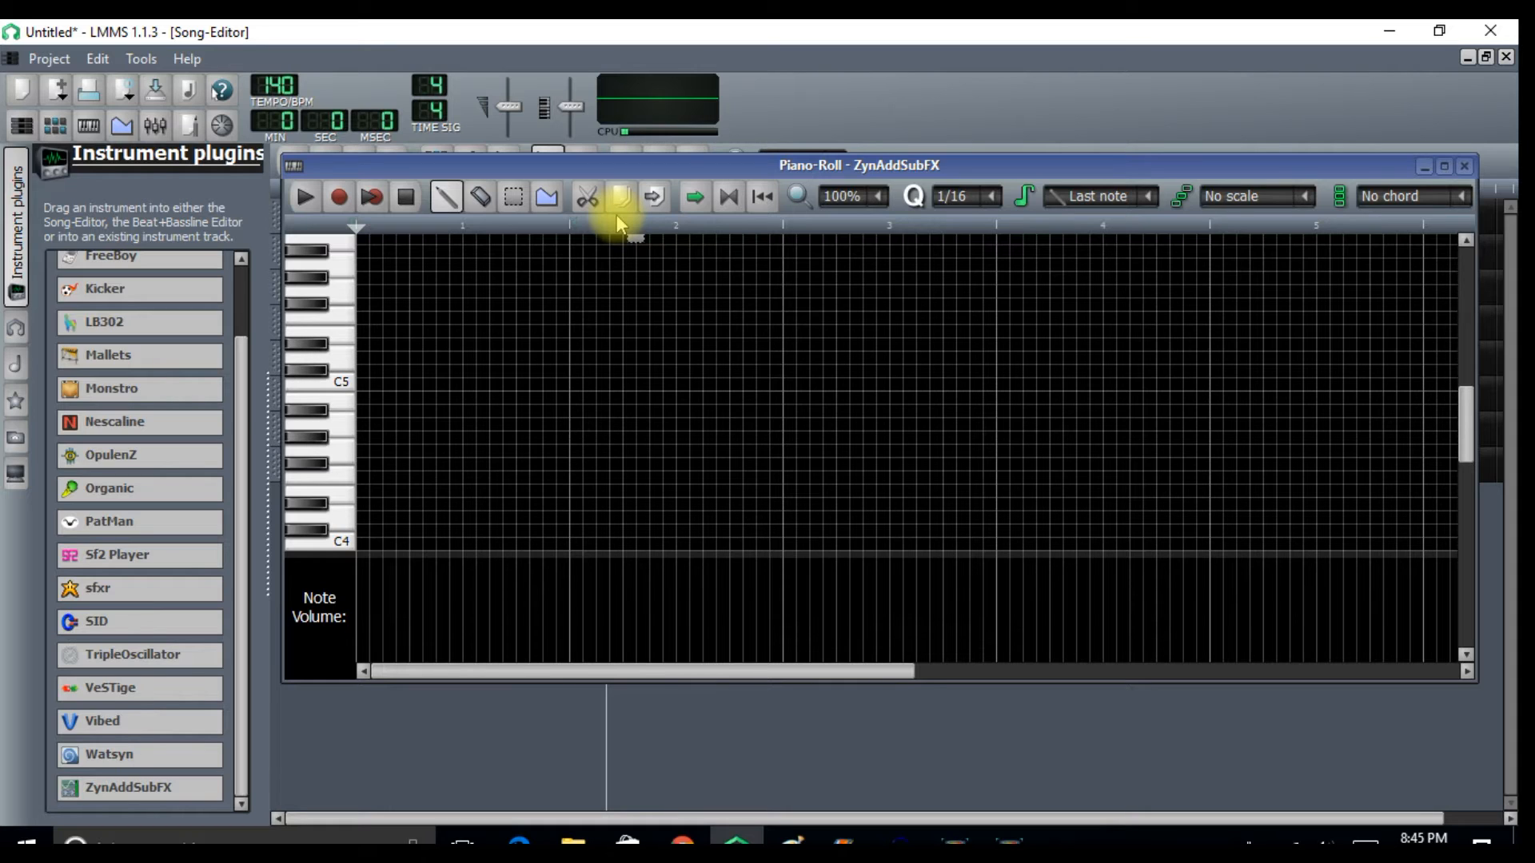
{"action": "key", "text": "e"}
{"action": "key", "text": "o"}
{"action": "key", "text": "i"}
{"action": "key", "text": "u"}
{"action": "key", "text": "t"}
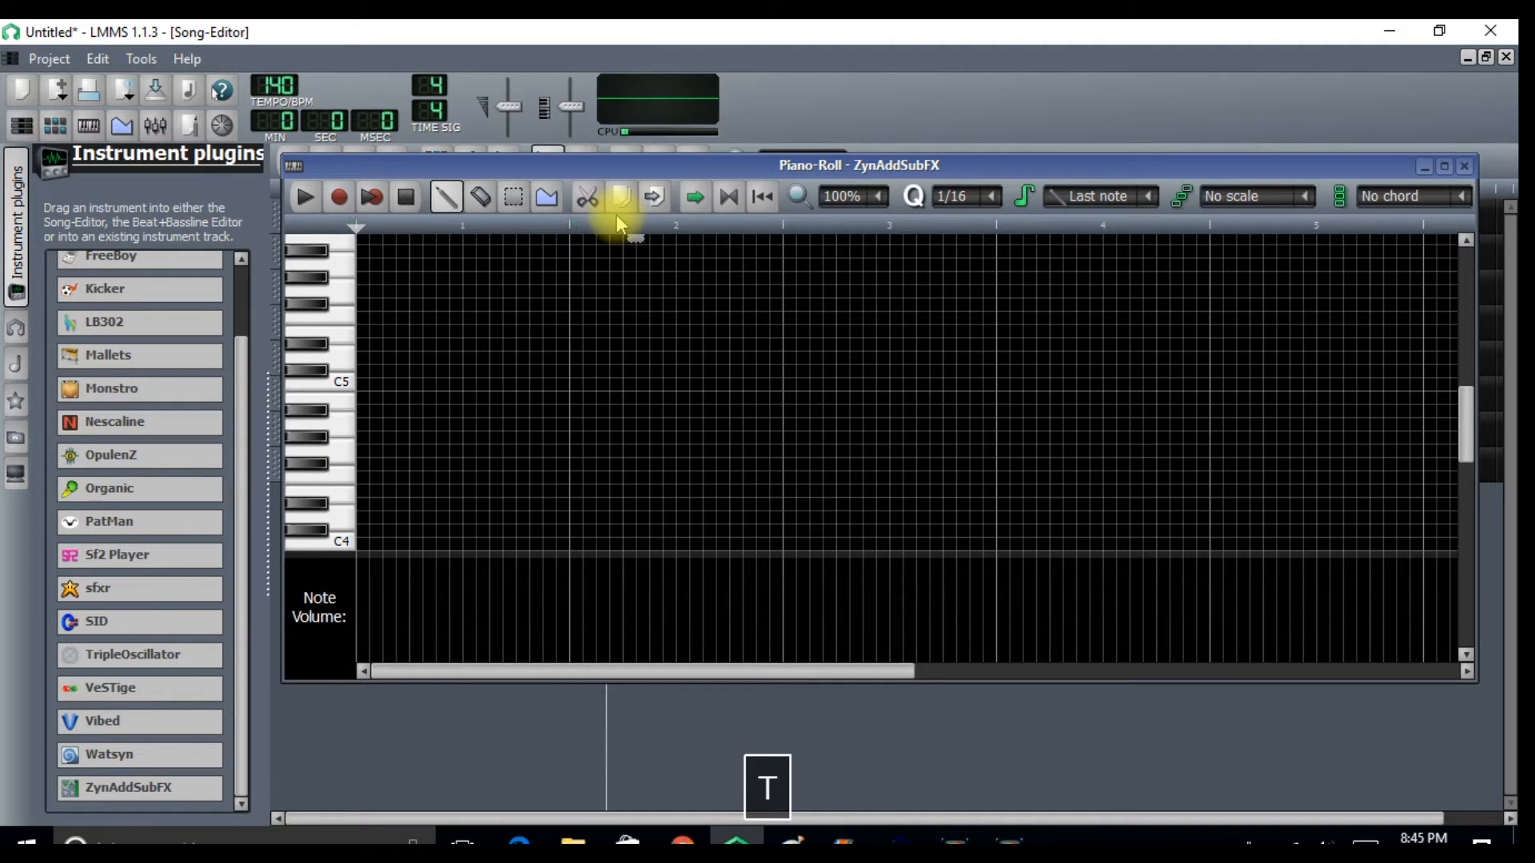
- Rehearse the descending steel drum melody on E4, D5, C5, B4, A4 and G4 without recording it
{"action": "key", "text": "e"}
{"action": "key", "text": "o"}
{"action": "key", "text": "i"}
{"action": "key", "text": "u"}
{"action": "key", "text": "y"}
{"action": "key", "text": "t"}
{"action": "key", "text": "o"}
{"action": "key", "text": "i"}
{"action": "key", "text": "u"}
{"action": "key", "text": "e"}
{"action": "key", "text": "o"}
{"action": "key", "text": "i"}
{"action": "key", "text": "u"}
{"action": "key", "text": "y"}
{"action": "key", "text": "t"}
{"action": "key", "text": "e"}
{"action": "key", "text": "i"}
{"action": "key", "text": "u"}
{"action": "key", "text": "y"}
{"action": "key", "text": "e"}
{"action": "key", "text": "o"}
{"action": "key", "text": "i"}
{"action": "key", "text": "u"}
{"action": "key", "text": "y"}
{"action": "key", "text": "t"}
{"action": "key", "text": "e"}
{"action": "key", "text": "o"}
{"action": "key", "text": "i"}
{"action": "key", "text": "e"}
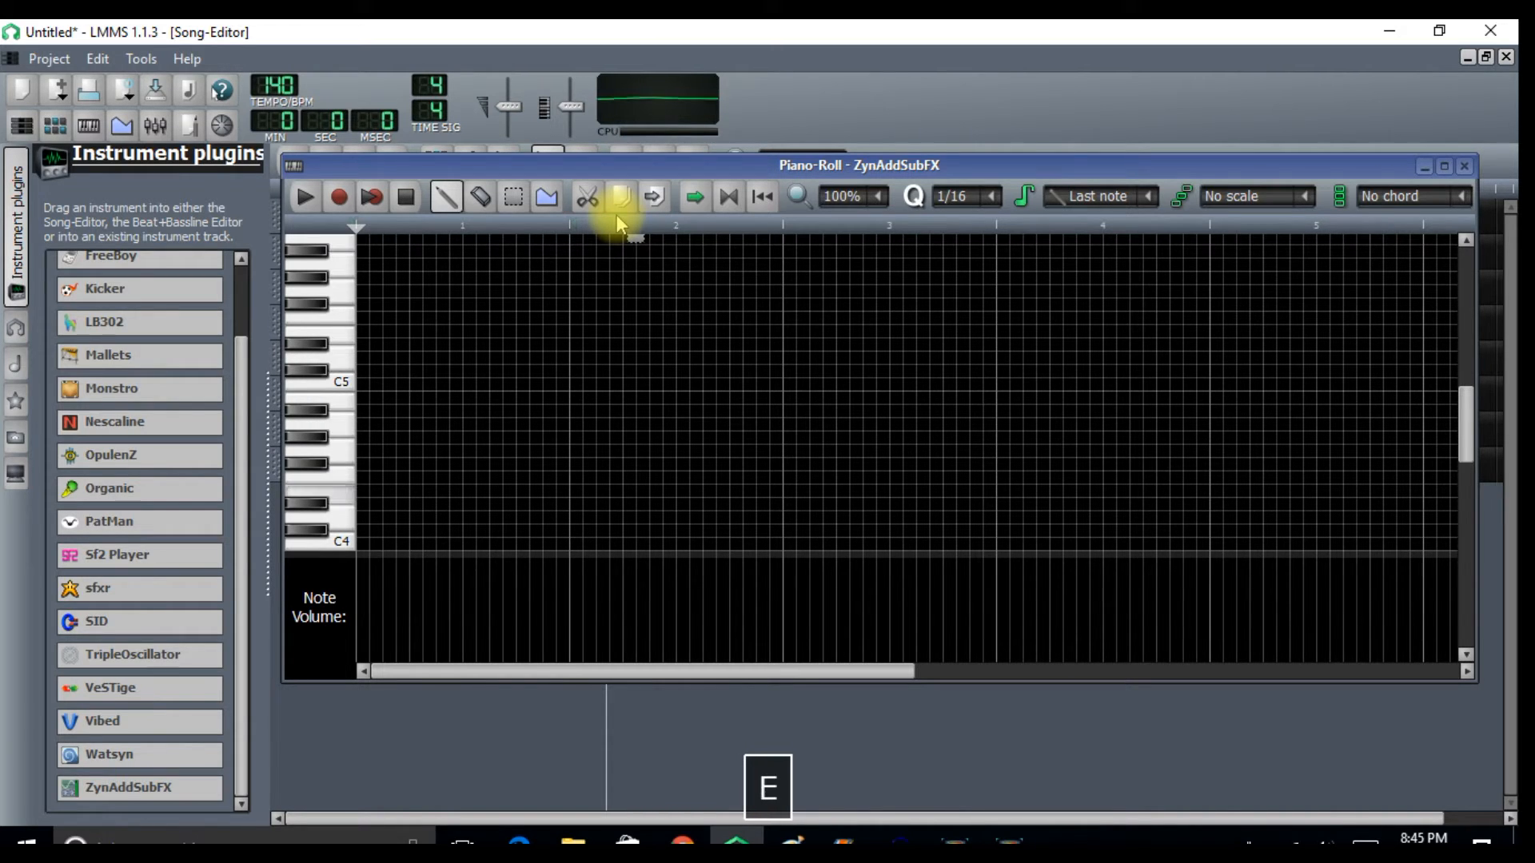
{"action": "key", "text": "i"}
{"action": "key", "text": "u"}
{"action": "key", "text": "y"}
{"action": "key", "text": "t"}
{"action": "key", "text": "e"}
{"action": "key", "text": "y"}
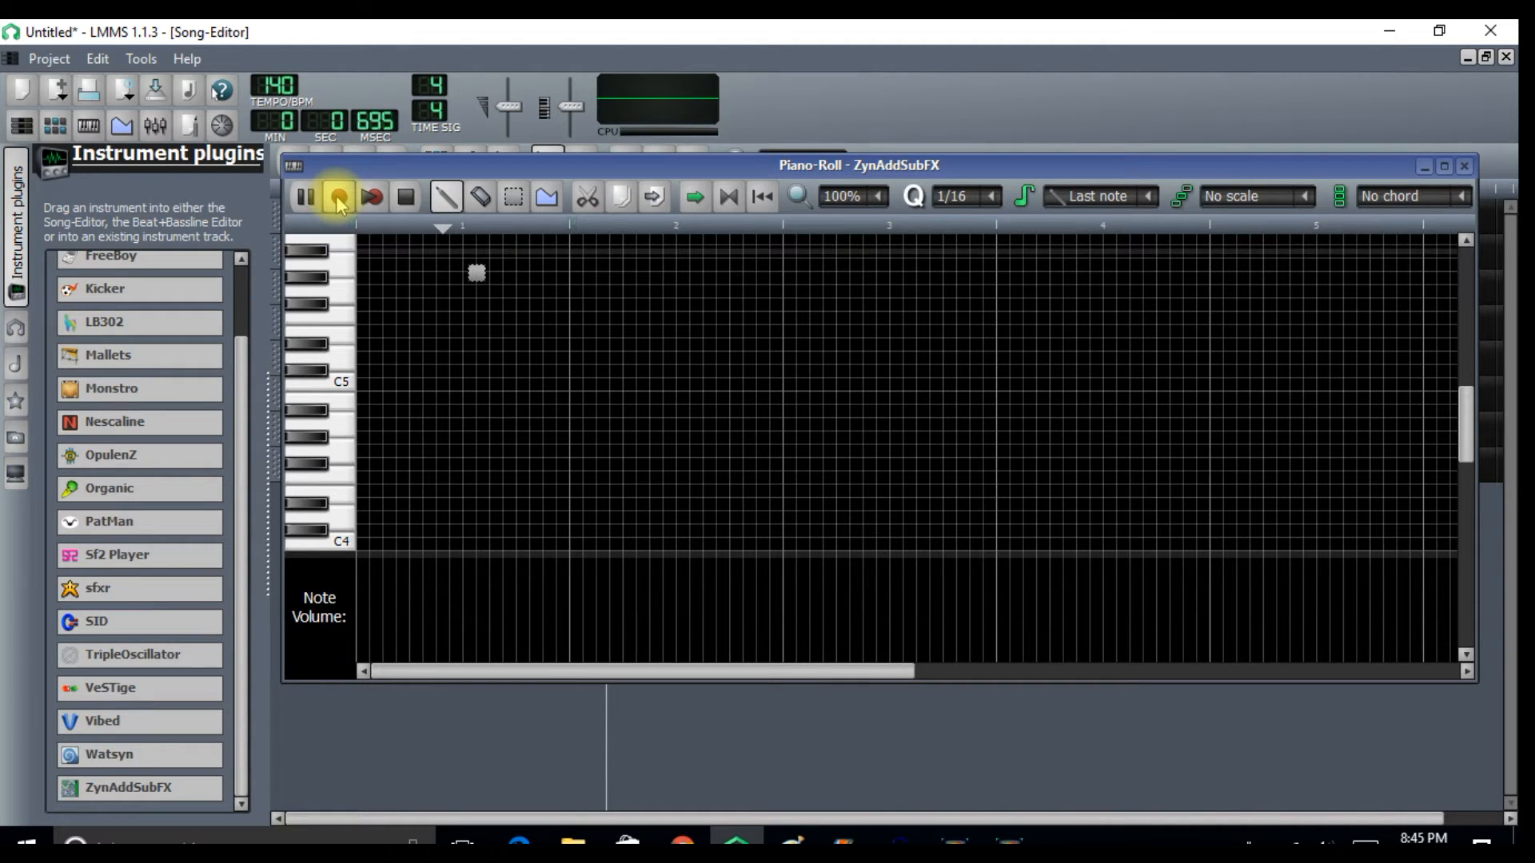
- Stop the running take, set the tempo to 95 BPM and record the repeating E4, D5, C5, B4, A4, G4 melody into the steel drum pattern
{"action": "left_click", "coordinate": [406, 196]}
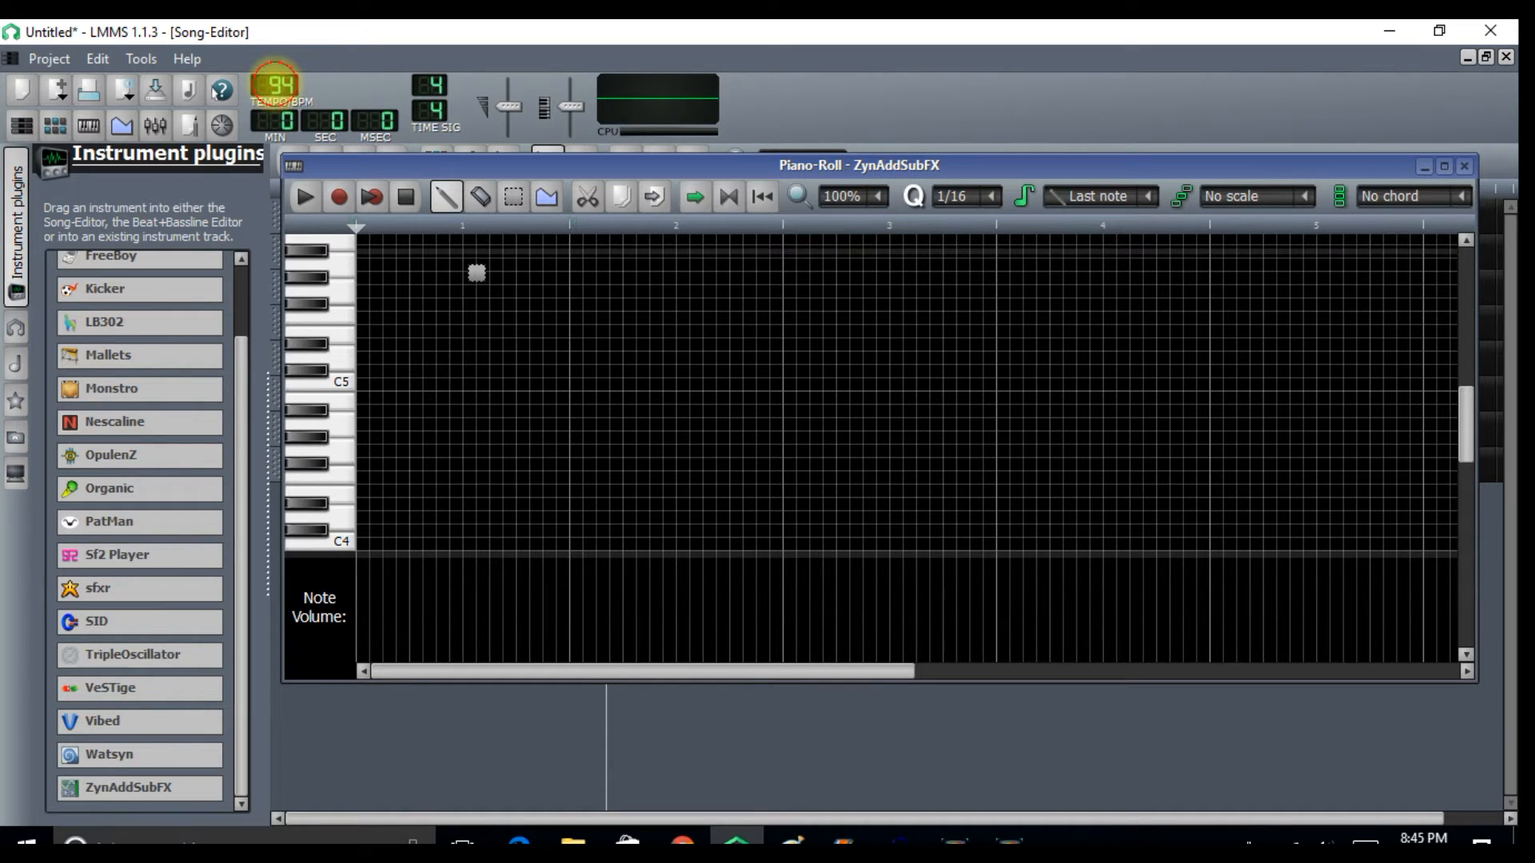
{"action": "left_click", "coordinate": [343, 197]}
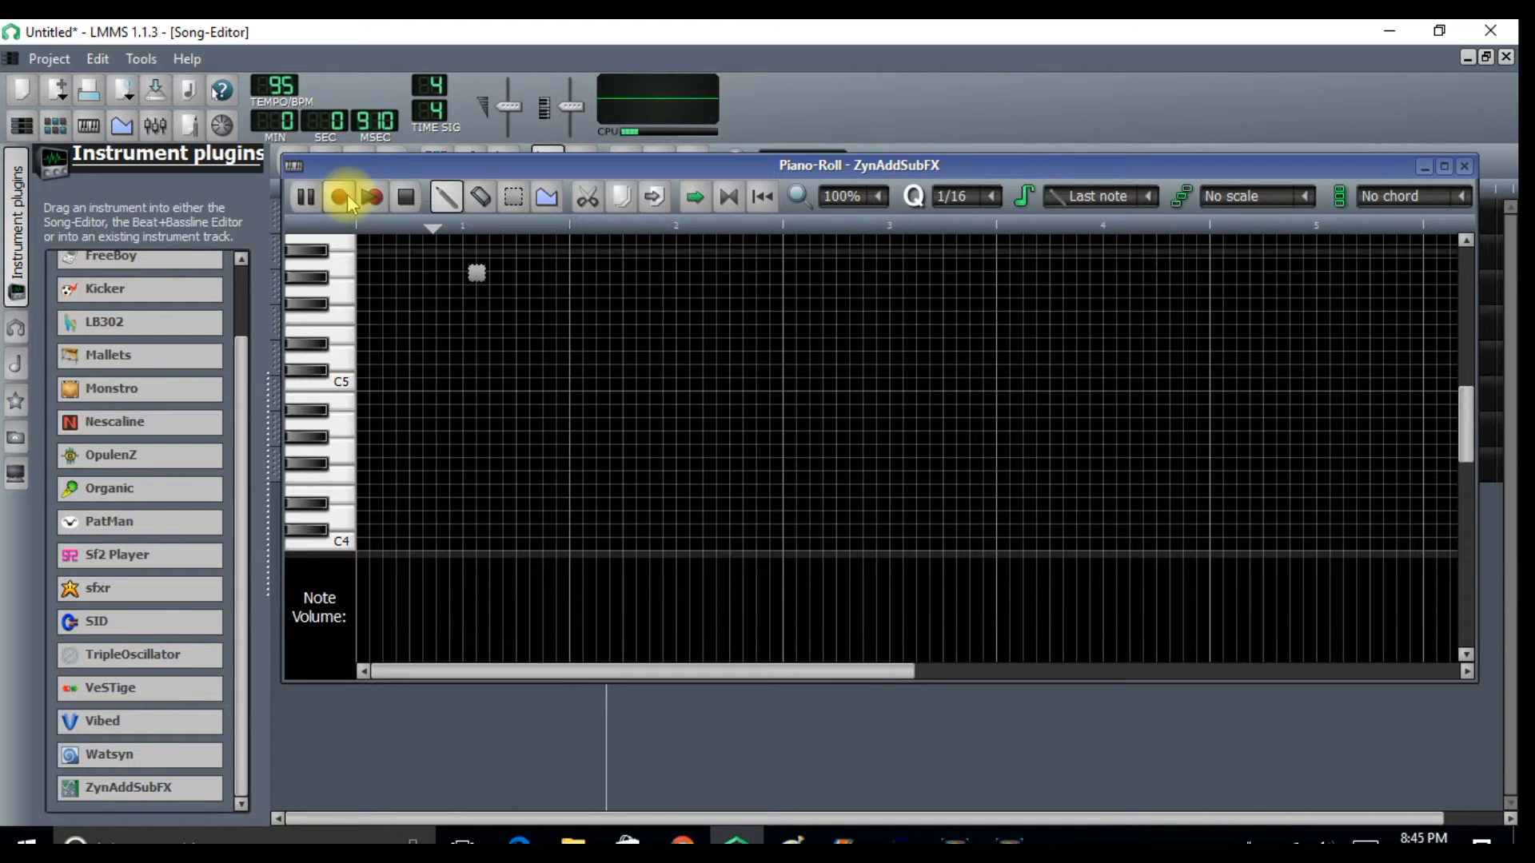
{"action": "key", "text": "e"}
{"action": "key", "text": "o"}
{"action": "key", "text": "i"}
{"action": "key", "text": "u"}
{"action": "key", "text": "y"}
{"action": "key", "text": "t"}
{"action": "key", "text": "e"}
{"action": "key", "text": "o"}
{"action": "key", "text": "i"}
{"action": "key", "text": "u"}
{"action": "key", "text": "e"}
{"action": "key", "text": "o"}
{"action": "key", "text": "i"}
{"action": "key", "text": "u"}
{"action": "key", "text": "y"}
{"action": "key", "text": "t"}
{"action": "key", "text": "e"}
{"action": "key", "text": "i"}
{"action": "key", "text": "y"}
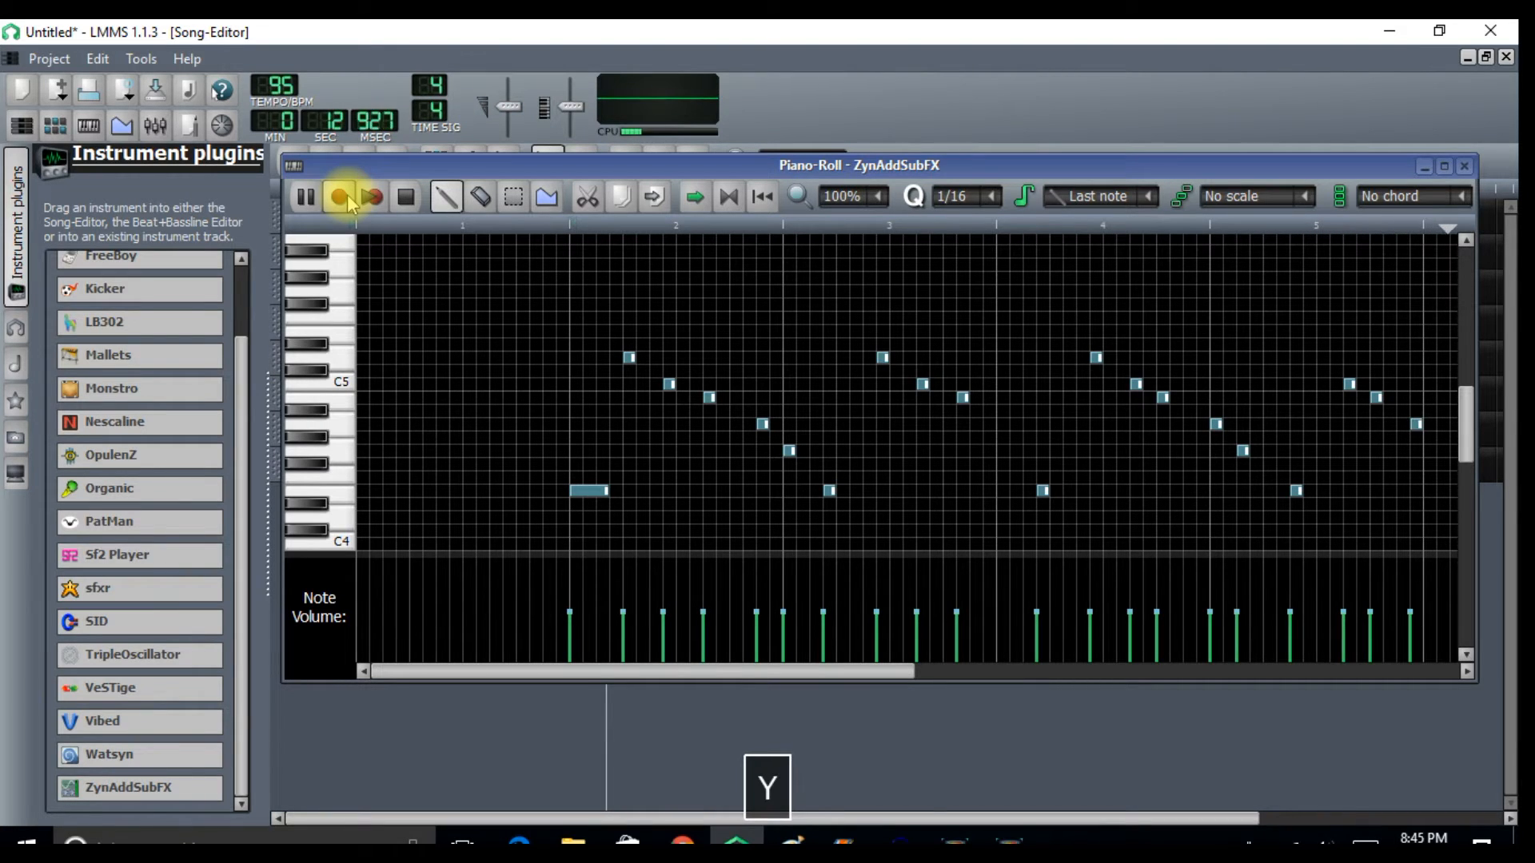
{"action": "left_click", "coordinate": [406, 197]}
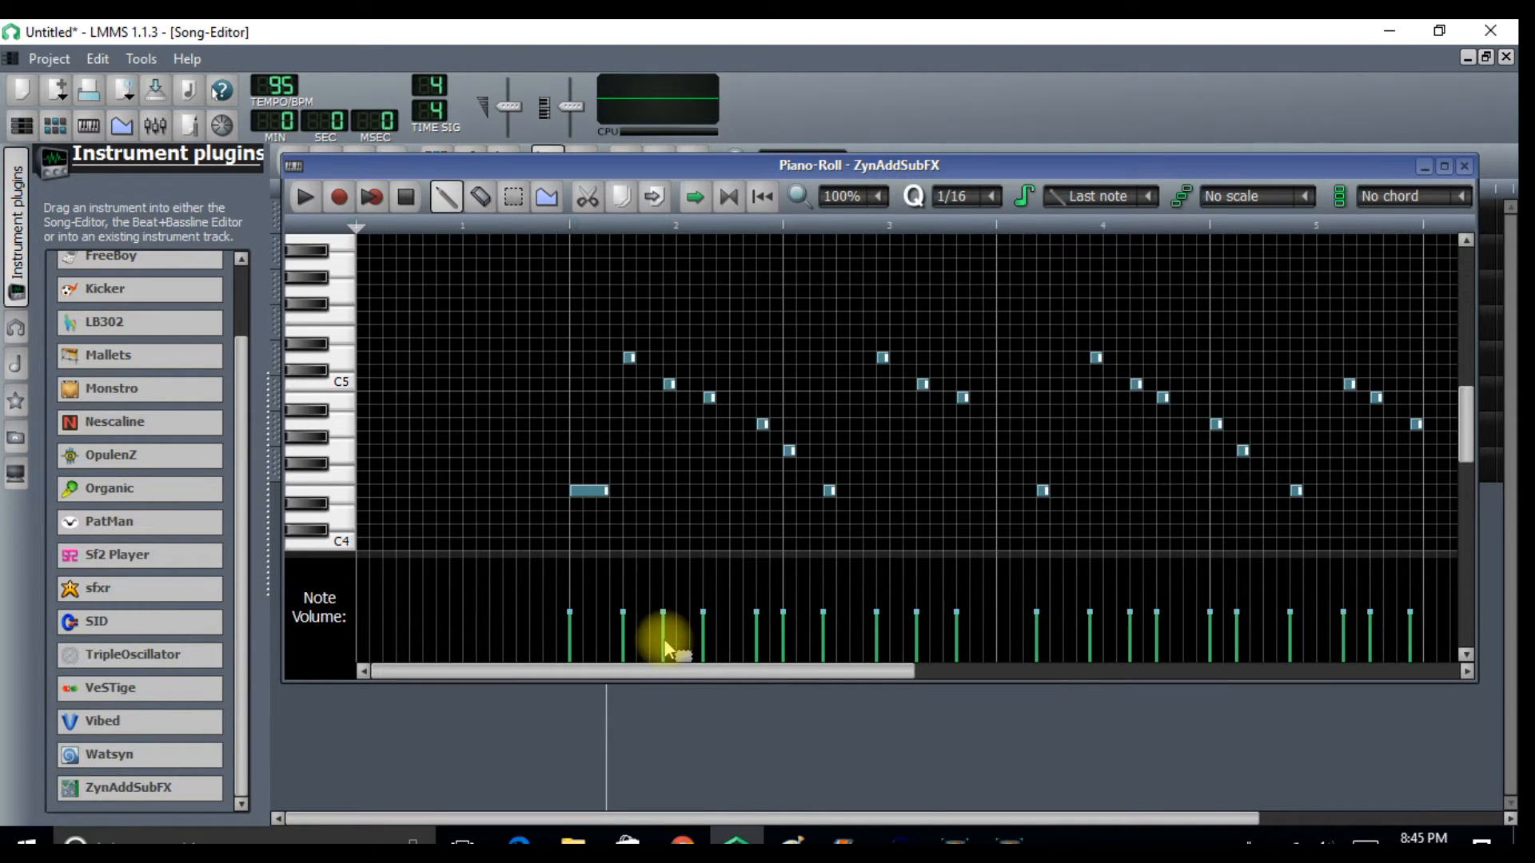
{"action": "left_click_drag", "start_coordinate": [682, 673], "coordinate": [724, 673]}
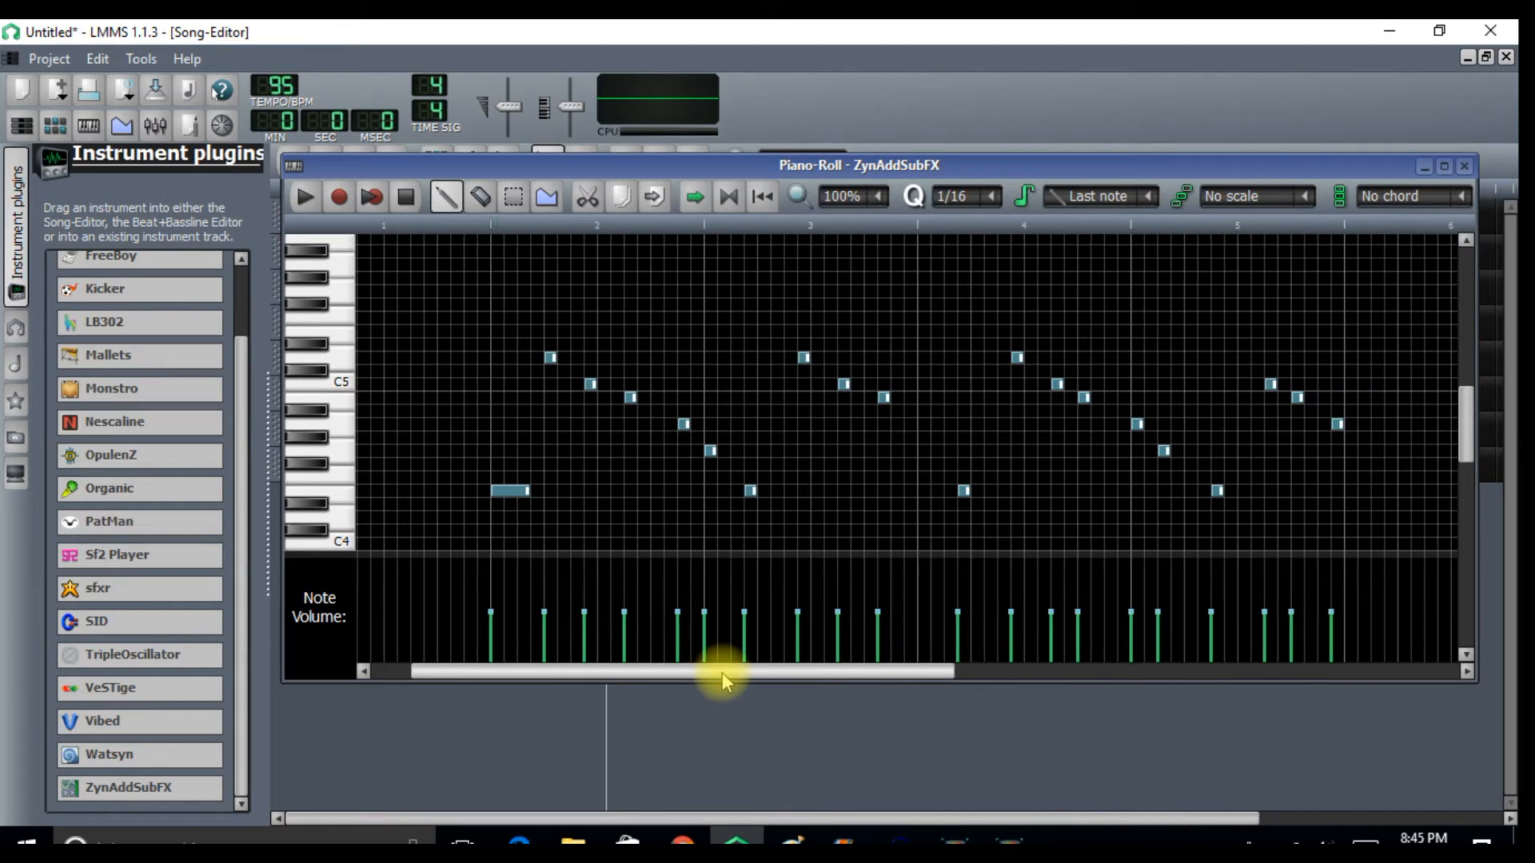
- Move all recorded steel drum notes together so the long opening E4 starts at the beginning of bar 1, and play the melody back
{"action": "left_click", "coordinate": [514, 197]}
{"action": "mouse_move", "coordinate": [469, 297]}
{"action": "left_mouse_down"}
{"action": "mouse_move", "coordinate": [543, 523]}
{"action": "mouse_move", "coordinate": [1419, 512]}
{"action": "left_mouse_up"}
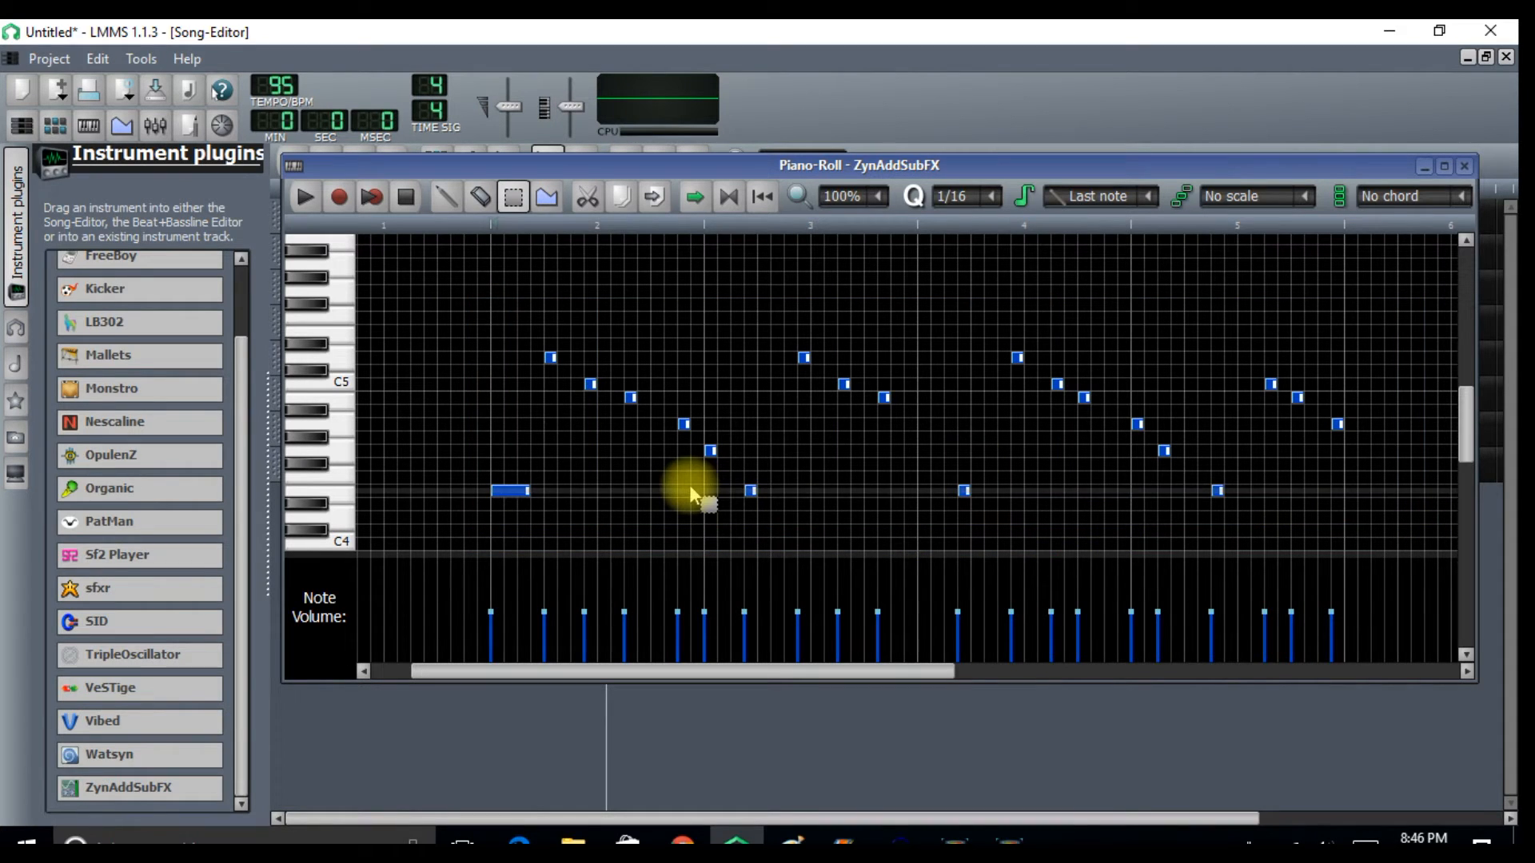
{"action": "left_click", "coordinate": [446, 198]}
{"action": "left_click_drag", "start_coordinate": [514, 490], "coordinate": [361, 490]}
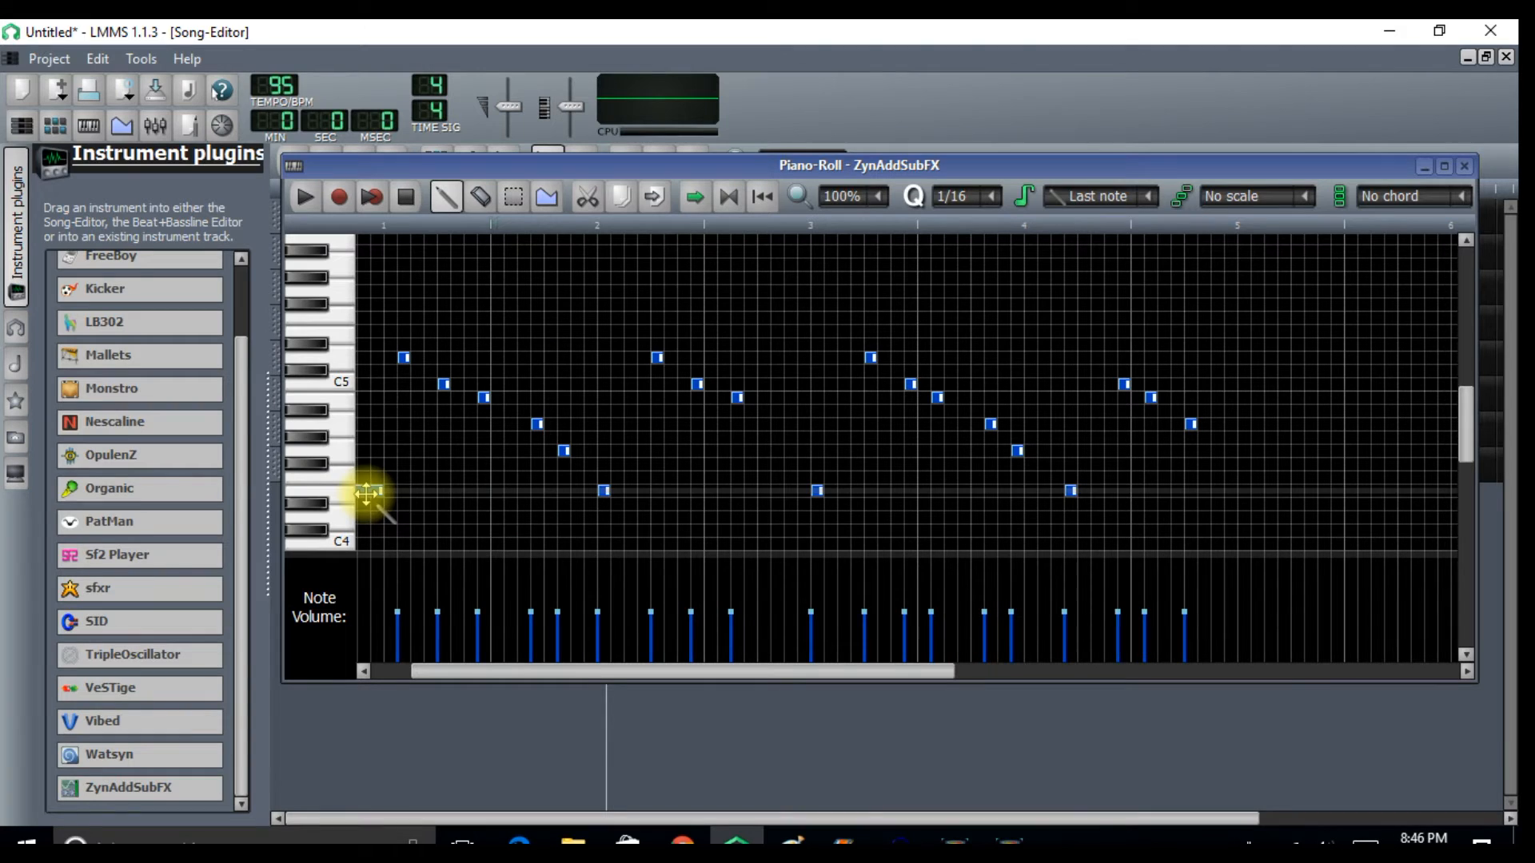
{"action": "left_click_drag", "start_coordinate": [563, 676], "coordinate": [411, 672]}
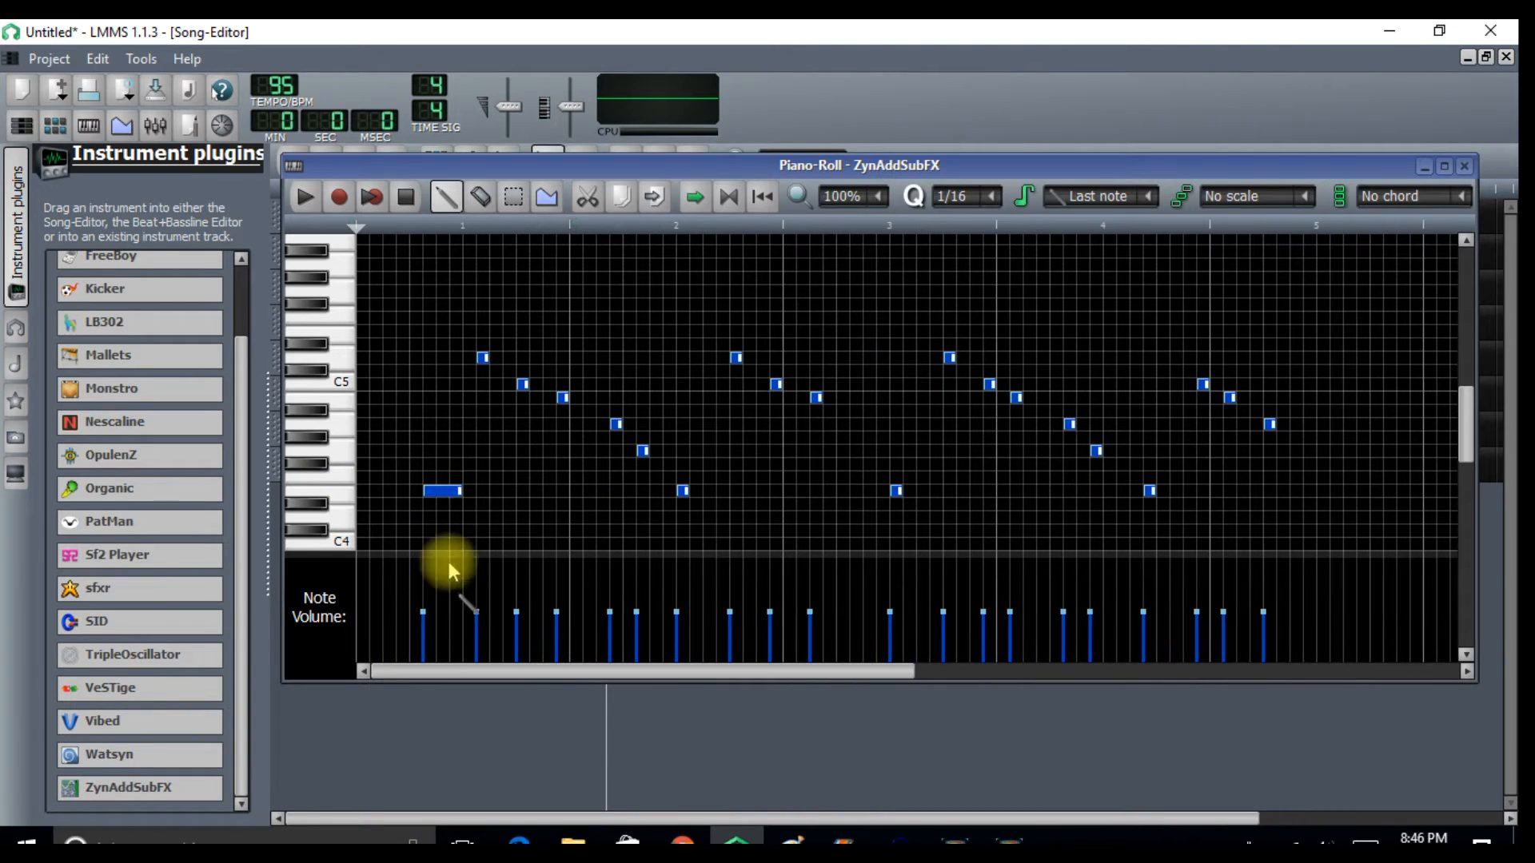
{"action": "left_click_drag", "start_coordinate": [376, 494], "coordinate": [370, 490]}
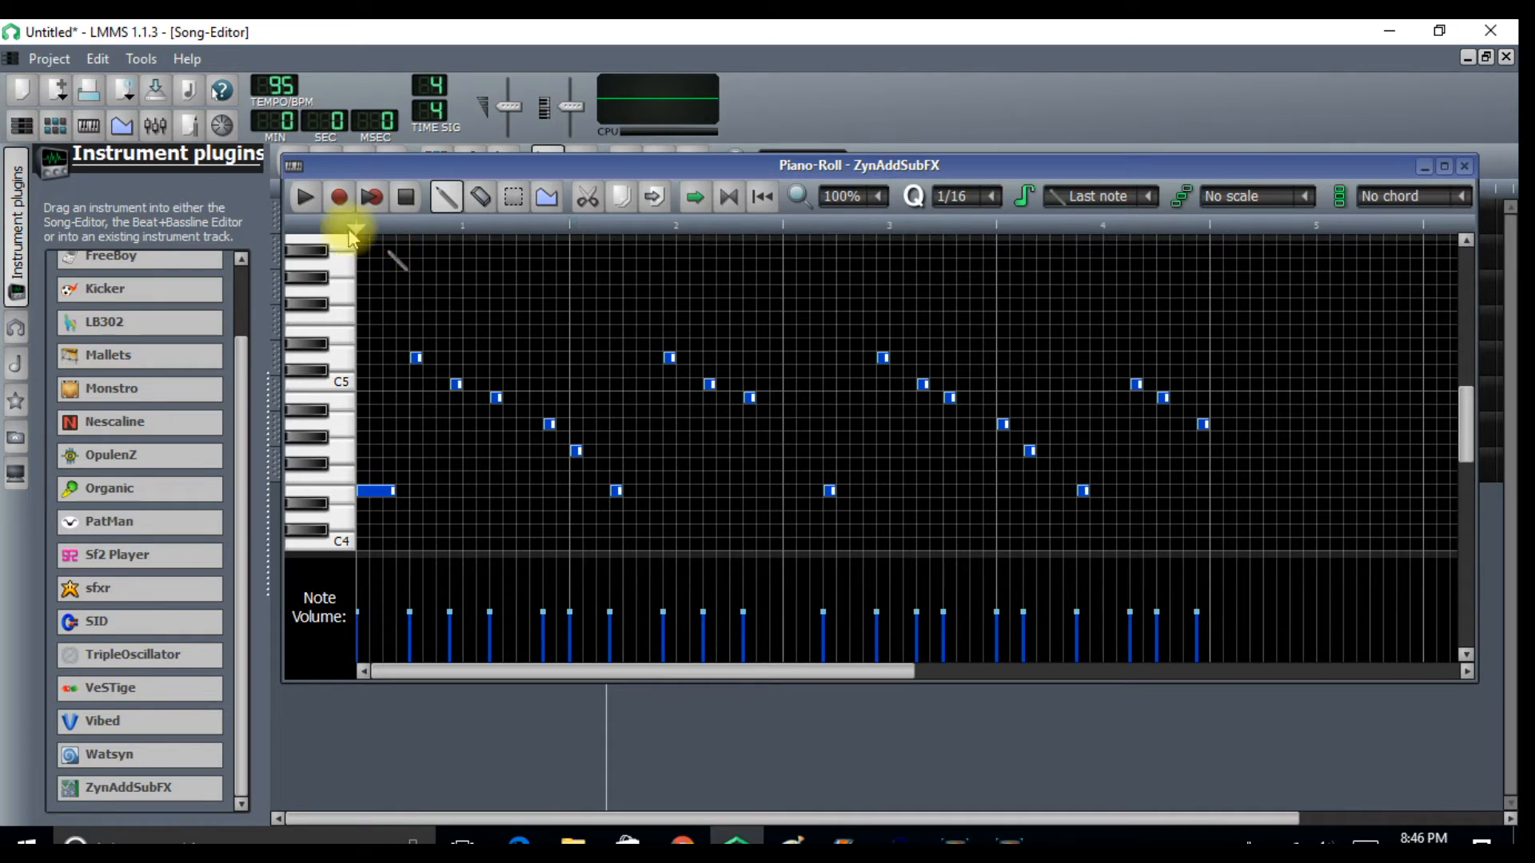
{"action": "left_click", "coordinate": [307, 205]}
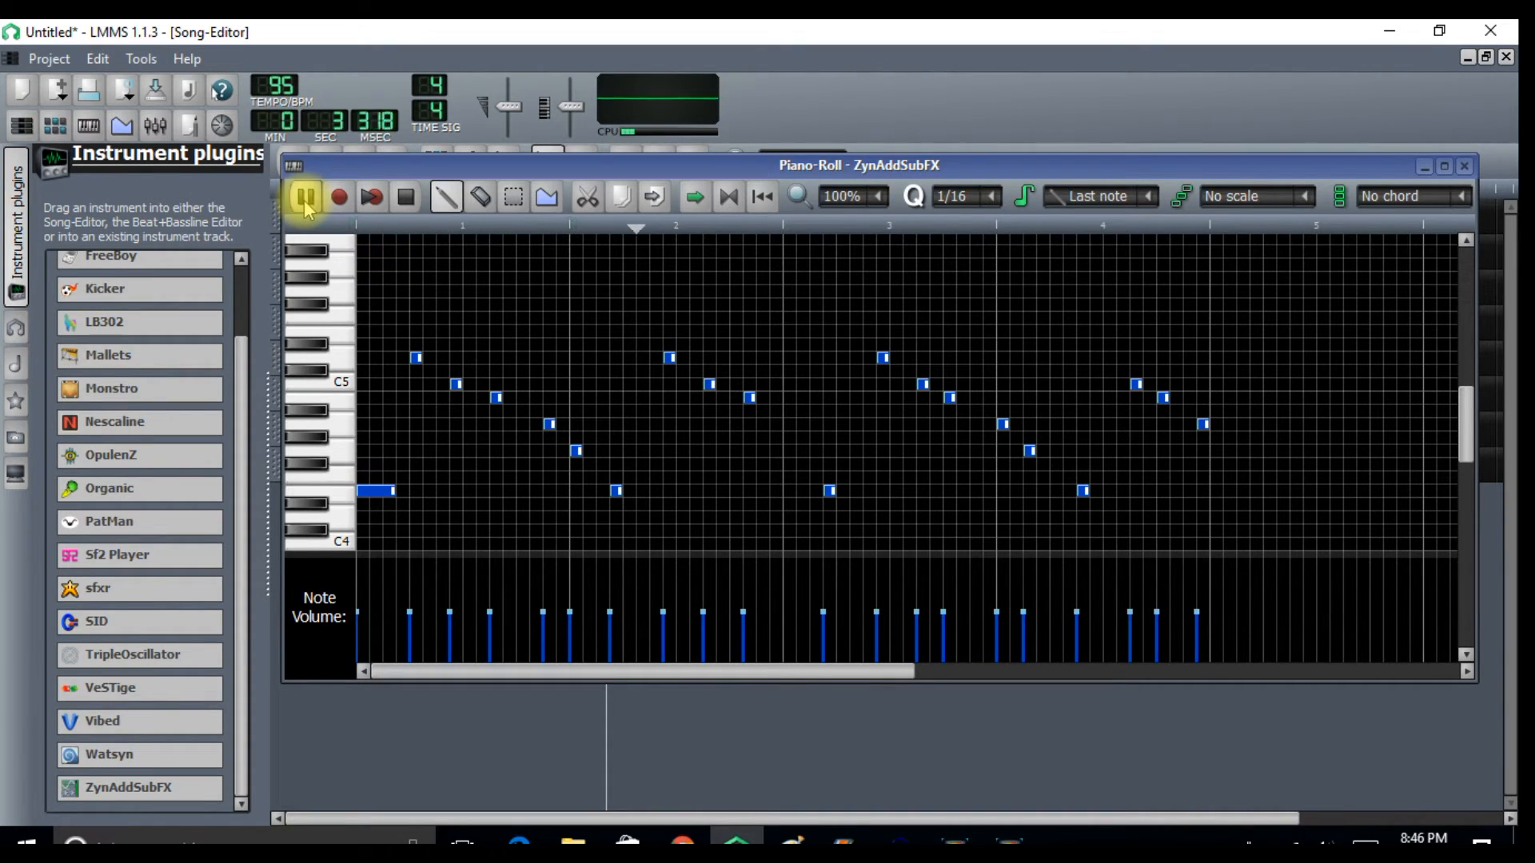
{"action": "left_click", "coordinate": [406, 196]}
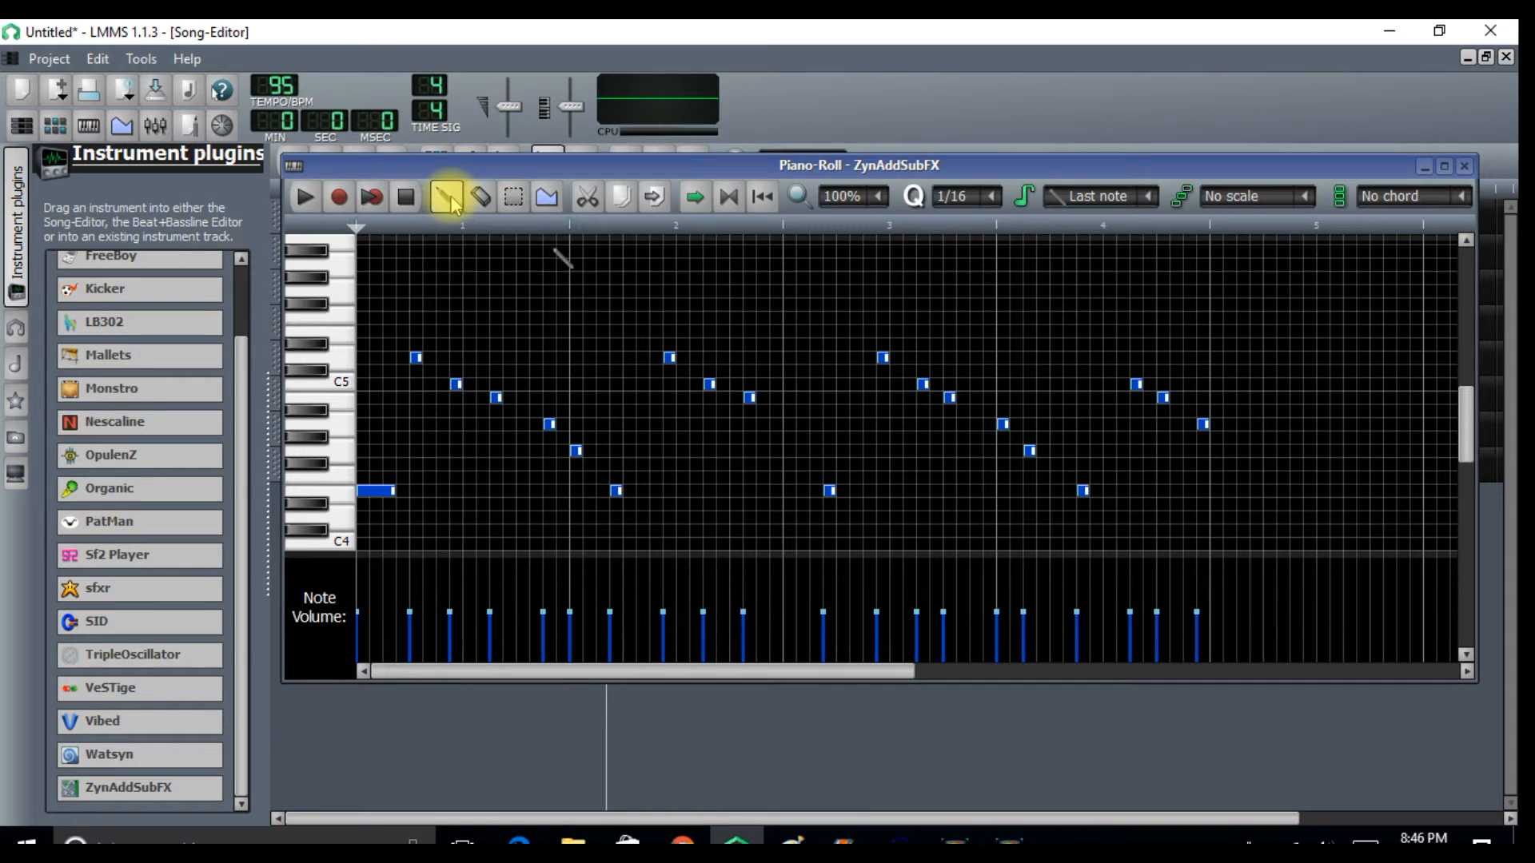
- Shift the first phrase's A4 and G4 two sixteenths earlier and place the following E4 at the start of bar 2, without duplicates
{"action": "left_click", "coordinate": [550, 331]}
{"action": "left_click_drag", "start_coordinate": [549, 424], "coordinate": [534, 424]}
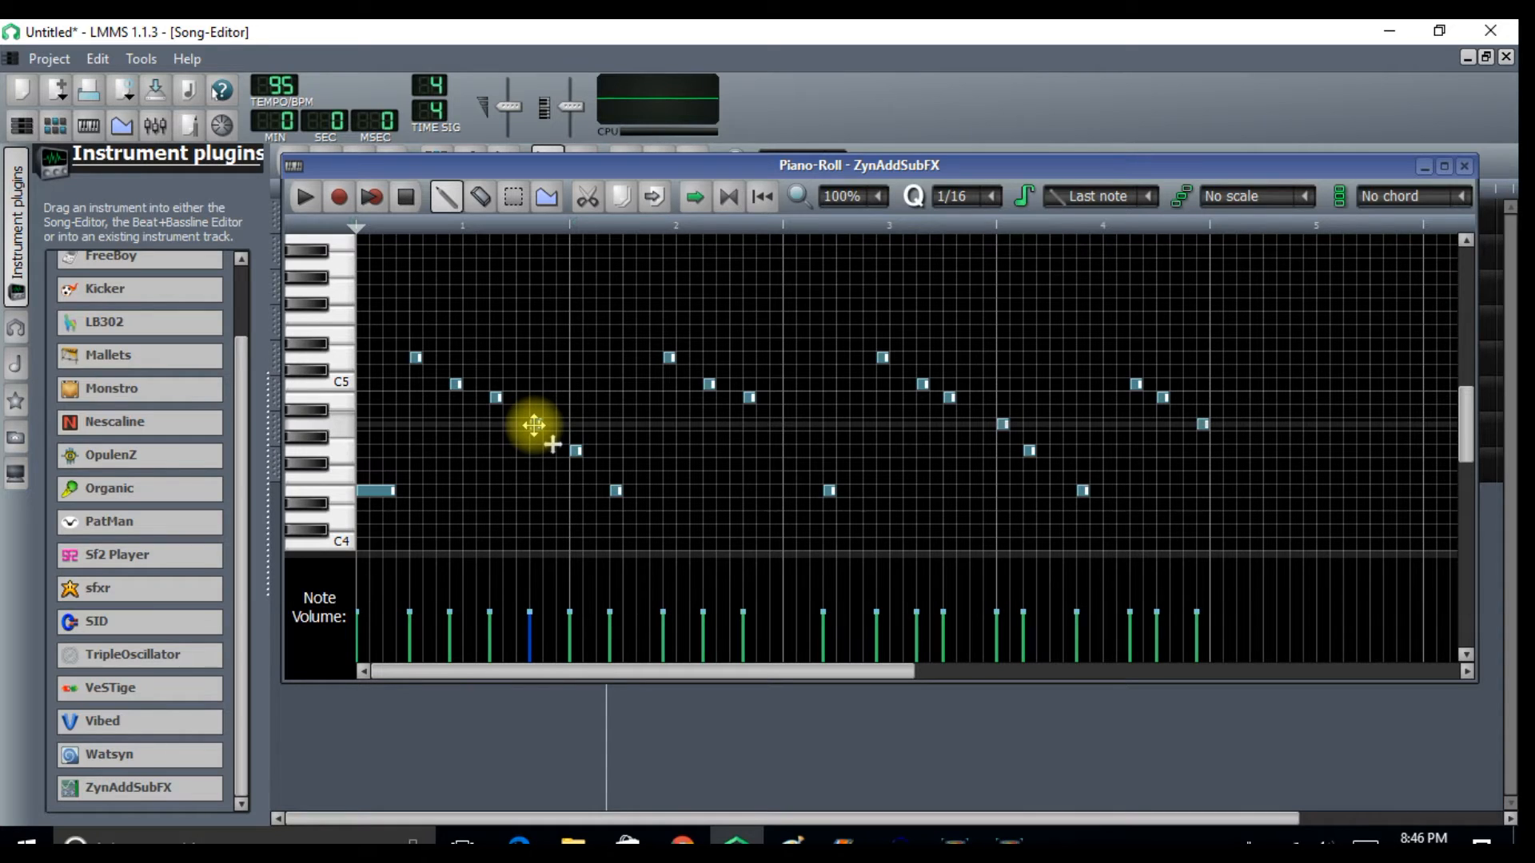
{"action": "left_click_drag", "start_coordinate": [518, 425], "coordinate": [544, 450]}
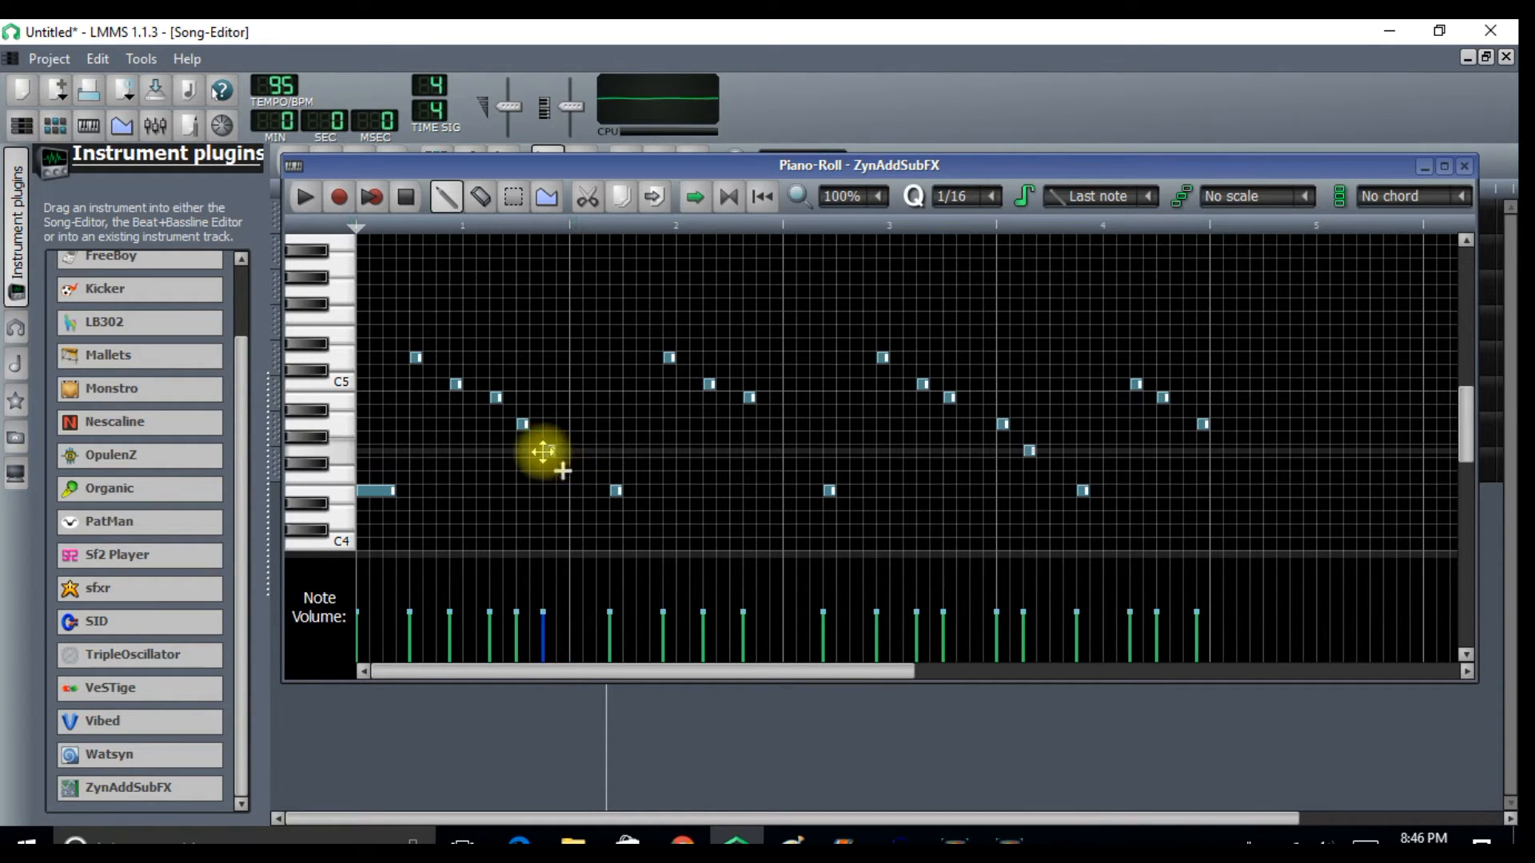
{"action": "left_click", "coordinate": [598, 490]}
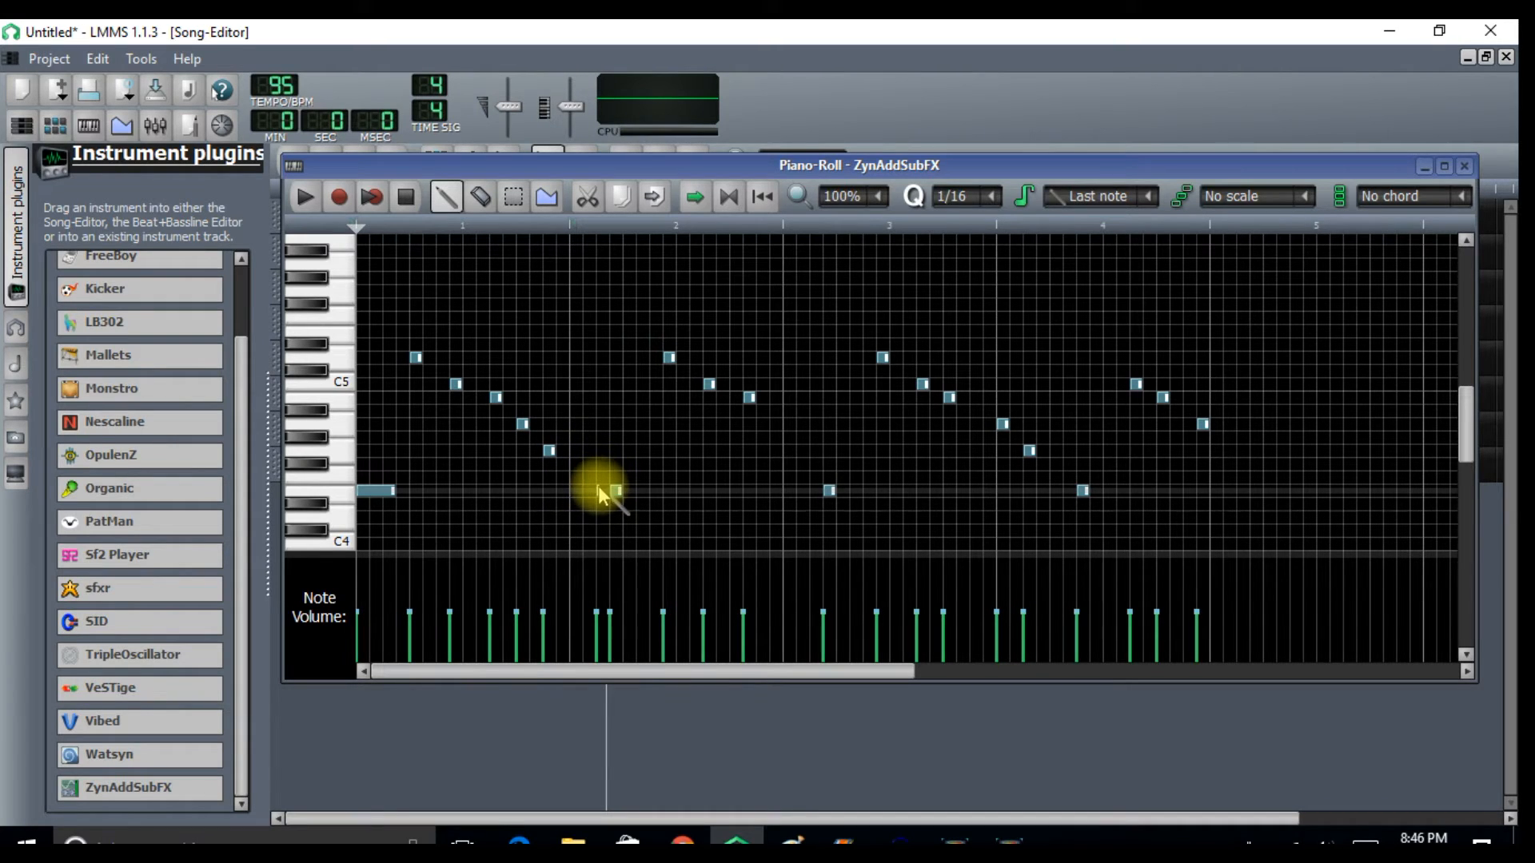
{"action": "left_click_drag", "start_coordinate": [596, 489], "coordinate": [606, 489]}
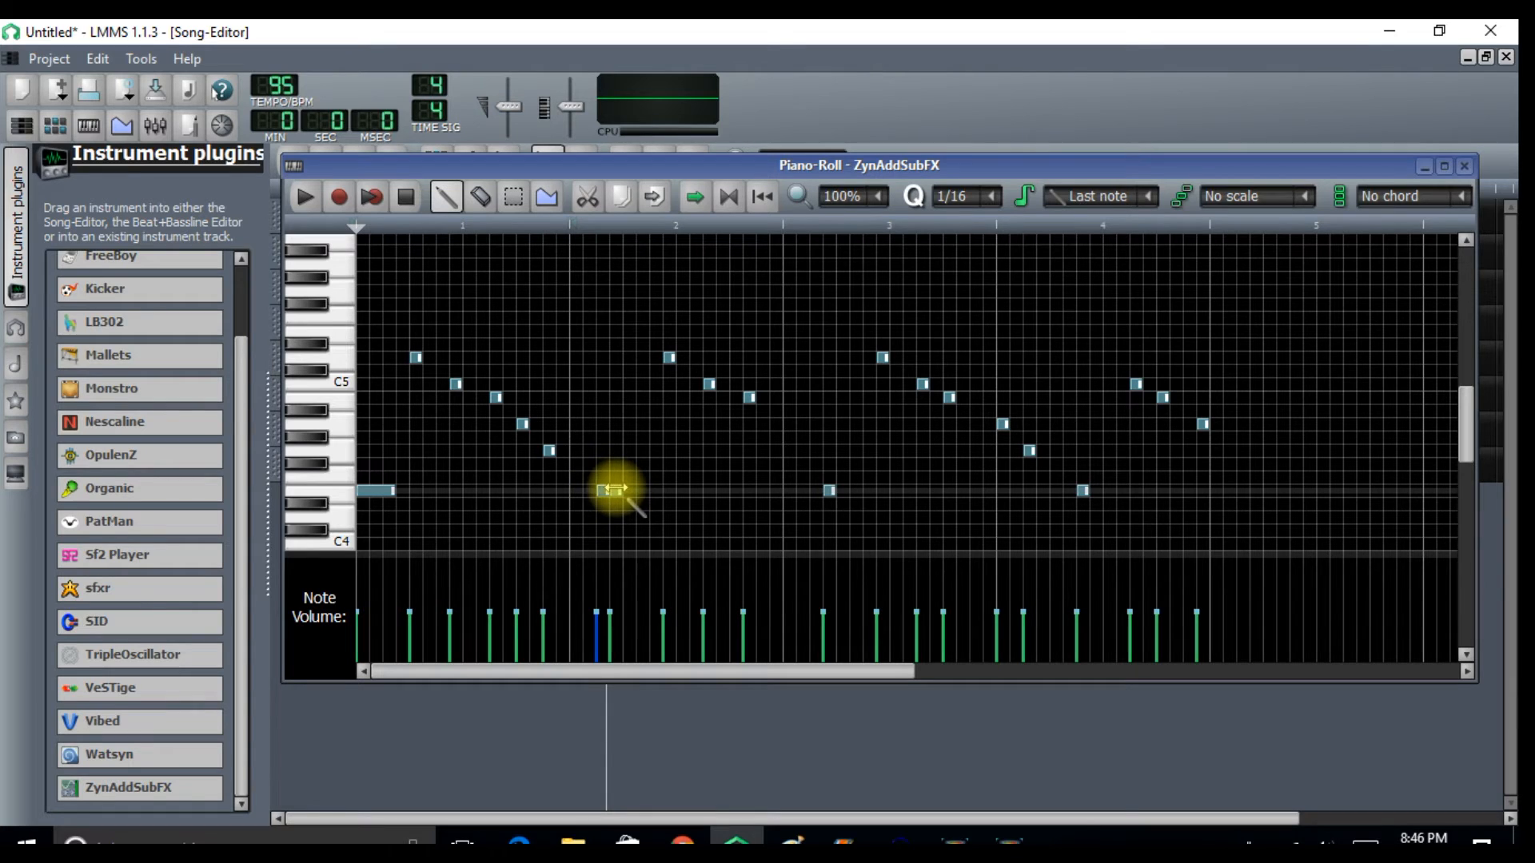
{"action": "right_click", "coordinate": [609, 490]}
{"action": "left_click_drag", "start_coordinate": [583, 490], "coordinate": [576, 495]}
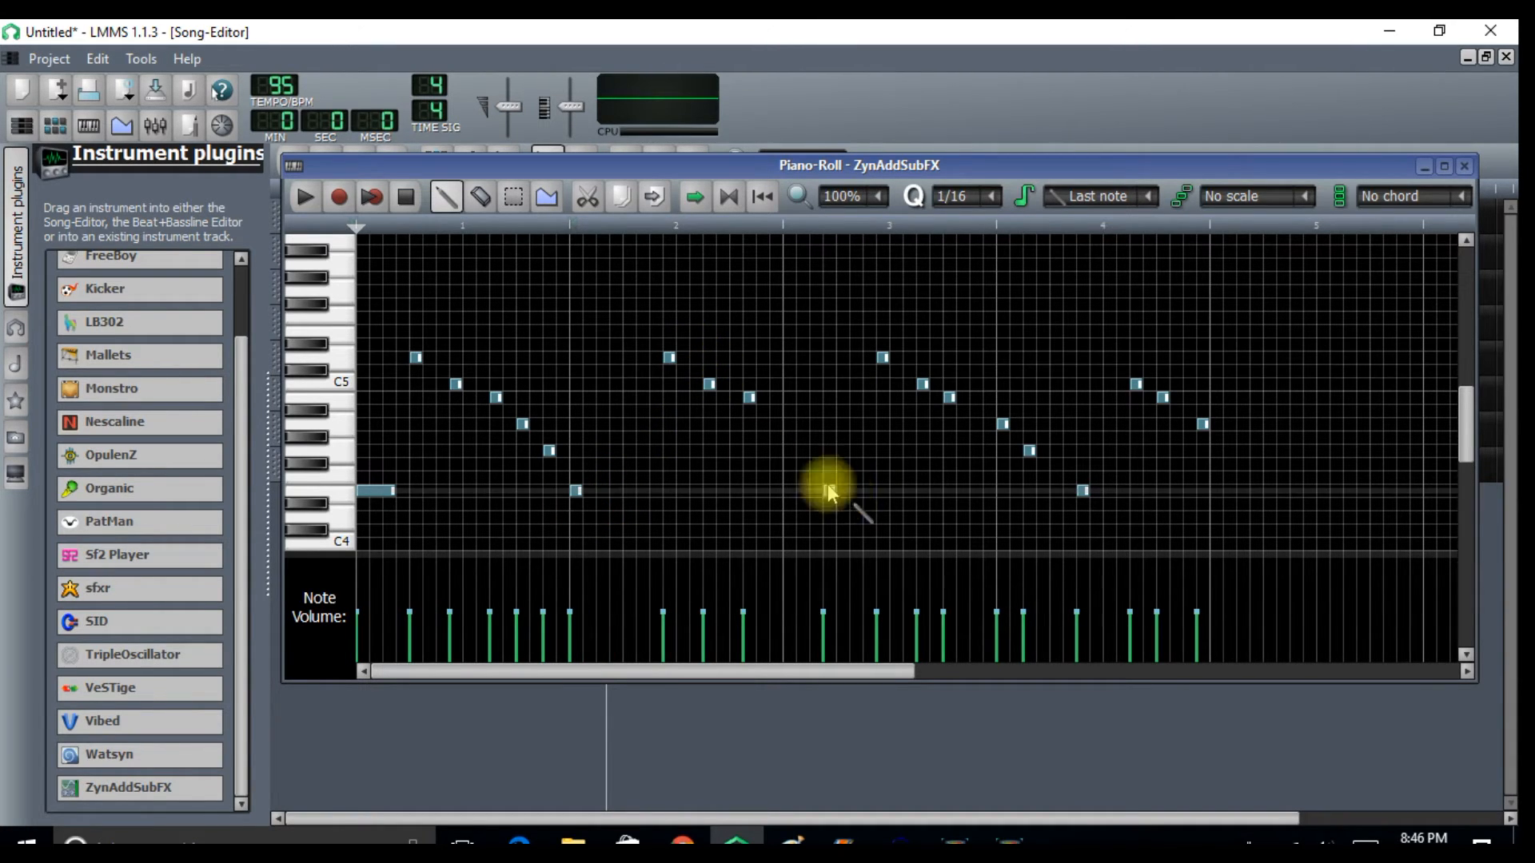
- Move bar 2's D5, C5 and B4 notes together three sixteenths earlier
{"action": "left_click", "coordinate": [513, 196]}
{"action": "left_click_drag", "start_coordinate": [650, 343], "coordinate": [815, 429]}
{"action": "left_click", "coordinate": [446, 200]}
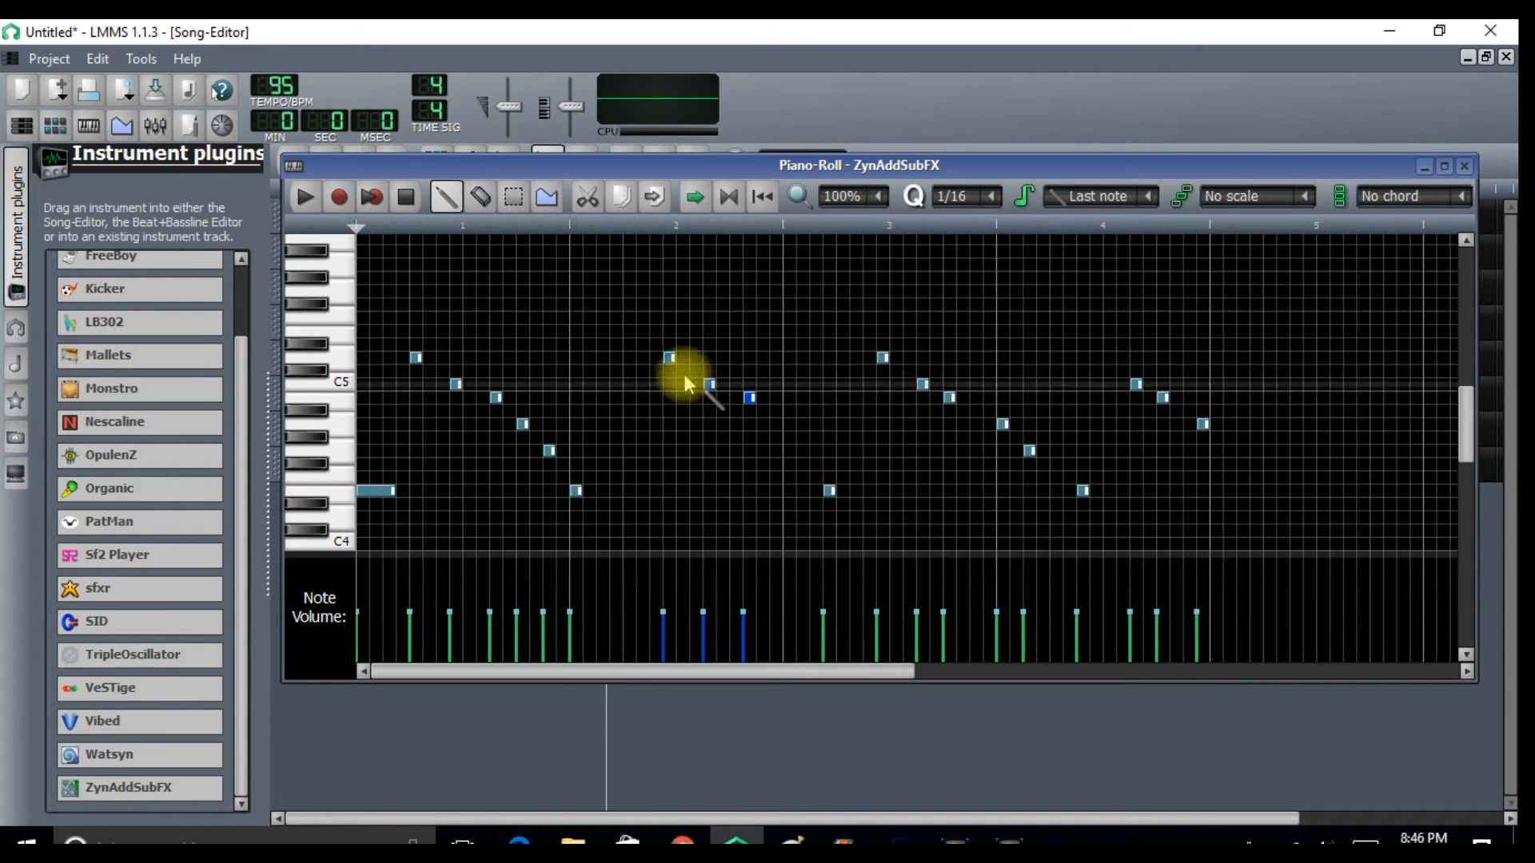
{"action": "left_click_drag", "start_coordinate": [672, 357], "coordinate": [628, 358]}
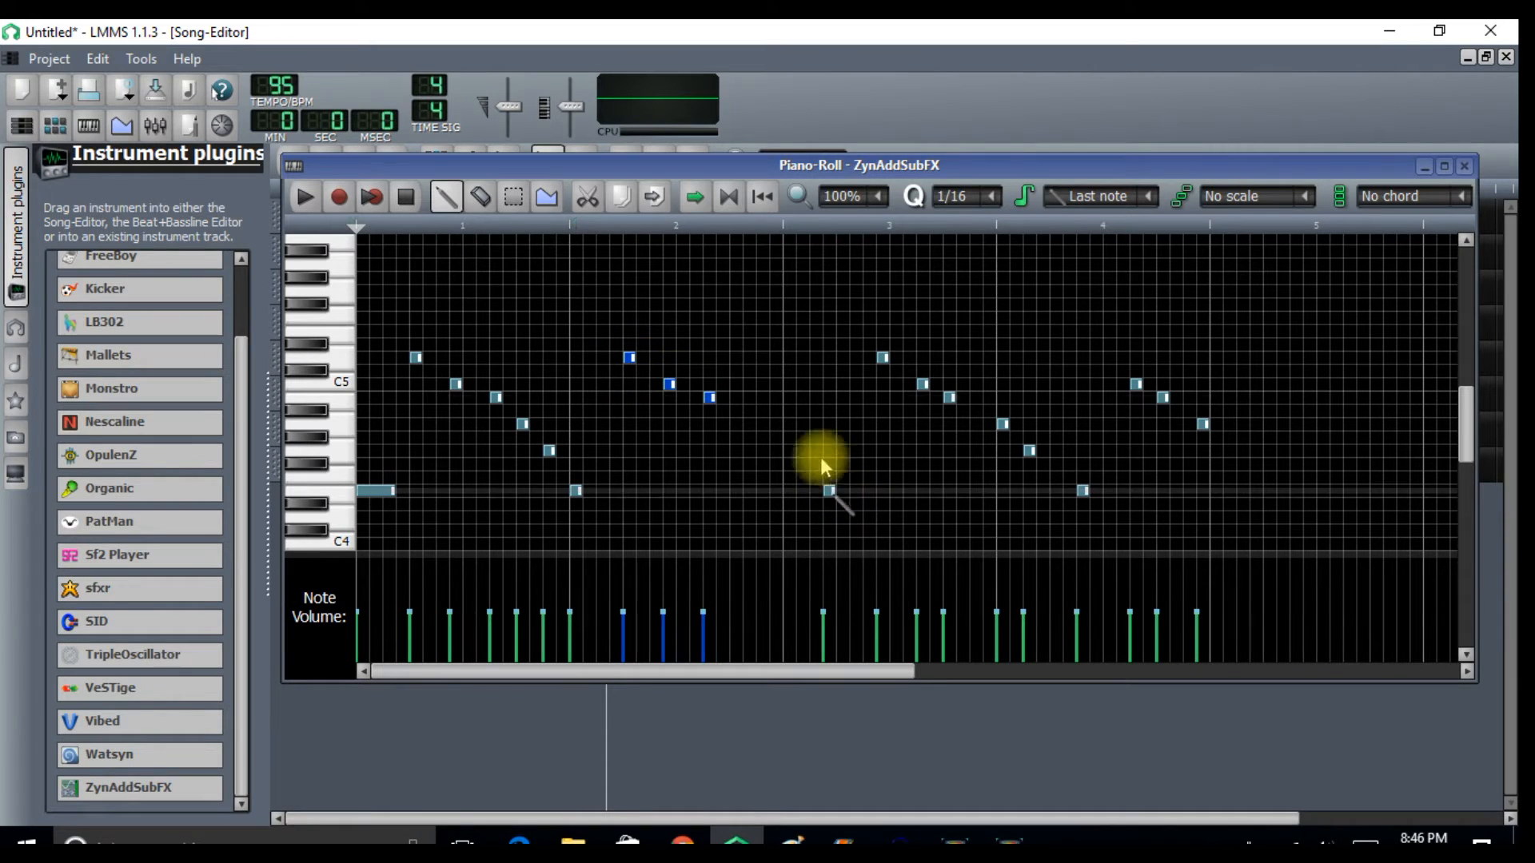
- Move the third phrase from E4 to G4 to the start of bar 3 and shift its A4 and G4 one sixteenth earlier
{"action": "left_click", "coordinate": [512, 200]}
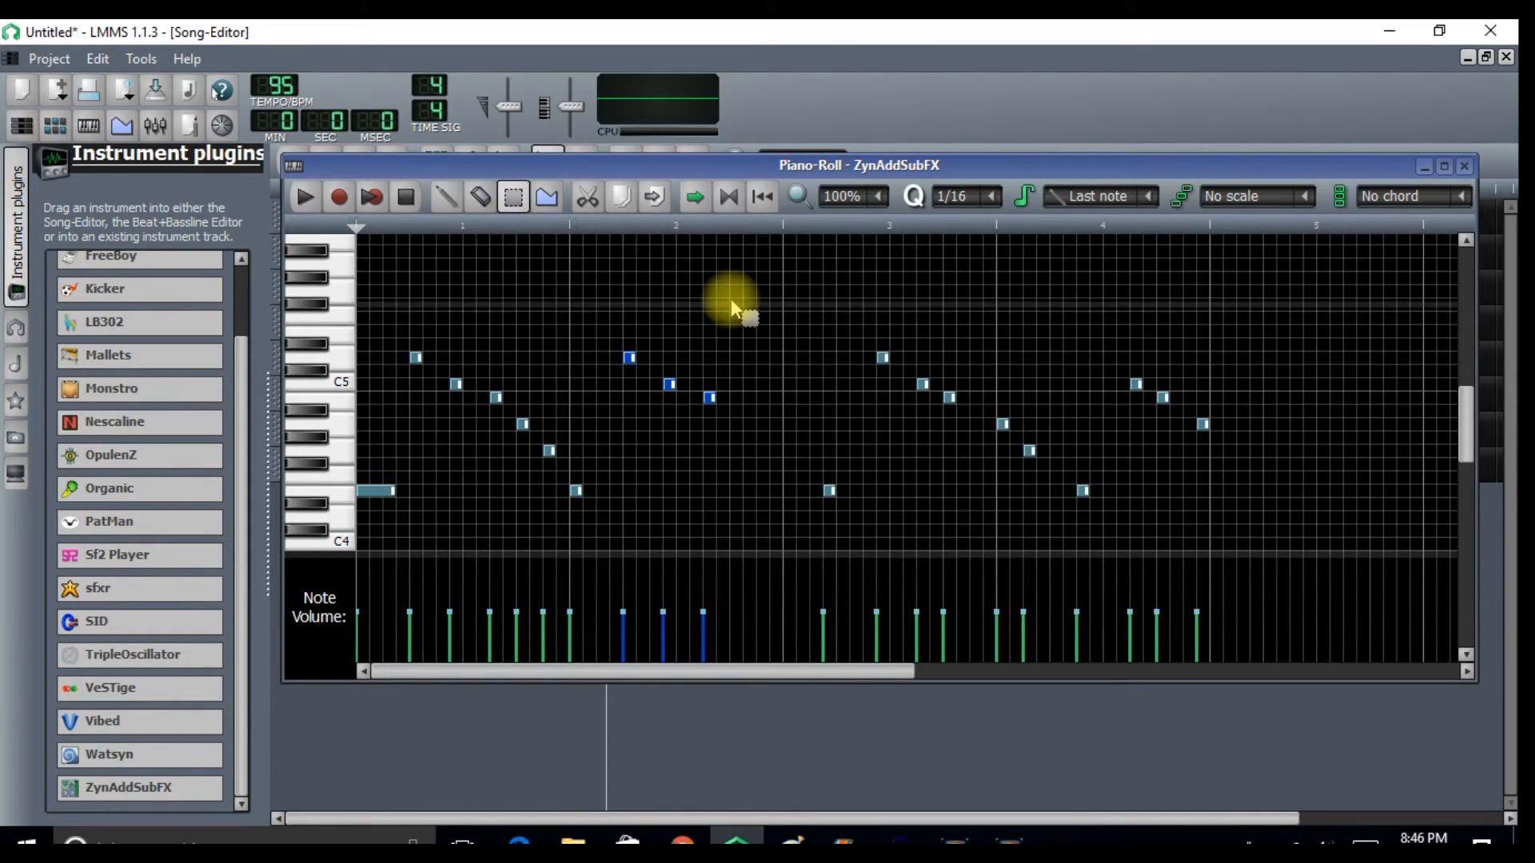
{"action": "mouse_move", "coordinate": [790, 312]}
{"action": "left_mouse_down"}
{"action": "mouse_move", "coordinate": [847, 500]}
{"action": "mouse_move", "coordinate": [1020, 566]}
{"action": "mouse_move", "coordinate": [1054, 560]}
{"action": "left_mouse_up"}
{"action": "left_click", "coordinate": [446, 196]}
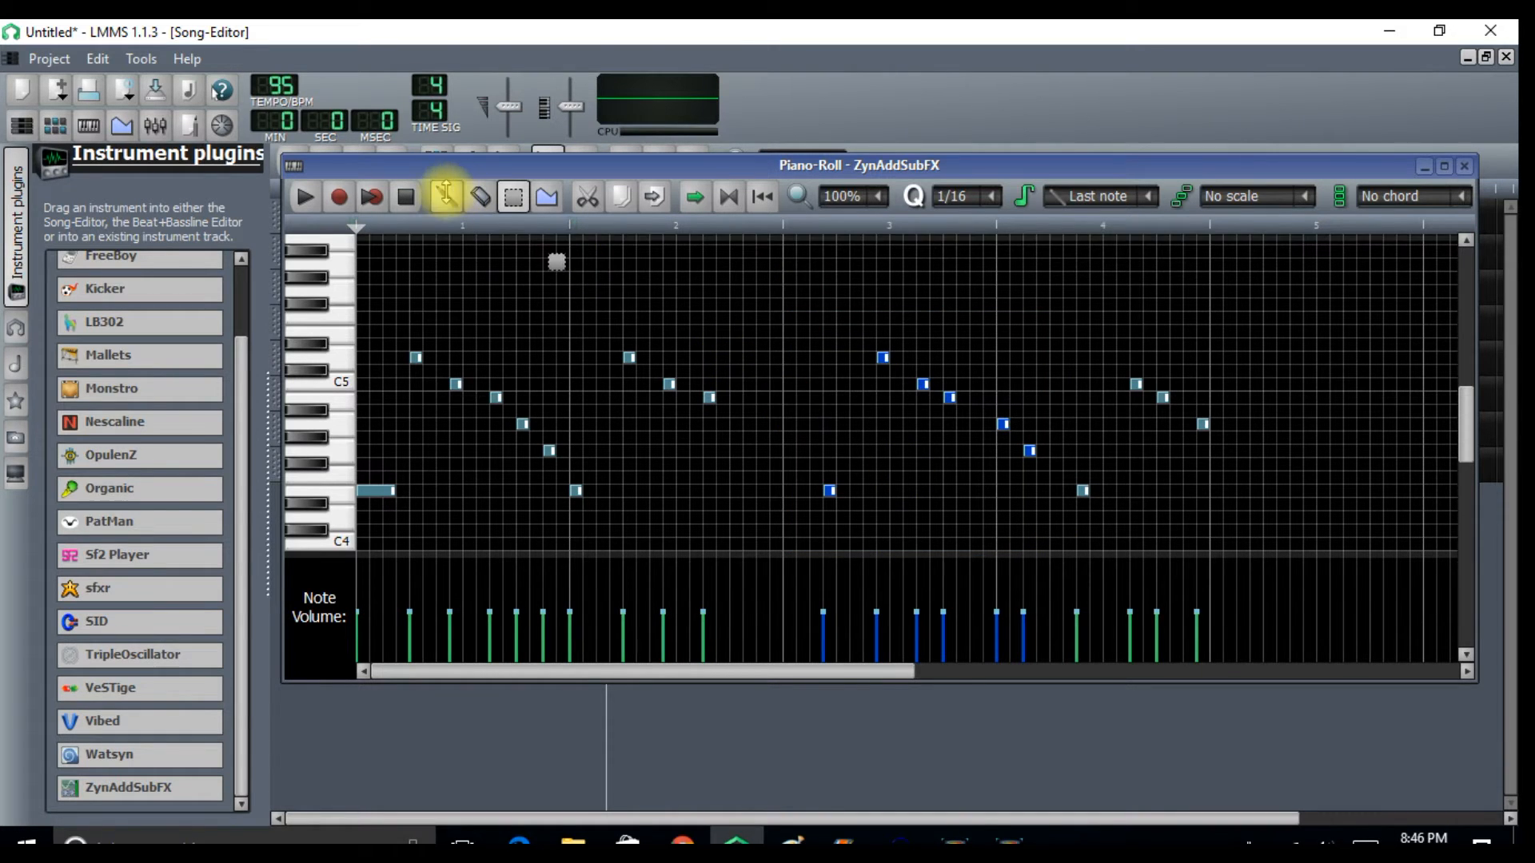
{"action": "left_click_drag", "start_coordinate": [827, 490], "coordinate": [779, 490]}
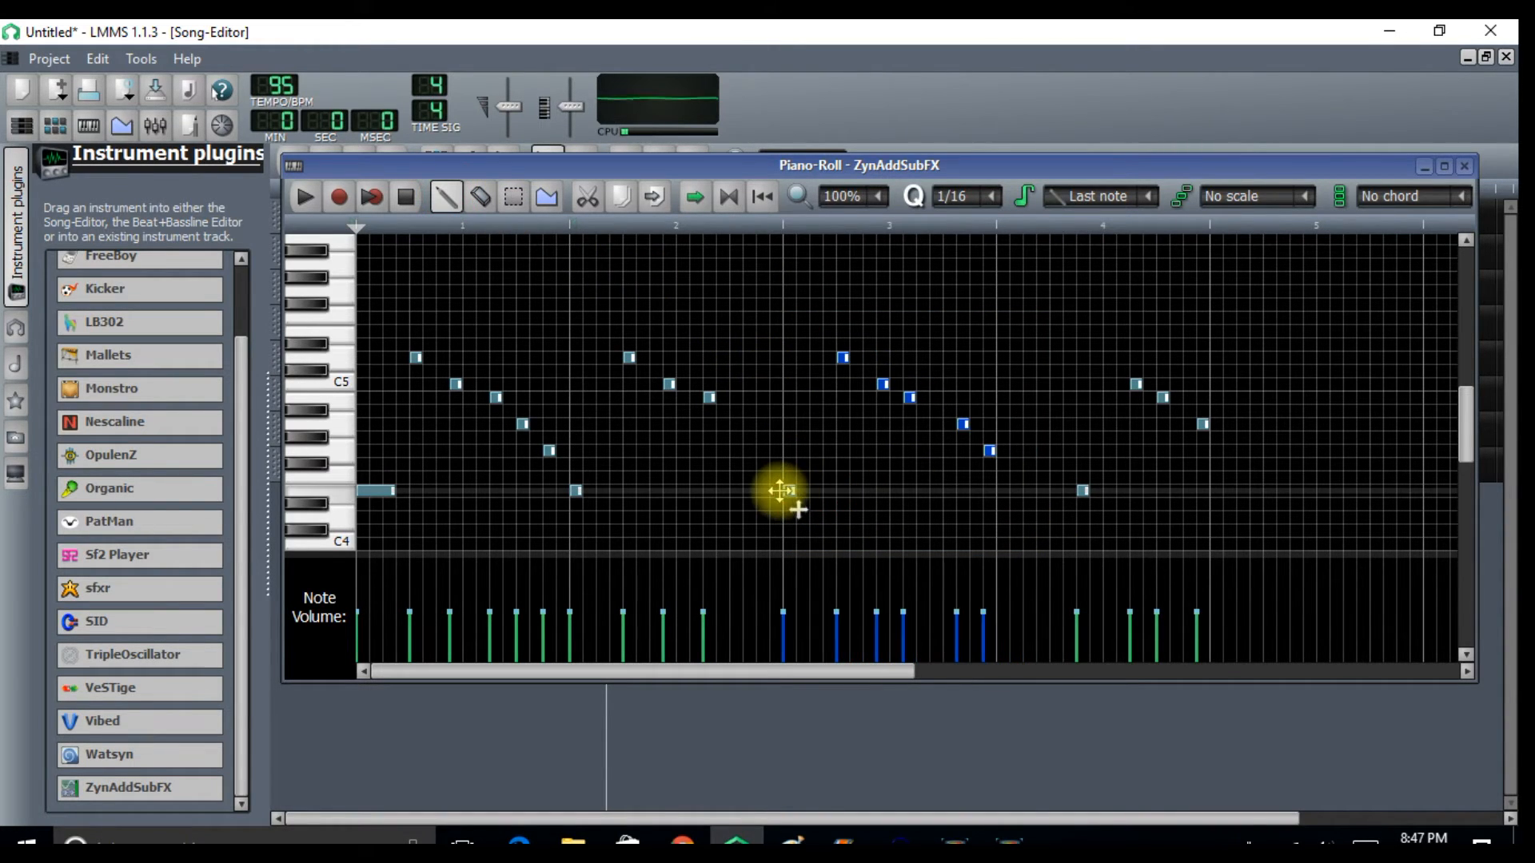
{"action": "left_click", "coordinate": [951, 424]}
{"action": "right_click", "coordinate": [960, 425]}
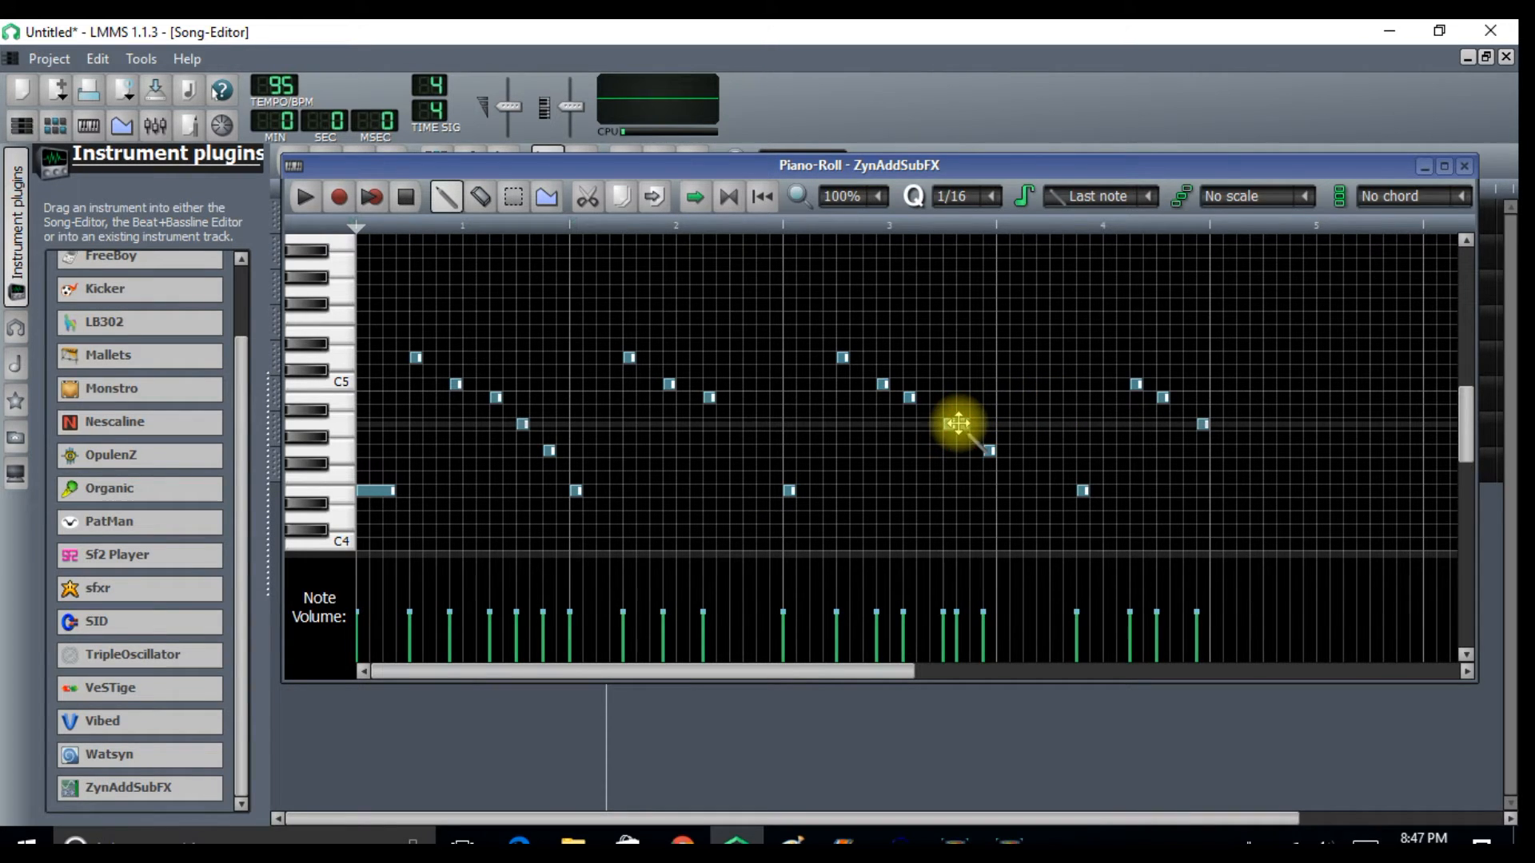
{"action": "left_click", "coordinate": [974, 449]}
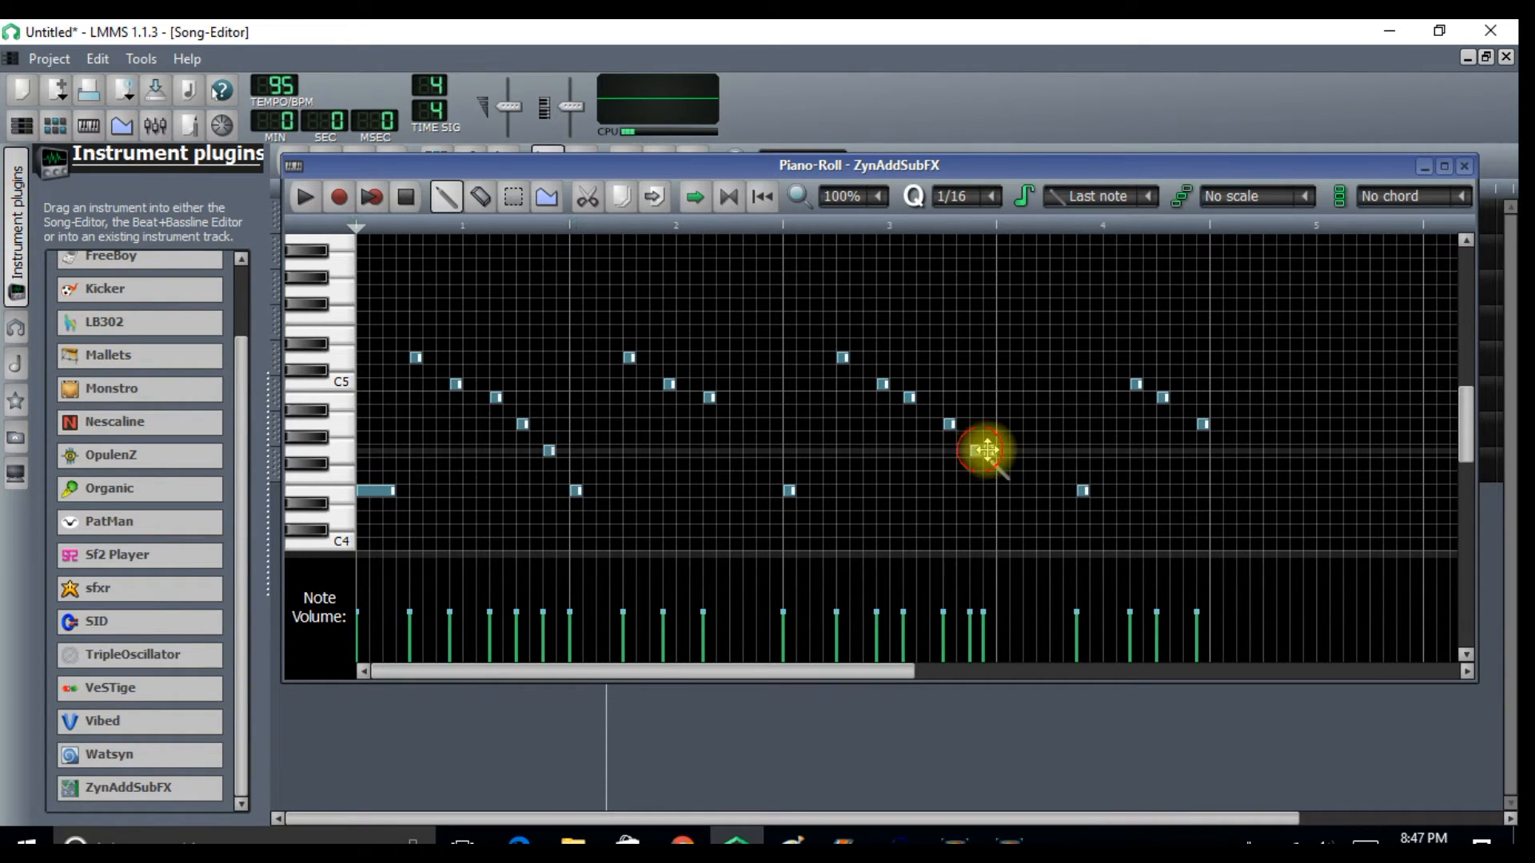
- Move the final E4, C5, B4 and A4 notes together to the start of bar 4 and play back the melody
{"action": "left_click", "coordinate": [514, 196]}
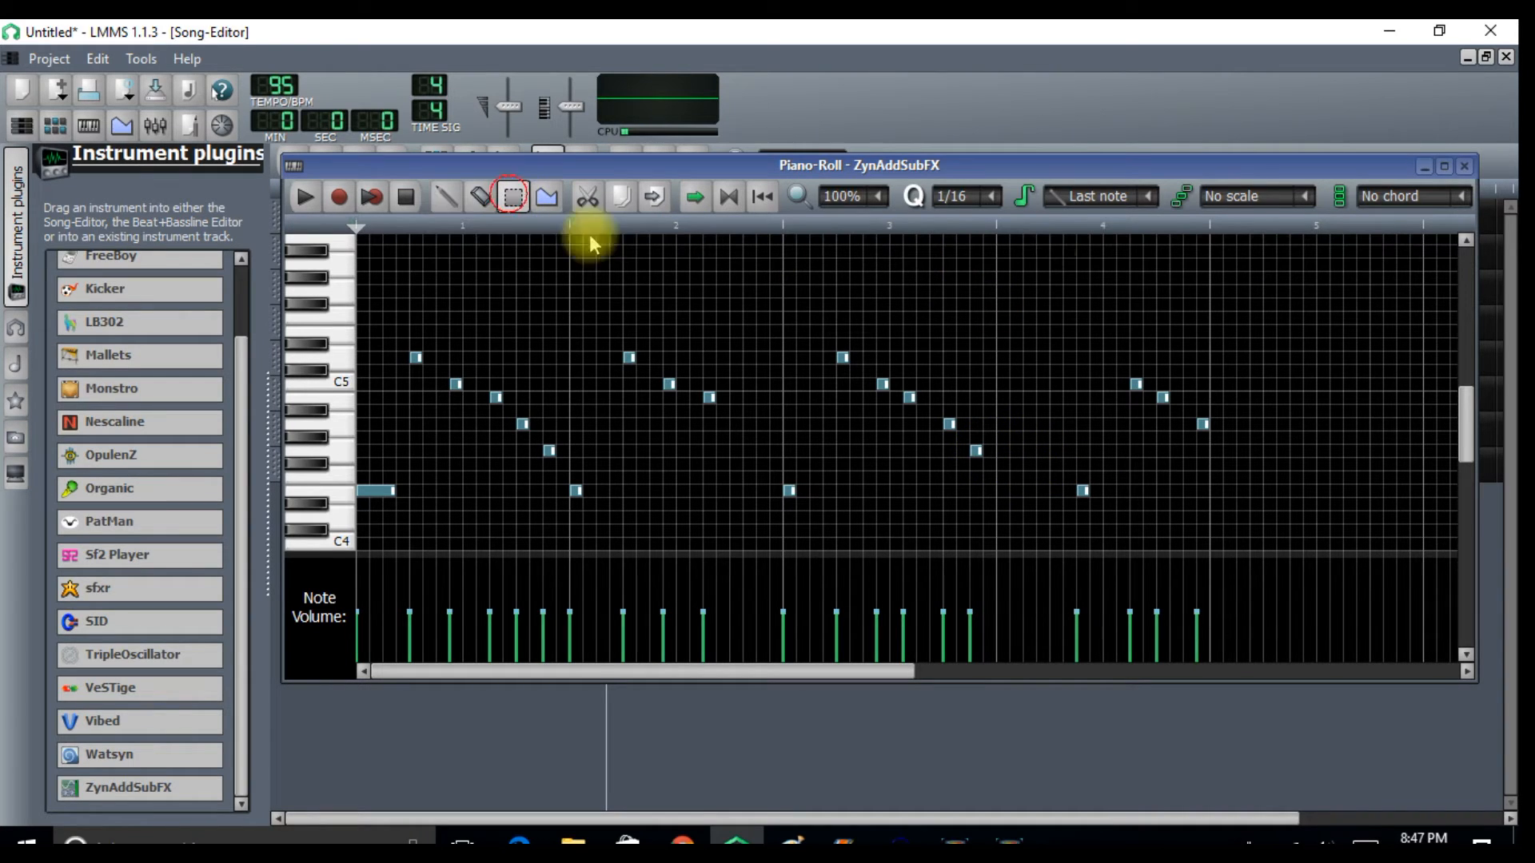
{"action": "left_click_drag", "start_coordinate": [1049, 328], "coordinate": [1255, 548]}
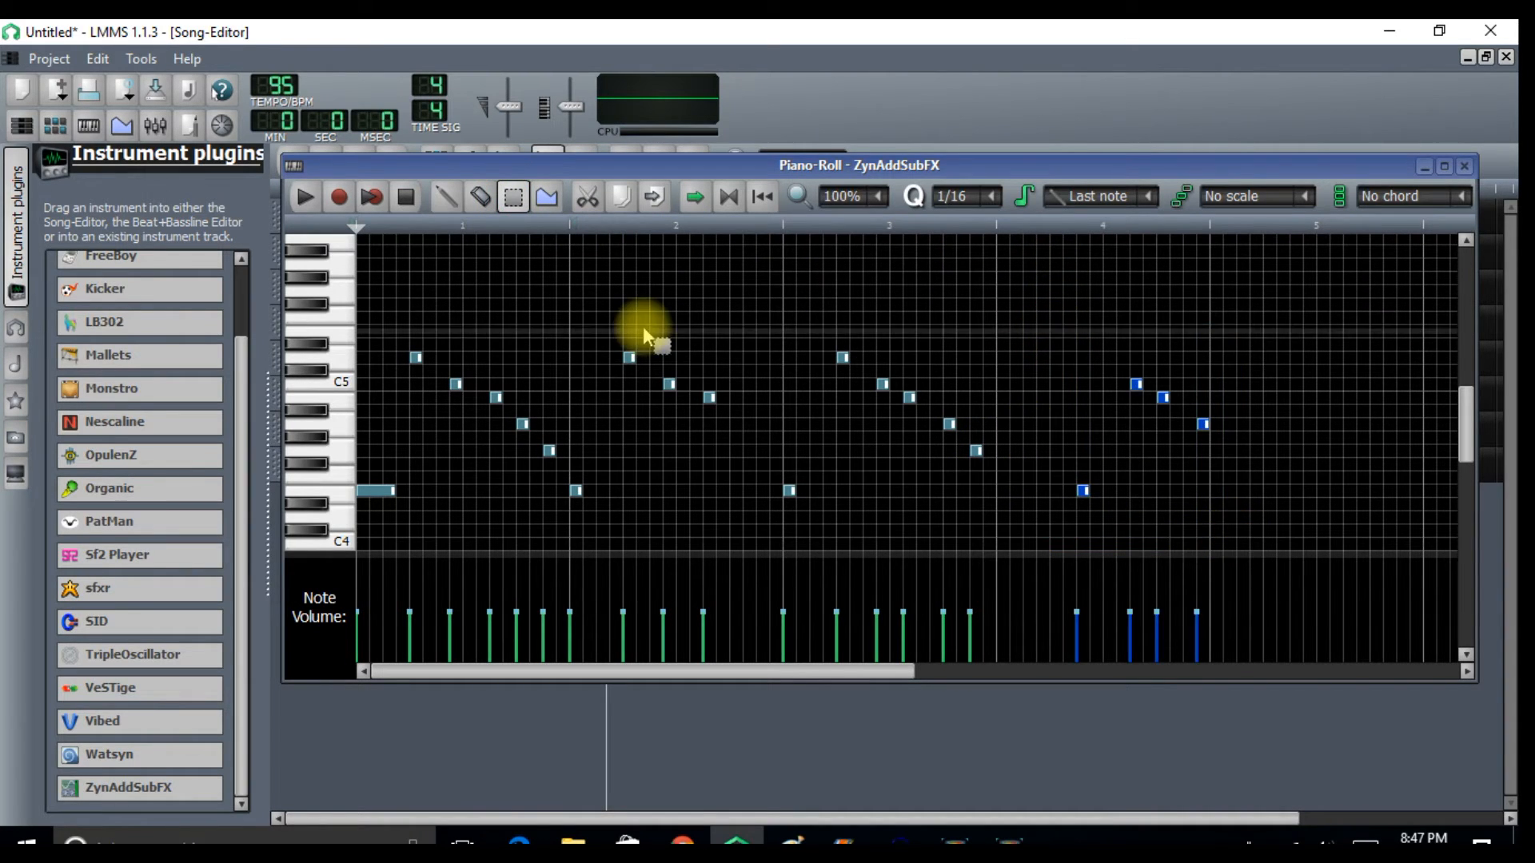
{"action": "left_click", "coordinate": [446, 196]}
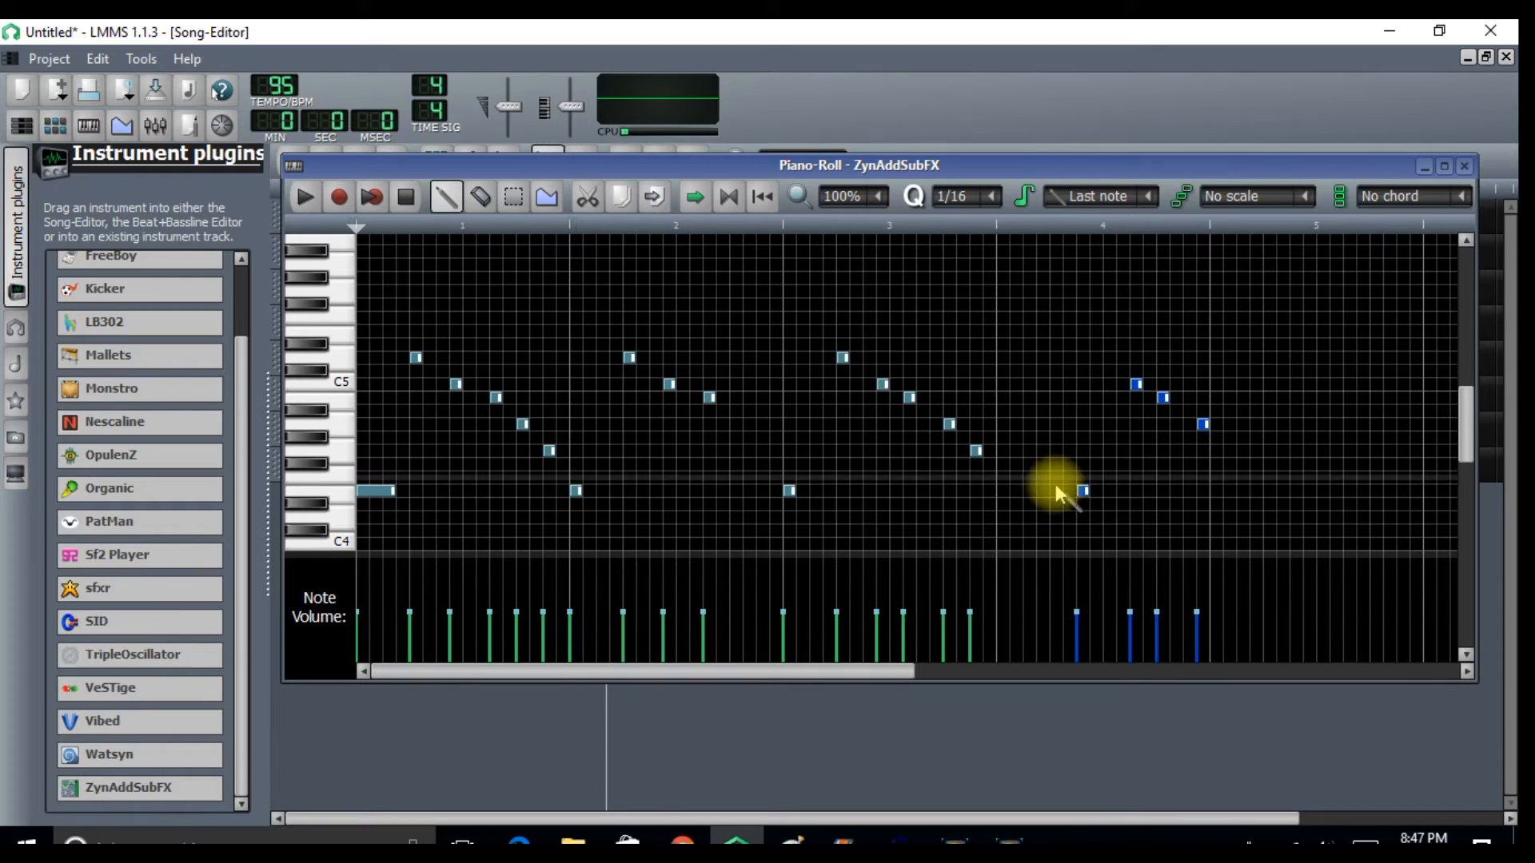
{"action": "left_click_drag", "start_coordinate": [1078, 490], "coordinate": [999, 493]}
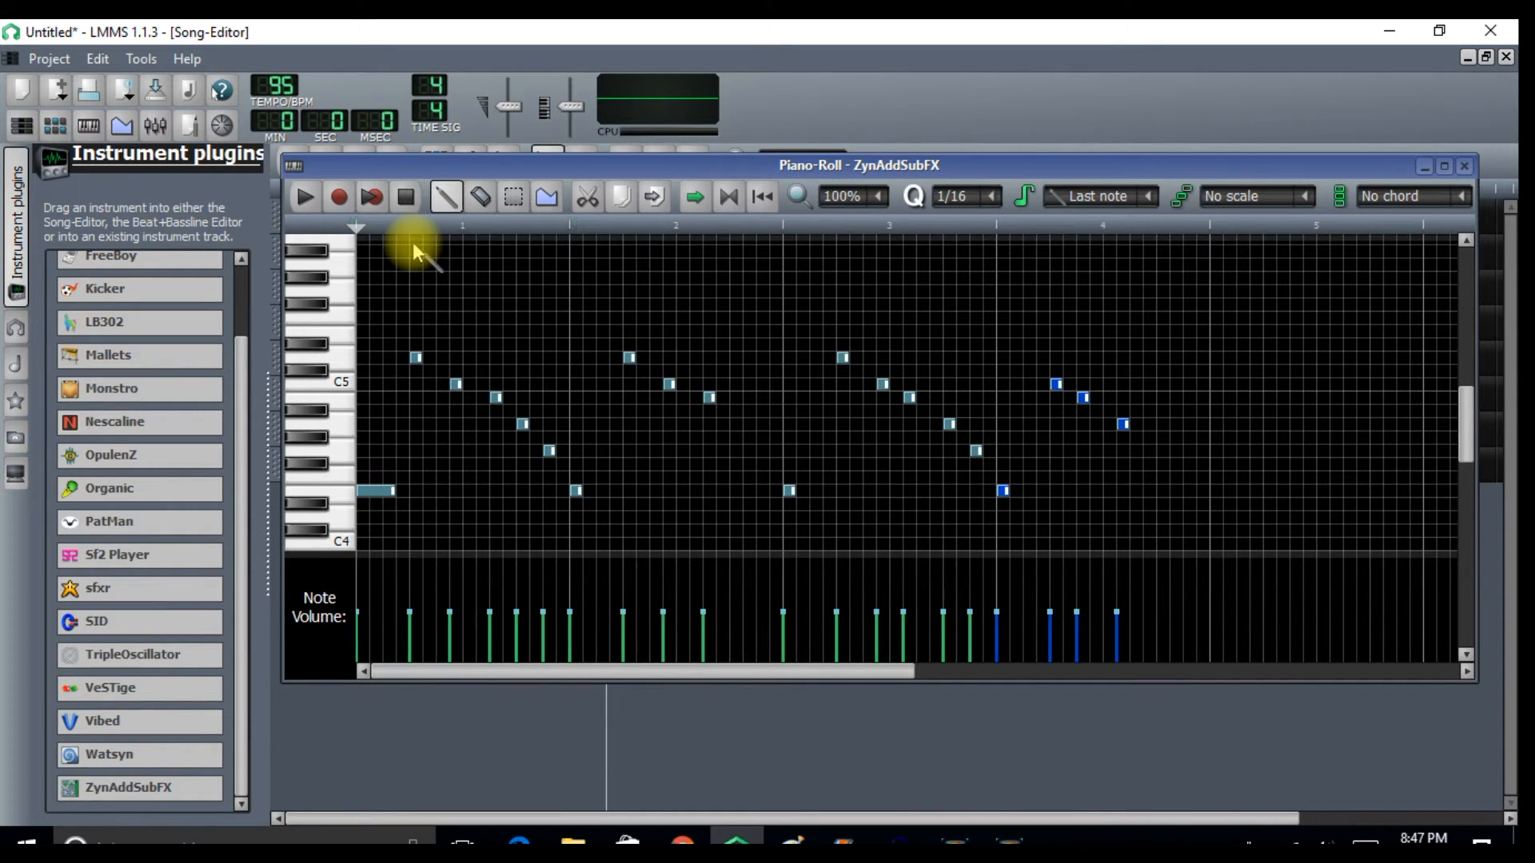
{"action": "left_click", "coordinate": [304, 198]}
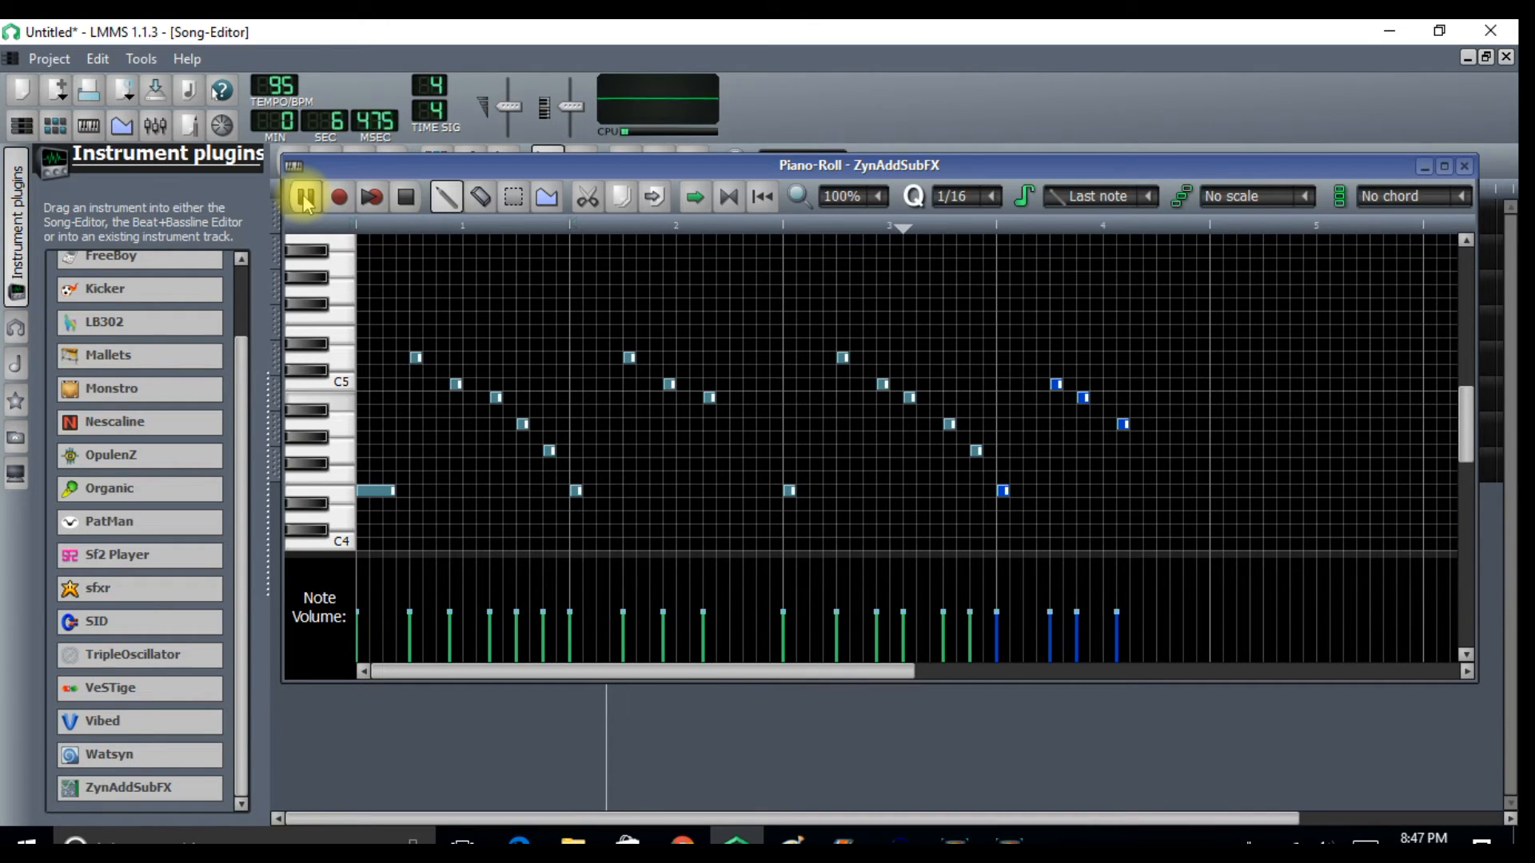
{"action": "left_click", "coordinate": [406, 196]}
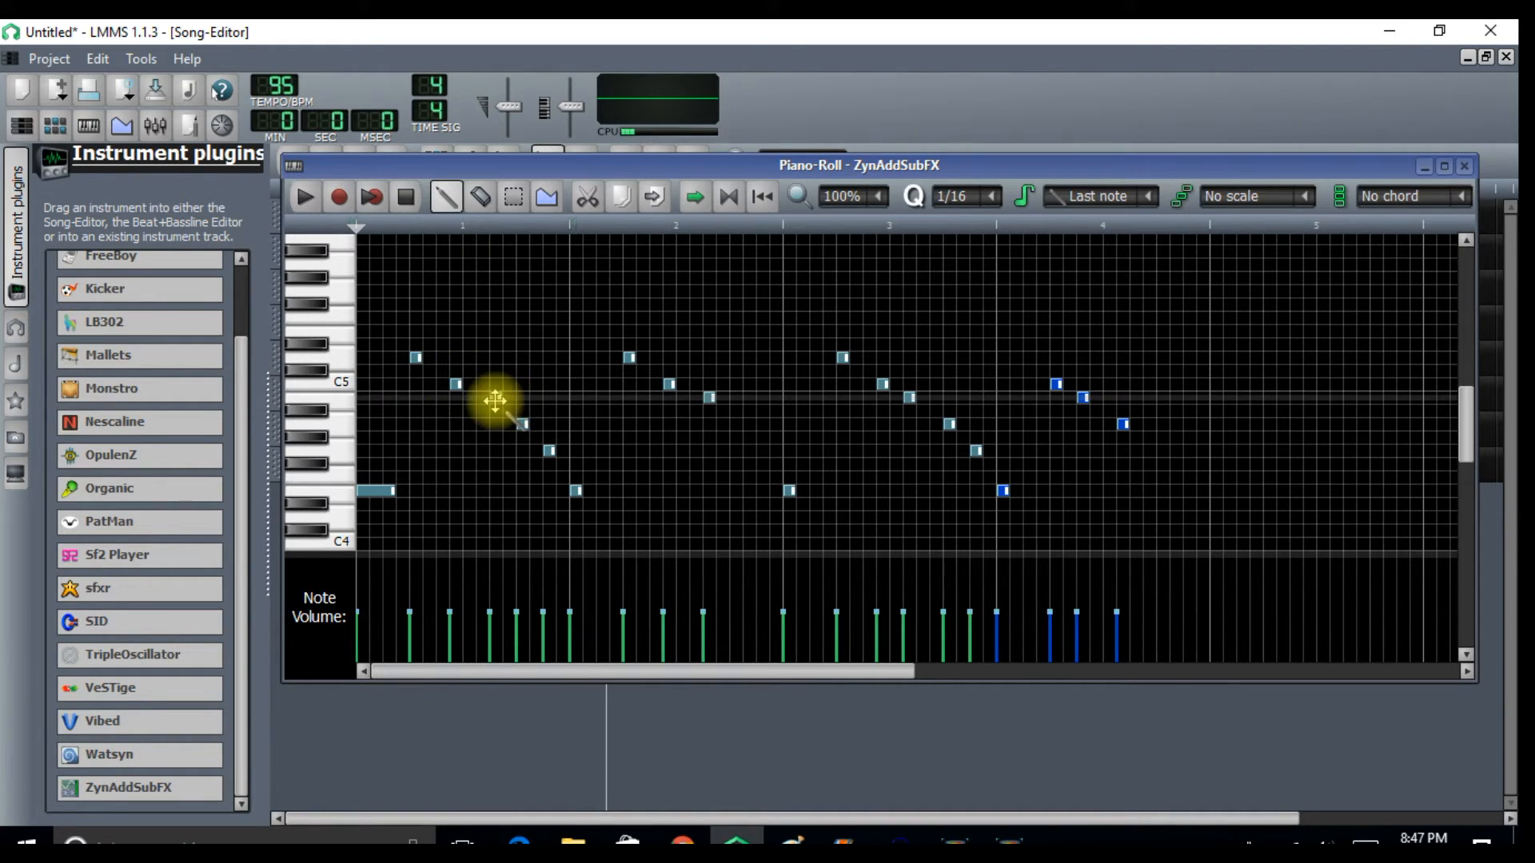
- Shift the first phrase's B4 and A4 notes one sixteenth earlier and check the timing by playing it back
{"action": "left_click_drag", "start_coordinate": [492, 394], "coordinate": [503, 421]}
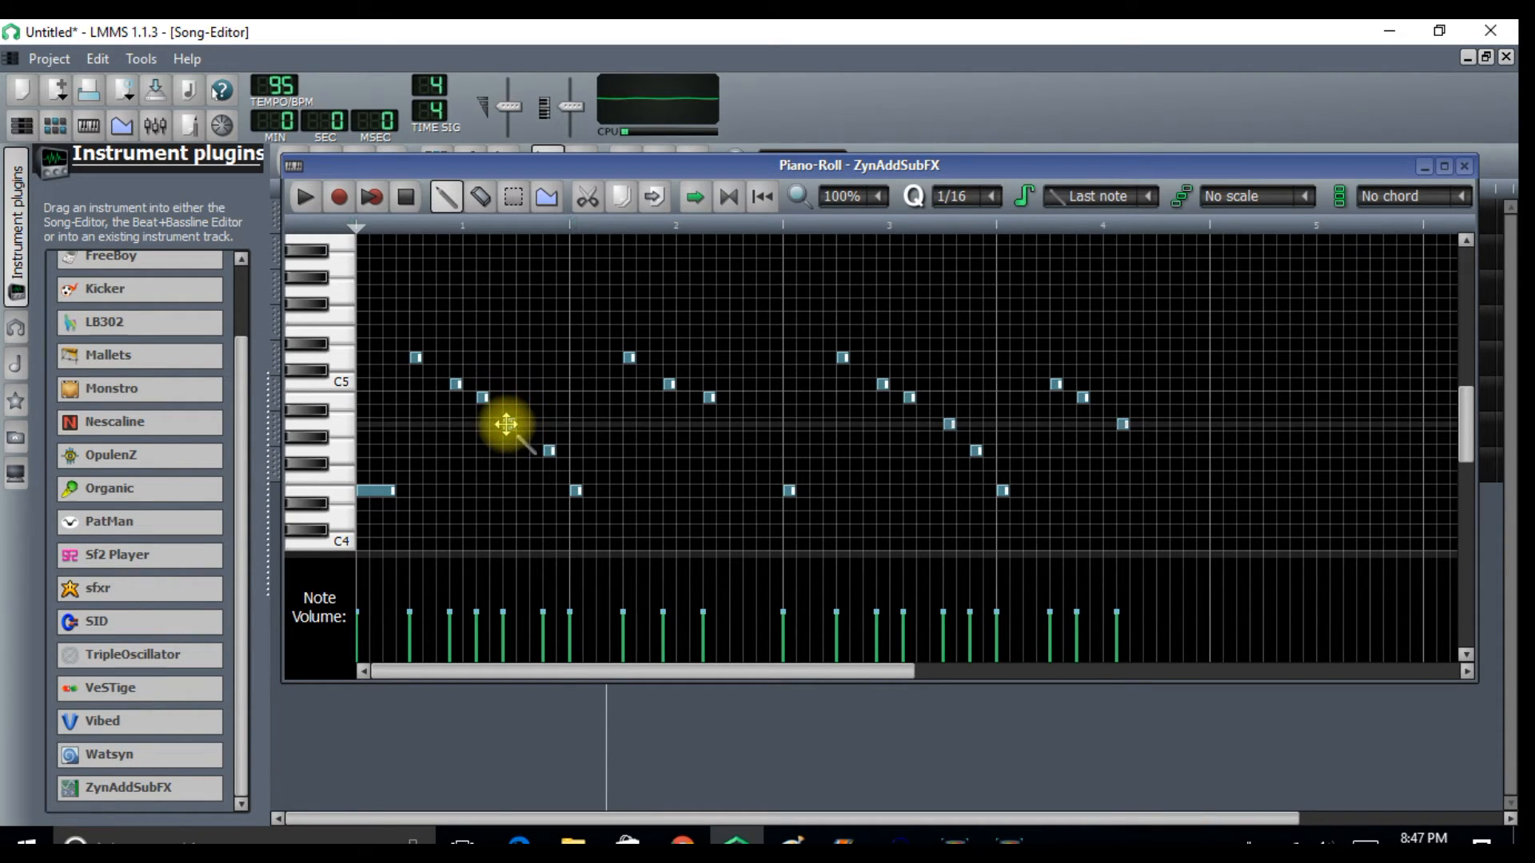
{"action": "left_click", "coordinate": [307, 201]}
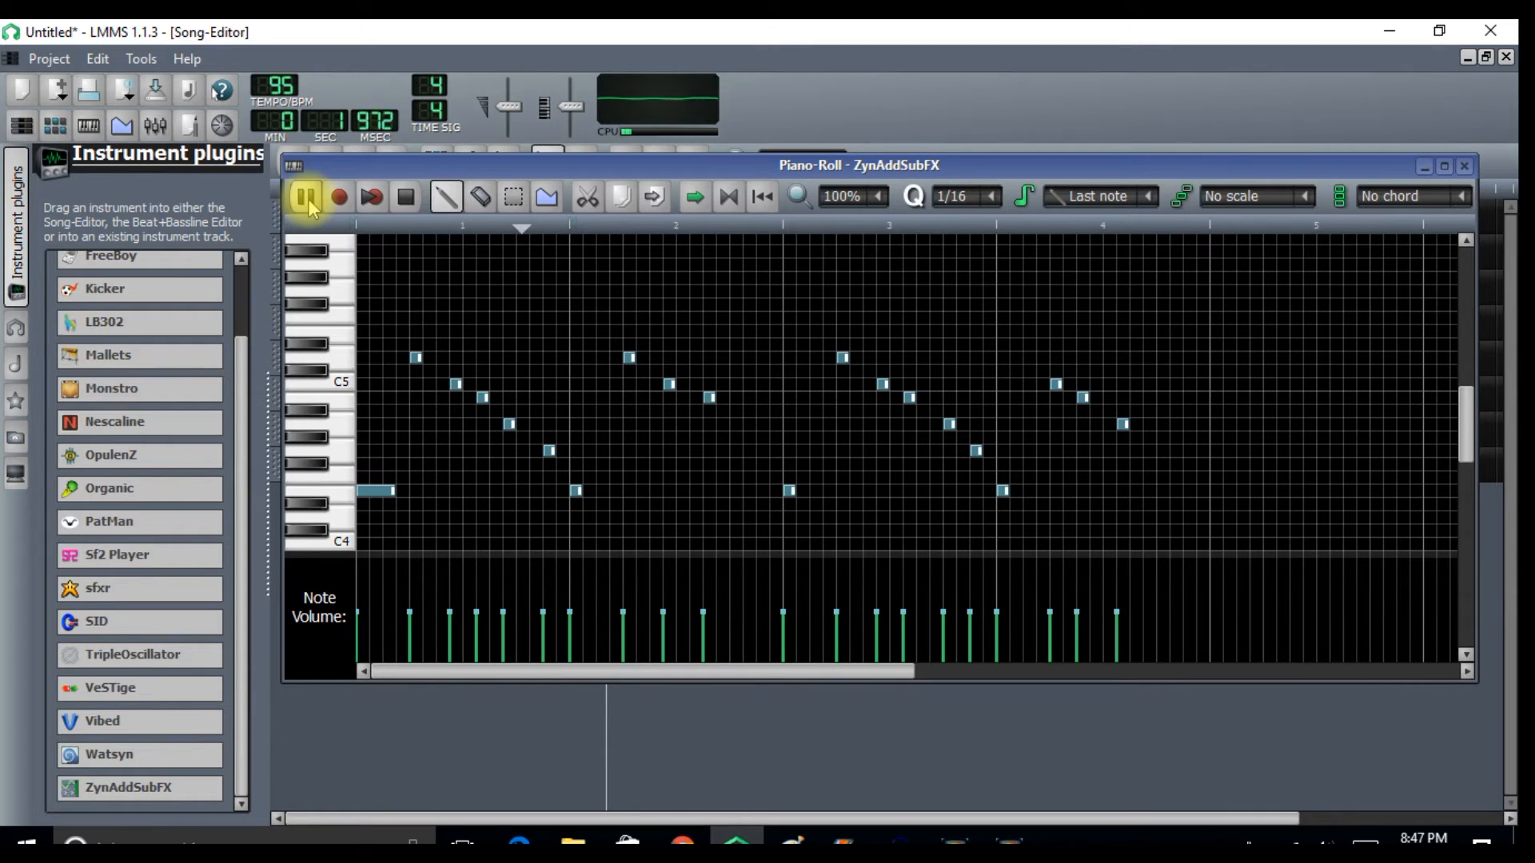
{"action": "left_click", "coordinate": [405, 197]}
- Transpose the whole melody up one octave during playback, listen to it and stop
{"action": "left_click", "coordinate": [298, 197]}
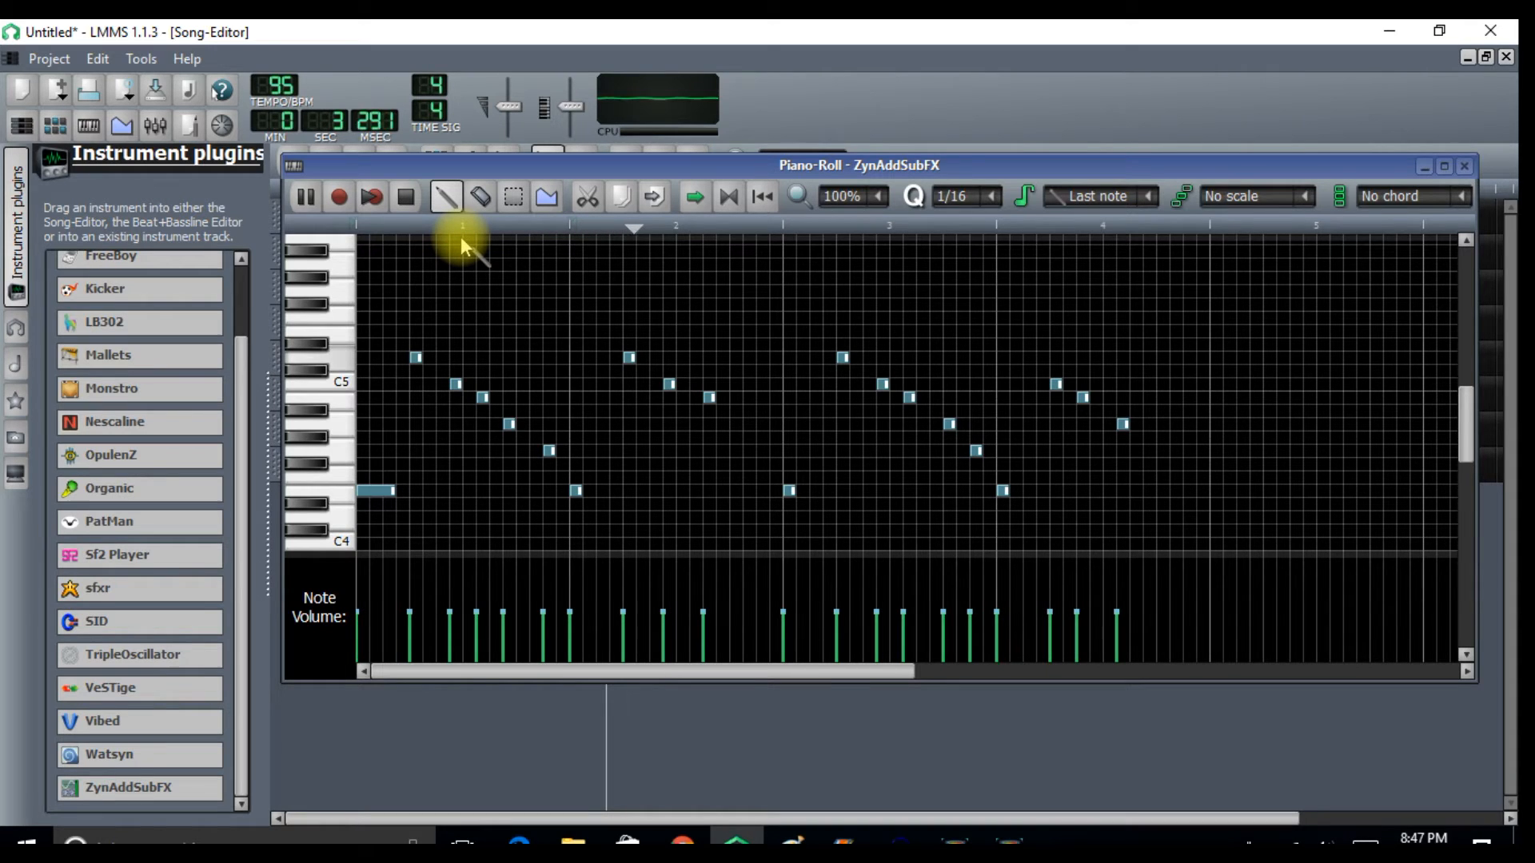
{"action": "key", "text": "ctrl+Up"}
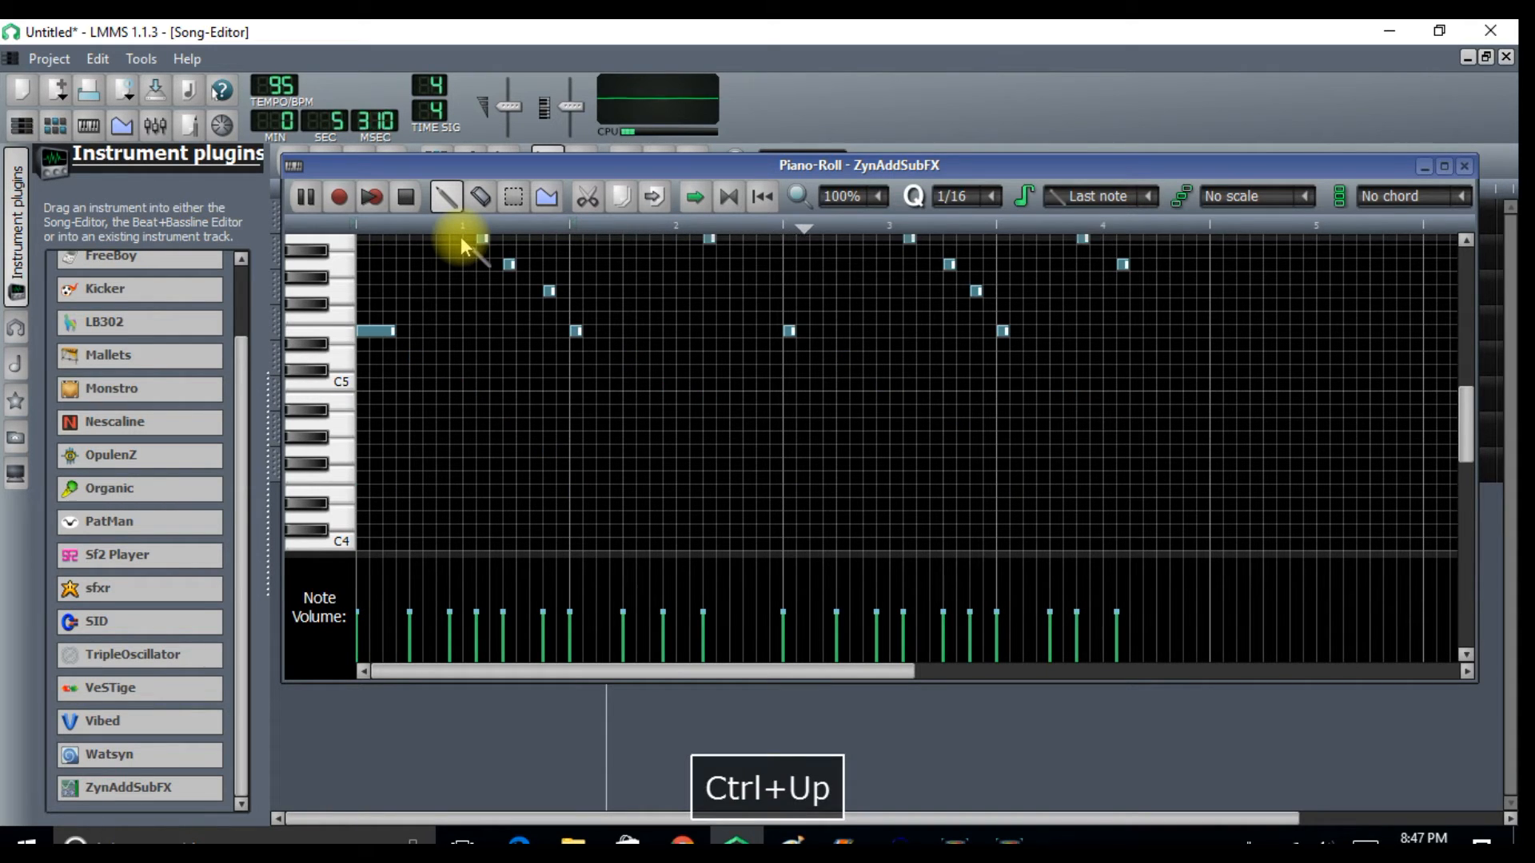
{"action": "left_click_drag", "start_coordinate": [1470, 411], "coordinate": [1469, 372]}
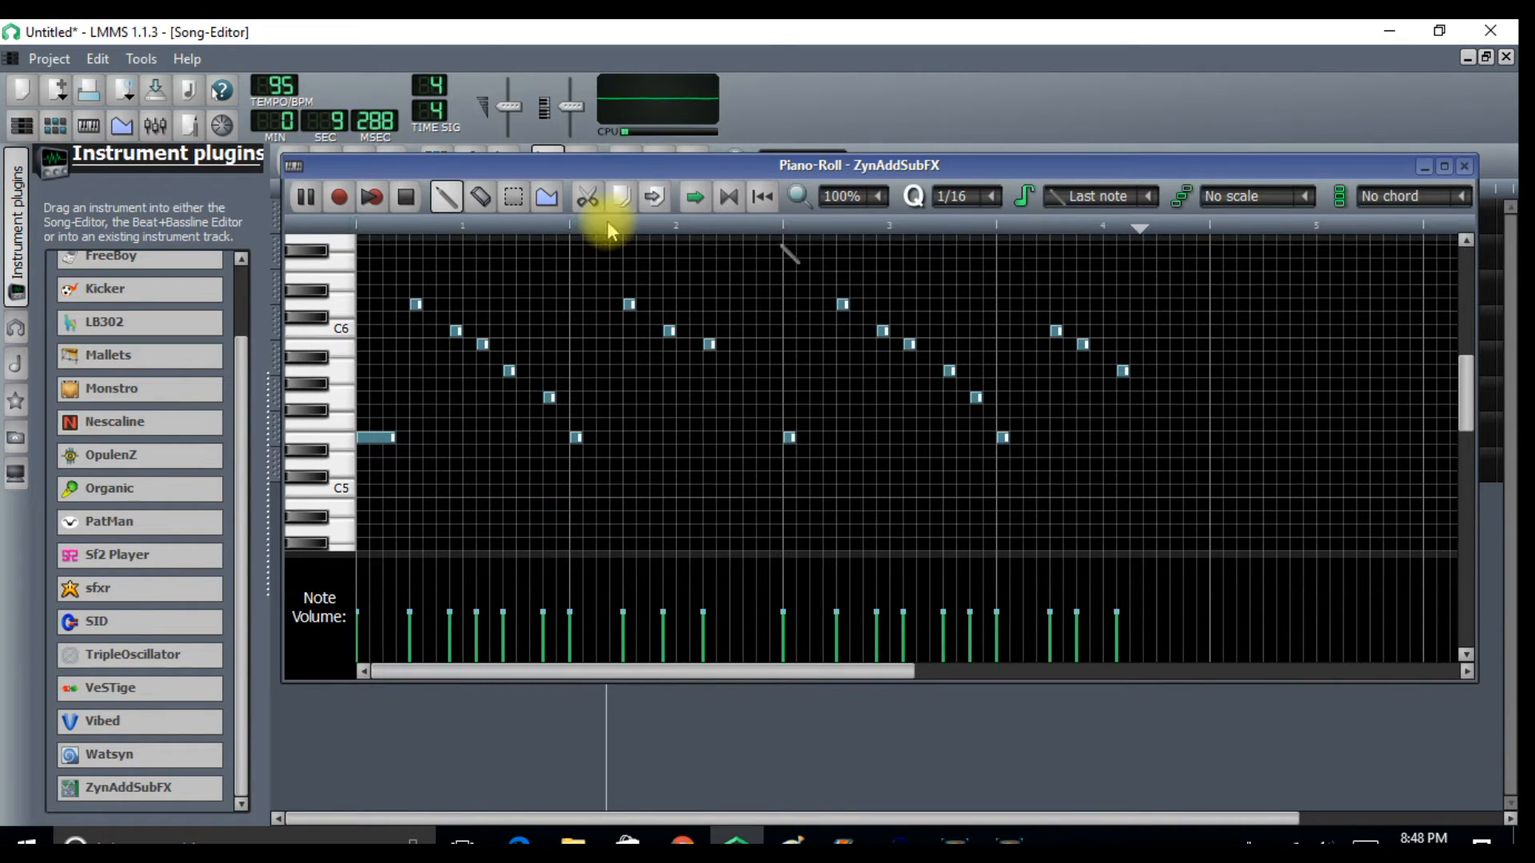
{"action": "left_click", "coordinate": [405, 197]}
- Shift C6 and B5 in the first phrase and C6, B5 and A5 in bar 3 one sixteenth earlier, and play the result
{"action": "mouse_move", "coordinate": [456, 330]}
{"action": "left_mouse_down"}
{"action": "mouse_move", "coordinate": [436, 331]}
{"action": "mouse_move", "coordinate": [478, 346]}
{"action": "mouse_move", "coordinate": [464, 347]}
{"action": "left_mouse_up"}
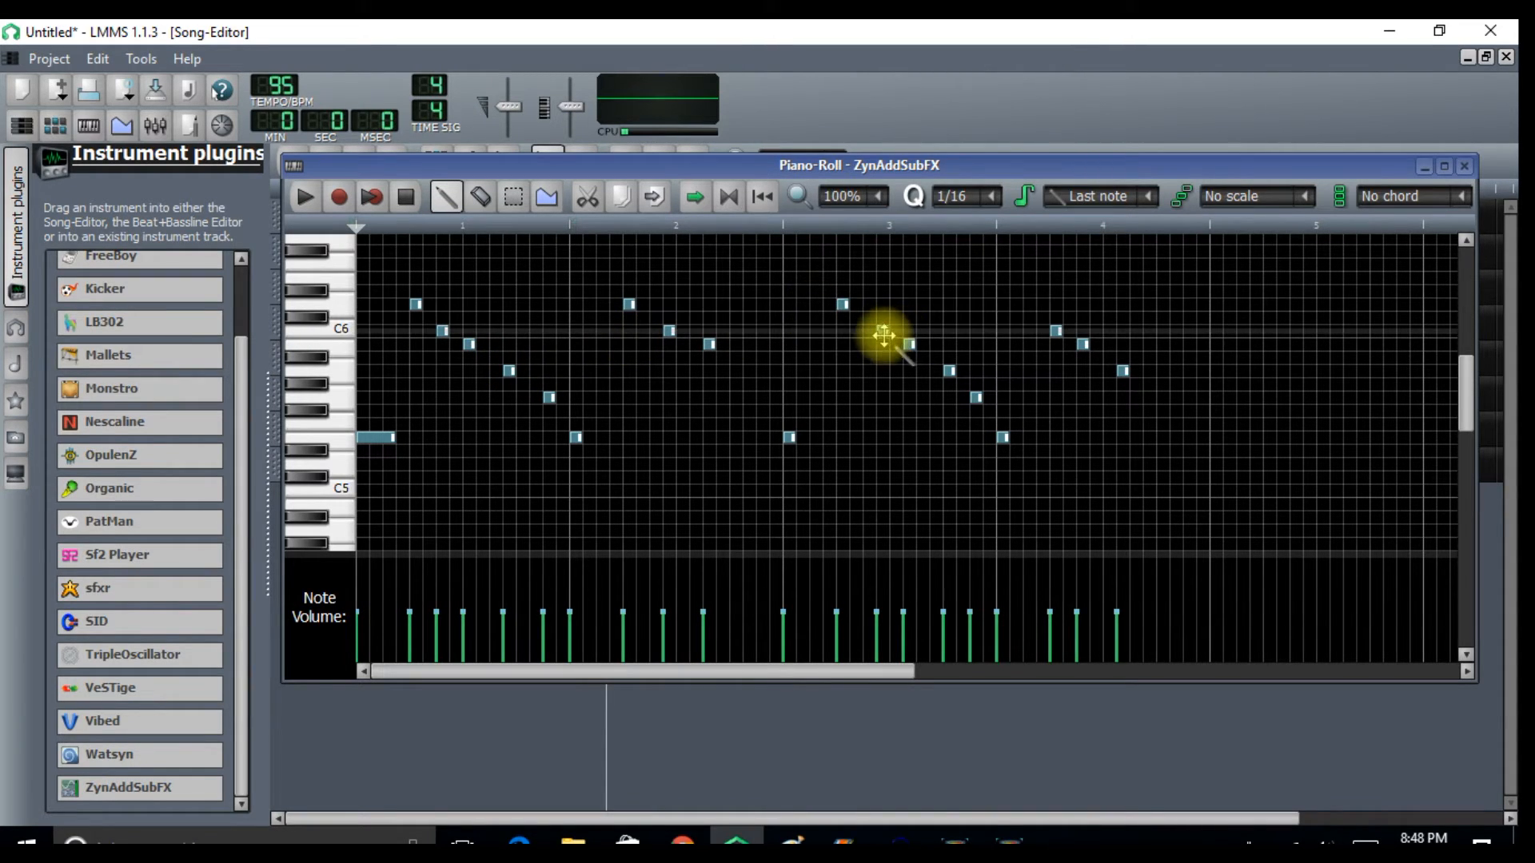
{"action": "mouse_move", "coordinate": [882, 334]}
{"action": "left_mouse_down"}
{"action": "mouse_move", "coordinate": [867, 333]}
{"action": "mouse_move", "coordinate": [890, 342]}
{"action": "left_mouse_up"}
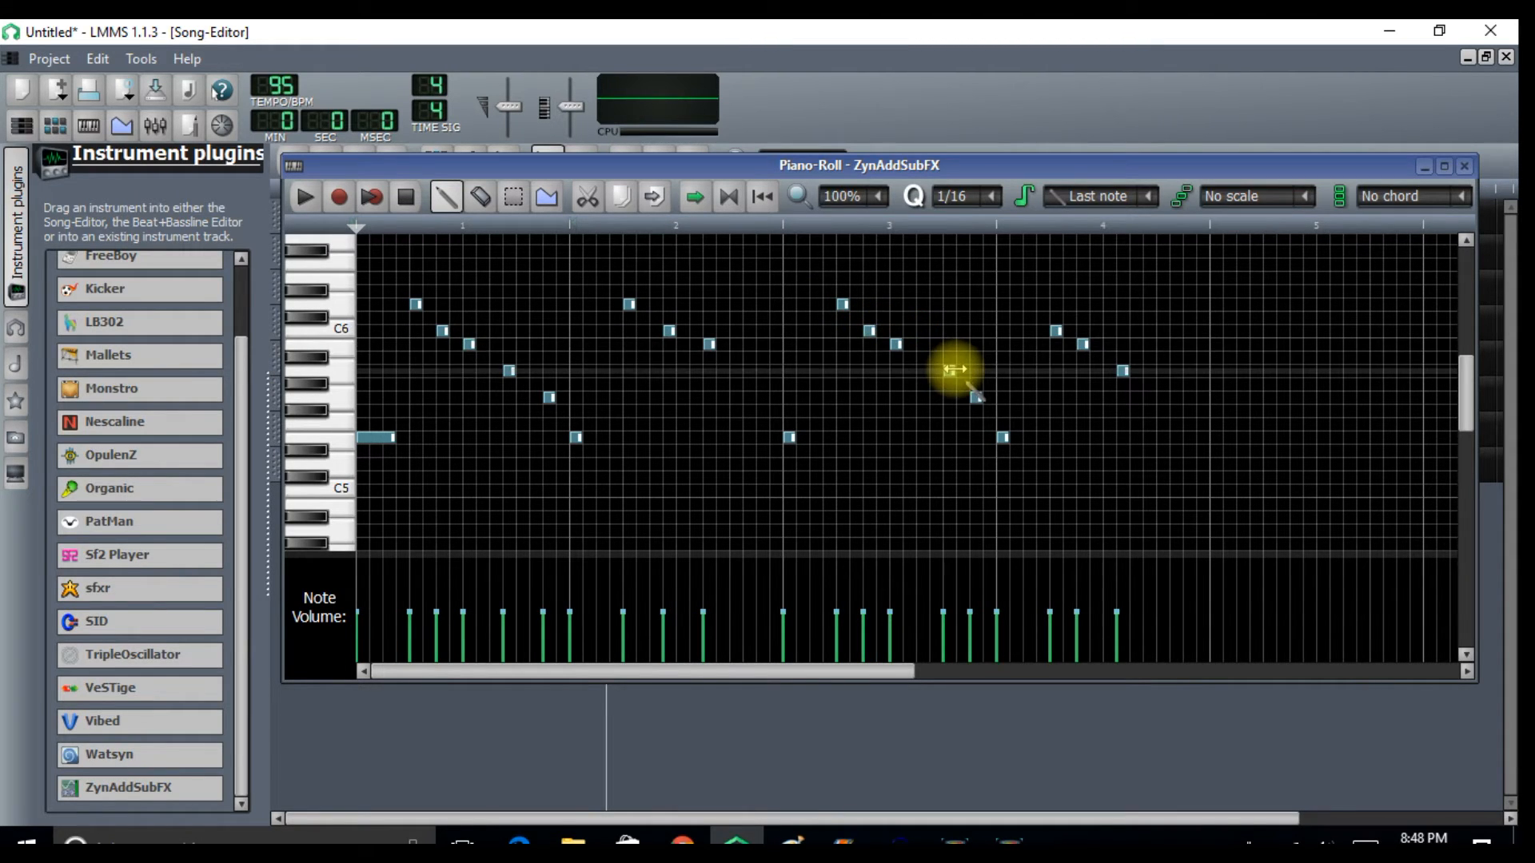
{"action": "left_click_drag", "start_coordinate": [952, 369], "coordinate": [924, 370]}
{"action": "left_click", "coordinate": [302, 198]}
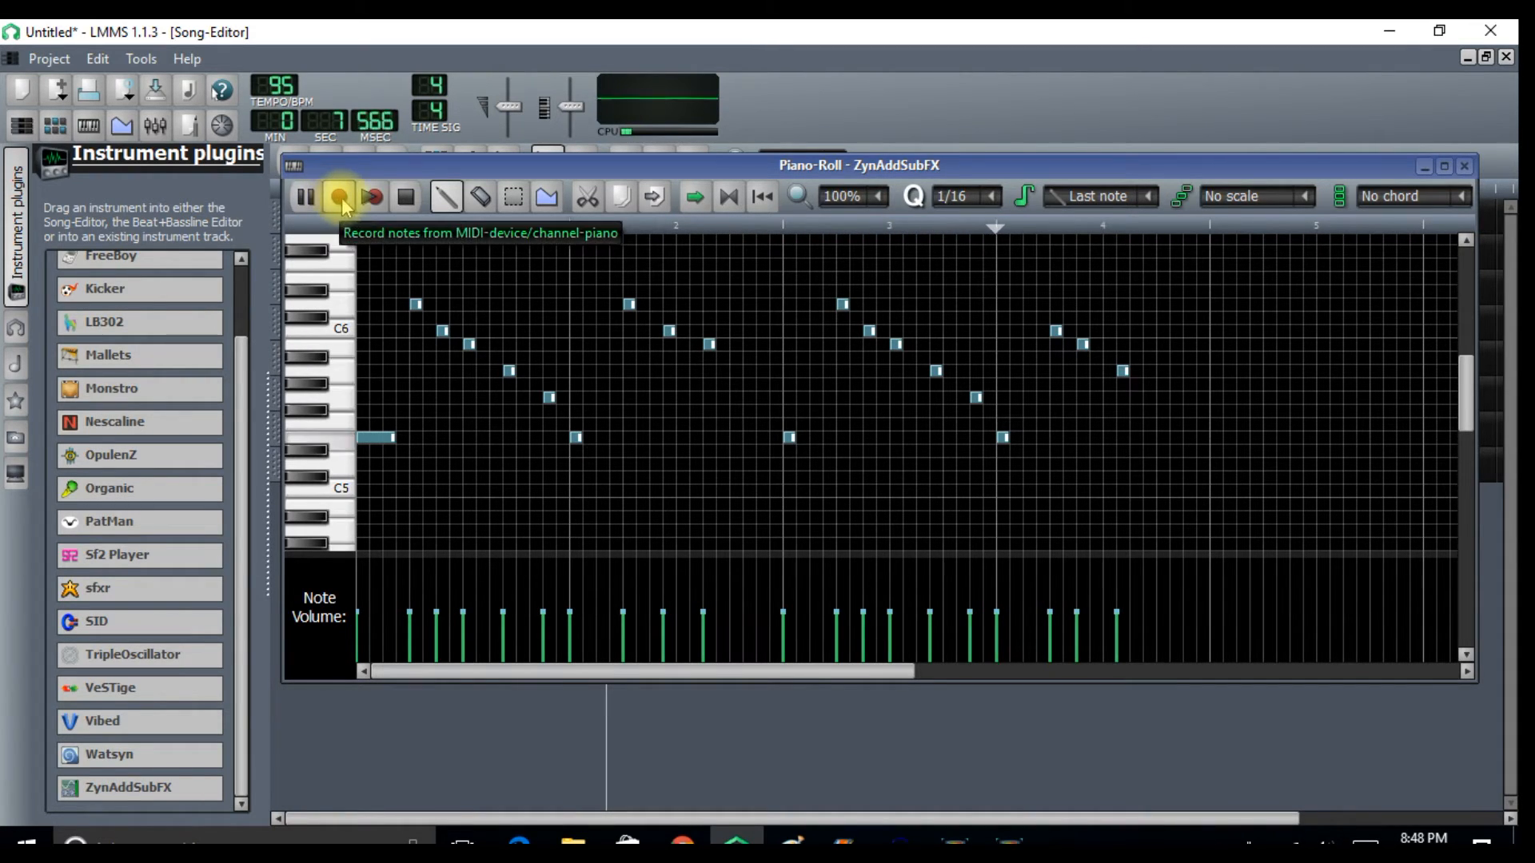
{"action": "left_click", "coordinate": [407, 201]}
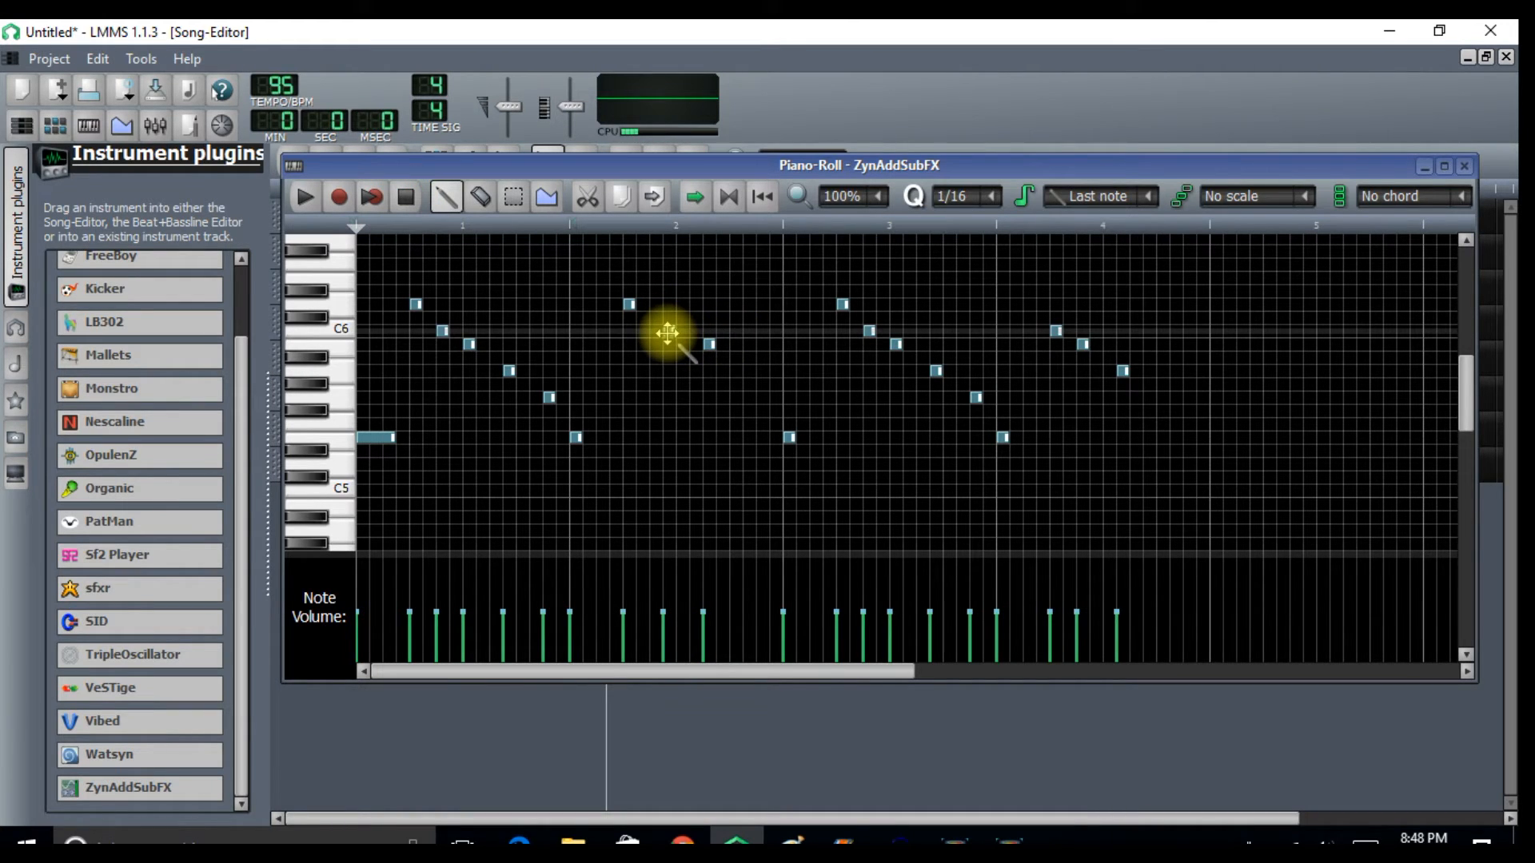
- Shift bar 2's C6 one sixteenth earlier, and during playback lengthen the E5 notes starting bars 2, 3 and 4 to two sixteenths
{"action": "left_click_drag", "start_coordinate": [666, 333], "coordinate": [654, 332]}
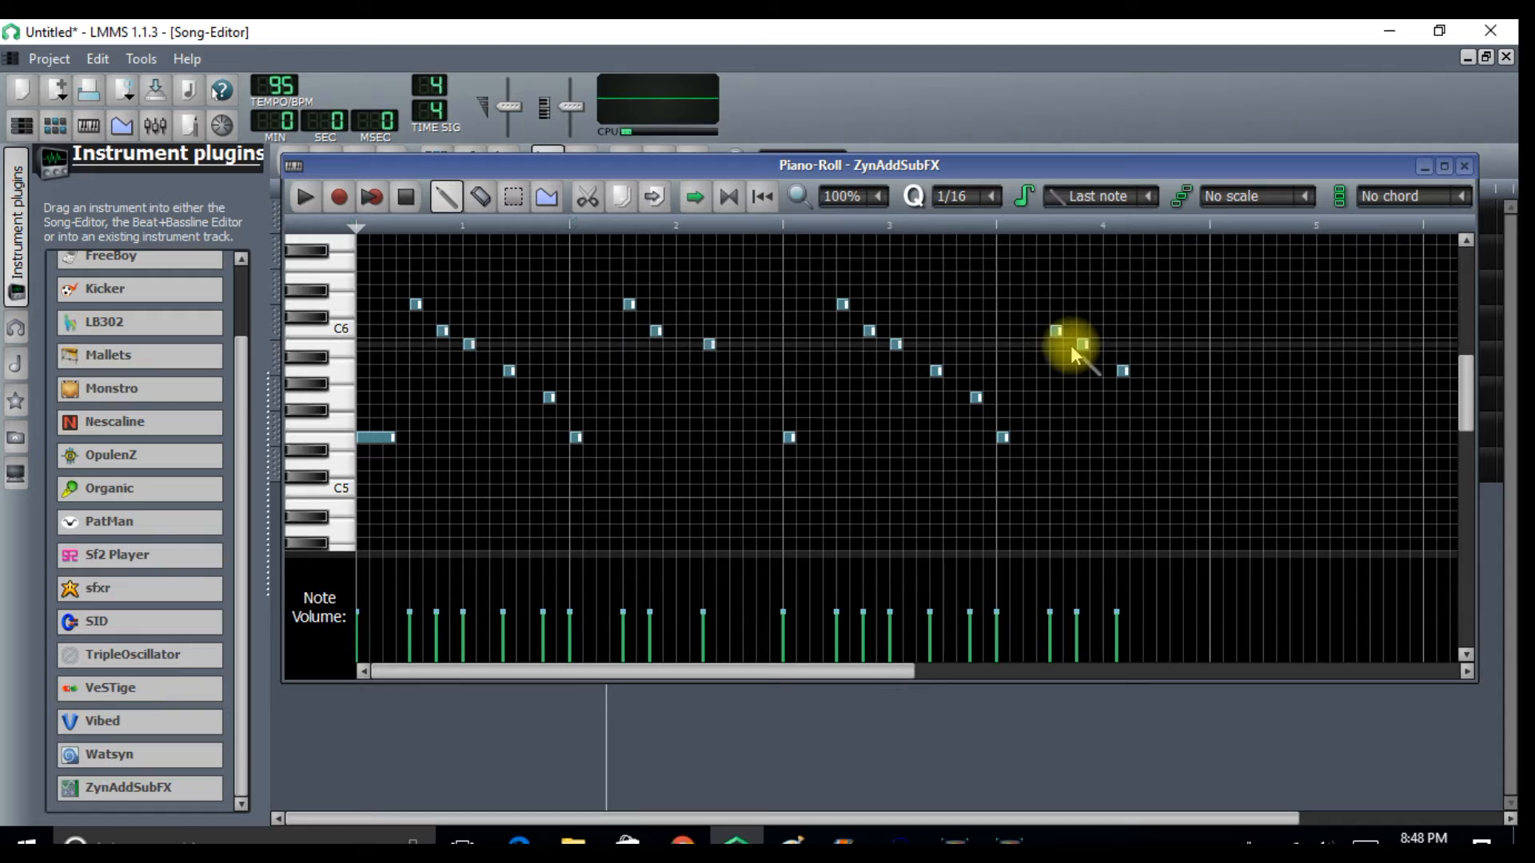
{"action": "left_click", "coordinate": [304, 200]}
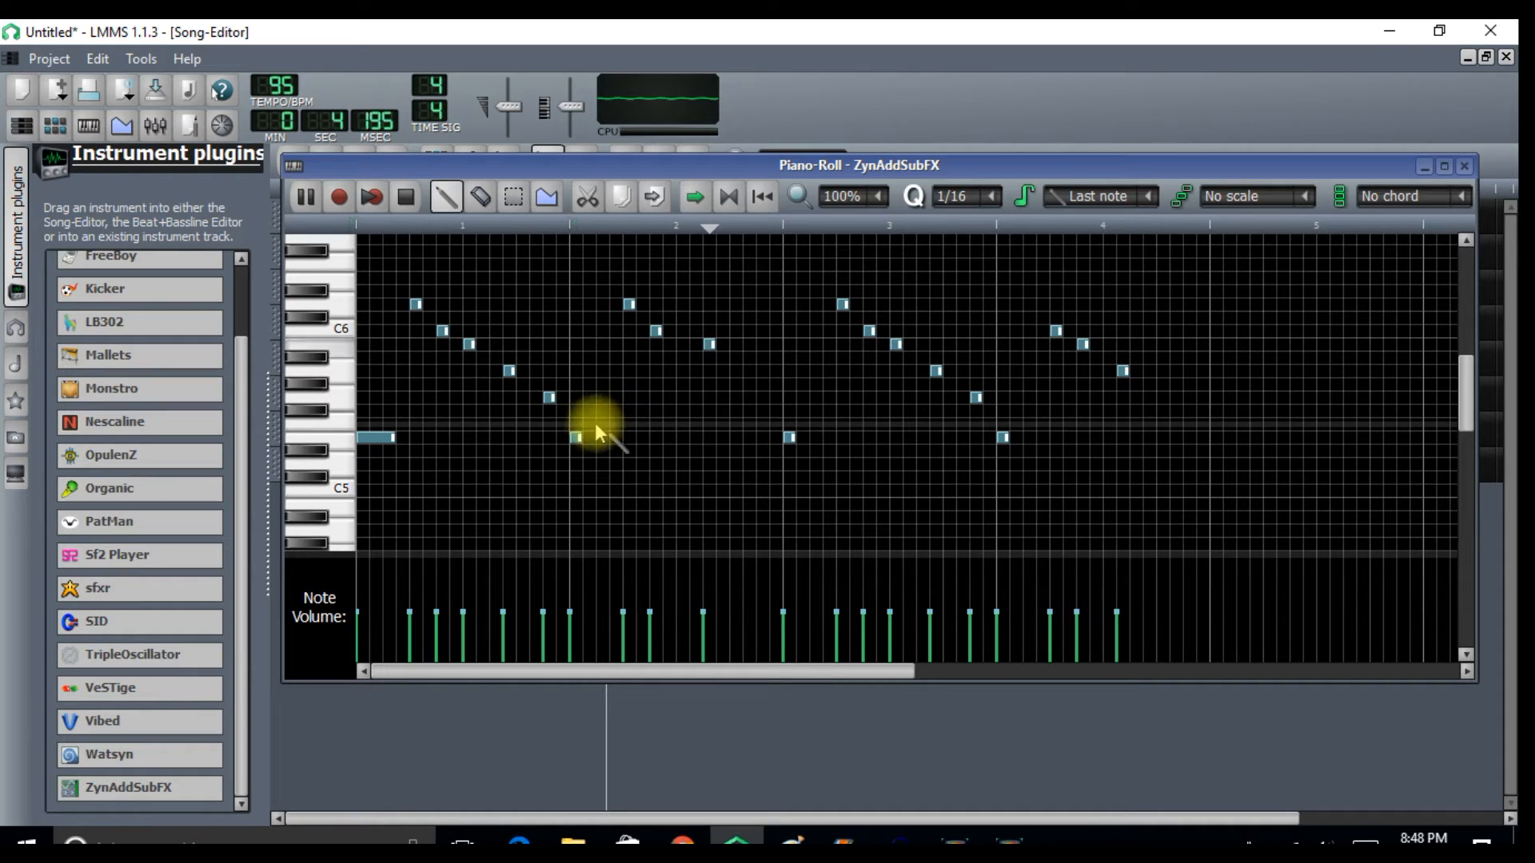
{"action": "left_click_drag", "start_coordinate": [581, 437], "coordinate": [599, 435]}
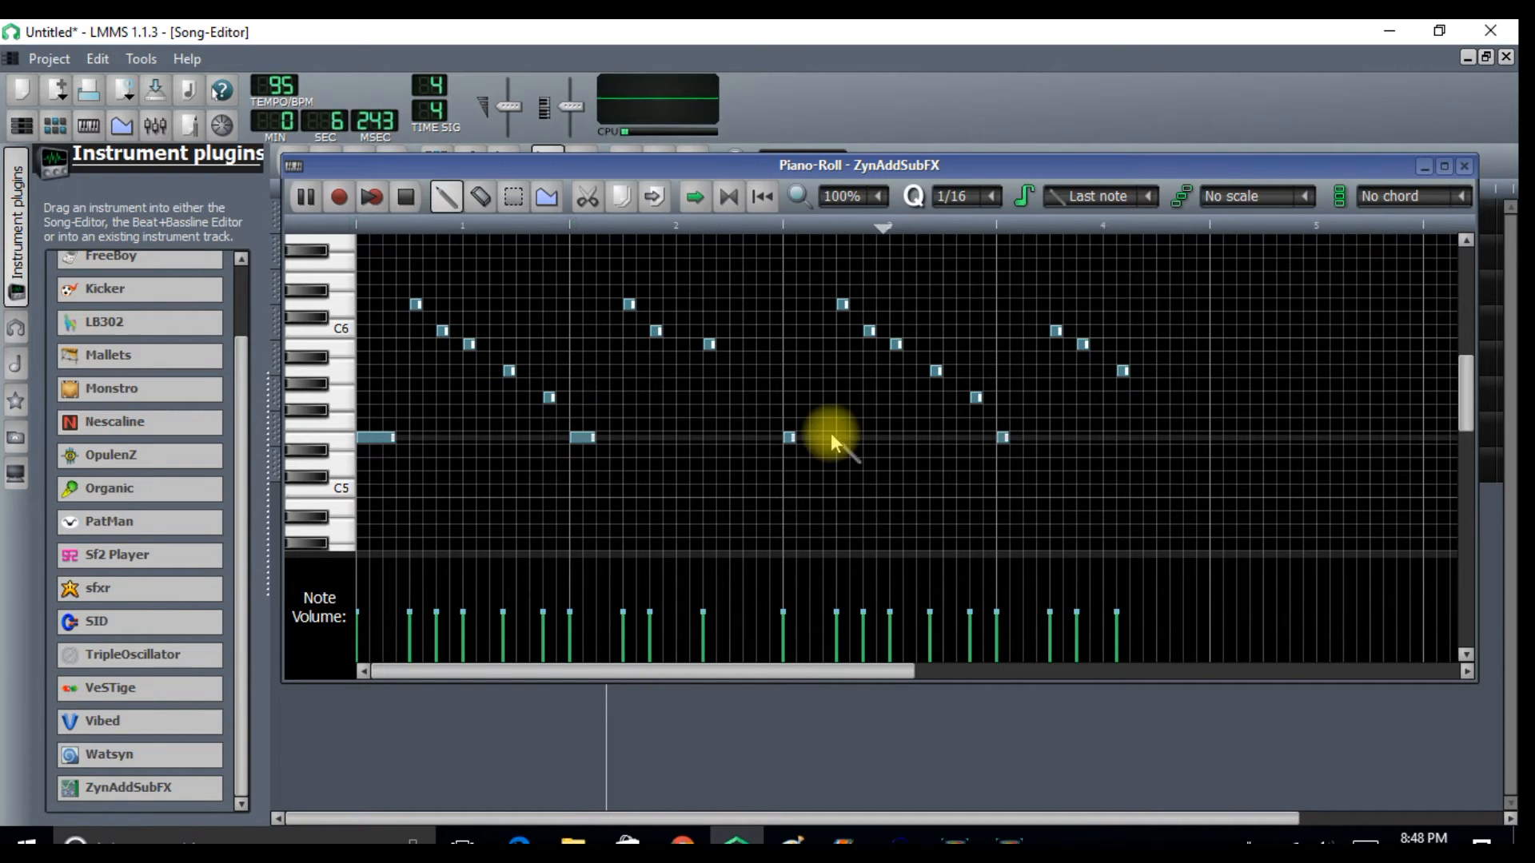
{"action": "left_click_drag", "start_coordinate": [796, 437], "coordinate": [815, 439]}
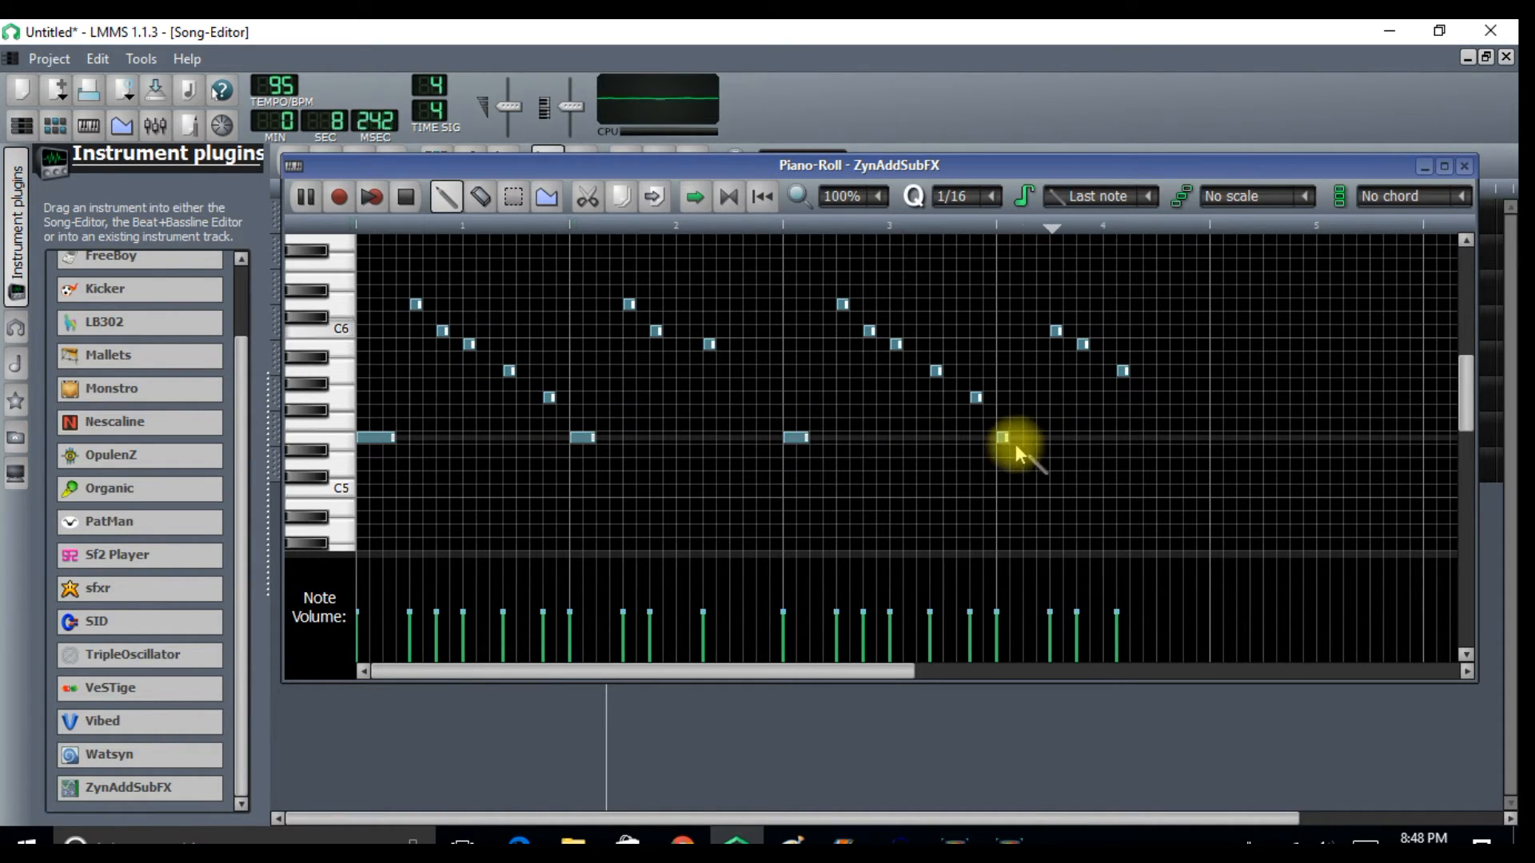
{"action": "left_click_drag", "start_coordinate": [1007, 440], "coordinate": [1025, 439]}
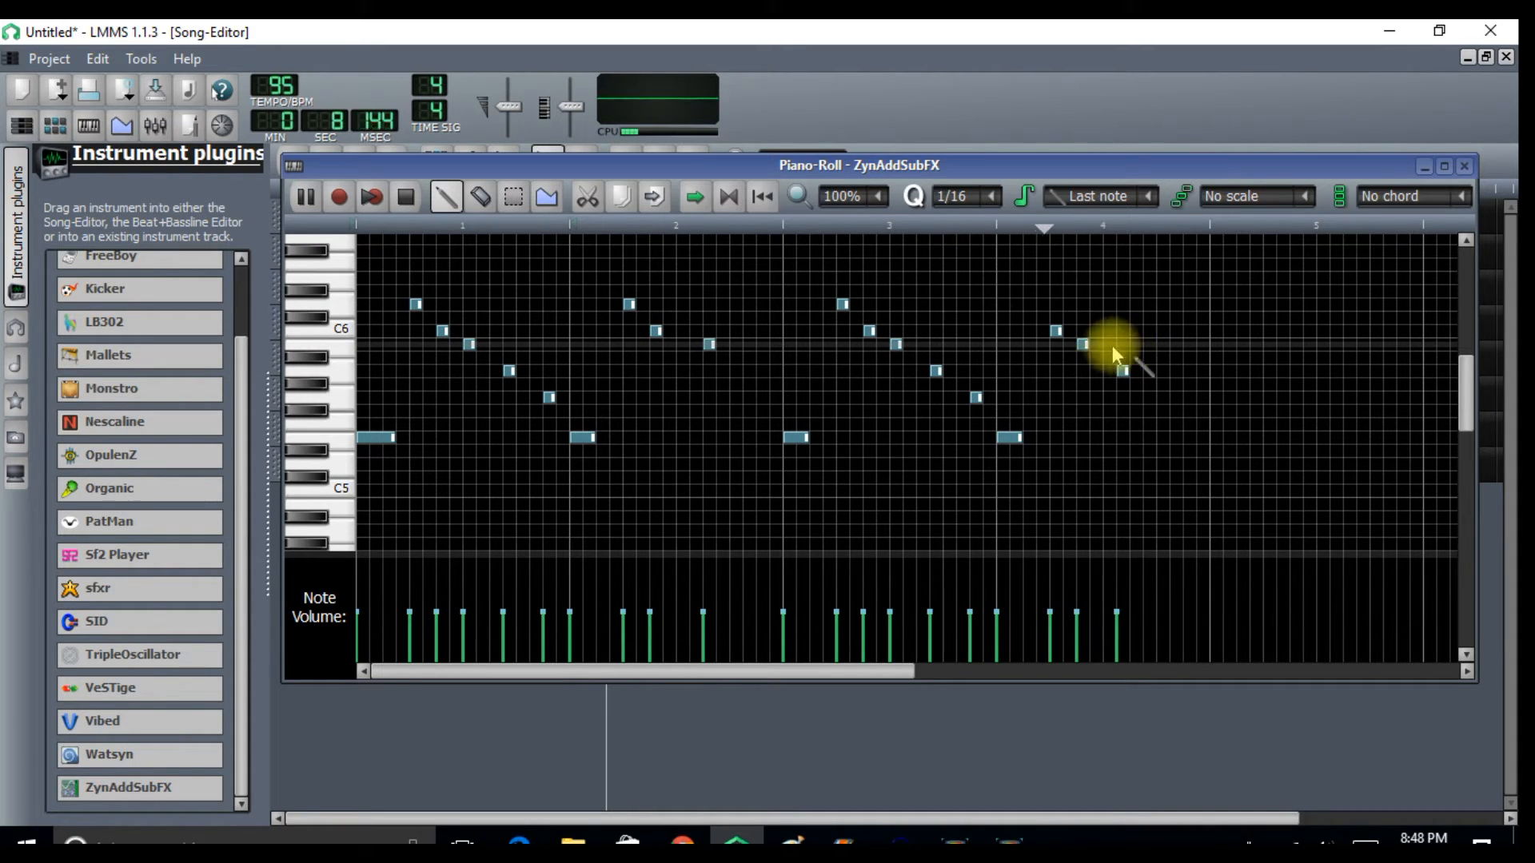
{"action": "left_click", "coordinate": [405, 196]}
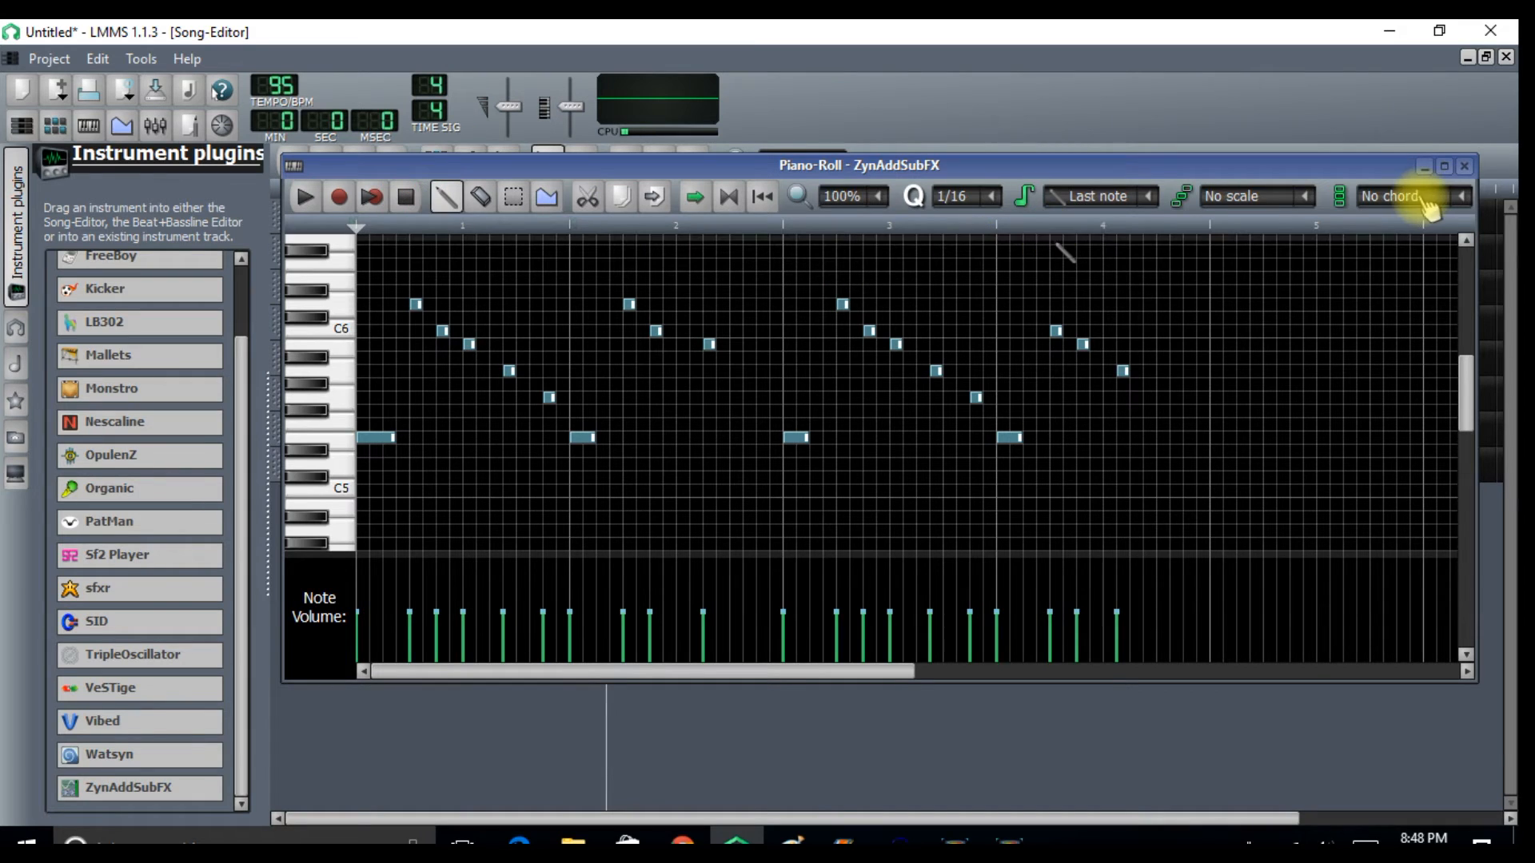
{"action": "left_click", "coordinate": [1465, 166]}
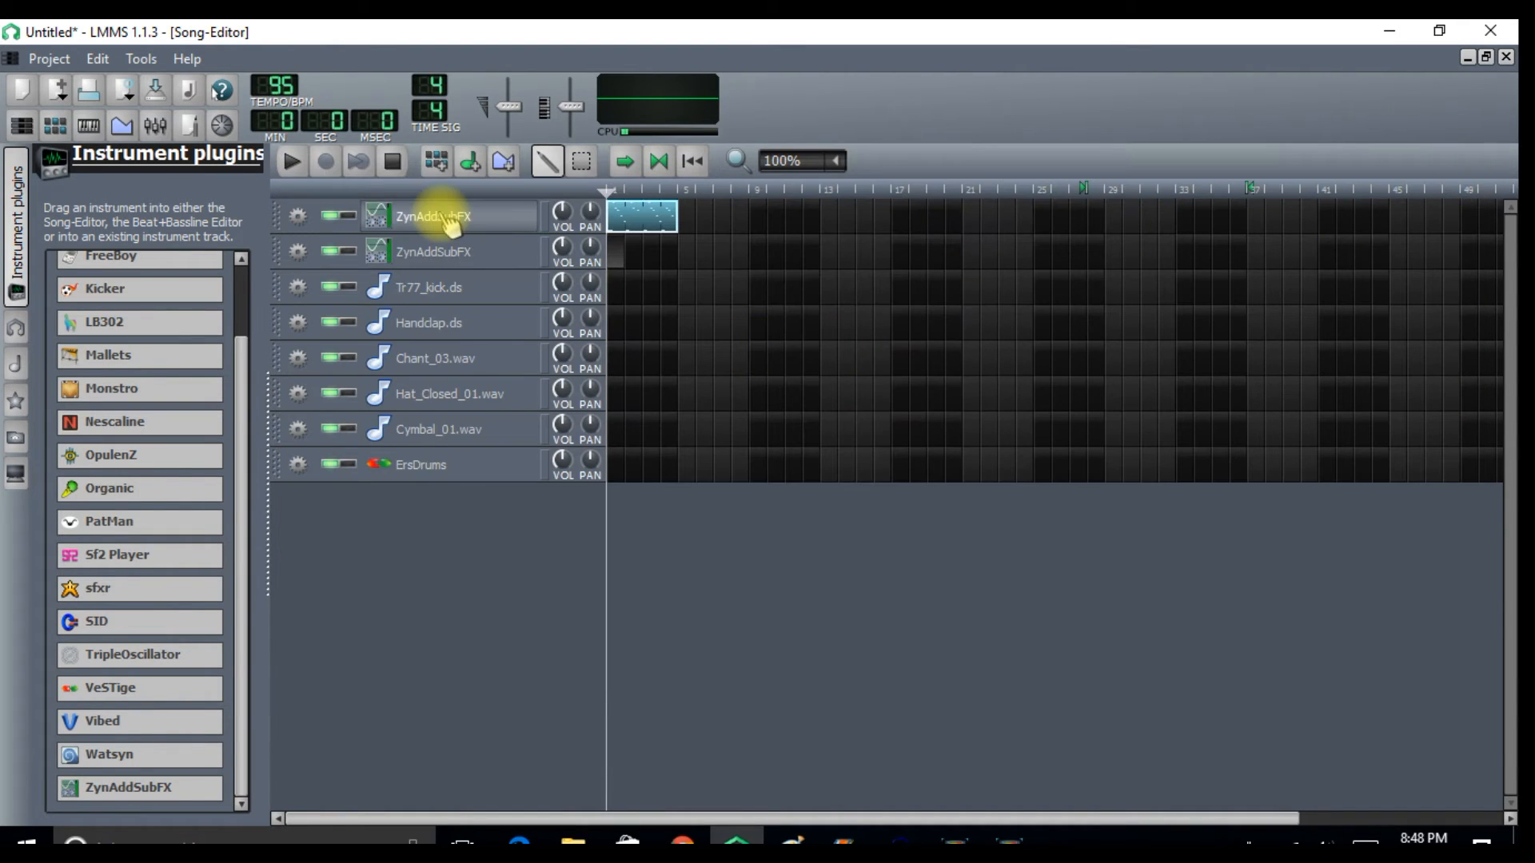
- Add the Calf Reverb LADSPA effect to the first ZynAddSubFX track's effects chain
{"action": "left_click", "coordinate": [448, 220]}
{"action": "left_click", "coordinate": [1068, 447]}
{"action": "left_click", "coordinate": [1063, 708]}
{"action": "type", "text": "rev"}
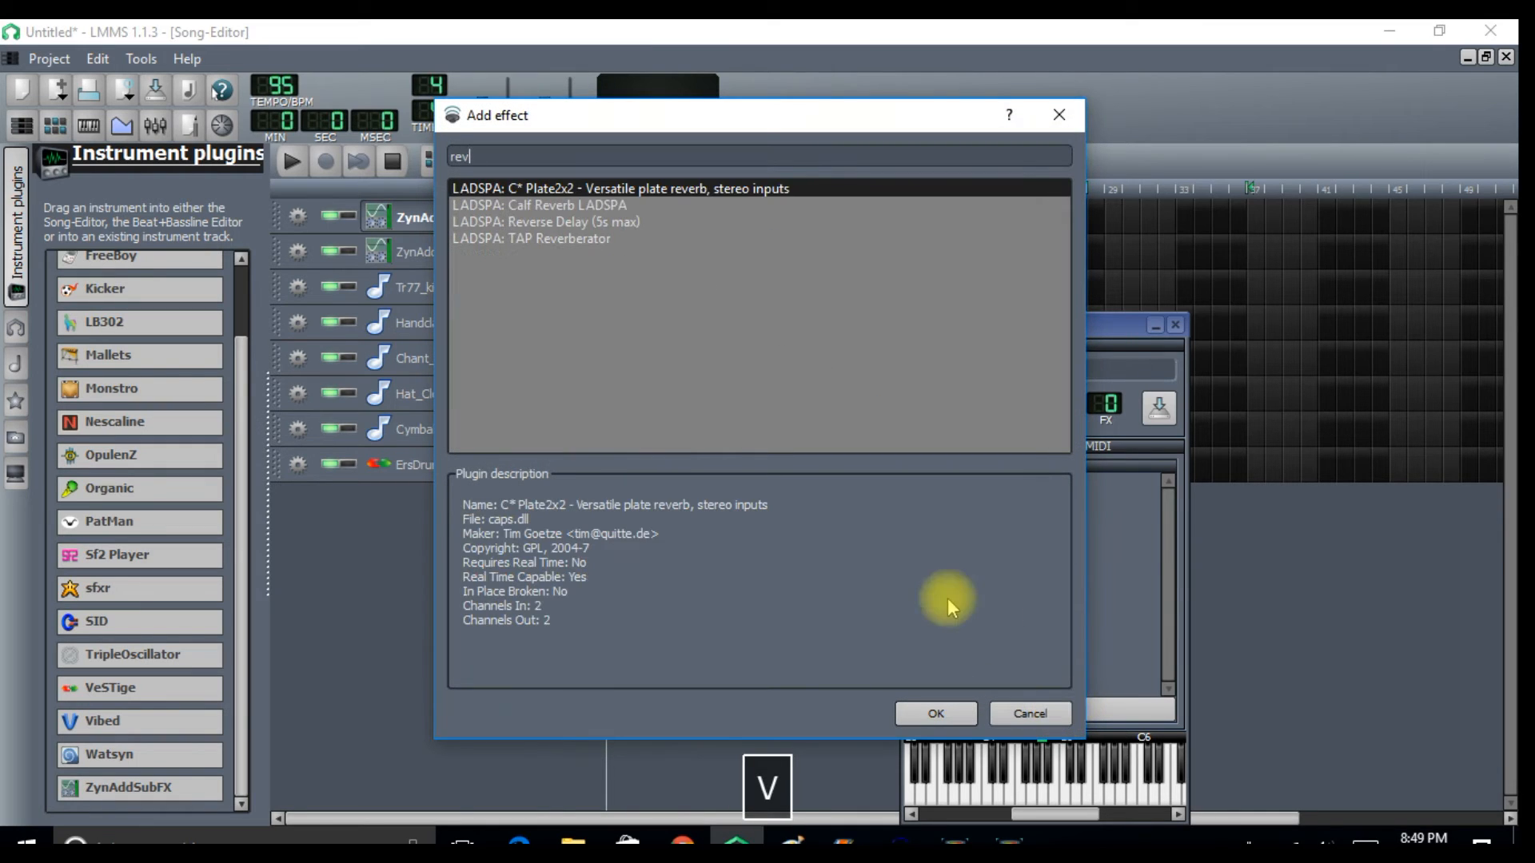
{"action": "left_click", "coordinate": [720, 205]}
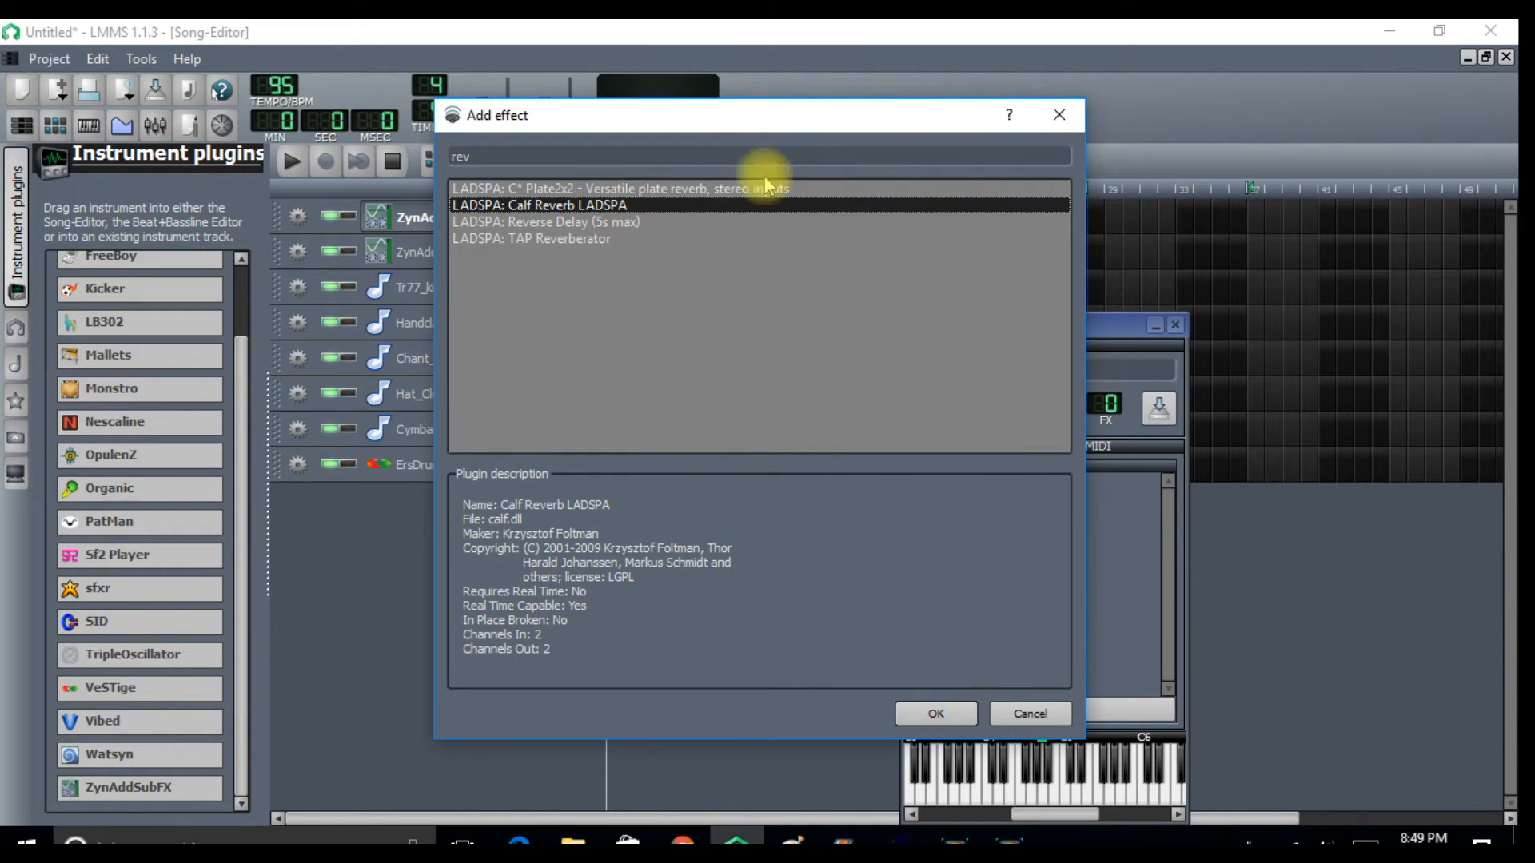
{"action": "double_click", "coordinate": [817, 207]}
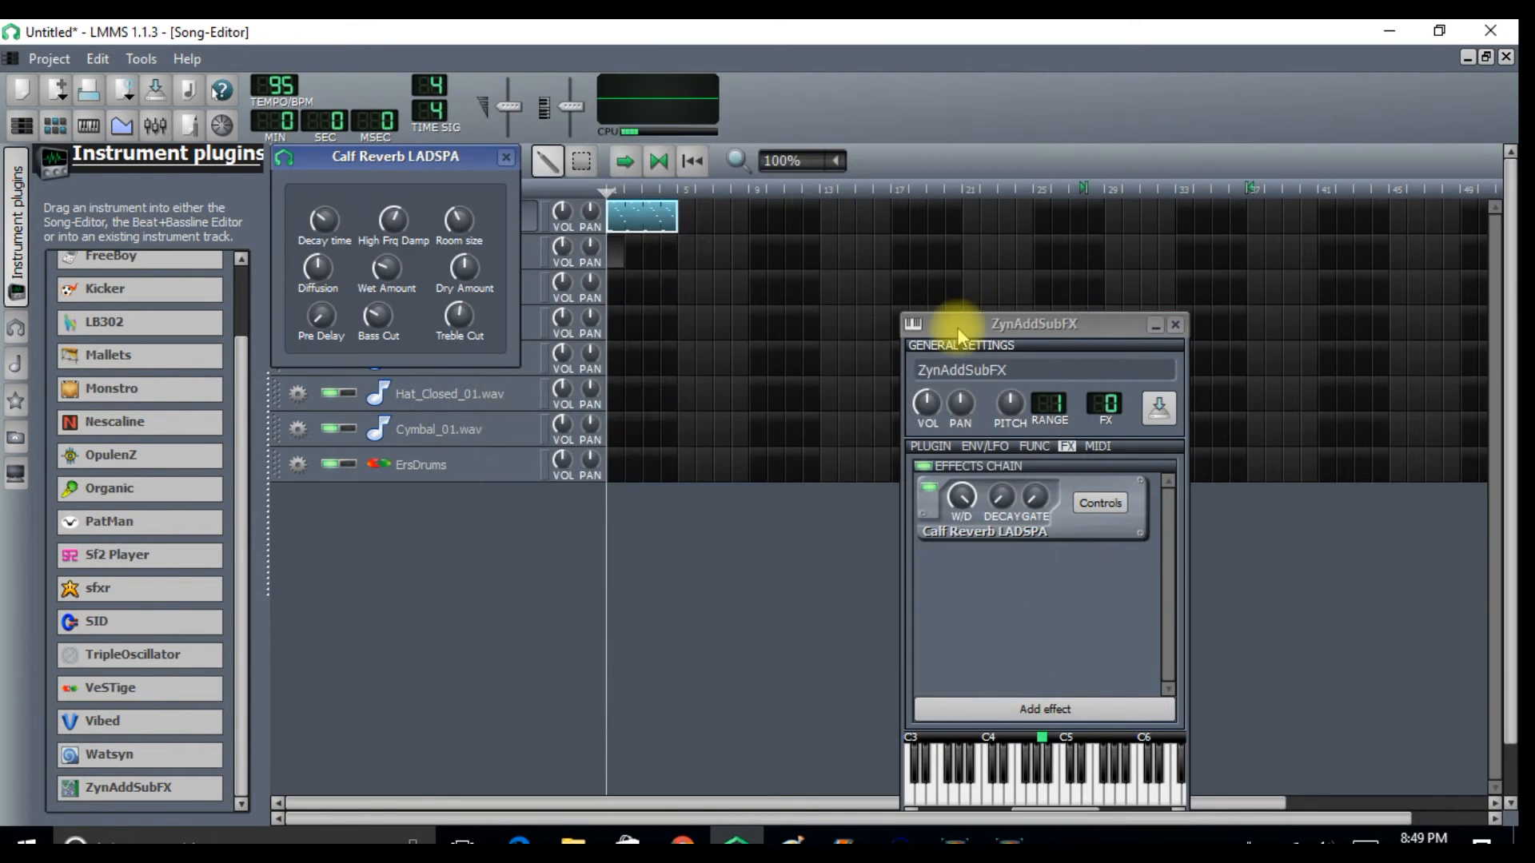
{"action": "left_click", "coordinate": [1098, 500]}
{"action": "left_click", "coordinate": [1176, 325]}
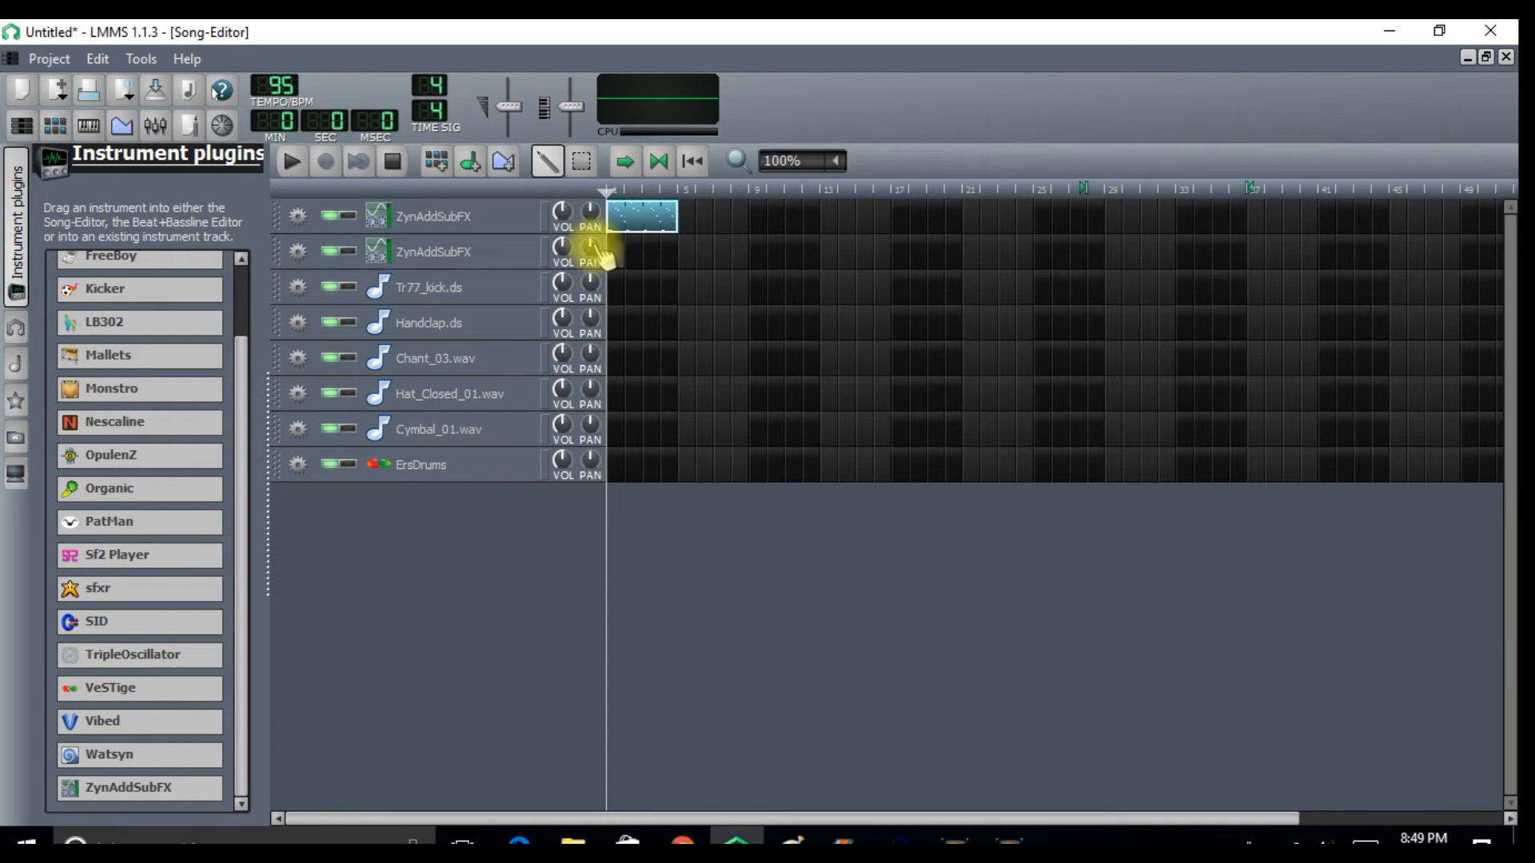
- Copy the first ZynAddSubFX track's melody pattern onto the second ZynAddSubFX track's pattern at bar 1
{"action": "right_click", "coordinate": [639, 220]}
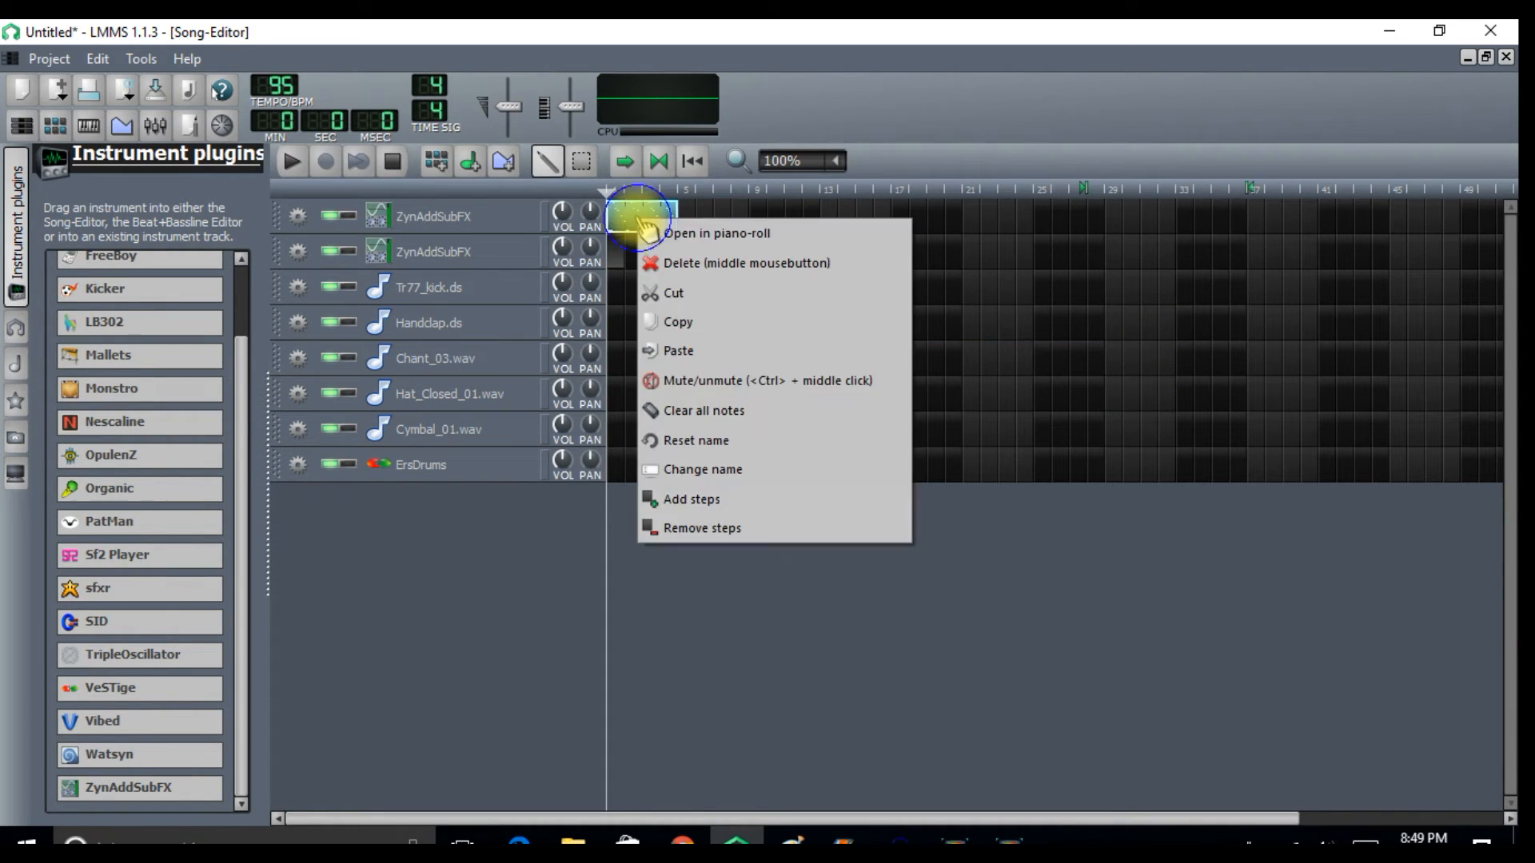
{"action": "left_click", "coordinate": [665, 315]}
{"action": "right_click", "coordinate": [615, 254]}
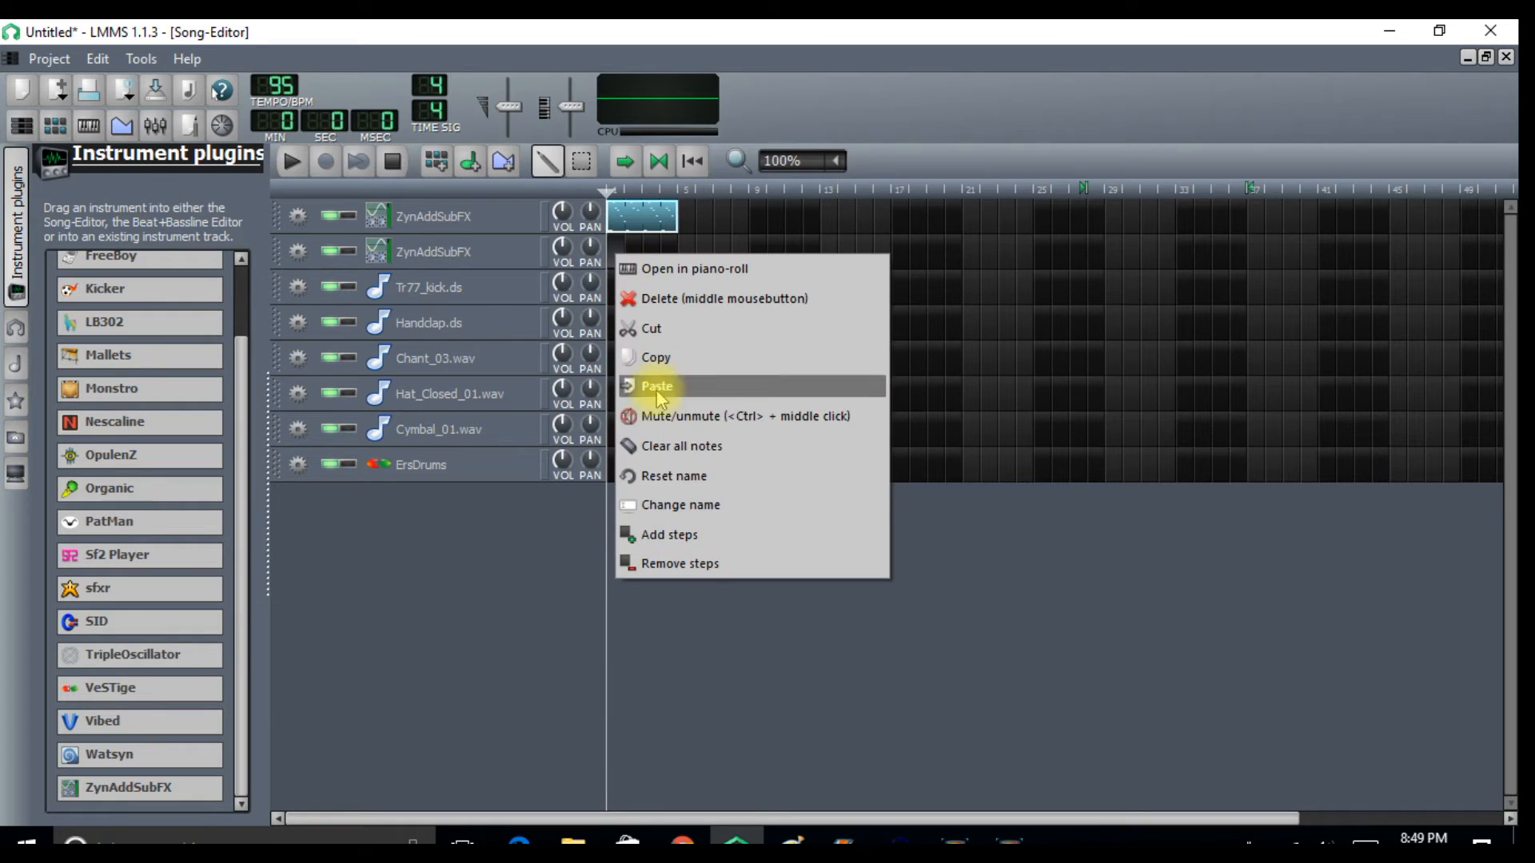
{"action": "left_click", "coordinate": [637, 386]}
- Transpose the second ZynAddSubFX track's copied melody down three octaves and listen to it
{"action": "double_click", "coordinate": [637, 254]}
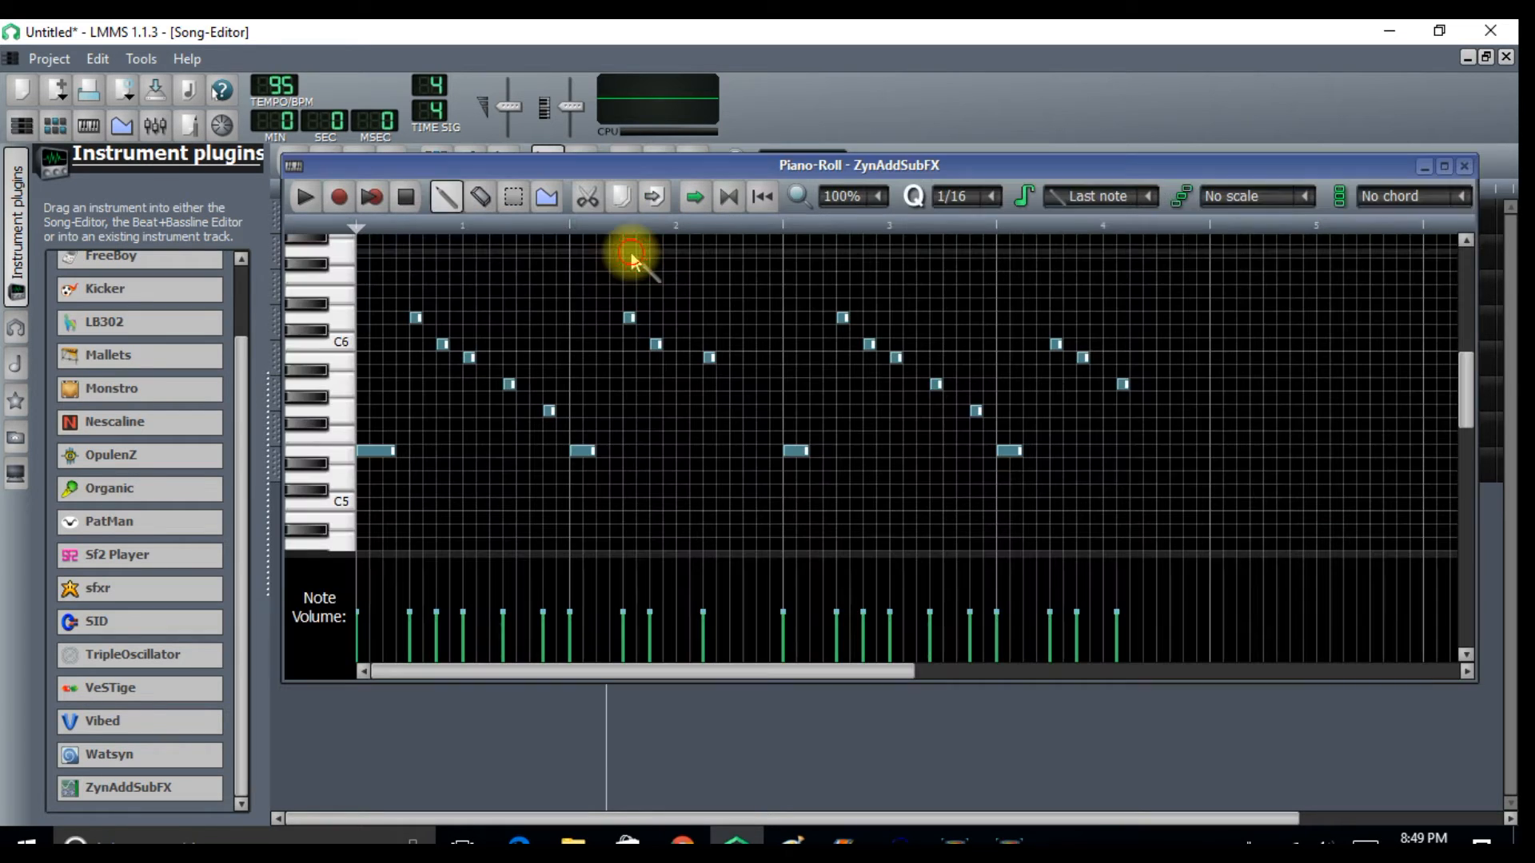
{"action": "key", "text": "ctrl+Down"}
{"action": "key", "text": "ctrl+Down"}
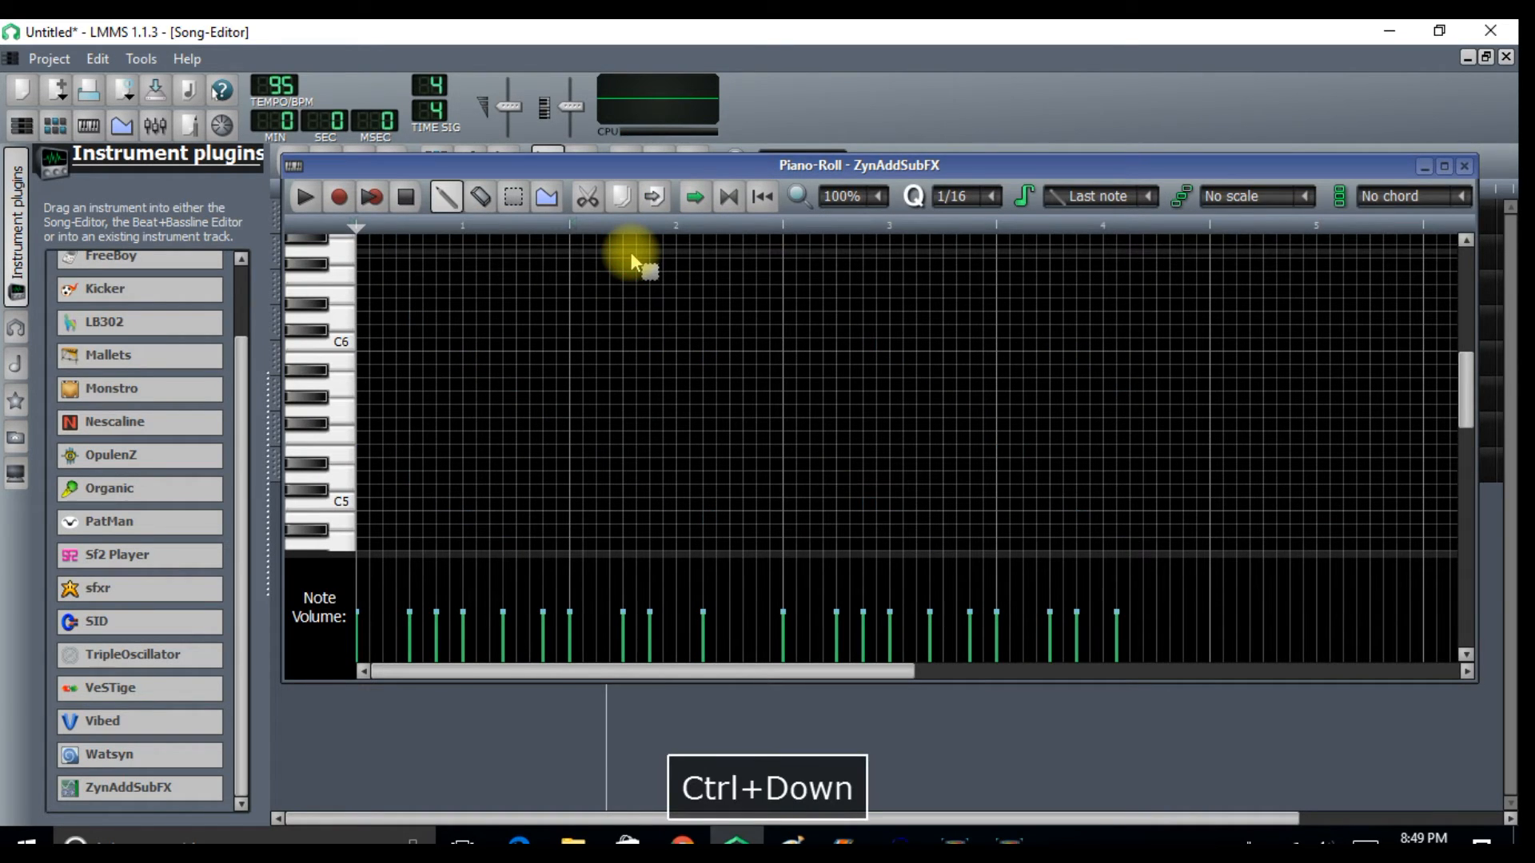
{"action": "left_click", "coordinate": [304, 198]}
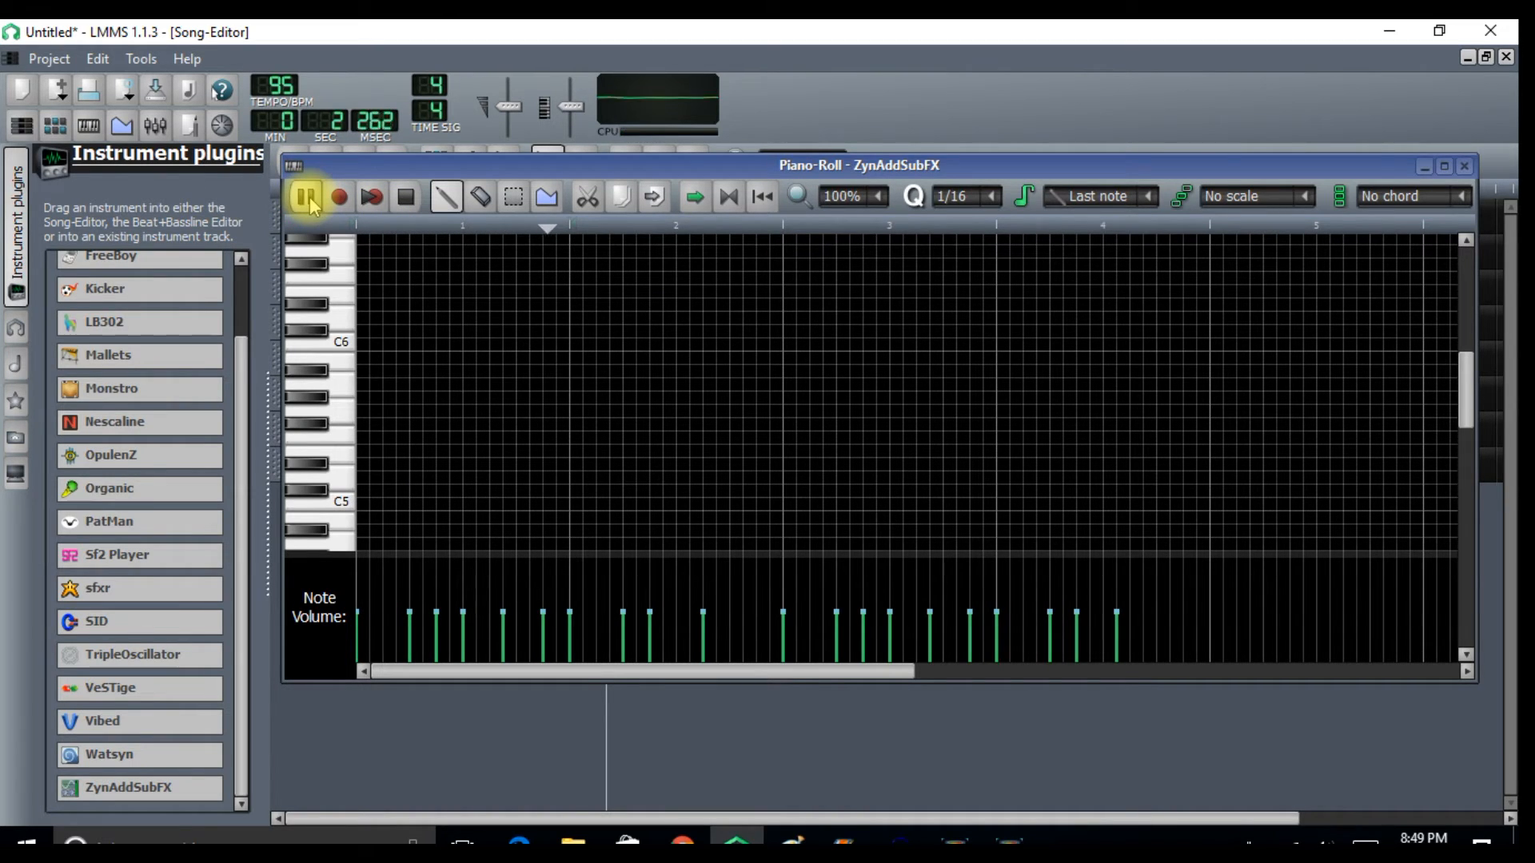
{"action": "left_click_drag", "start_coordinate": [1467, 382], "coordinate": [1461, 517]}
{"action": "left_click", "coordinate": [405, 197]}
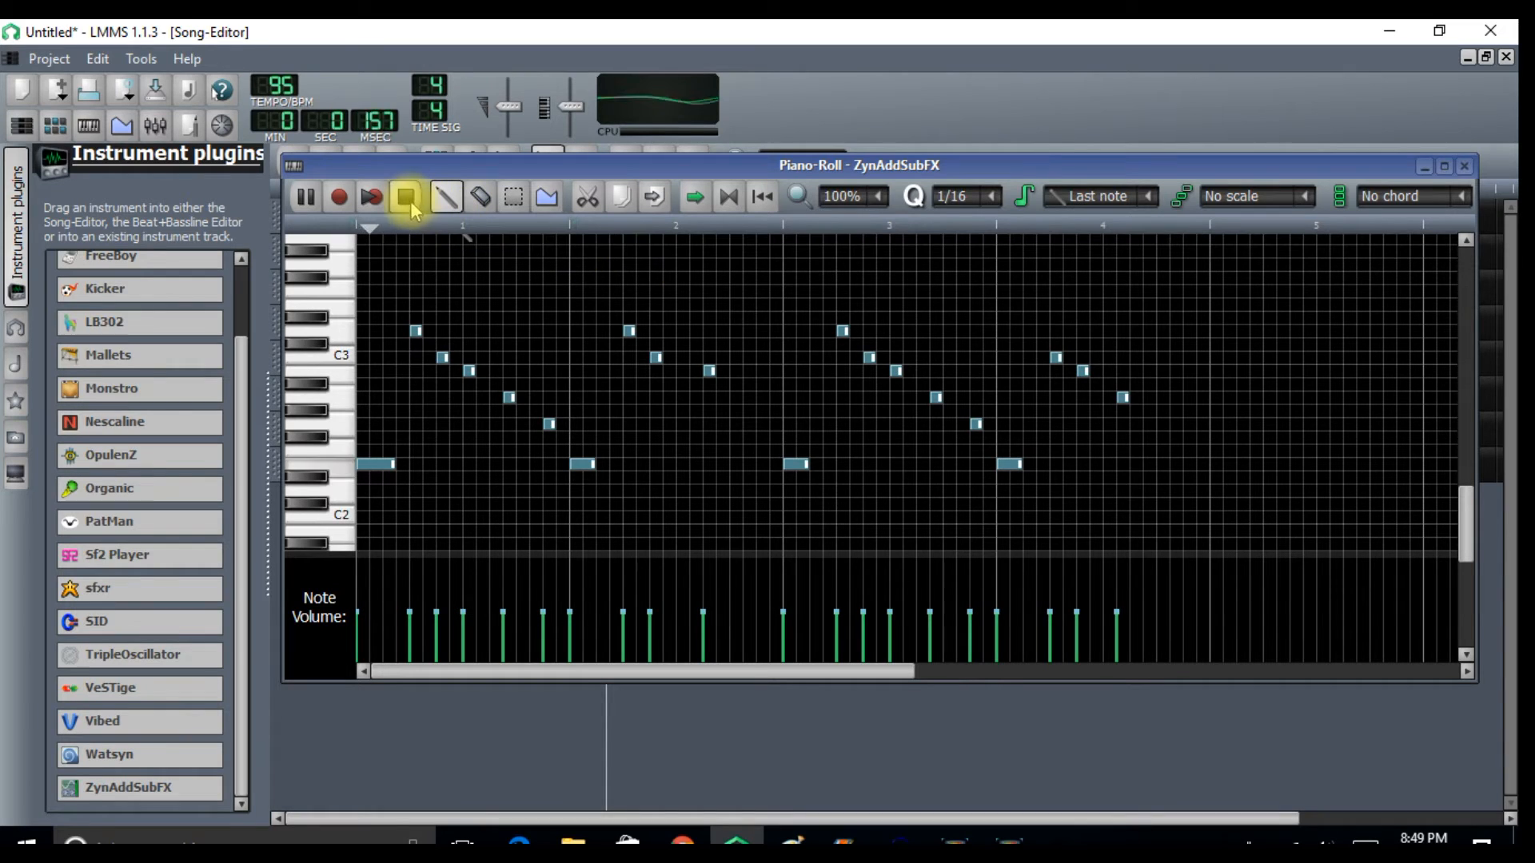
- Extend the bass pattern's B2 in bar 2 and the final A2 in bar 4 to four sixteenths each
{"action": "left_click_drag", "start_coordinate": [714, 372], "coordinate": [754, 371]}
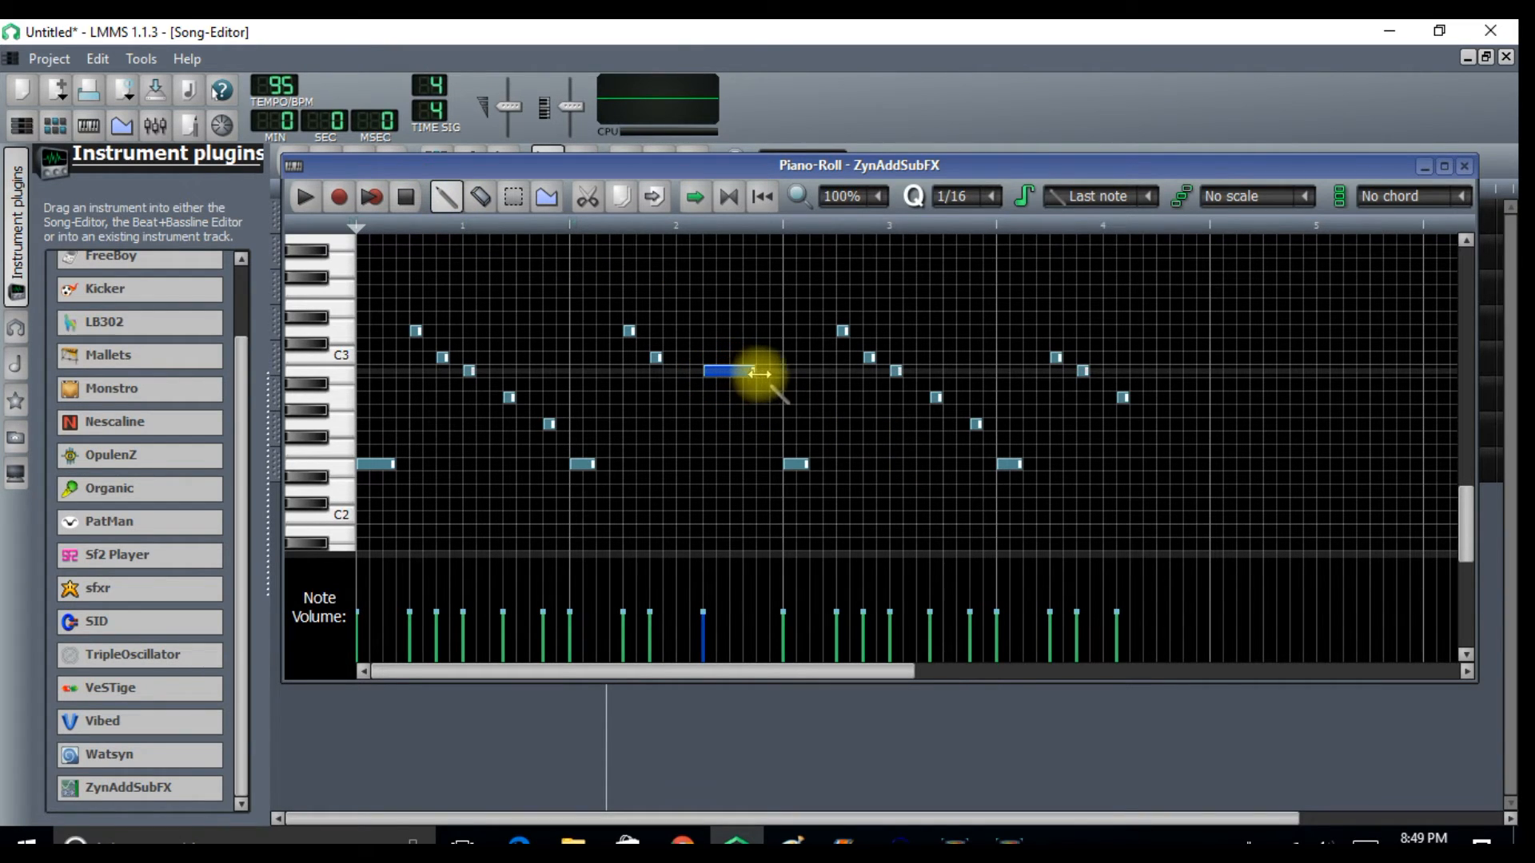
{"action": "left_click", "coordinate": [1155, 397]}
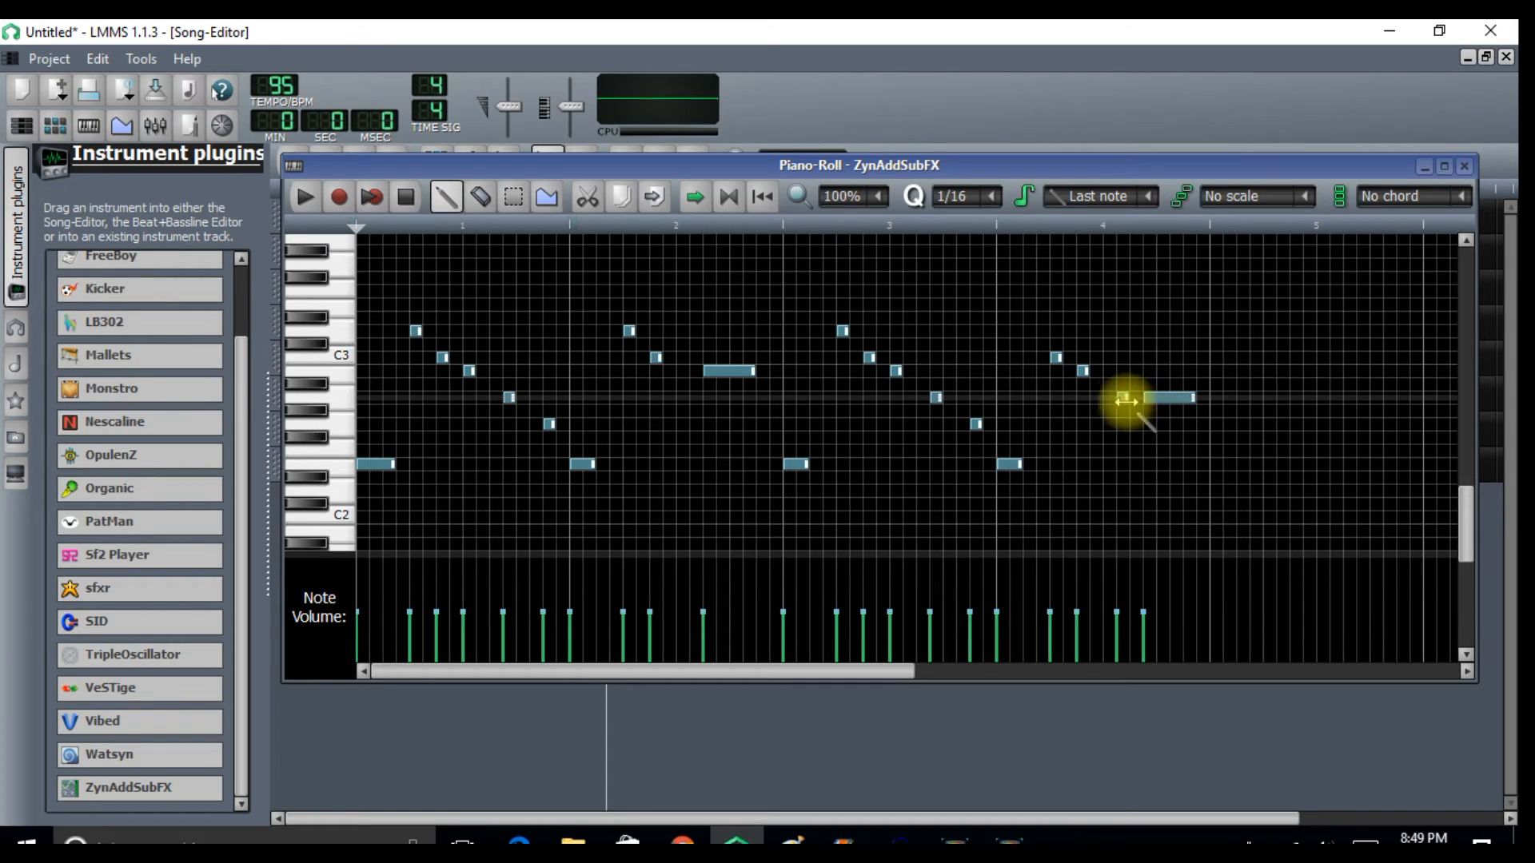
{"action": "right_click", "coordinate": [1123, 399]}
{"action": "left_click_drag", "start_coordinate": [1154, 398], "coordinate": [1122, 397]}
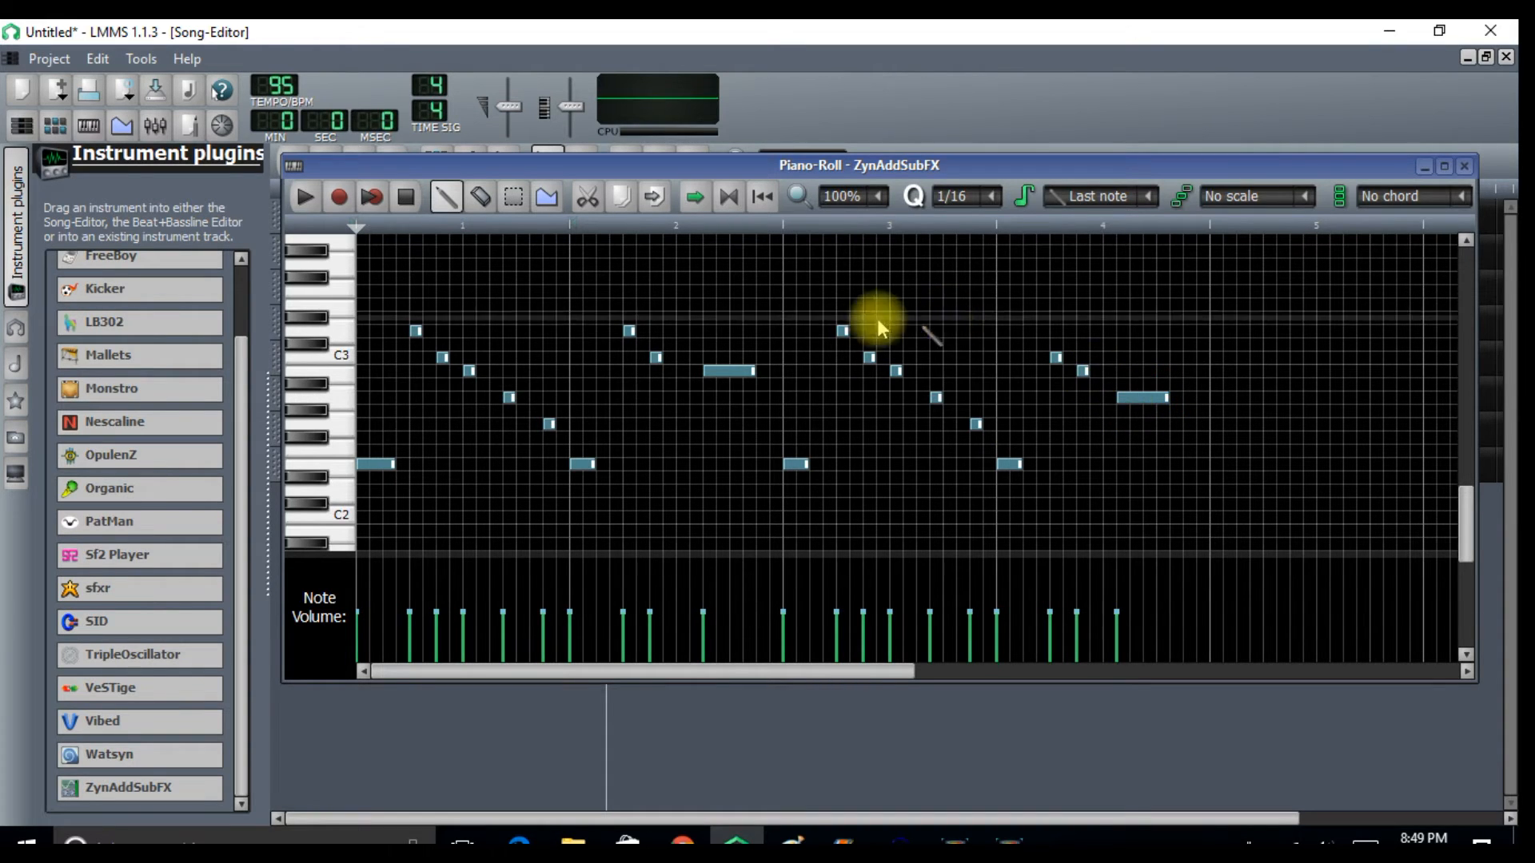
- Lengthen the bass E2 notes starting bars 2, 3 and 4 to three sixteenths while the pattern plays
{"action": "left_click", "coordinate": [314, 201]}
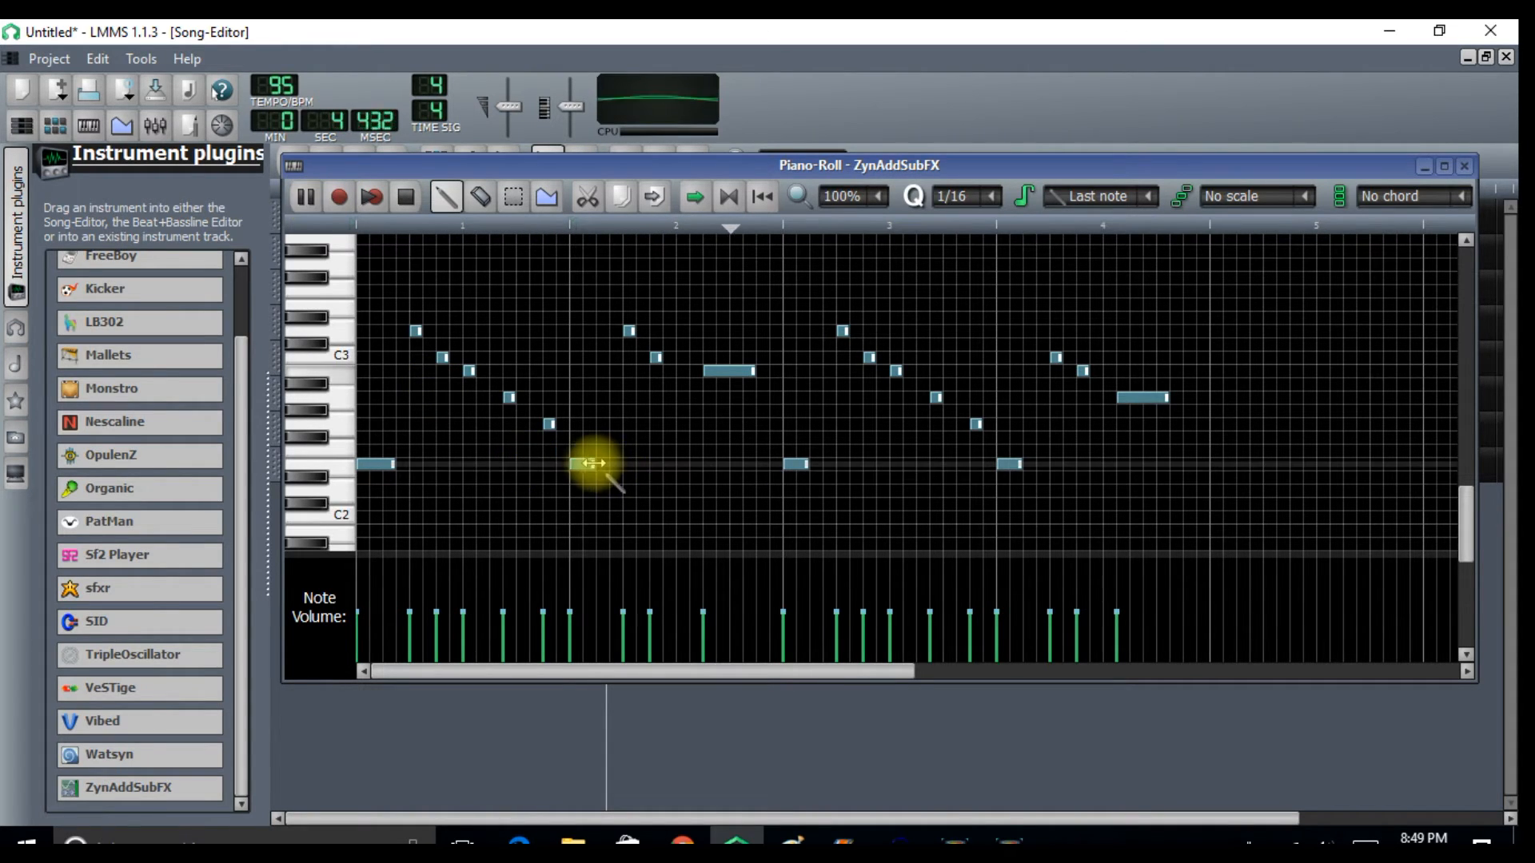
{"action": "left_click_drag", "start_coordinate": [594, 464], "coordinate": [609, 464]}
{"action": "mouse_move", "coordinate": [817, 464]}
{"action": "left_mouse_down"}
{"action": "mouse_move", "coordinate": [804, 463]}
{"action": "mouse_move", "coordinate": [823, 464]}
{"action": "left_mouse_up"}
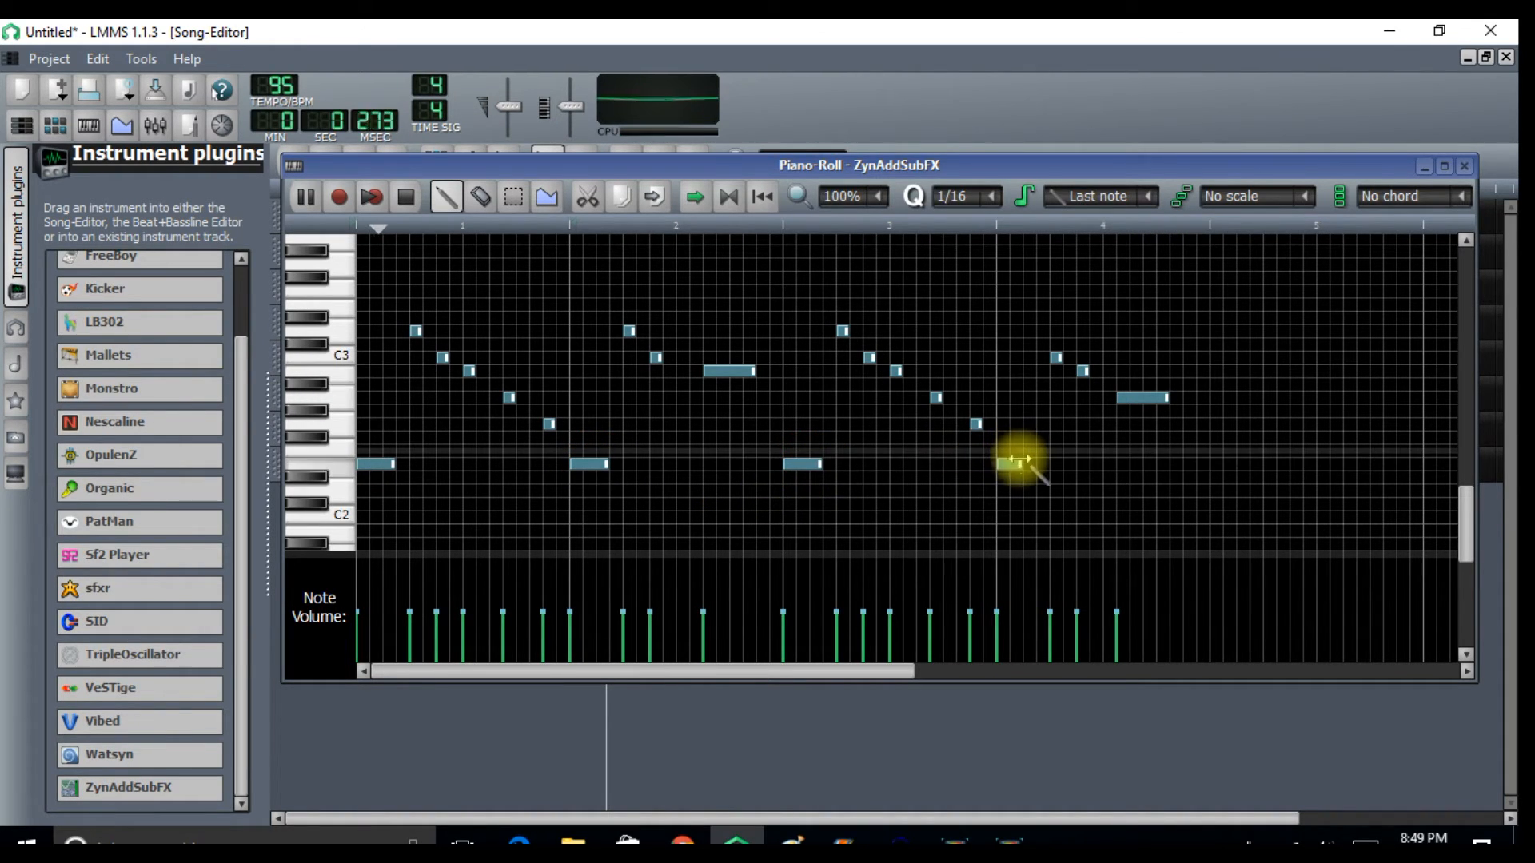
{"action": "left_click_drag", "start_coordinate": [1017, 462], "coordinate": [1037, 466]}
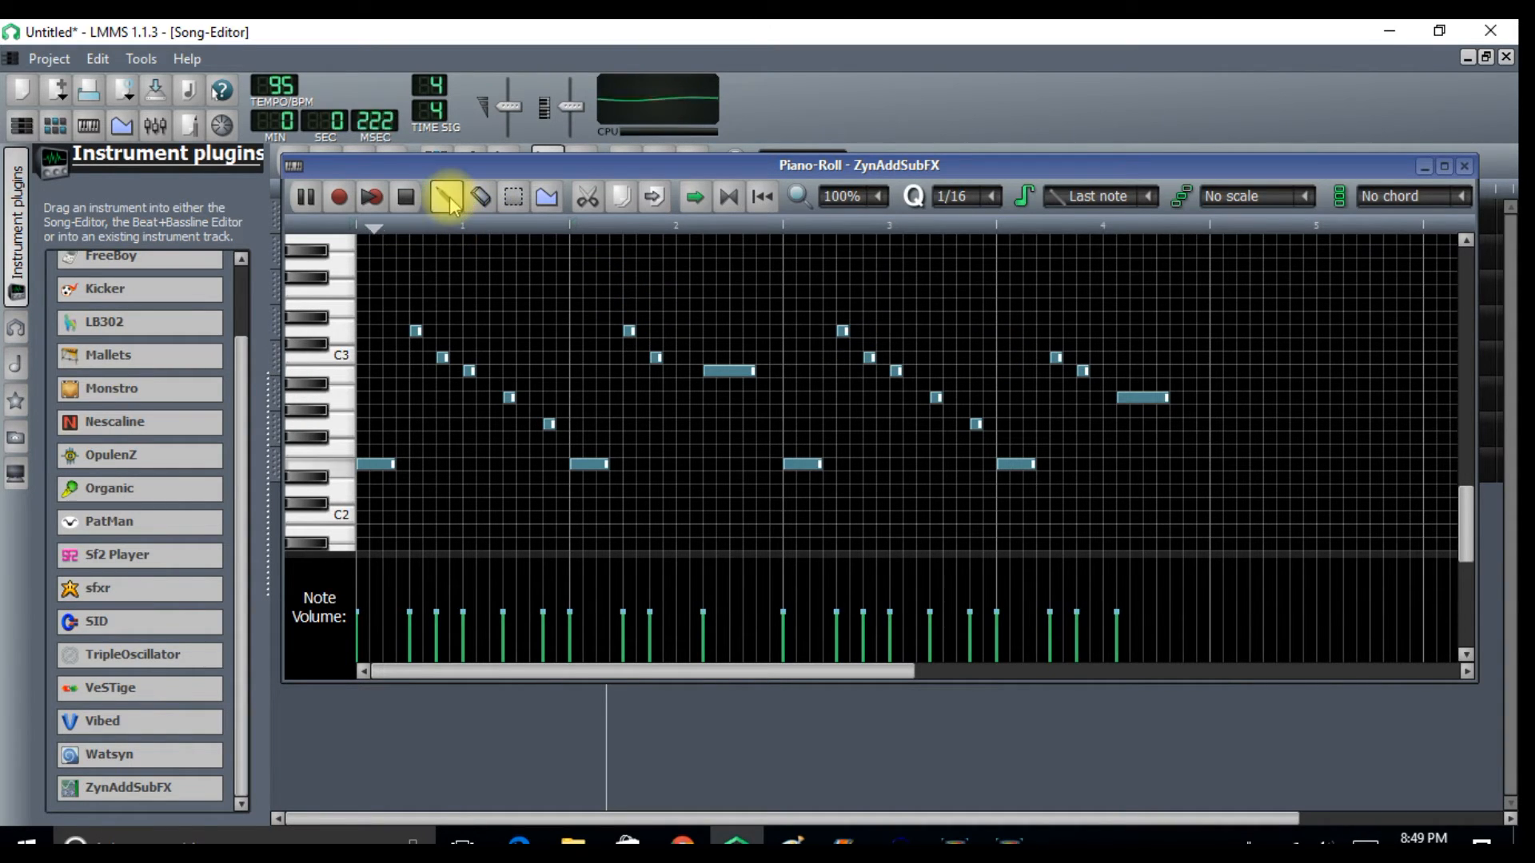
{"action": "left_click", "coordinate": [406, 196]}
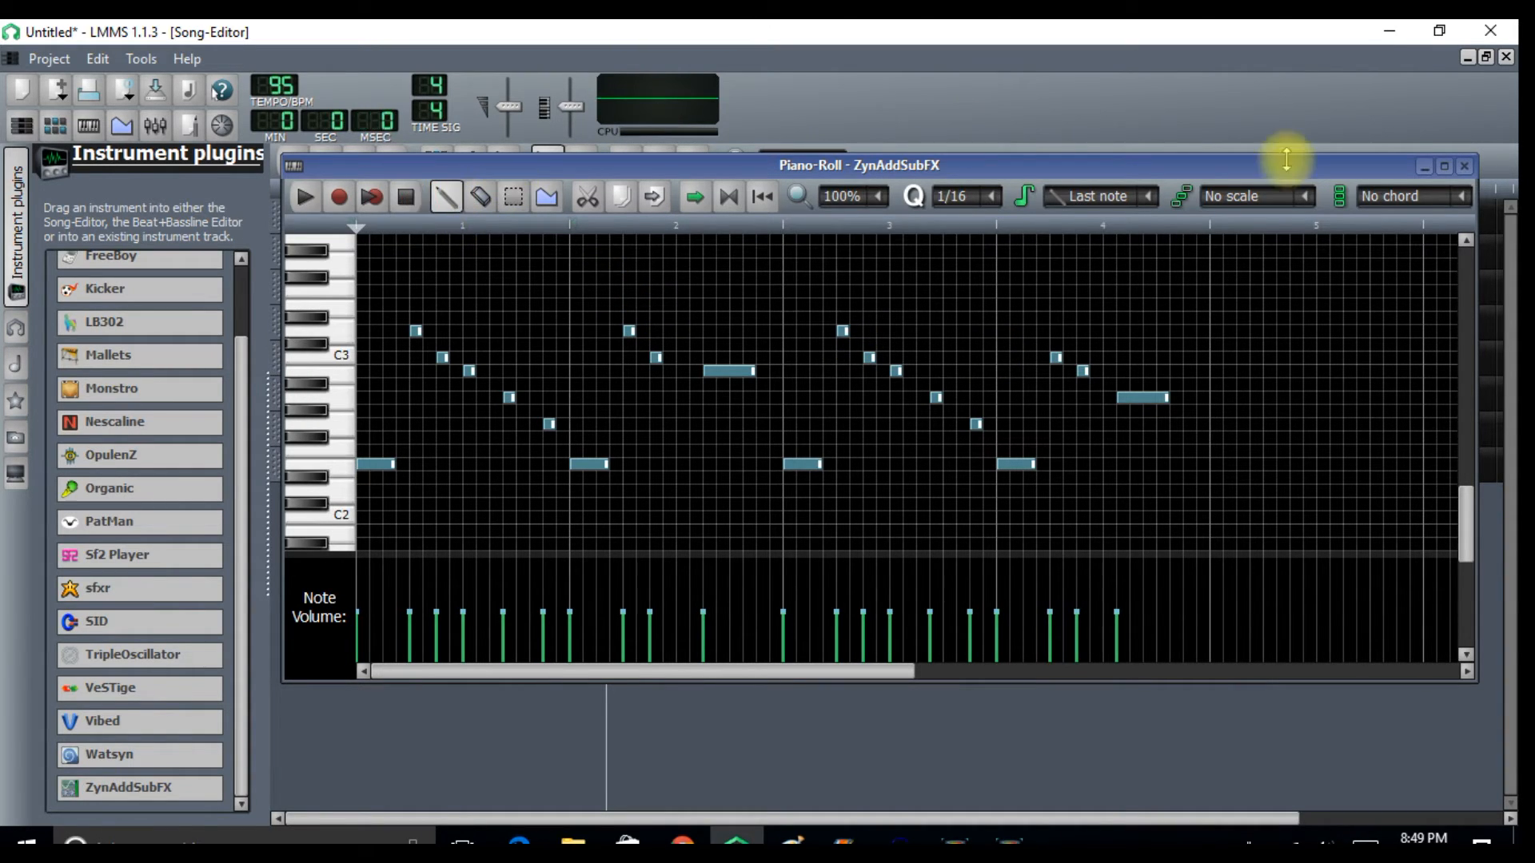
{"action": "left_click", "coordinate": [1465, 167]}
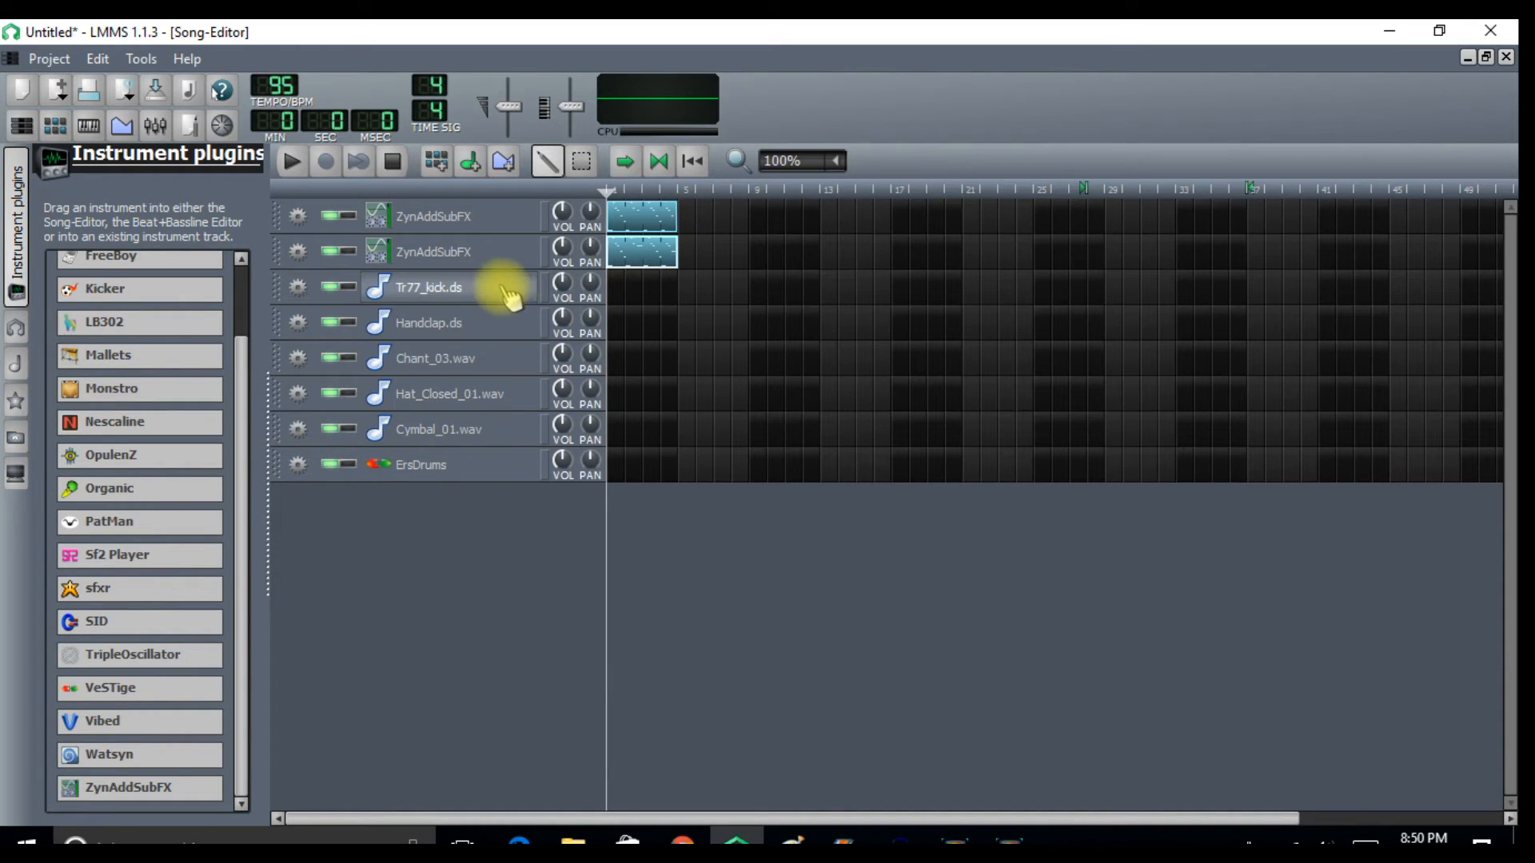
- Place a two-sixteenth A4 note at the start of the Tr77_kick.ds pattern and raise its volume
{"action": "double_click", "coordinate": [617, 287]}
{"action": "left_click", "coordinate": [361, 427]}
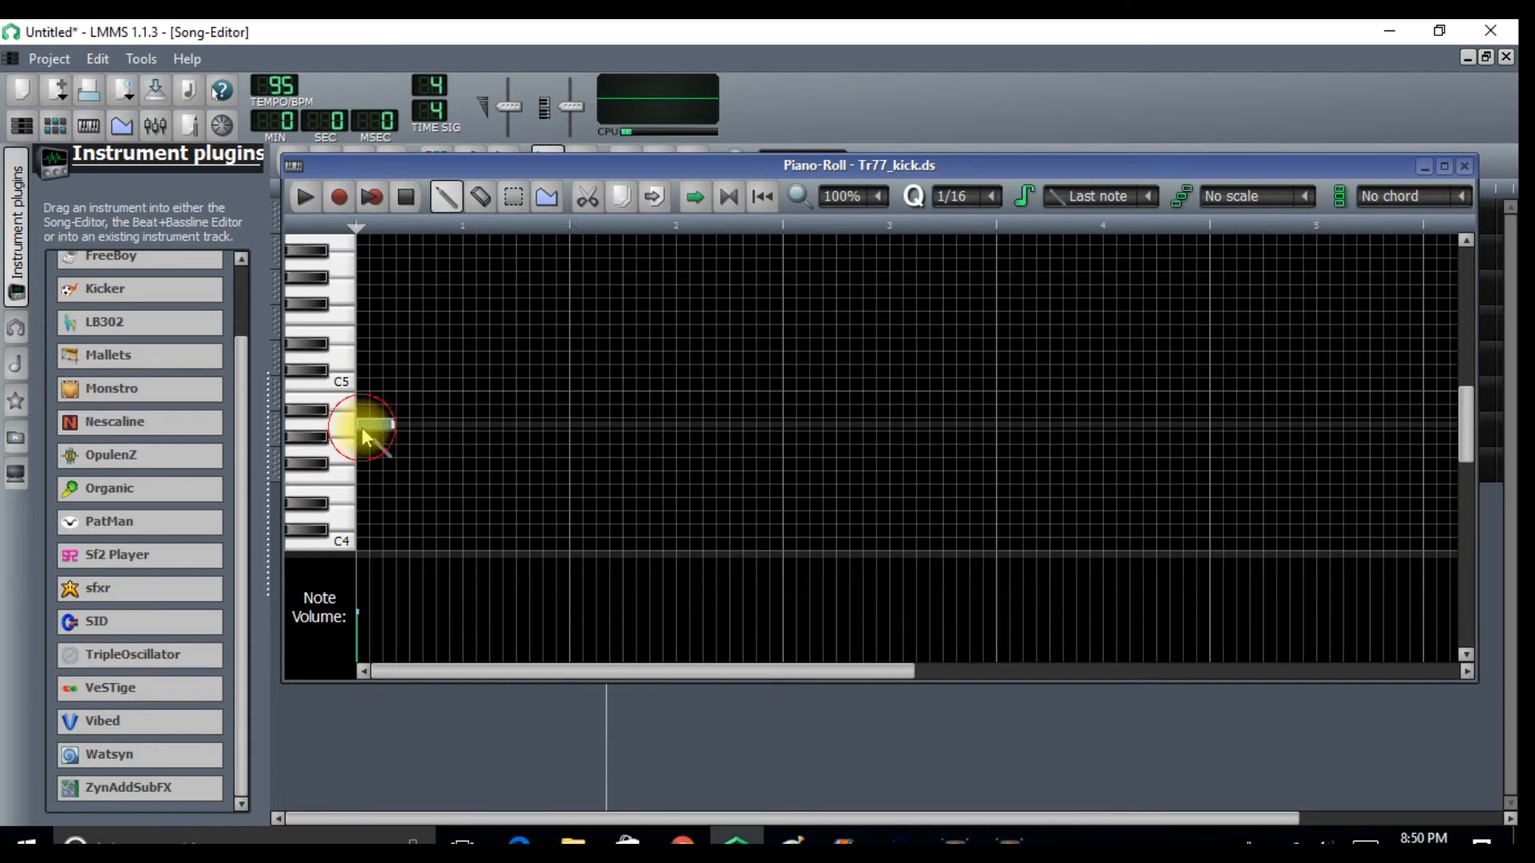
{"action": "left_click", "coordinate": [358, 563]}
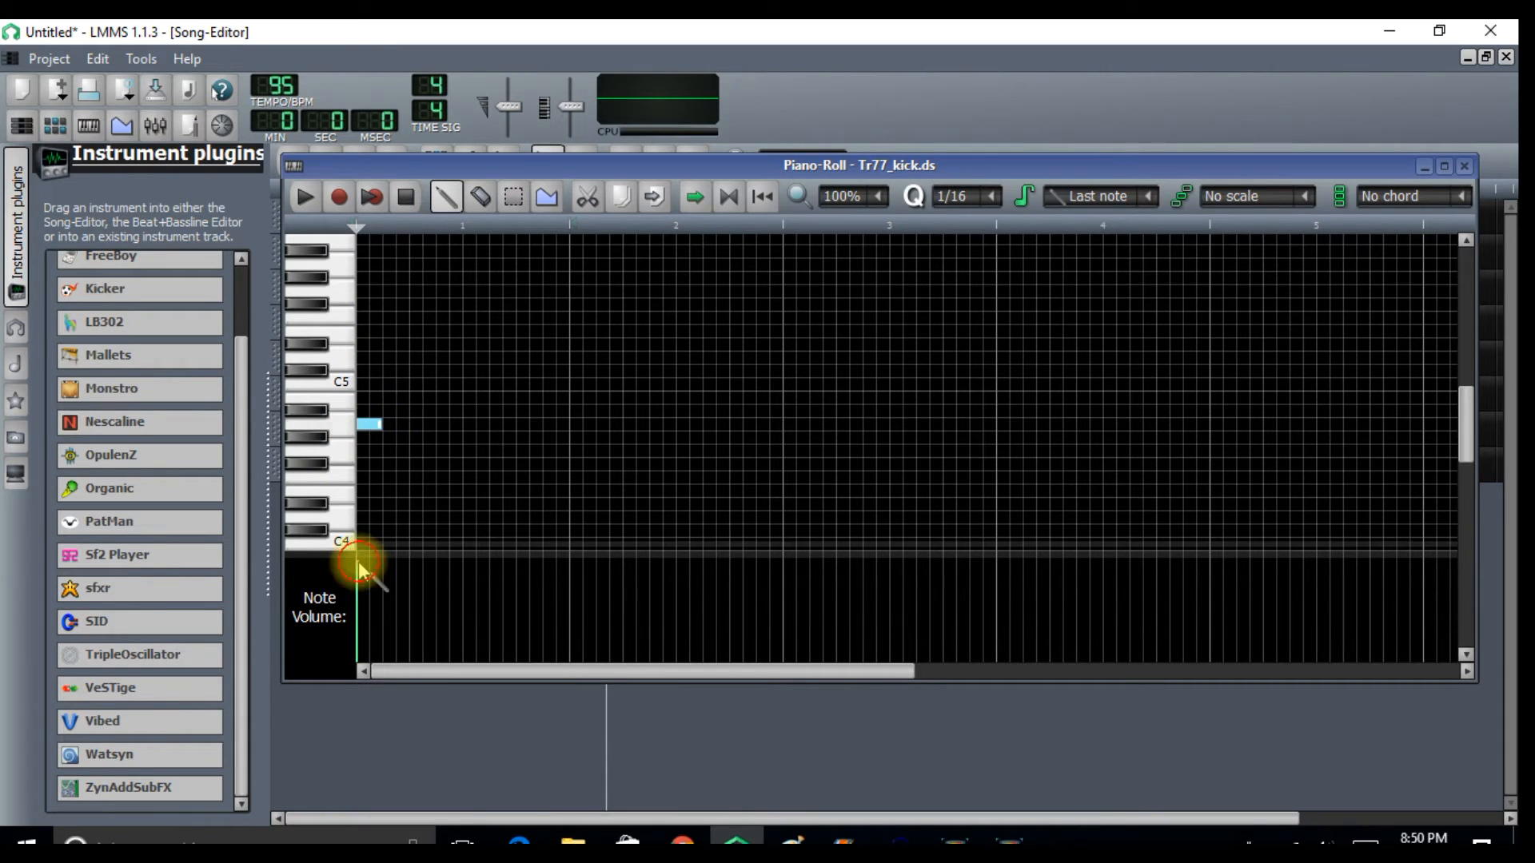
- Add A4 kick notes on bar 1's sixth and seventh sixteenths and on bar 2's first and seventh sixteenths
{"action": "left_click", "coordinate": [440, 424]}
{"action": "left_click", "coordinate": [428, 425]}
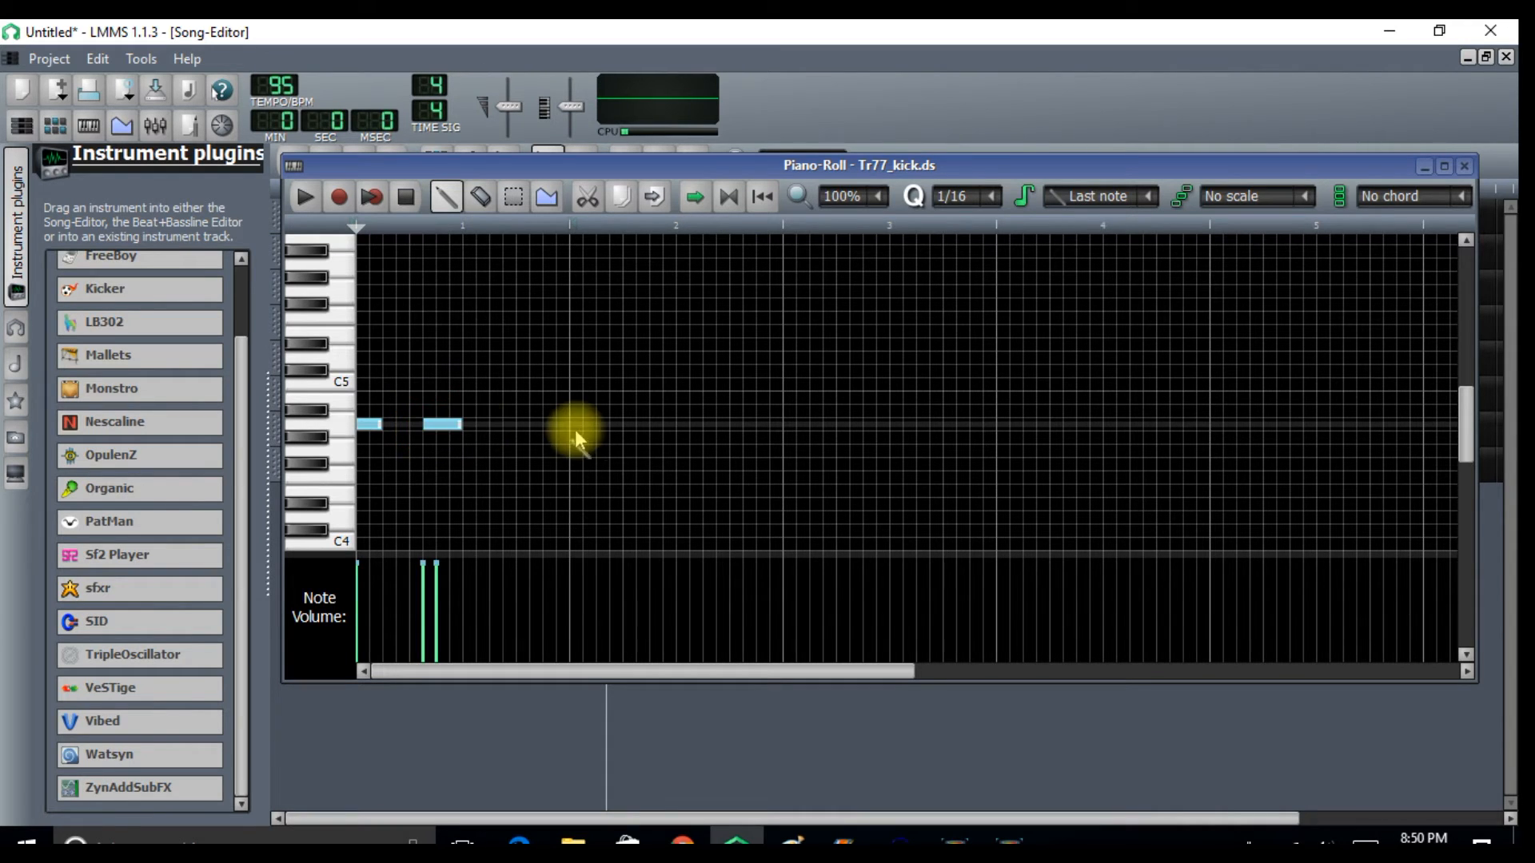
{"action": "left_click", "coordinate": [575, 426]}
{"action": "left_click", "coordinate": [654, 424]}
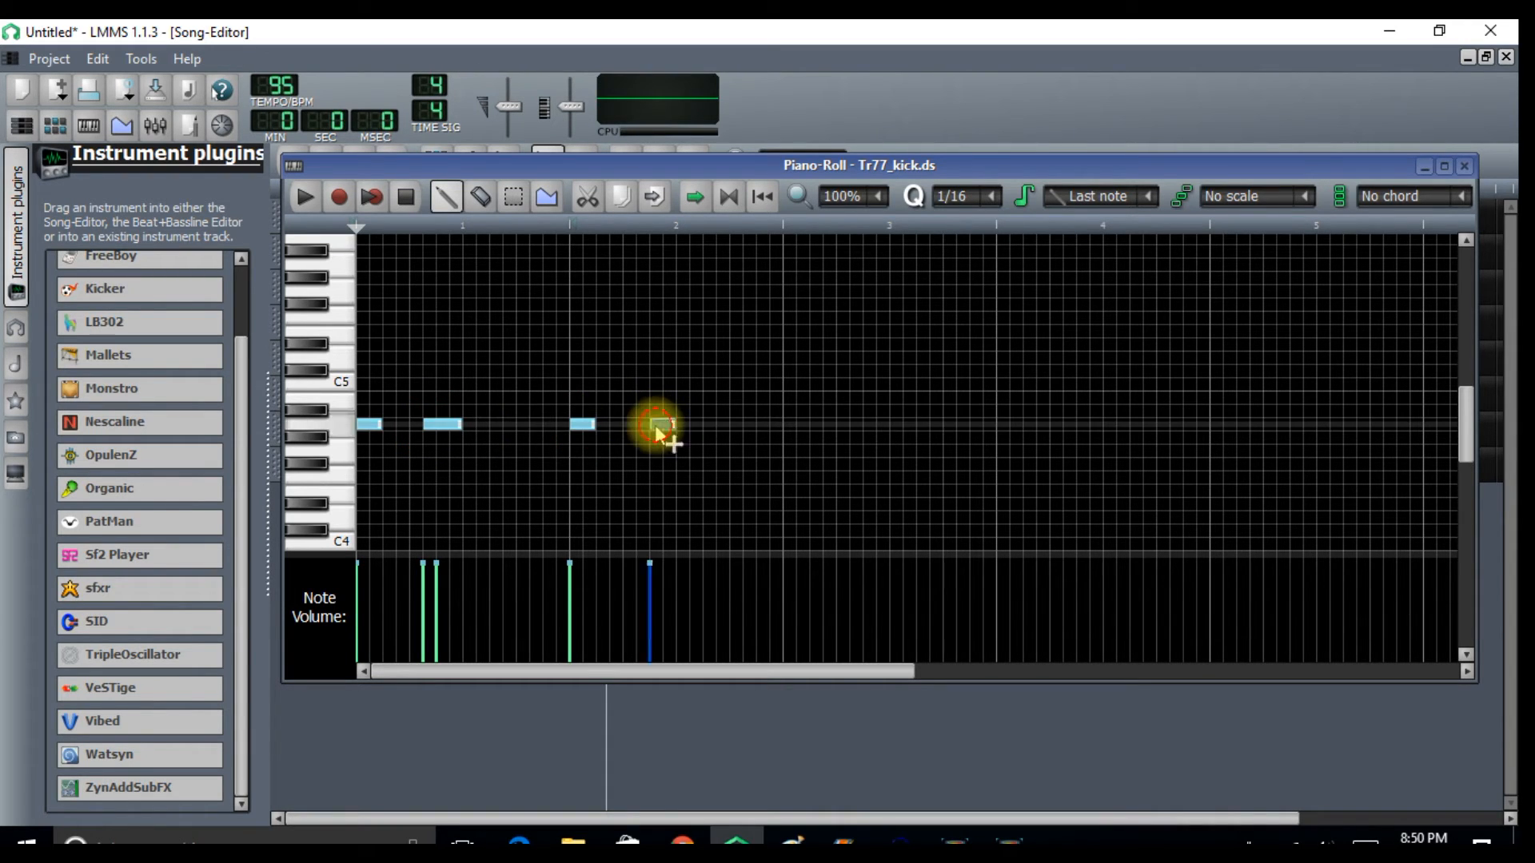
- Add A4 kick notes on the first, sixth and seventh sixteenths of bars 3 and 4
{"action": "left_click", "coordinate": [788, 426]}
{"action": "left_click", "coordinate": [866, 426]}
{"action": "left_click", "coordinate": [854, 425]}
{"action": "left_click", "coordinate": [1003, 425]}
{"action": "left_click", "coordinate": [1092, 424]}
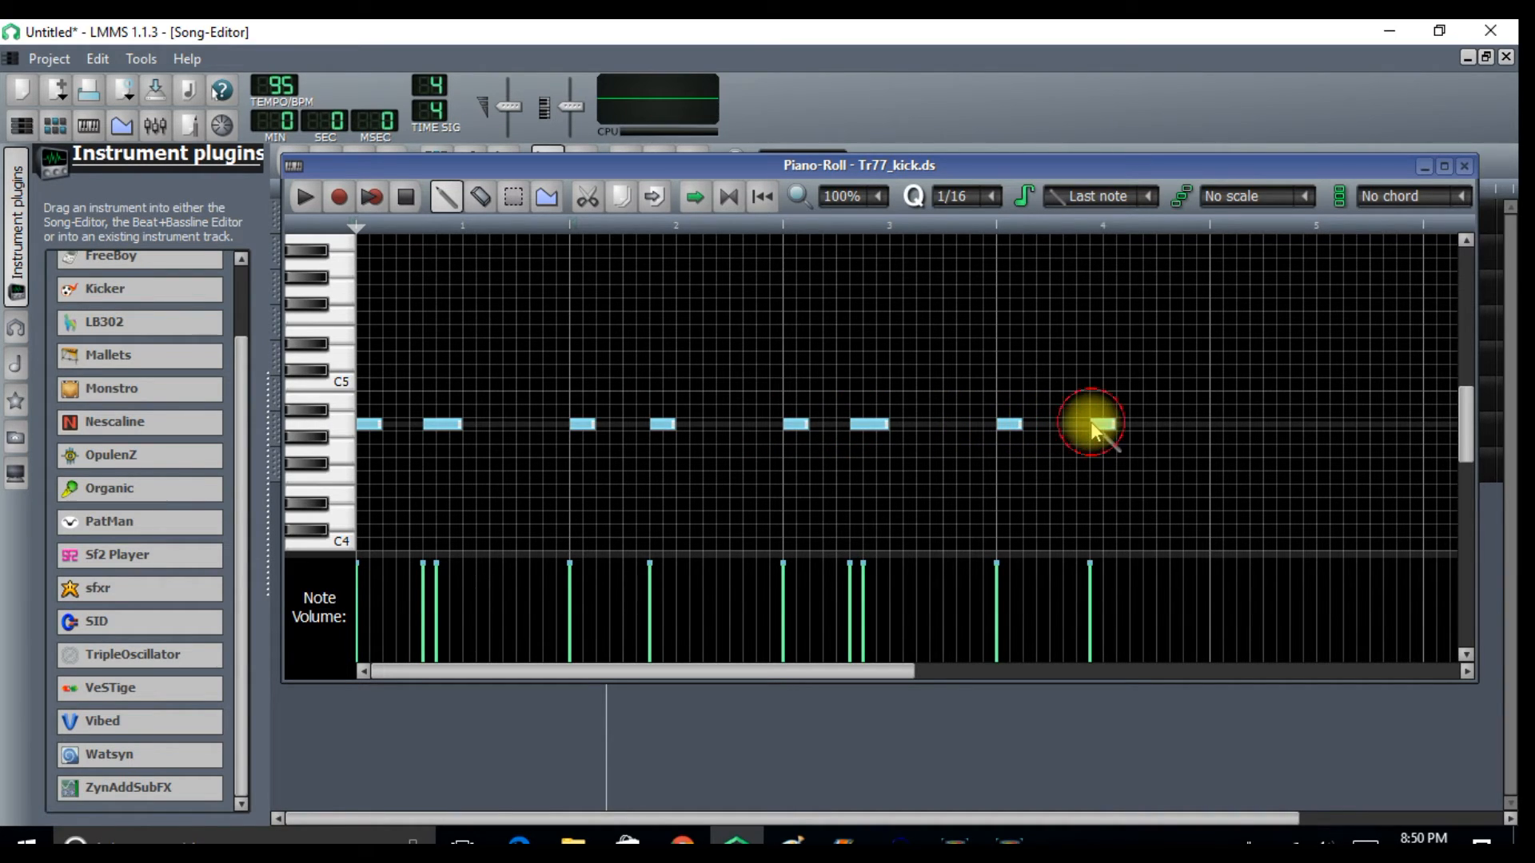
{"action": "left_click_drag", "start_coordinate": [1093, 422], "coordinate": [1081, 424]}
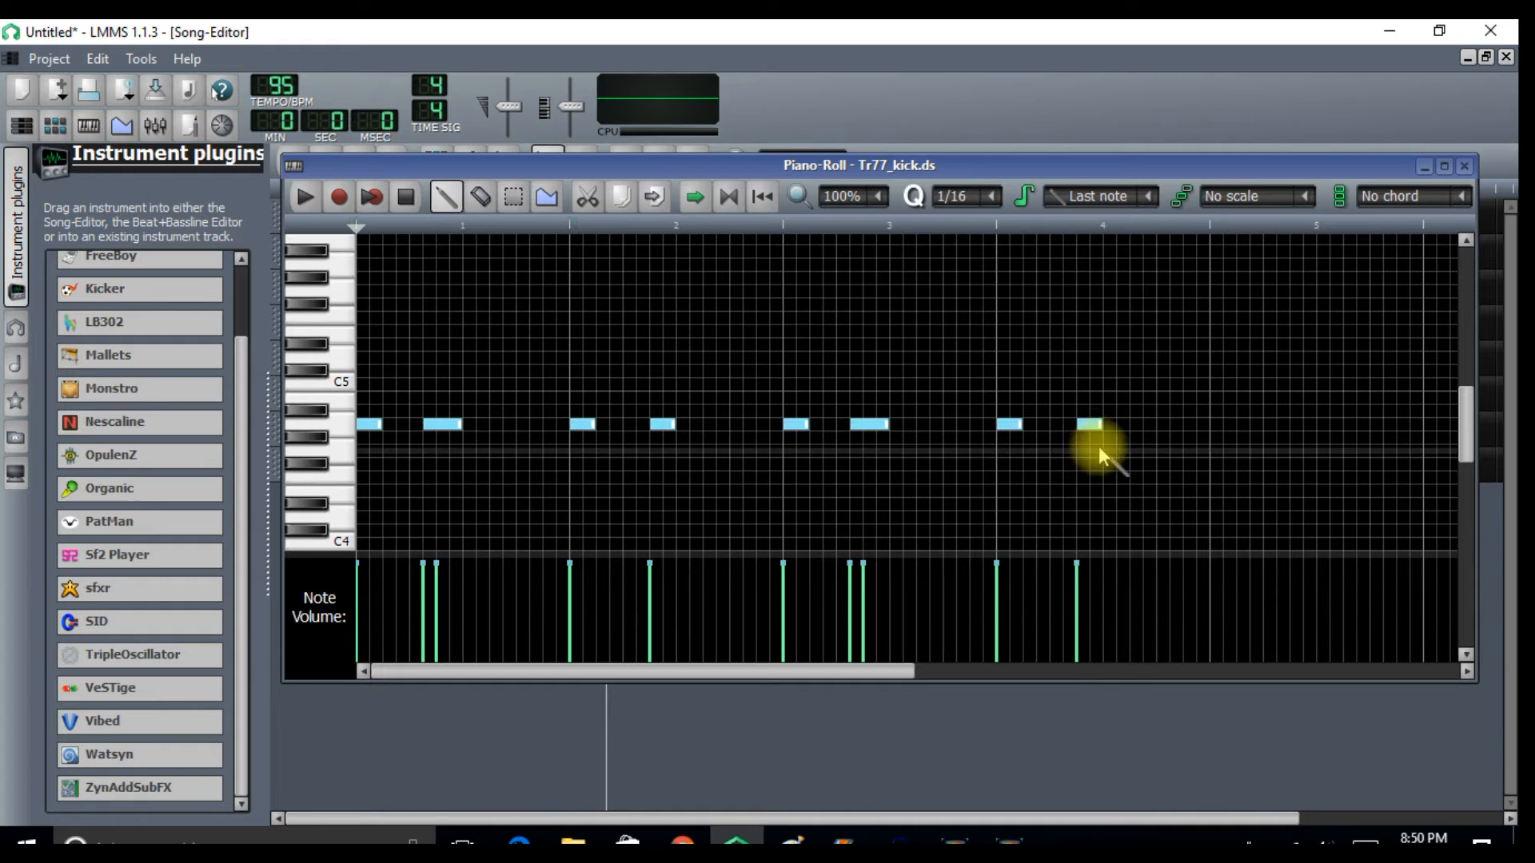
{"action": "left_click", "coordinate": [1070, 424]}
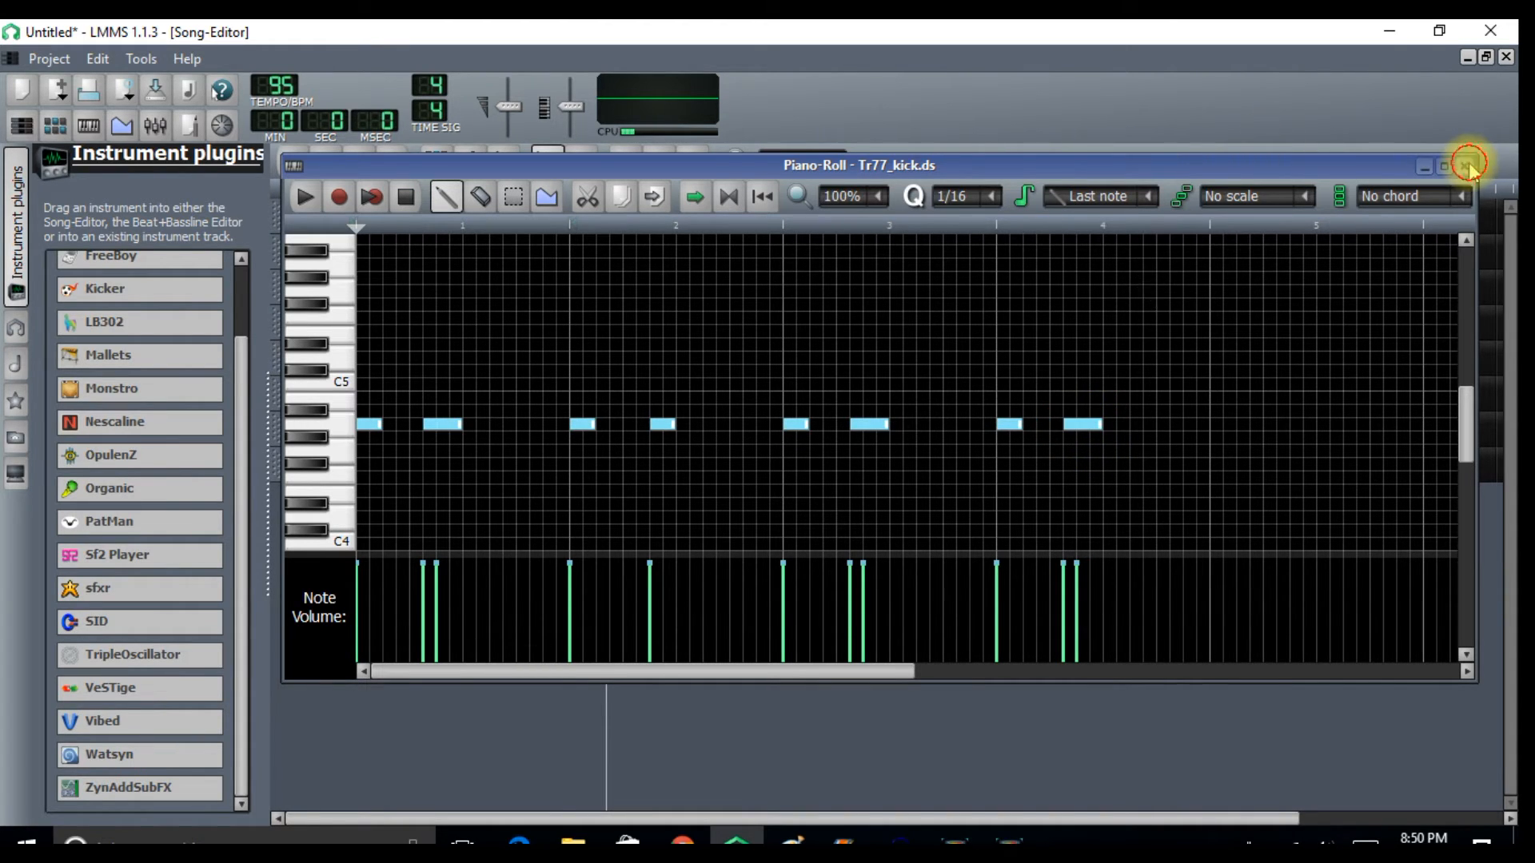
{"action": "left_click", "coordinate": [1466, 166]}
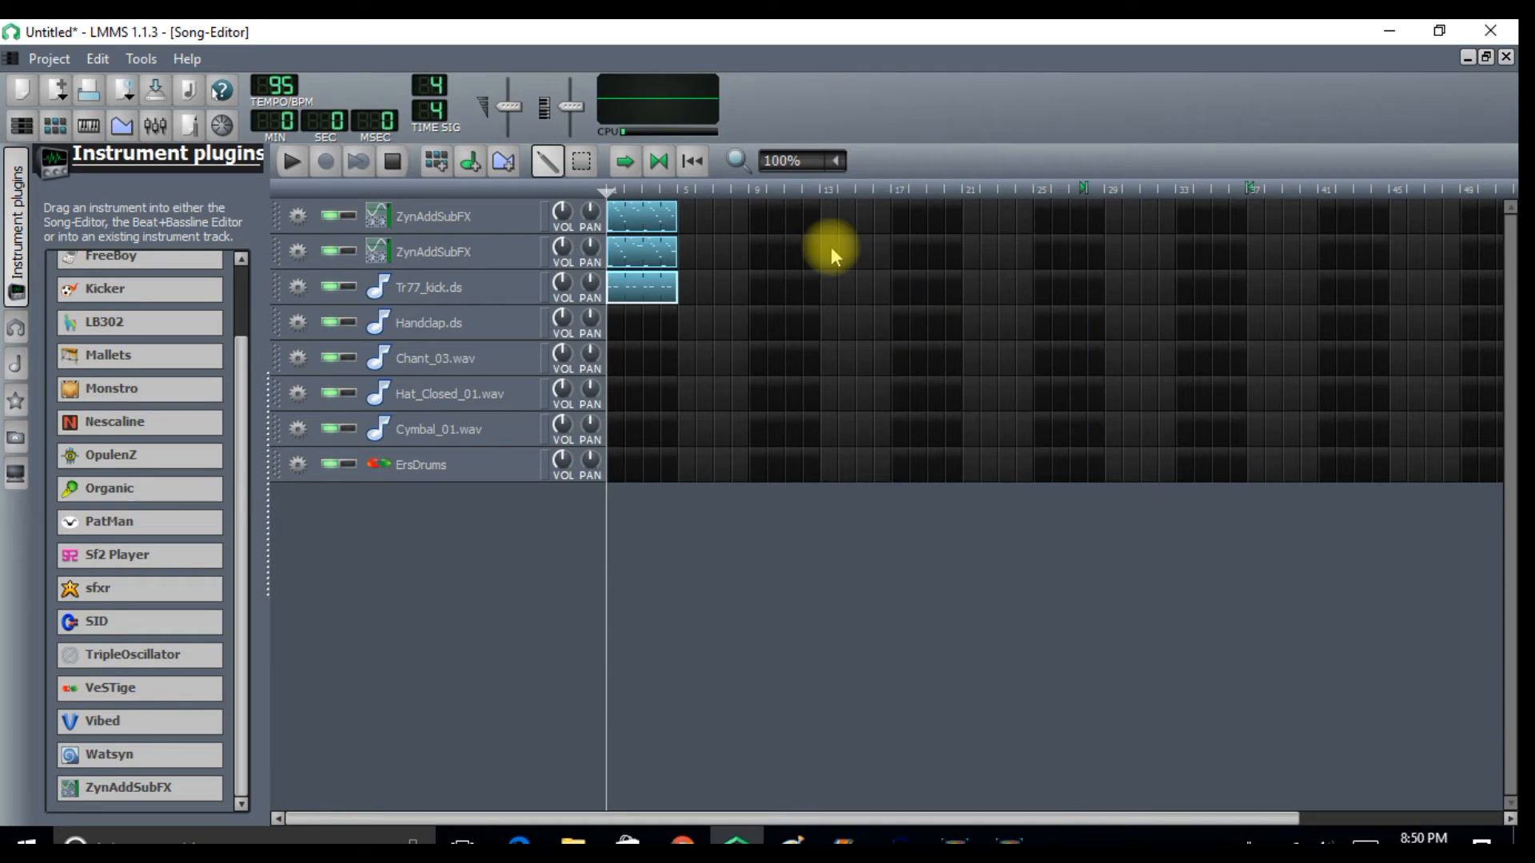
- Place two-sixteenth C5 notes at reduced volume on the fifth and thirteenth sixteenths of bars 1 and 2 in the Handclap.ds pattern
{"action": "double_click", "coordinate": [622, 335]}
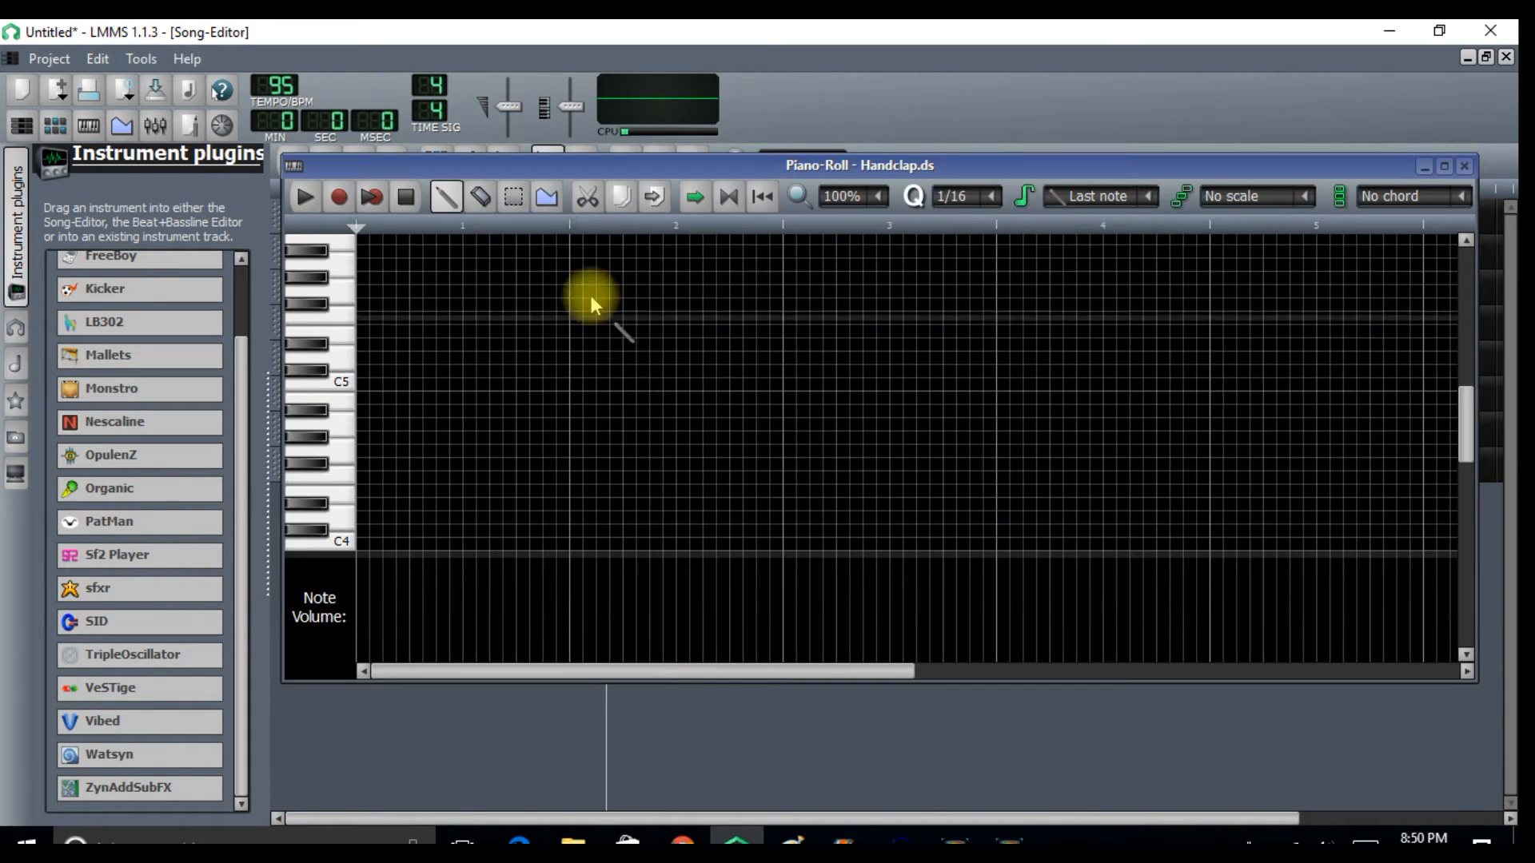
{"action": "left_click", "coordinate": [414, 389]}
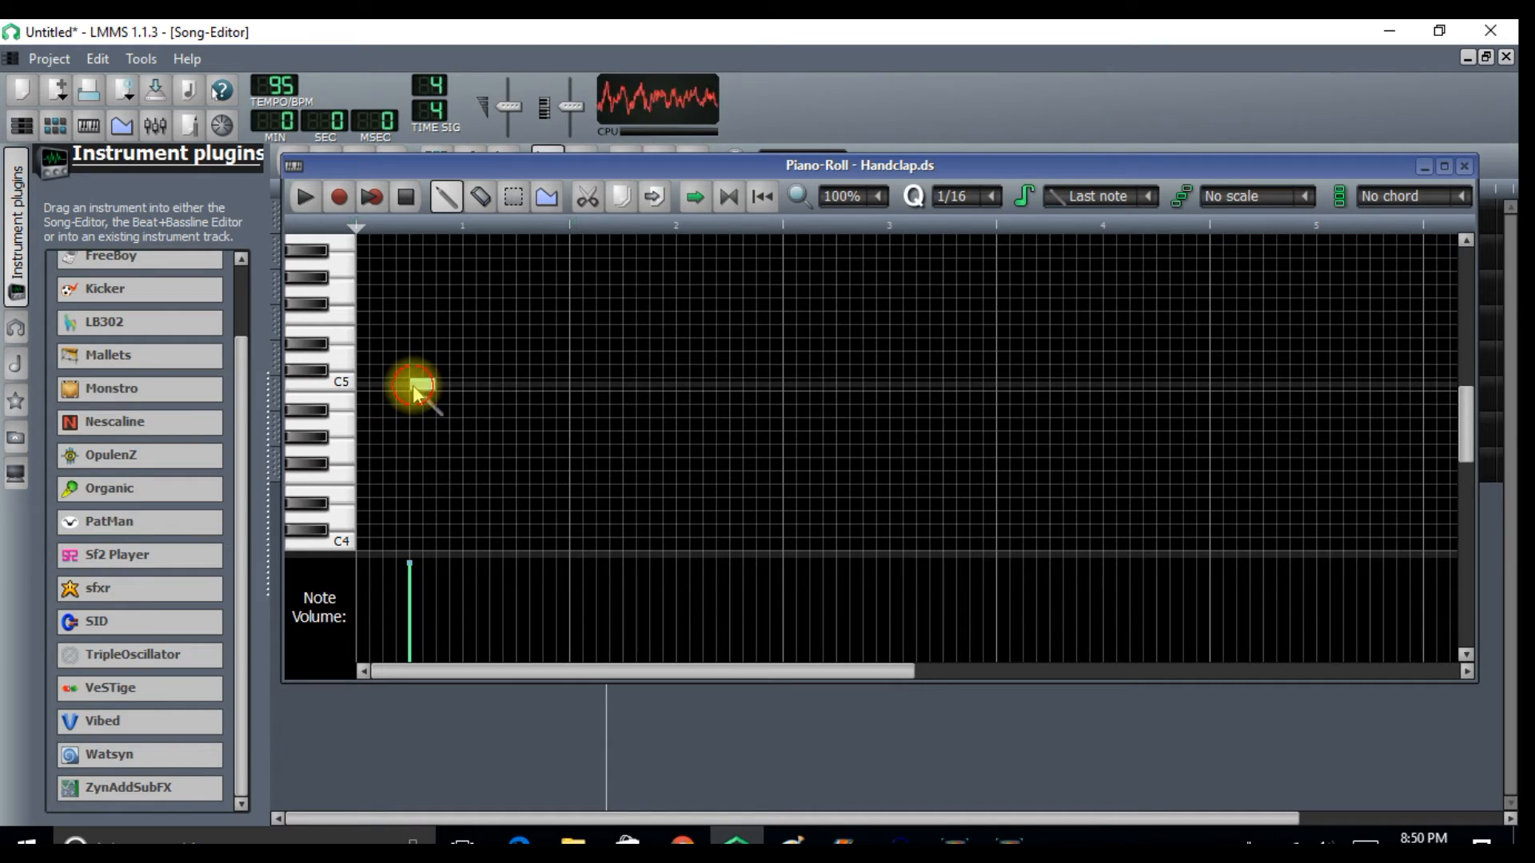
{"action": "left_click", "coordinate": [520, 386]}
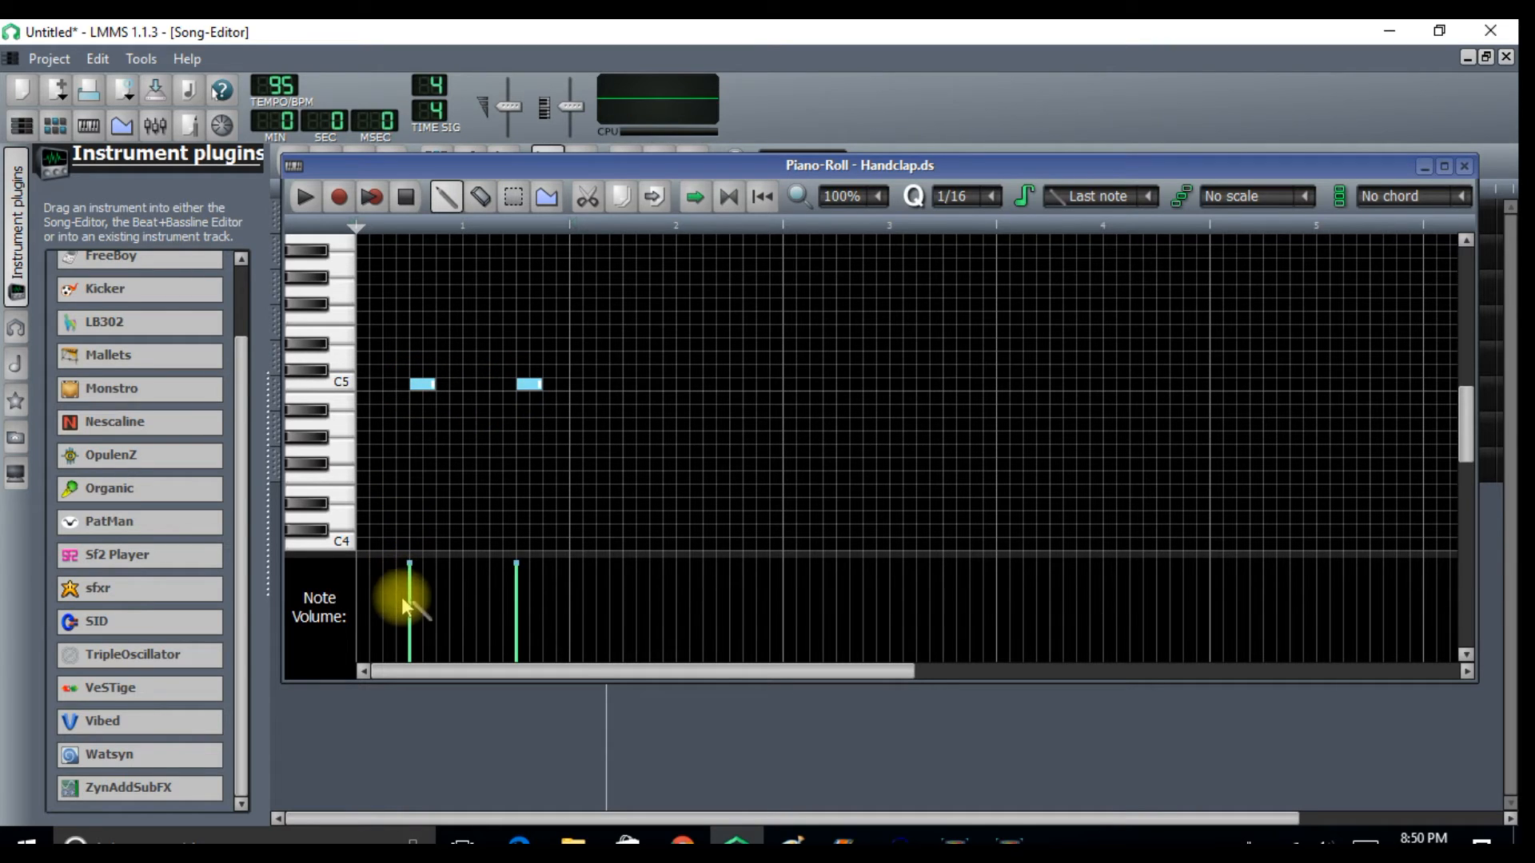
{"action": "left_click", "coordinate": [517, 614]}
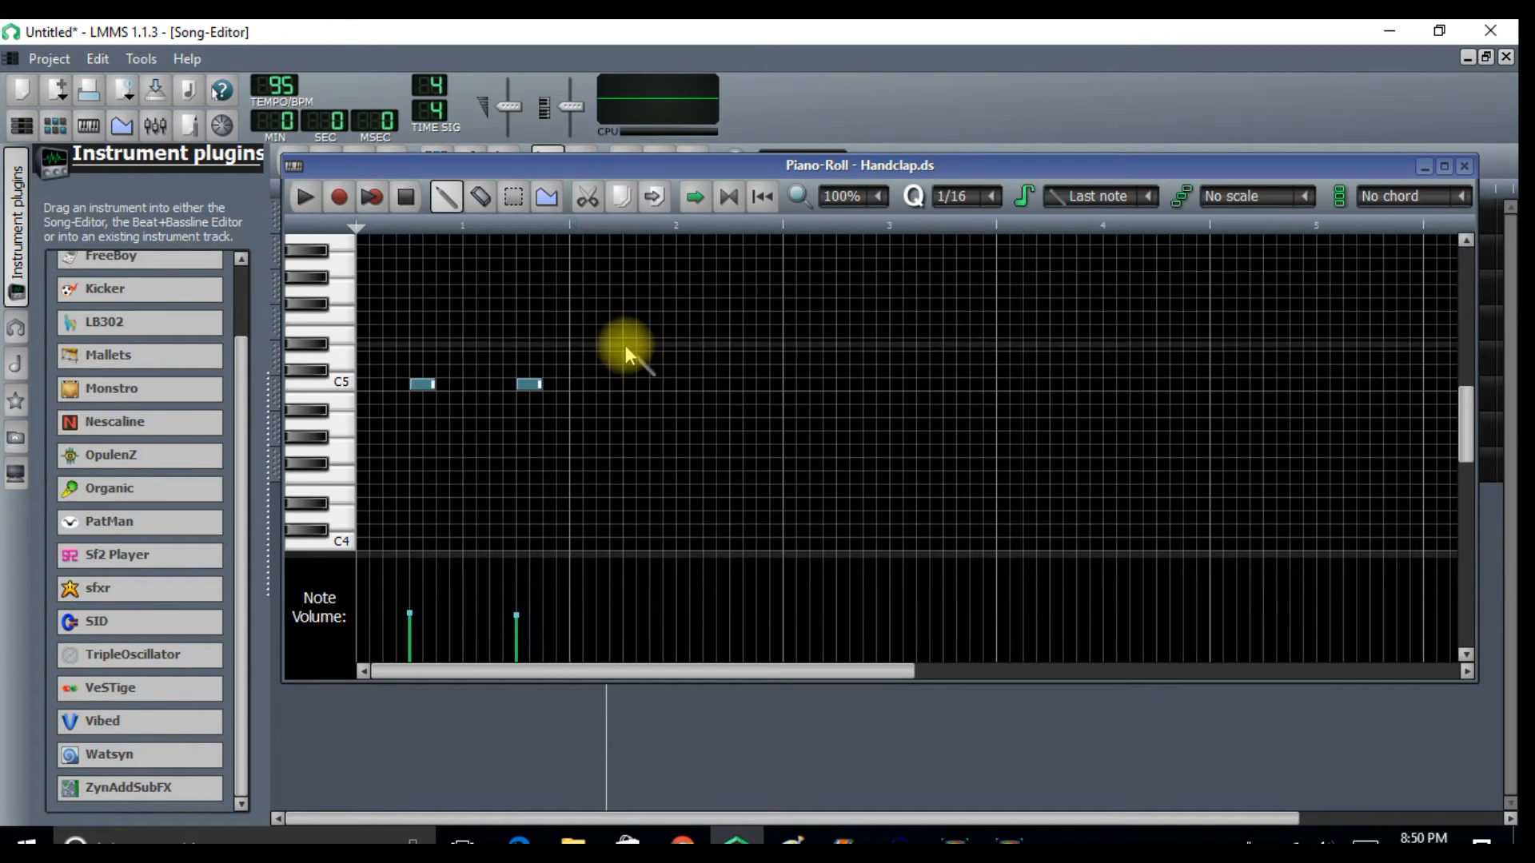
{"action": "left_click", "coordinate": [631, 384]}
{"action": "left_click", "coordinate": [732, 384]}
- Copy the four C5 handclap notes and paste them at the same positions in bars 3 and 4
{"action": "left_click", "coordinate": [513, 196]}
{"action": "left_click_drag", "start_coordinate": [788, 345], "coordinate": [384, 432]}
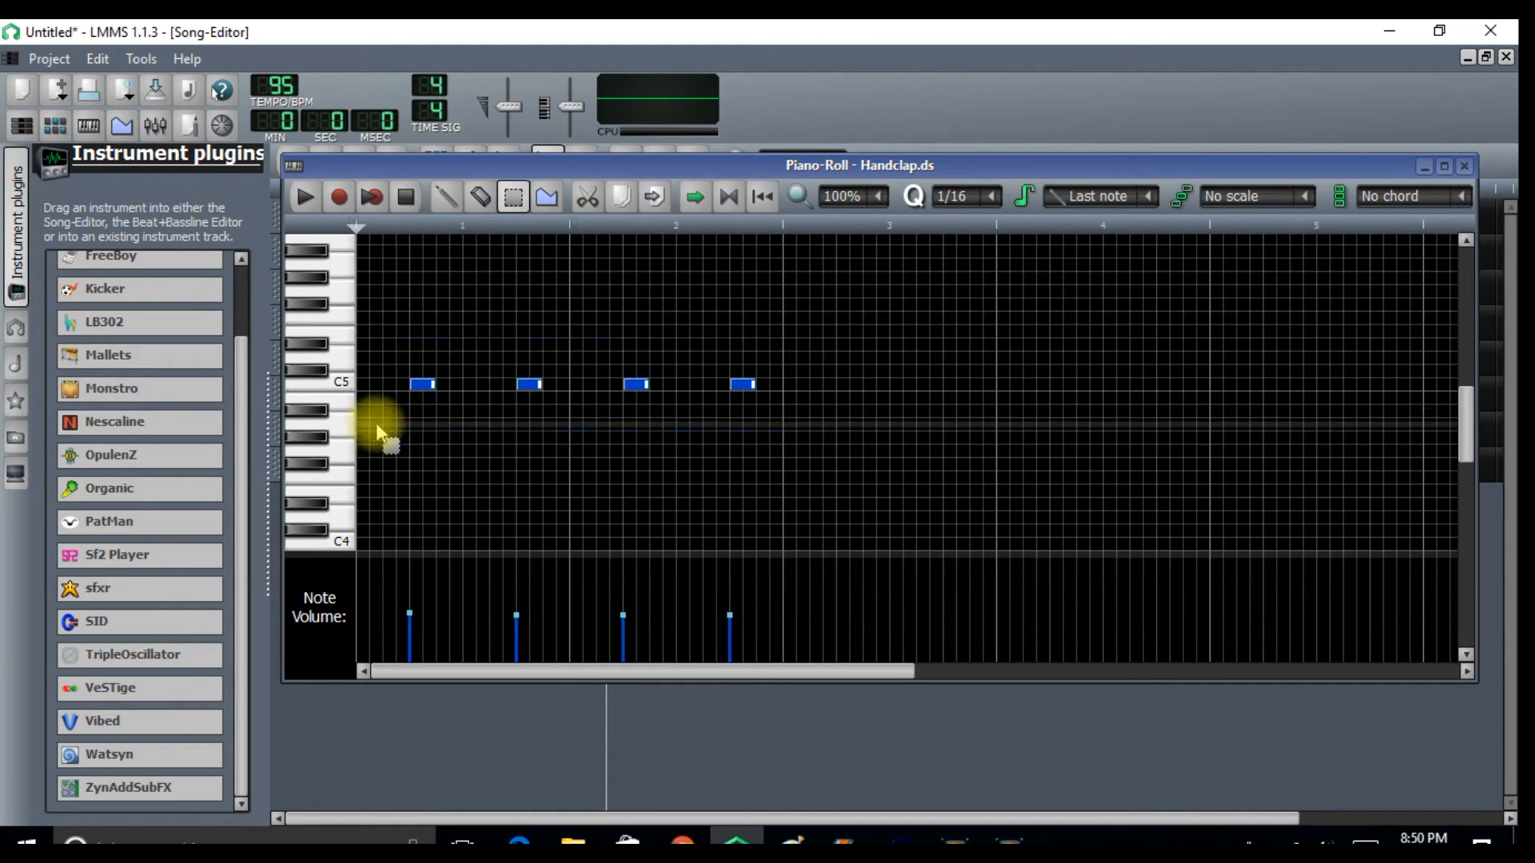
{"action": "left_click", "coordinate": [622, 195]}
{"action": "left_click", "coordinate": [652, 200]}
{"action": "mouse_move", "coordinate": [740, 384]}
{"action": "left_mouse_down"}
{"action": "mouse_move", "coordinate": [878, 360]}
{"action": "mouse_move", "coordinate": [1297, 461]}
{"action": "mouse_move", "coordinate": [1210, 352]}
{"action": "mouse_move", "coordinate": [1182, 384]}
{"action": "left_mouse_up"}
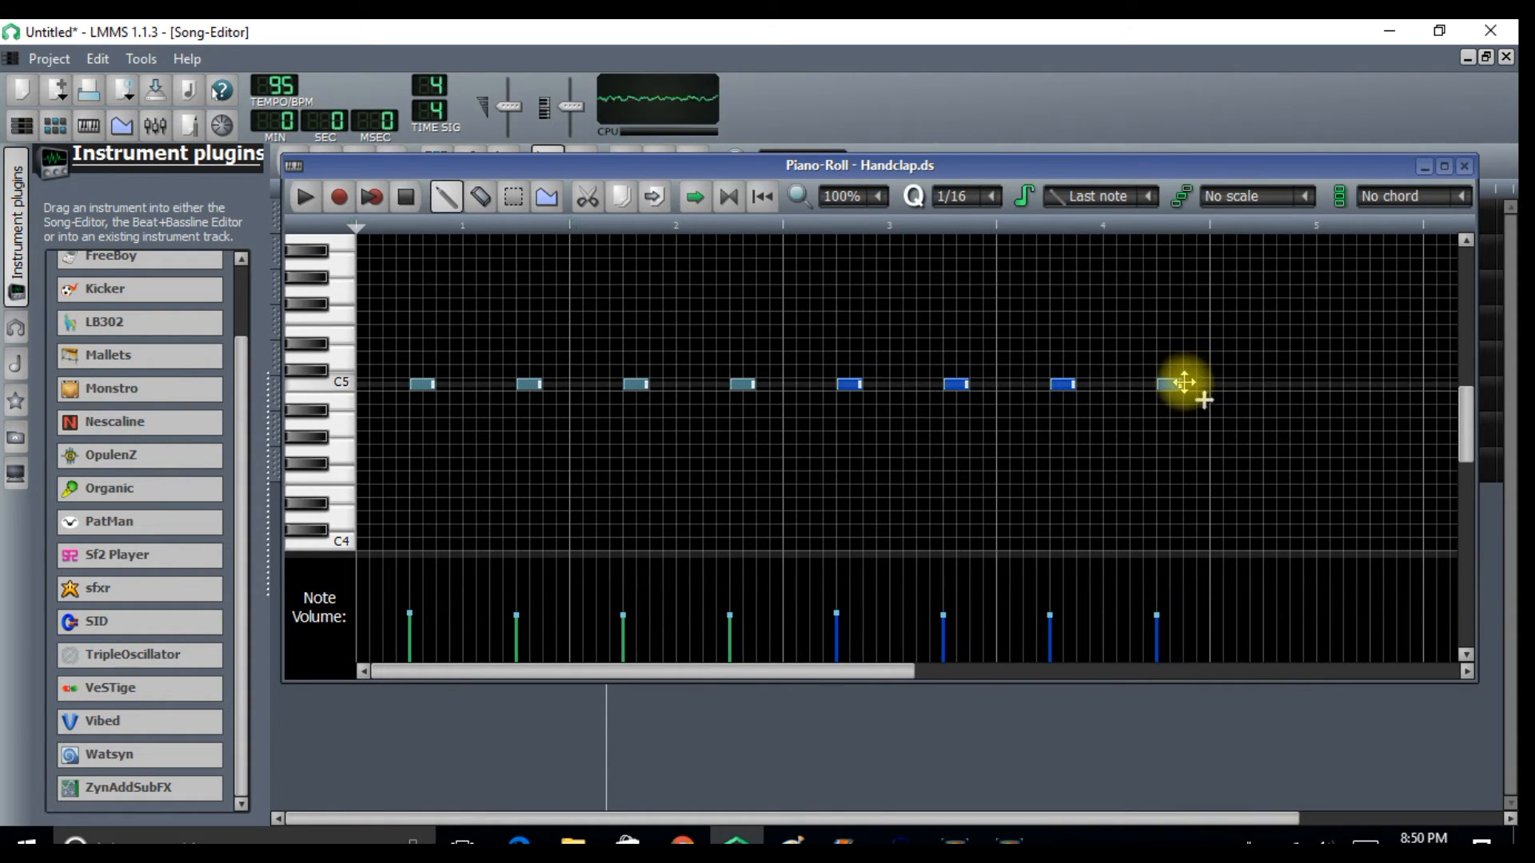
- Lower the Handclap.ds track's volume and pan the second ZynAddSubFX track slightly to the right
{"action": "left_click", "coordinate": [1464, 166]}
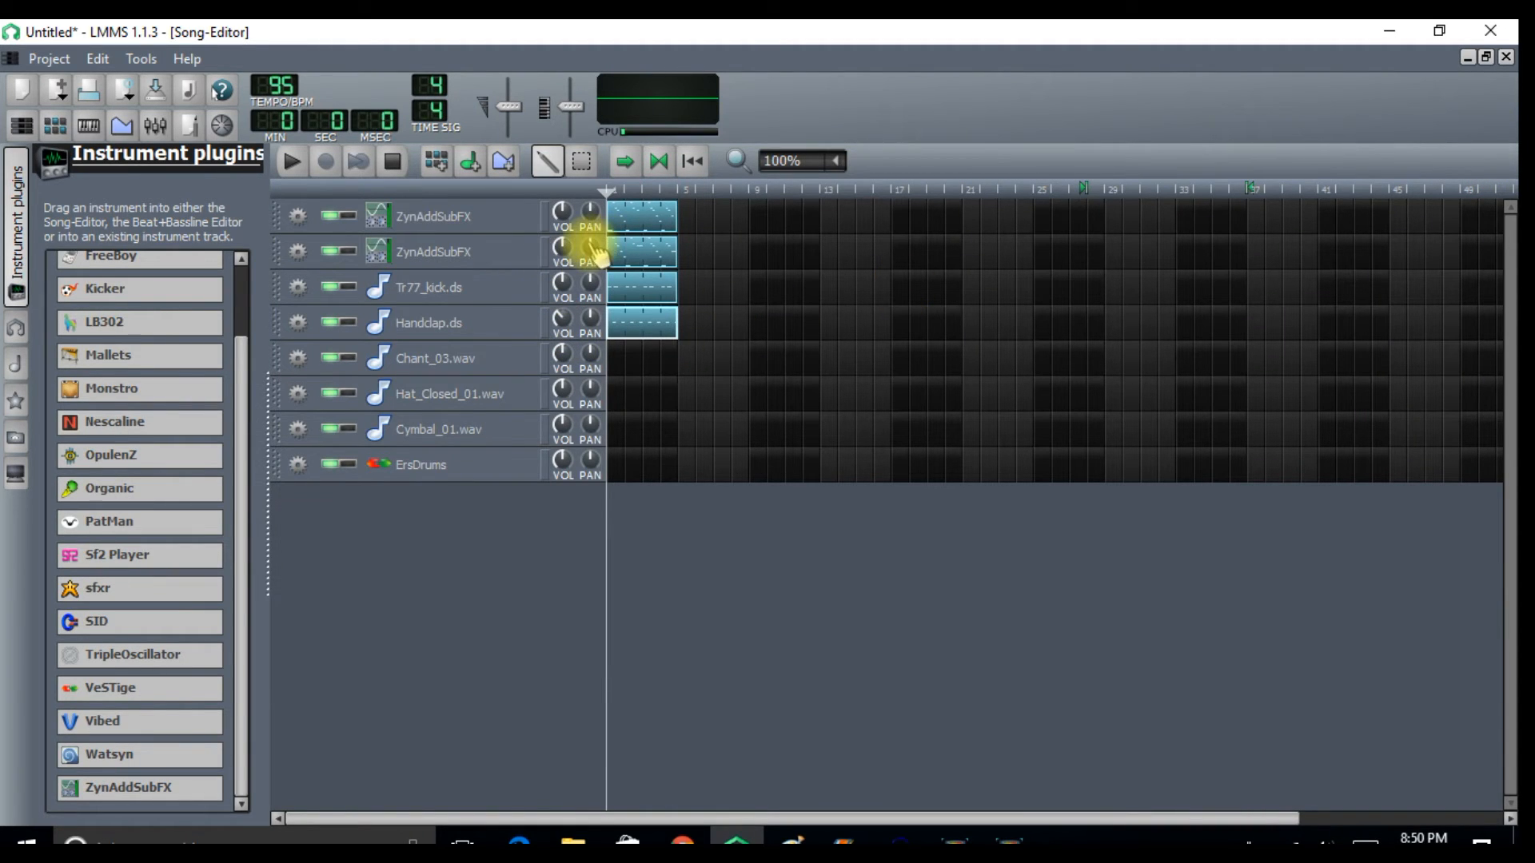
{"action": "left_click_drag", "start_coordinate": [591, 247], "coordinate": [590, 244]}
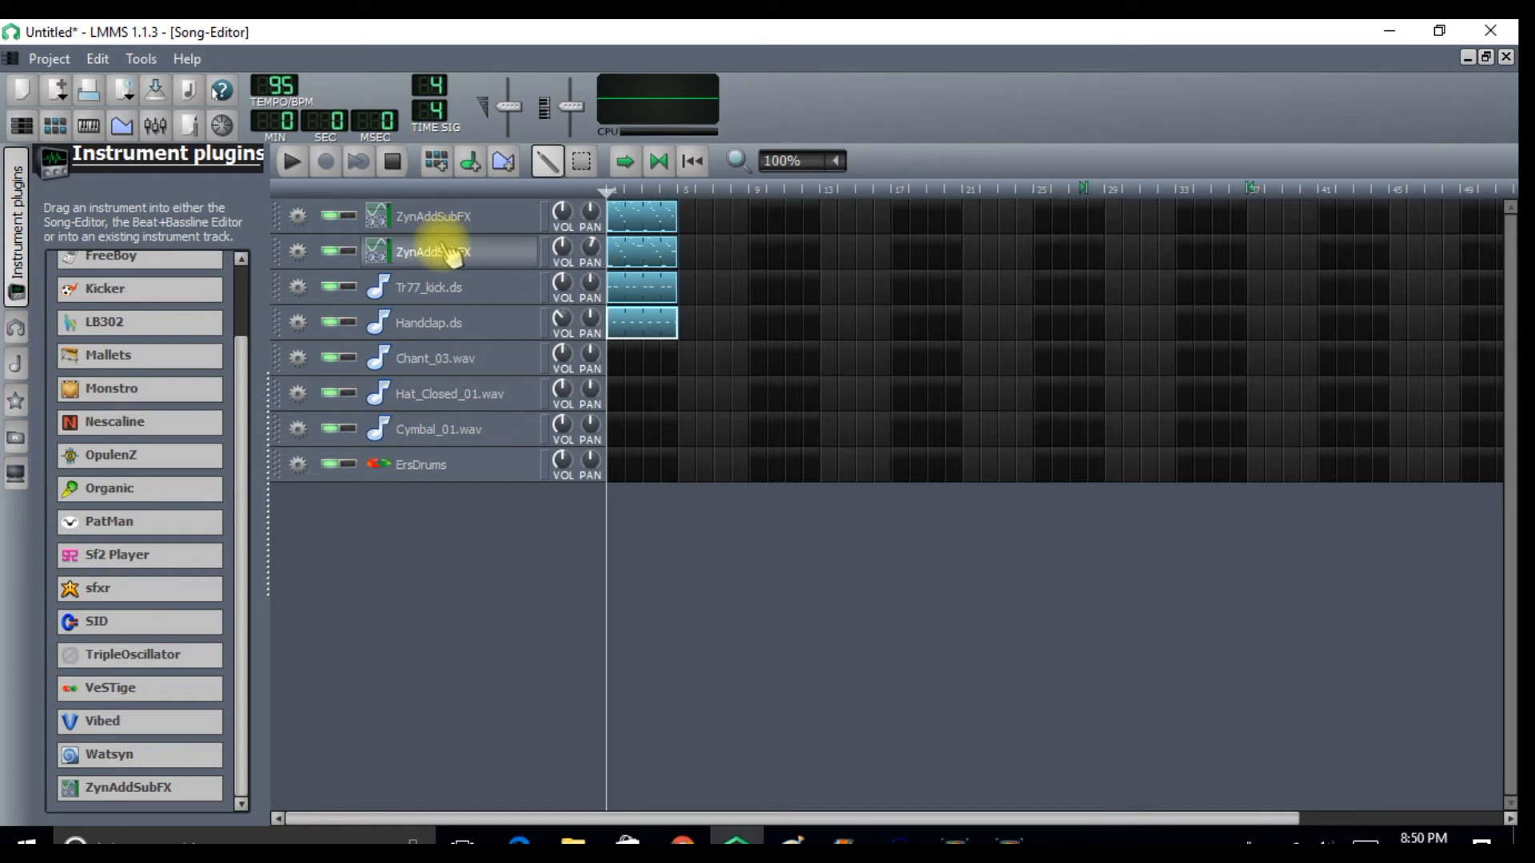
- Set the song's loop region to bars 1 through 4 and play the arrangement from the start
{"action": "left_click", "coordinate": [291, 162]}
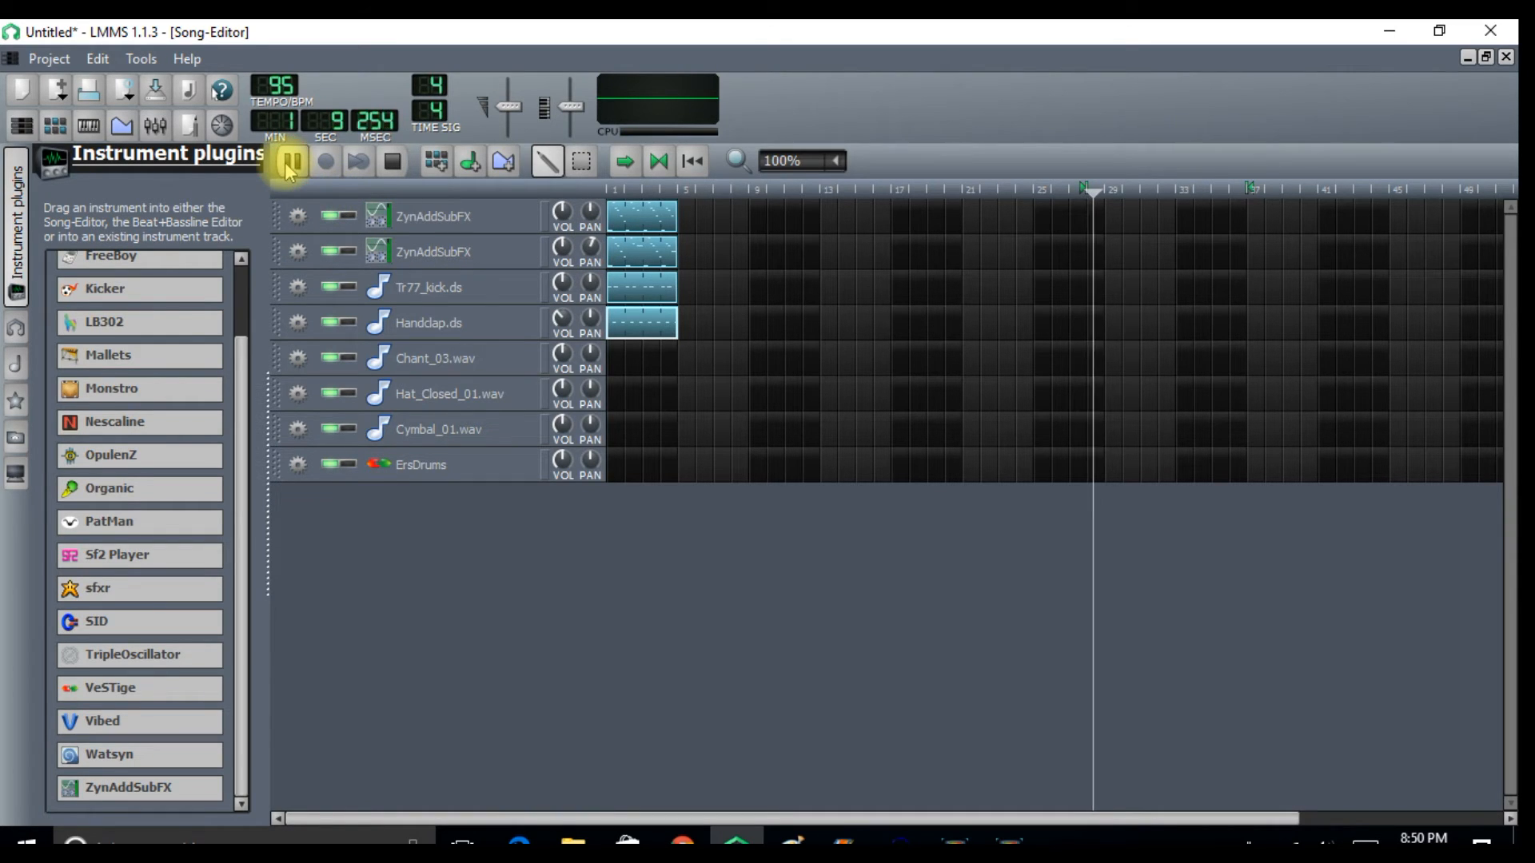
{"action": "left_click", "coordinate": [291, 161]}
{"action": "right_click", "coordinate": [607, 191]}
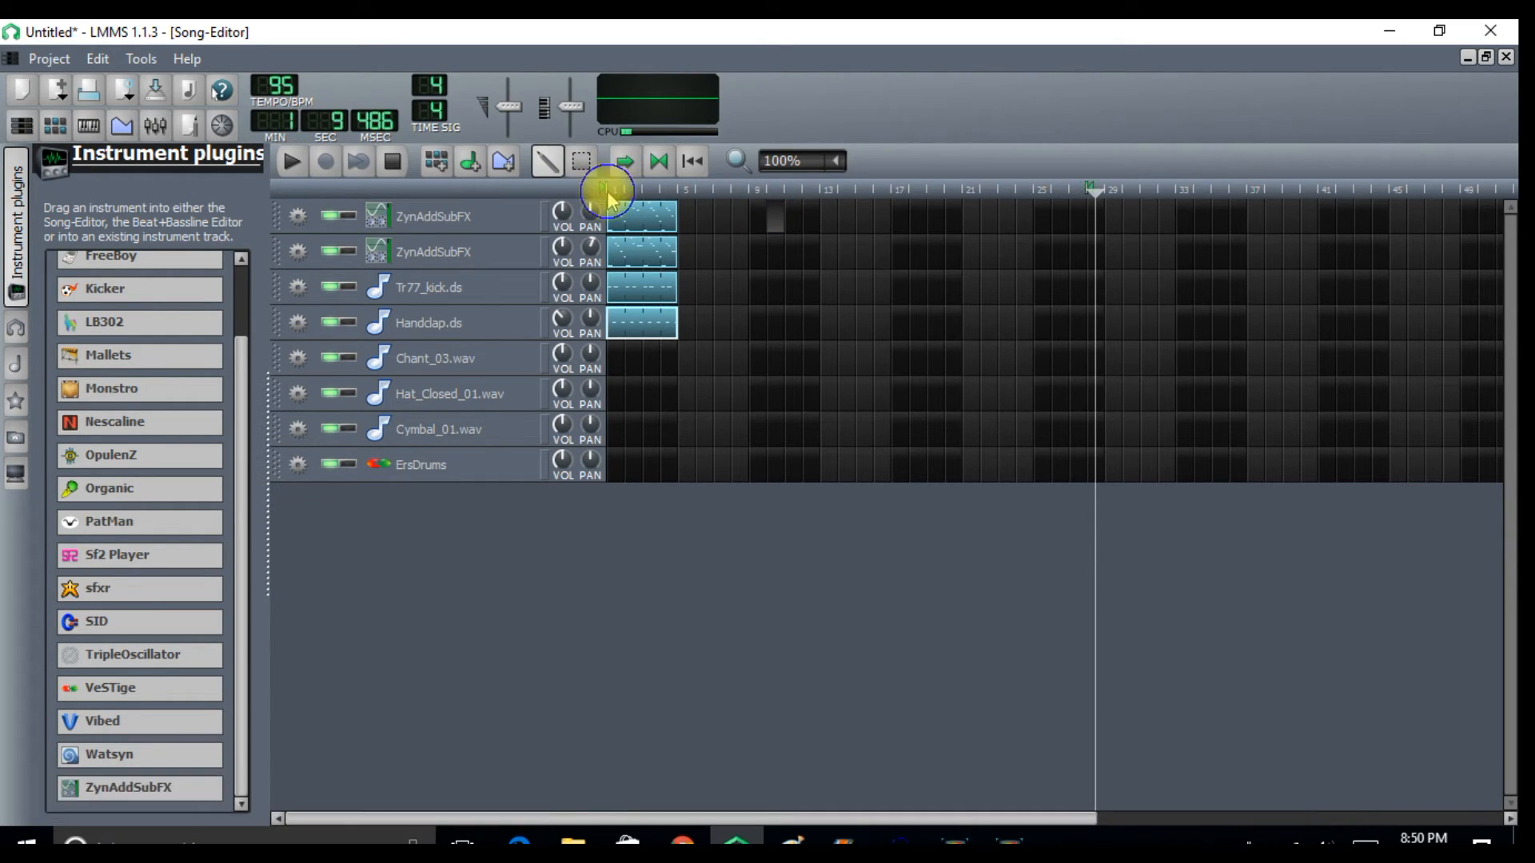
{"action": "left_click", "coordinate": [292, 162]}
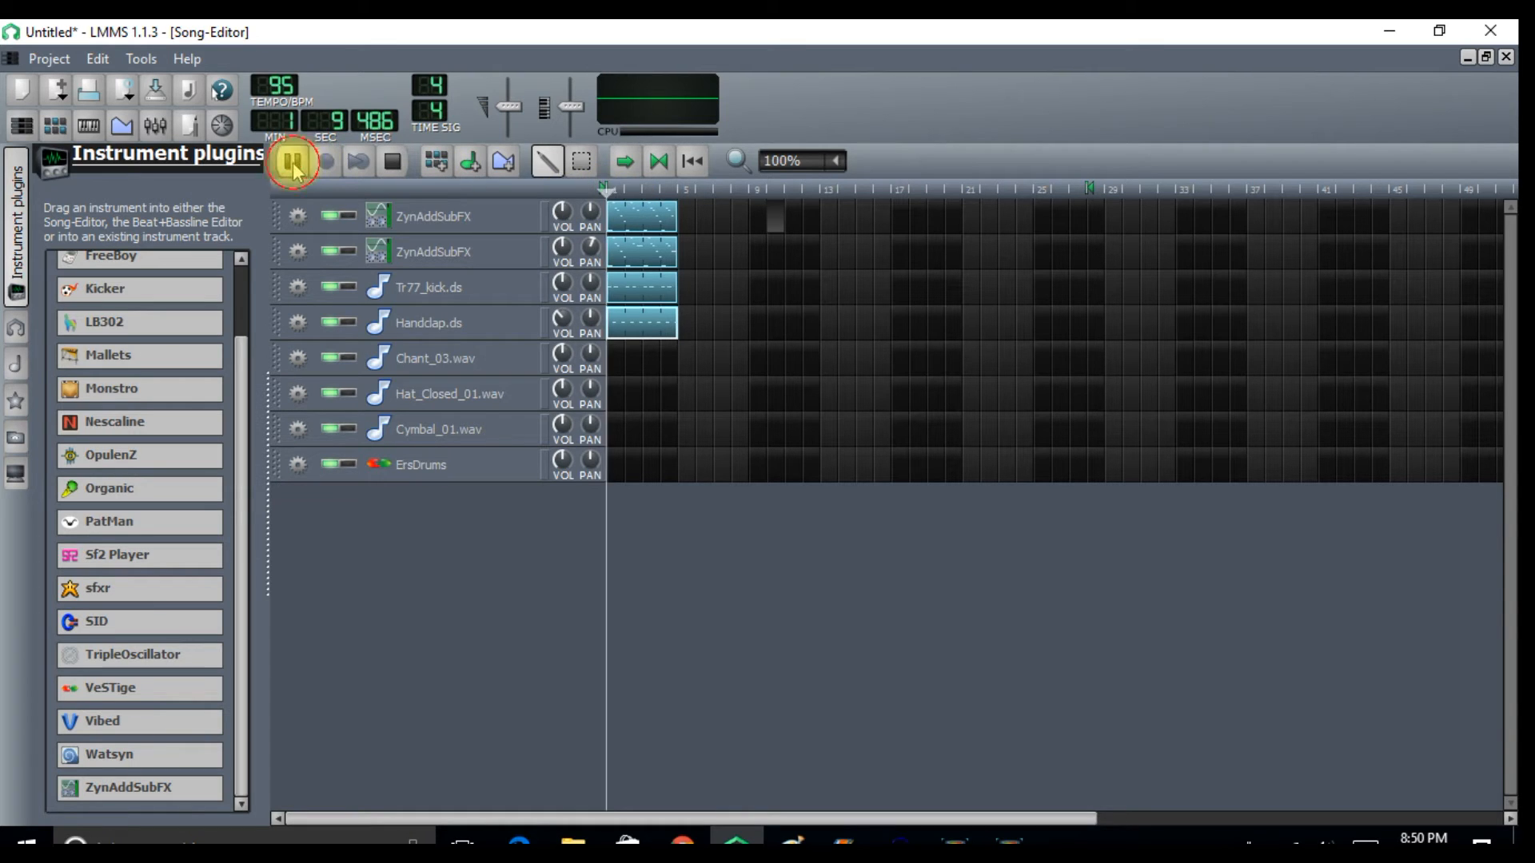
{"action": "right_click", "coordinate": [675, 188]}
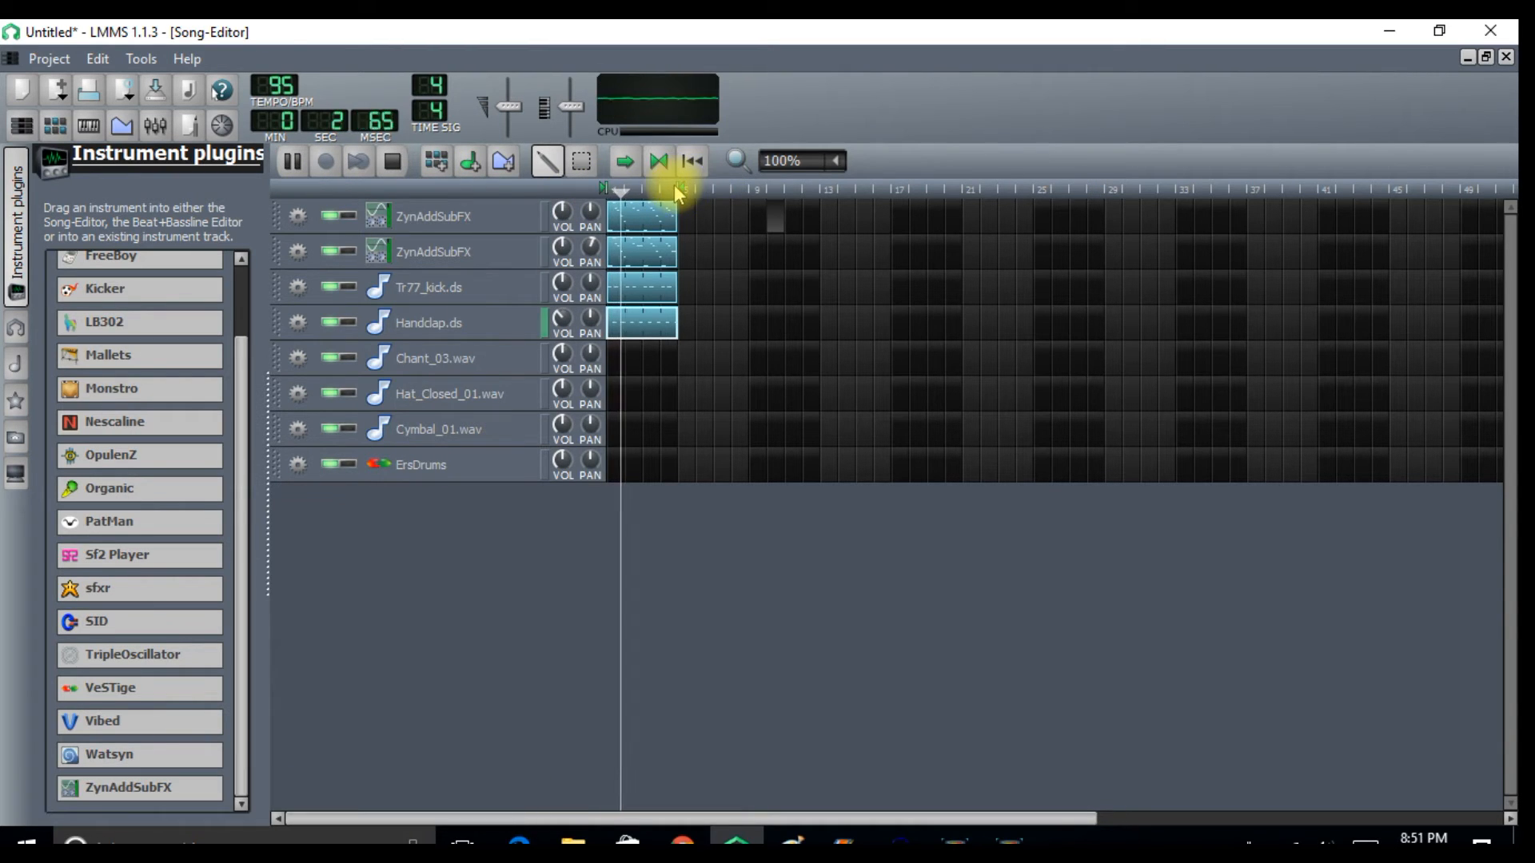
- Delete the stray empty pattern at bar 10 of the first ZynAddSubFX track and stop playback
{"action": "right_click", "coordinate": [783, 215]}
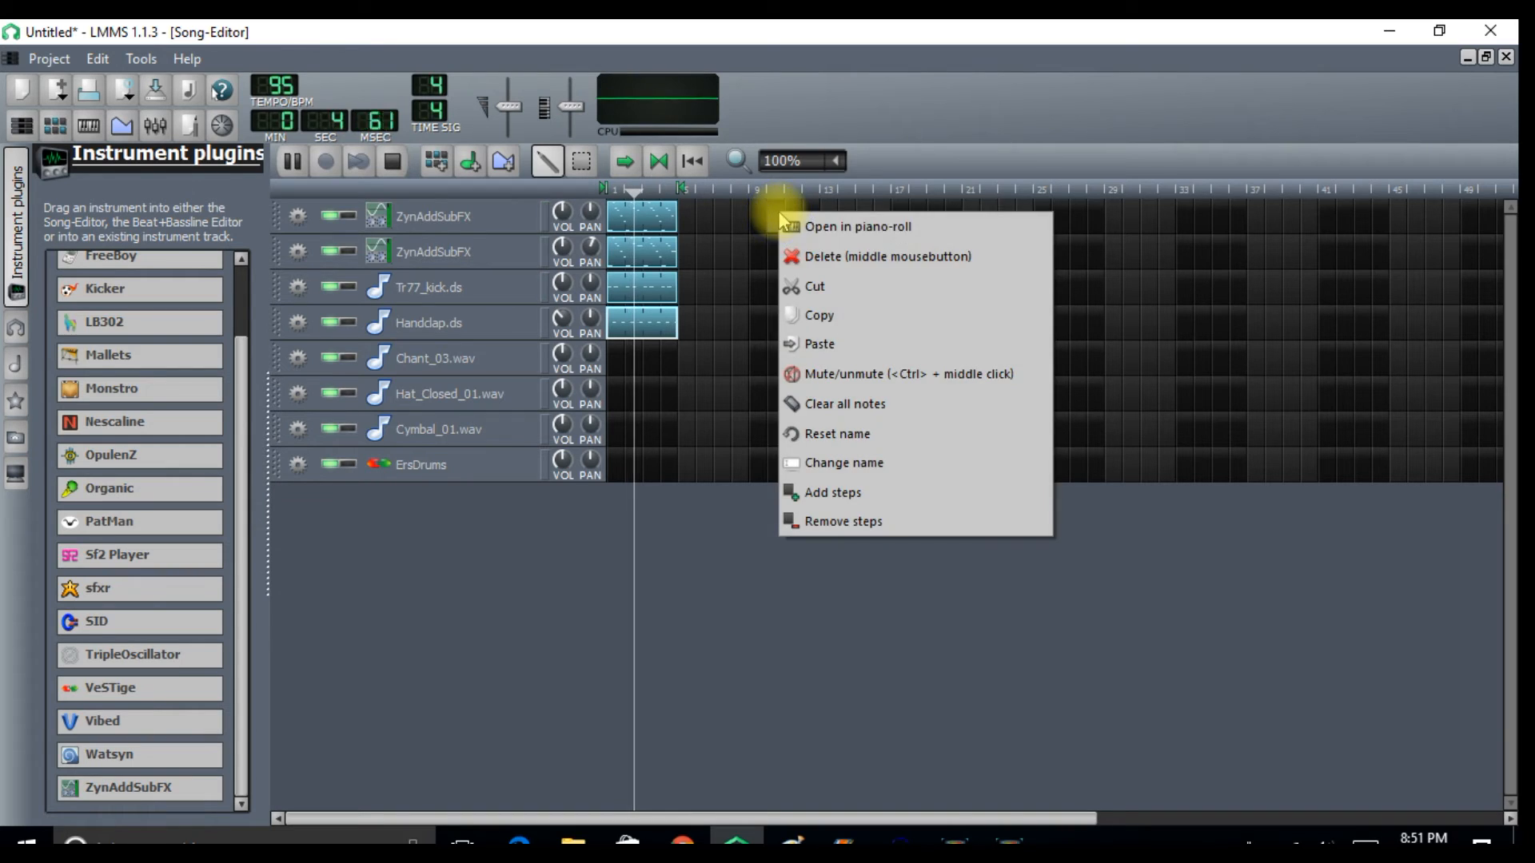
{"action": "left_click", "coordinate": [795, 253]}
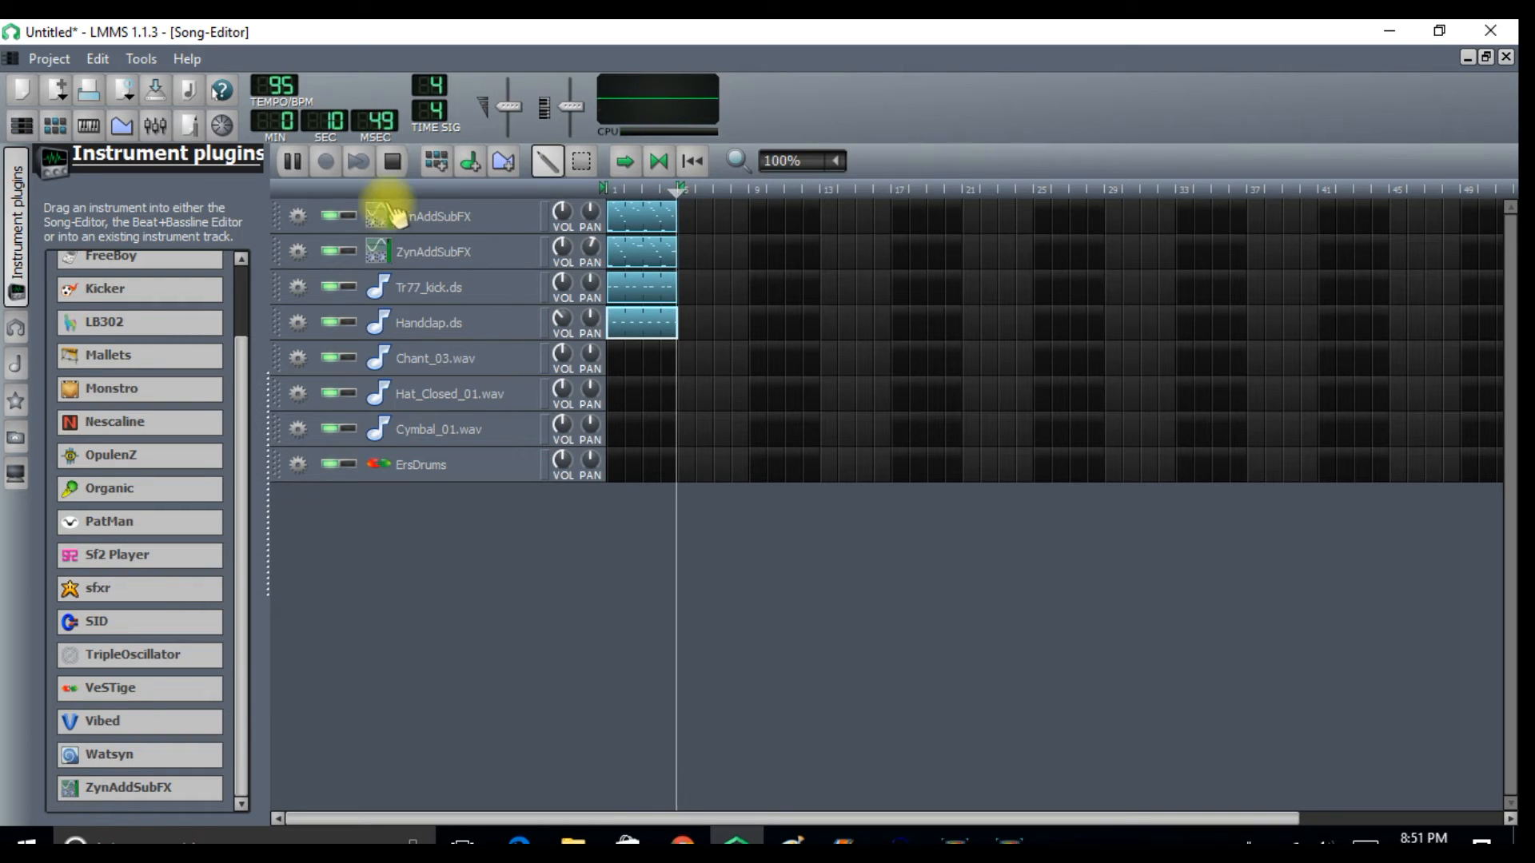
{"action": "left_click", "coordinate": [391, 162]}
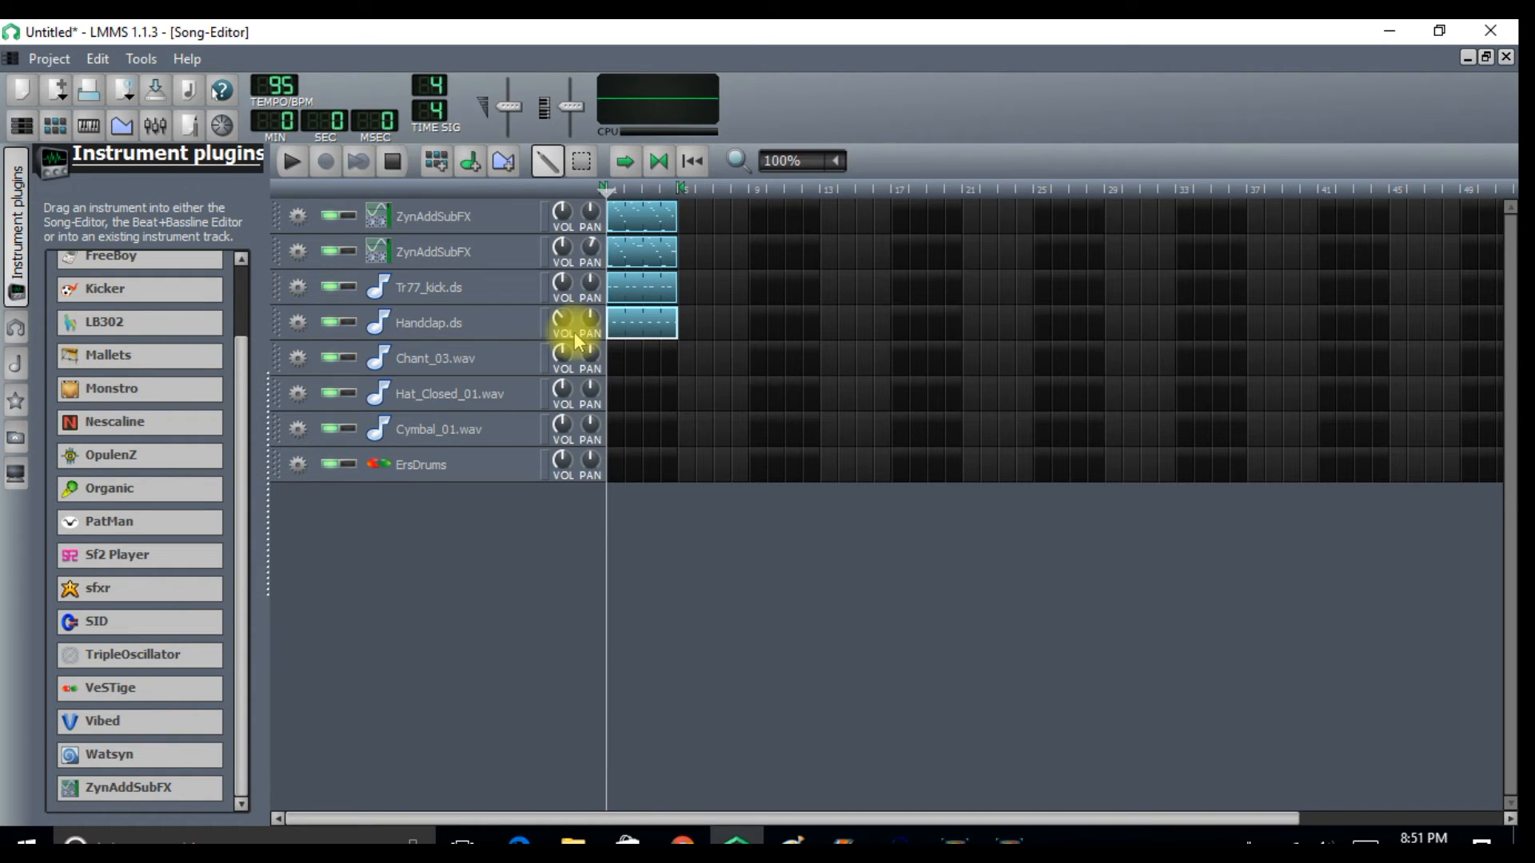
- Place two-sixteenth A4 notes on the first and ninth sixteenths of bars 1 and 2 in the Chant_03.wav pattern
{"action": "double_click", "coordinate": [615, 358]}
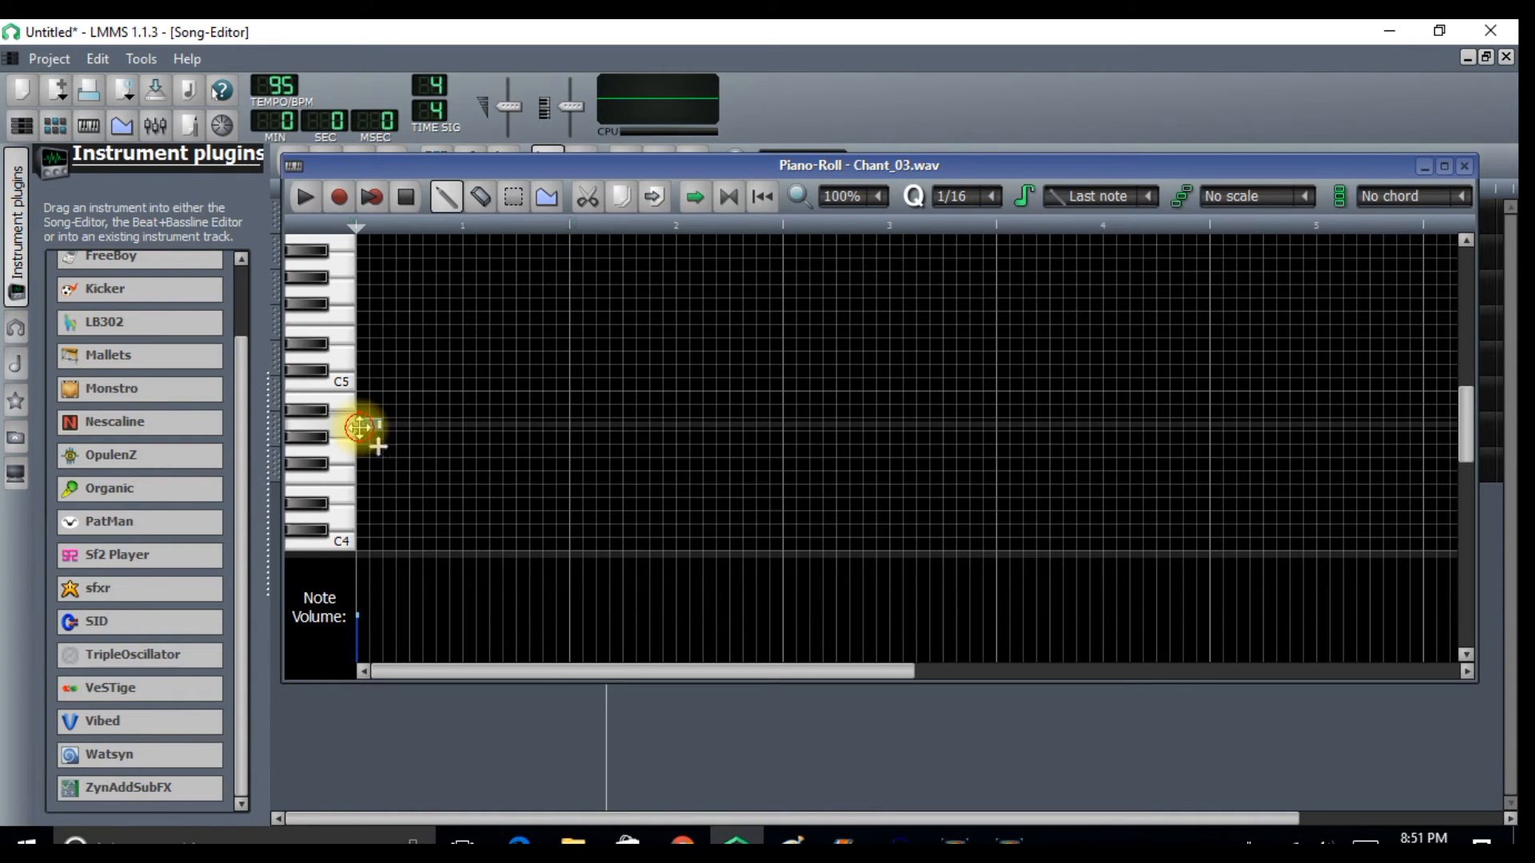
{"action": "left_click", "coordinate": [467, 425]}
{"action": "left_click", "coordinate": [575, 423]}
{"action": "left_click", "coordinate": [685, 425]}
- Copy the four A4 chant notes and paste them at the same positions in bars 3 and 4
{"action": "left_click", "coordinate": [511, 200]}
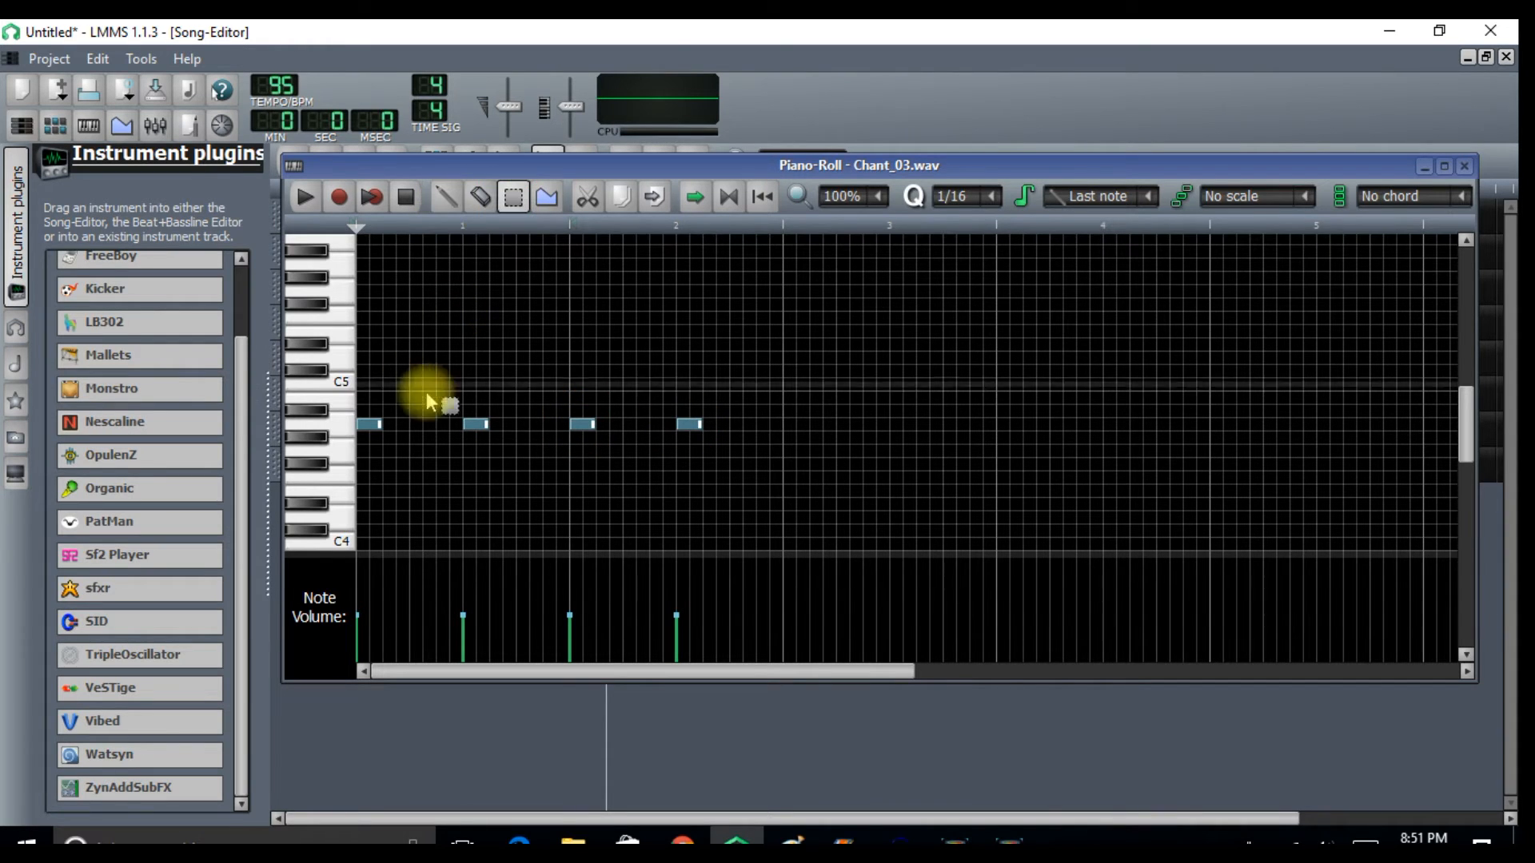
{"action": "left_click_drag", "start_coordinate": [363, 365], "coordinate": [747, 538]}
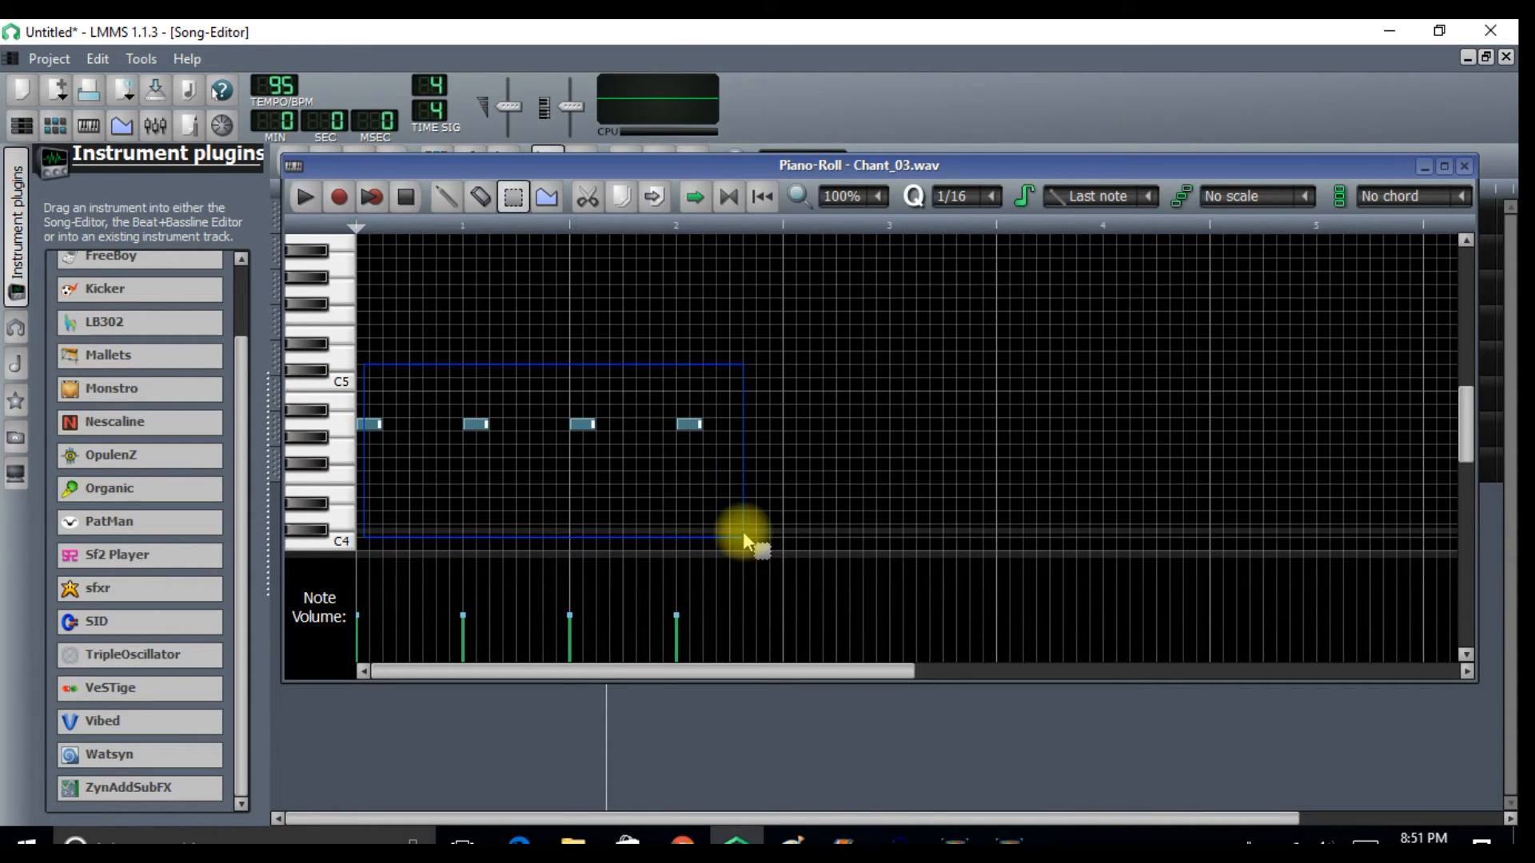
{"action": "left_click", "coordinate": [620, 196]}
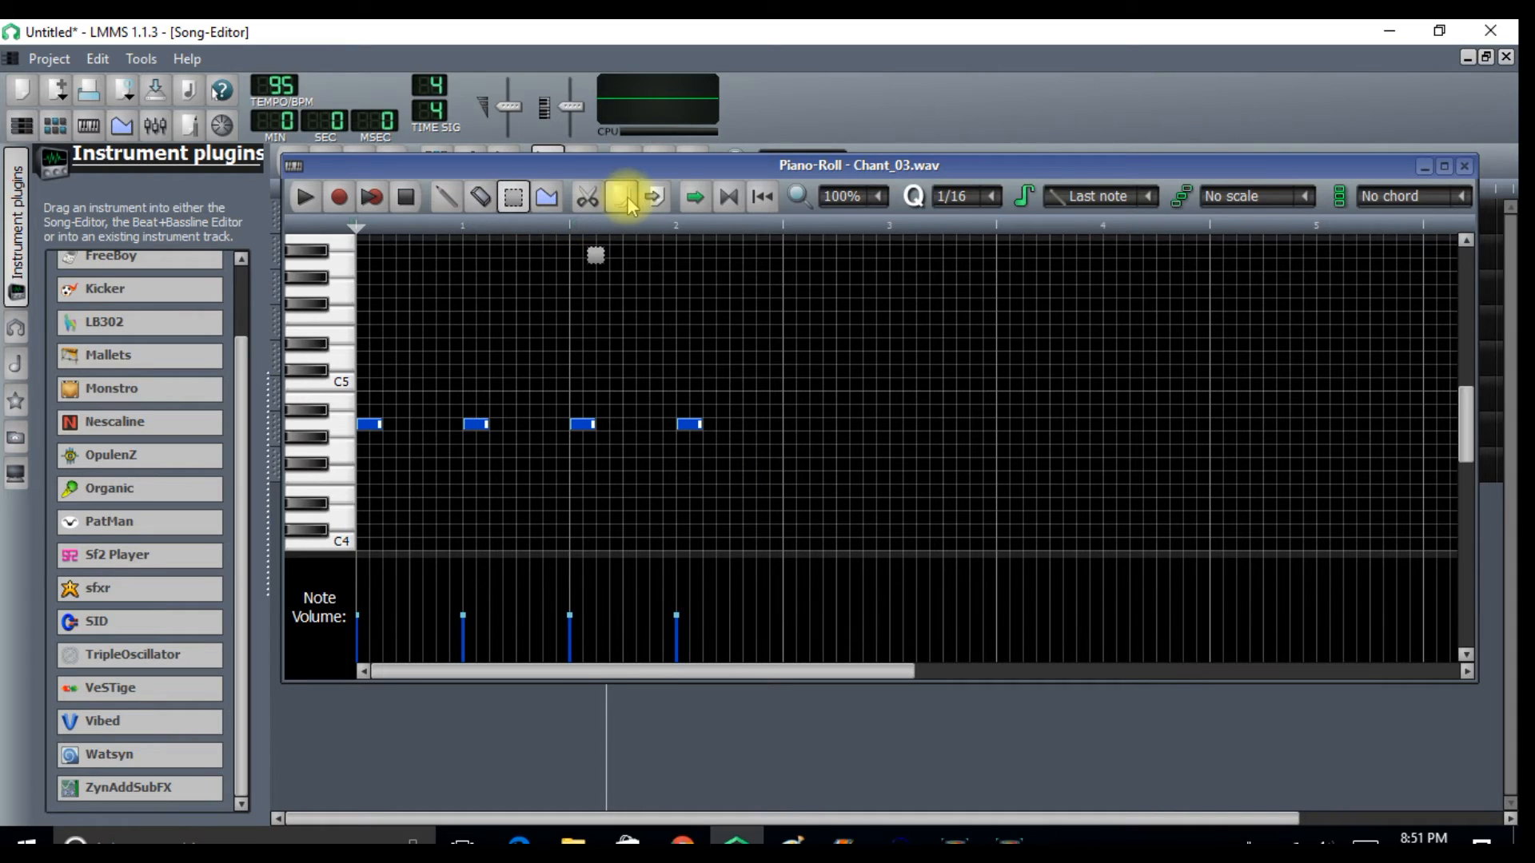
{"action": "left_click", "coordinate": [653, 196]}
{"action": "left_click_drag", "start_coordinate": [686, 425], "coordinate": [1112, 425]}
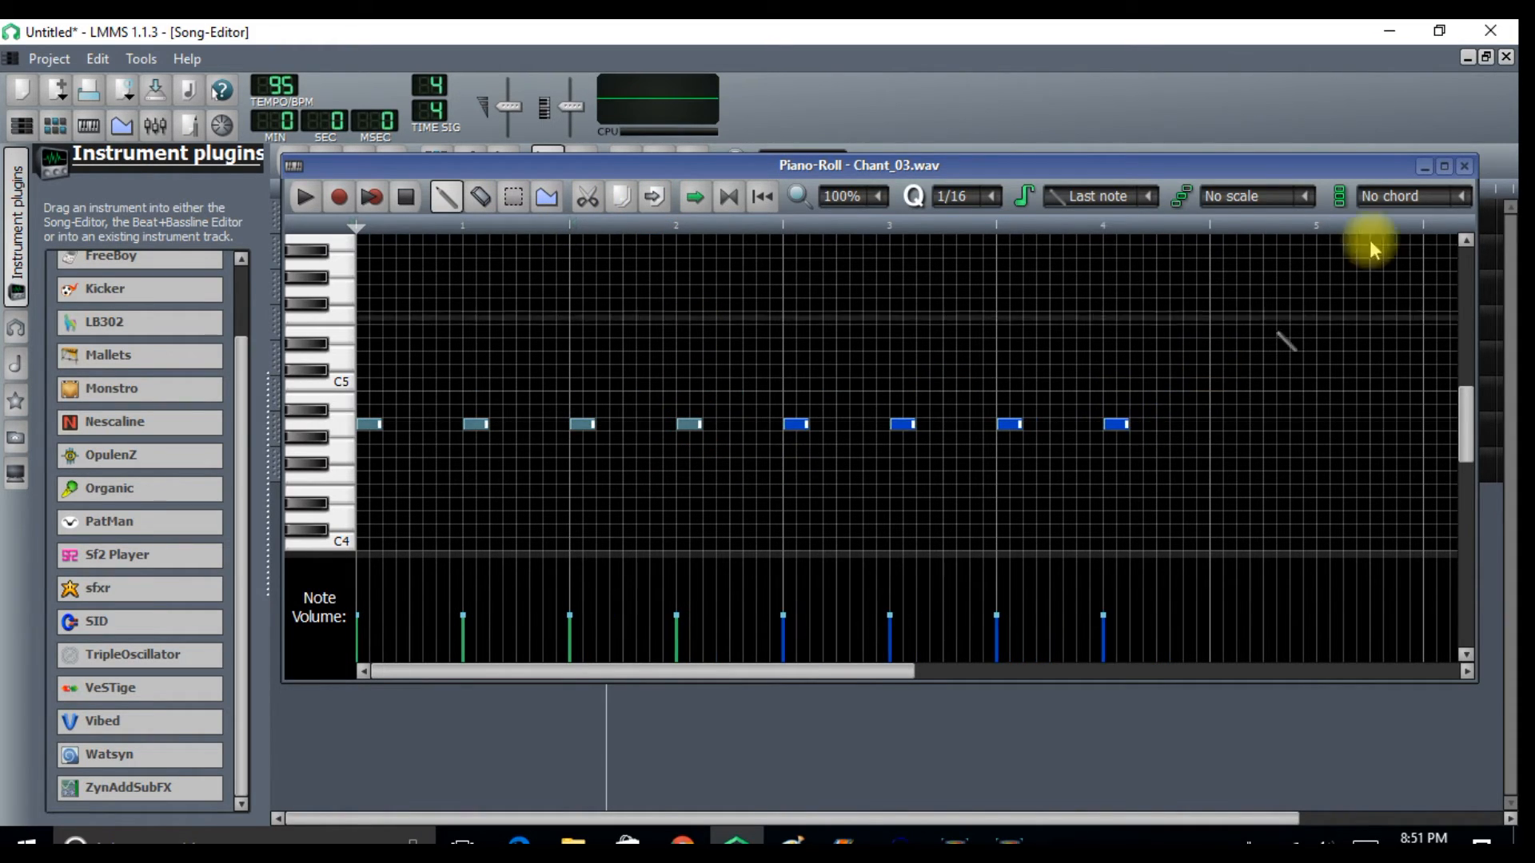
- Close the chant pattern and lower the Chant_03.wav track's volume to about 30%
{"action": "left_click", "coordinate": [1465, 165]}
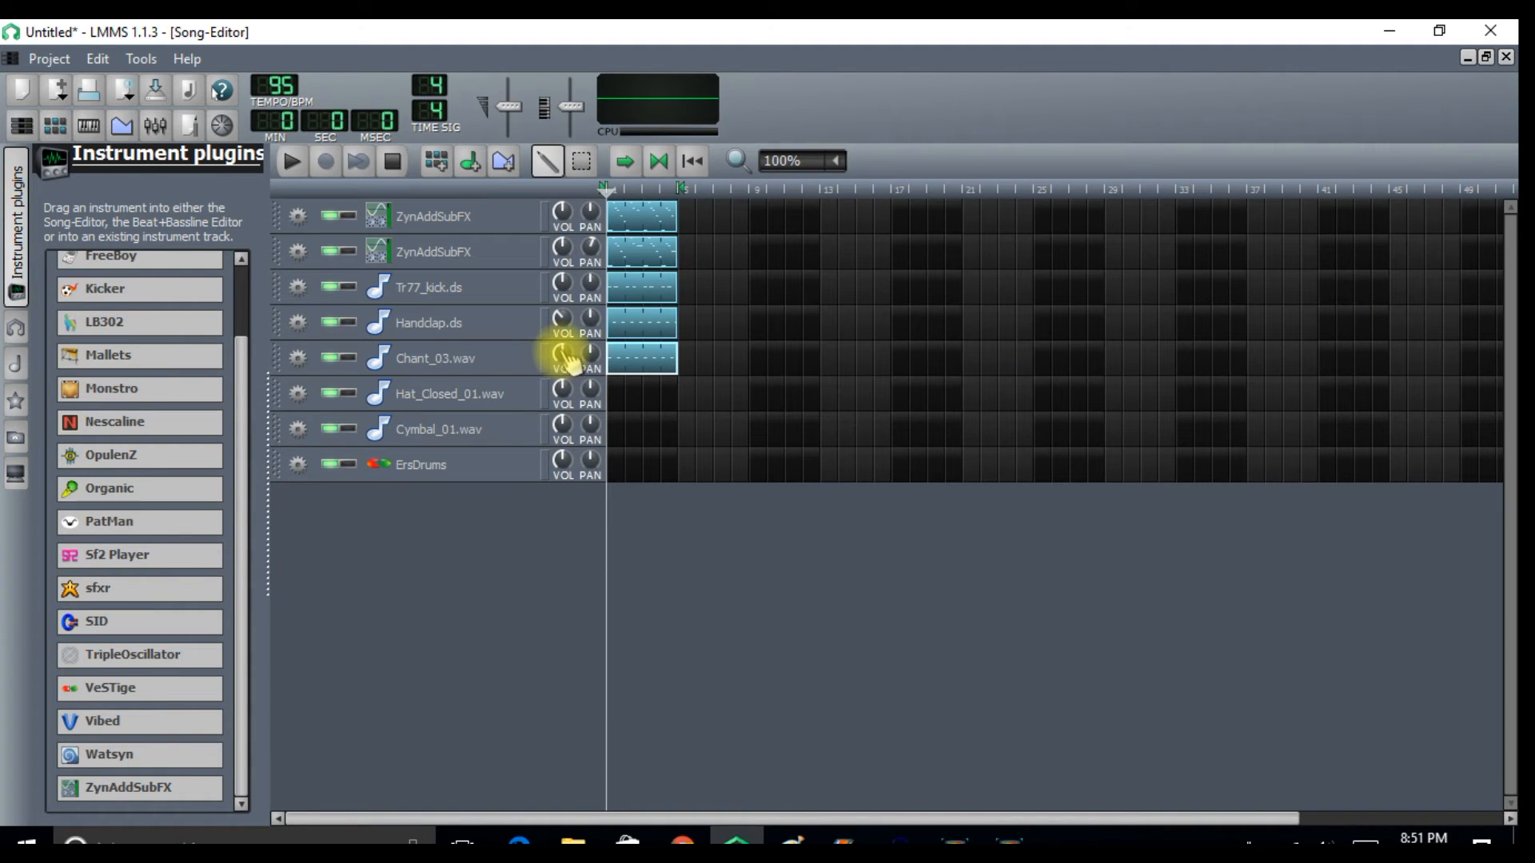
{"action": "left_click_drag", "start_coordinate": [558, 347], "coordinate": [557, 356]}
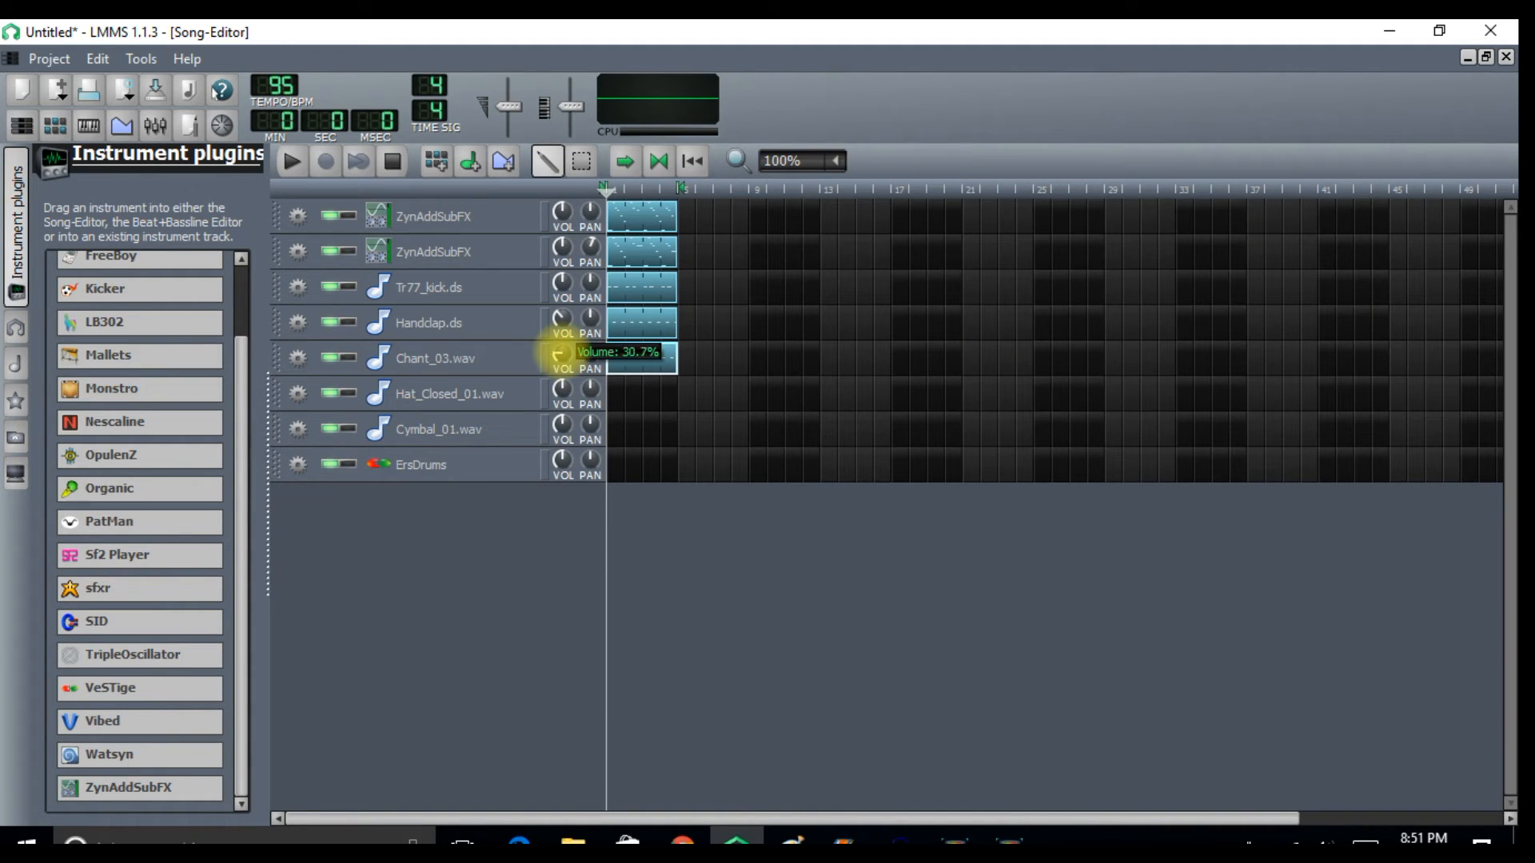
{"action": "left_click_drag", "start_coordinate": [558, 353], "coordinate": [558, 352]}
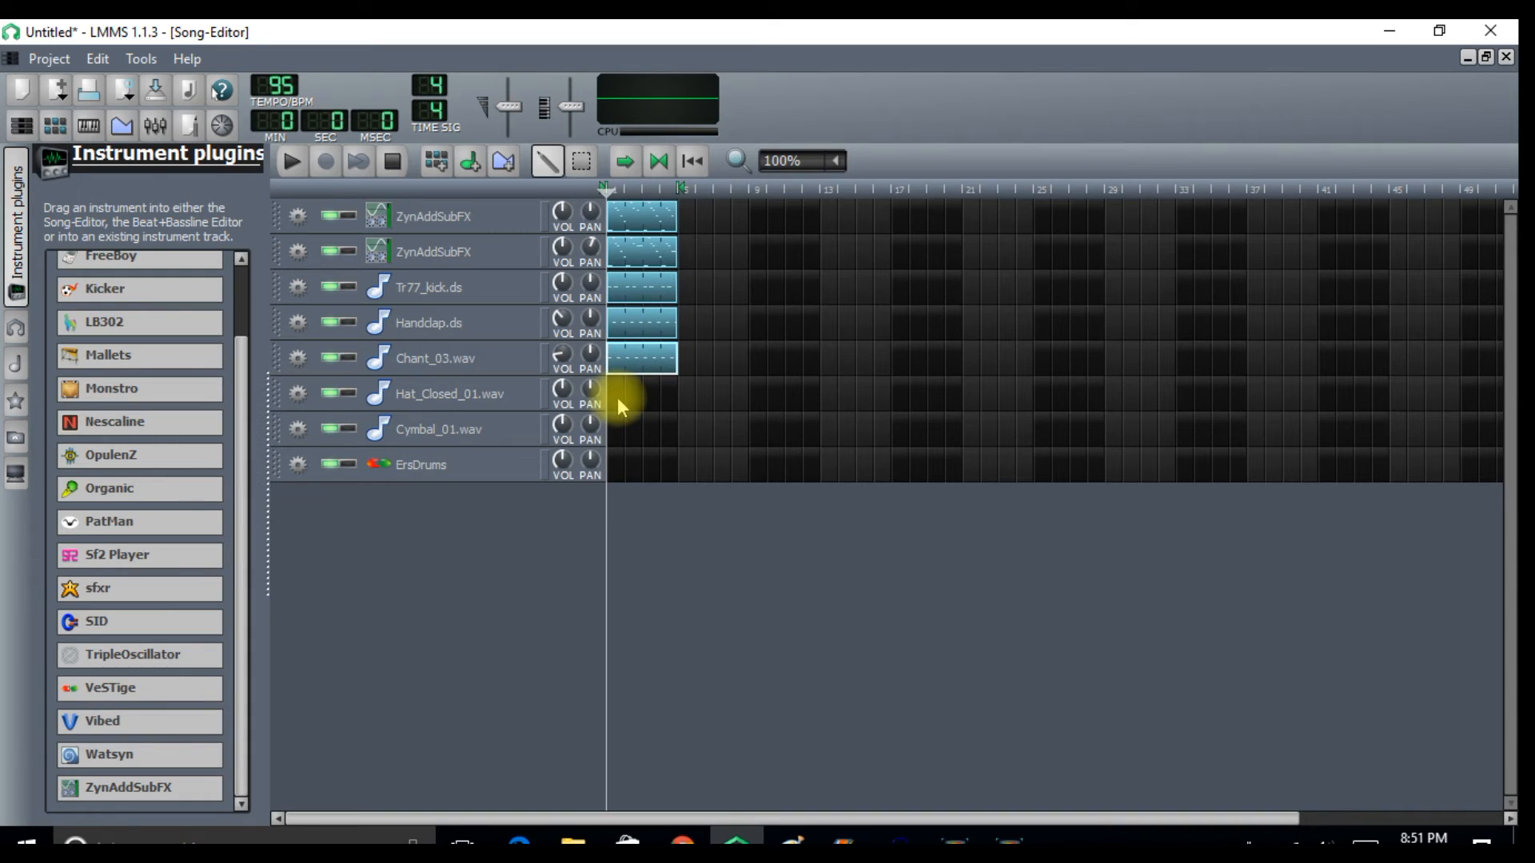
- Place an A4 note at the start of the Hat_Closed_01.wav pattern and shorten it to a 1/32 note using 1/64 quantization
{"action": "double_click", "coordinate": [618, 396]}
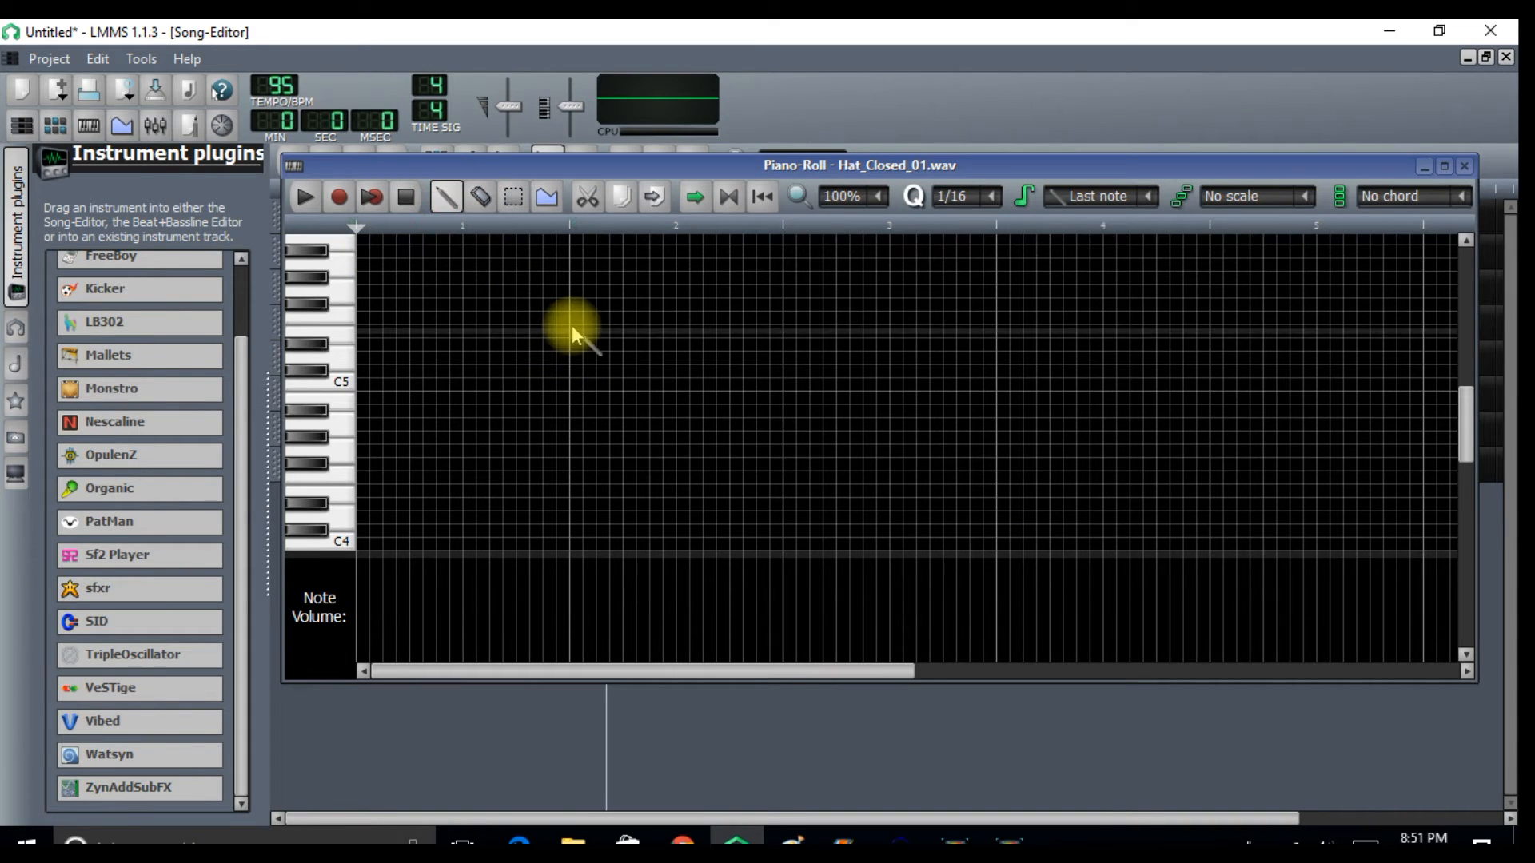
{"action": "left_click", "coordinate": [366, 425]}
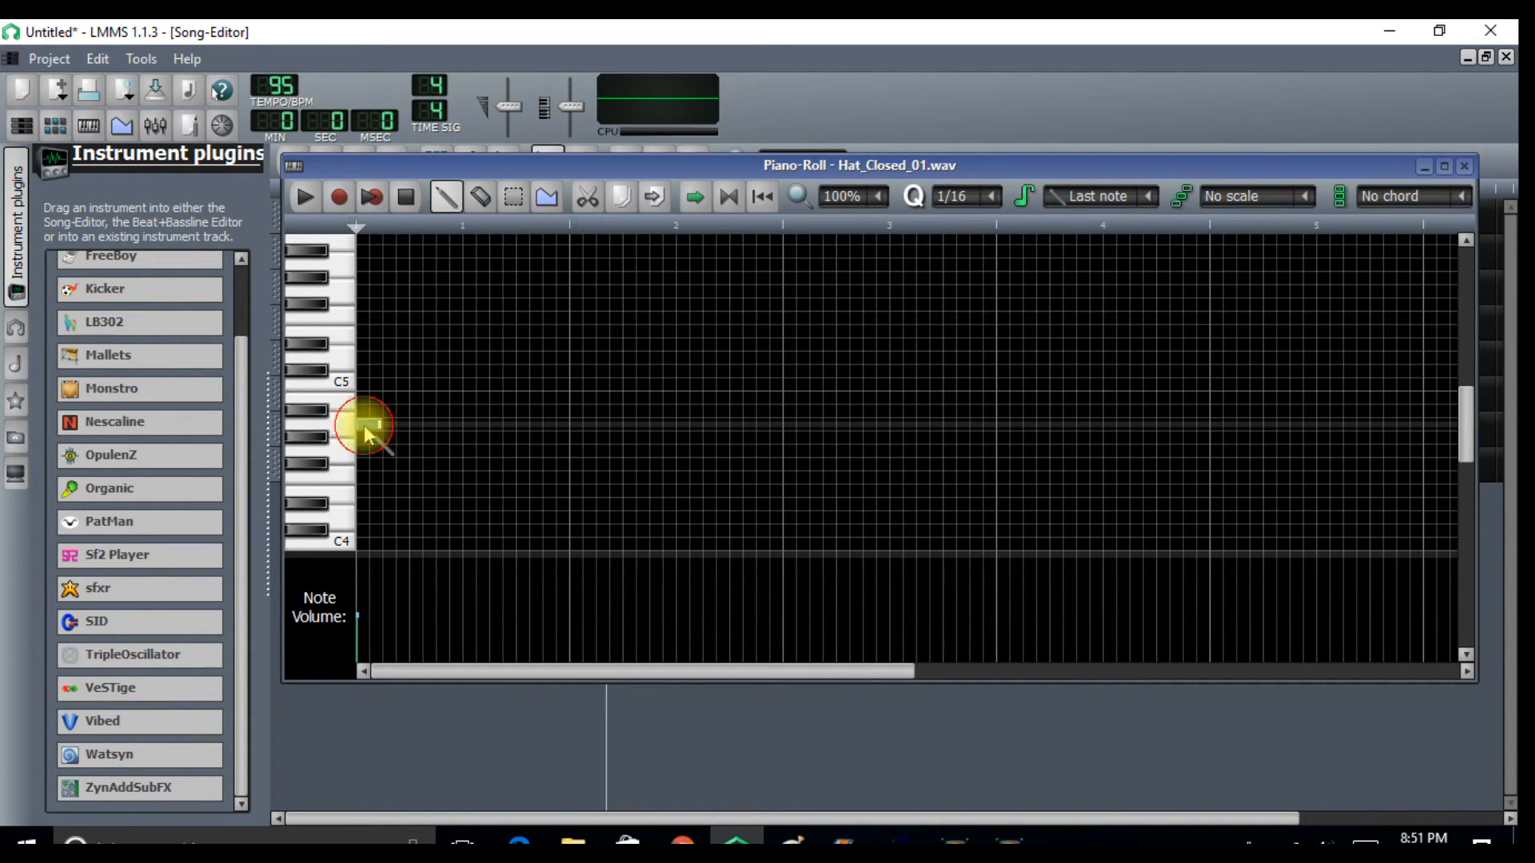
{"action": "left_click", "coordinate": [994, 196]}
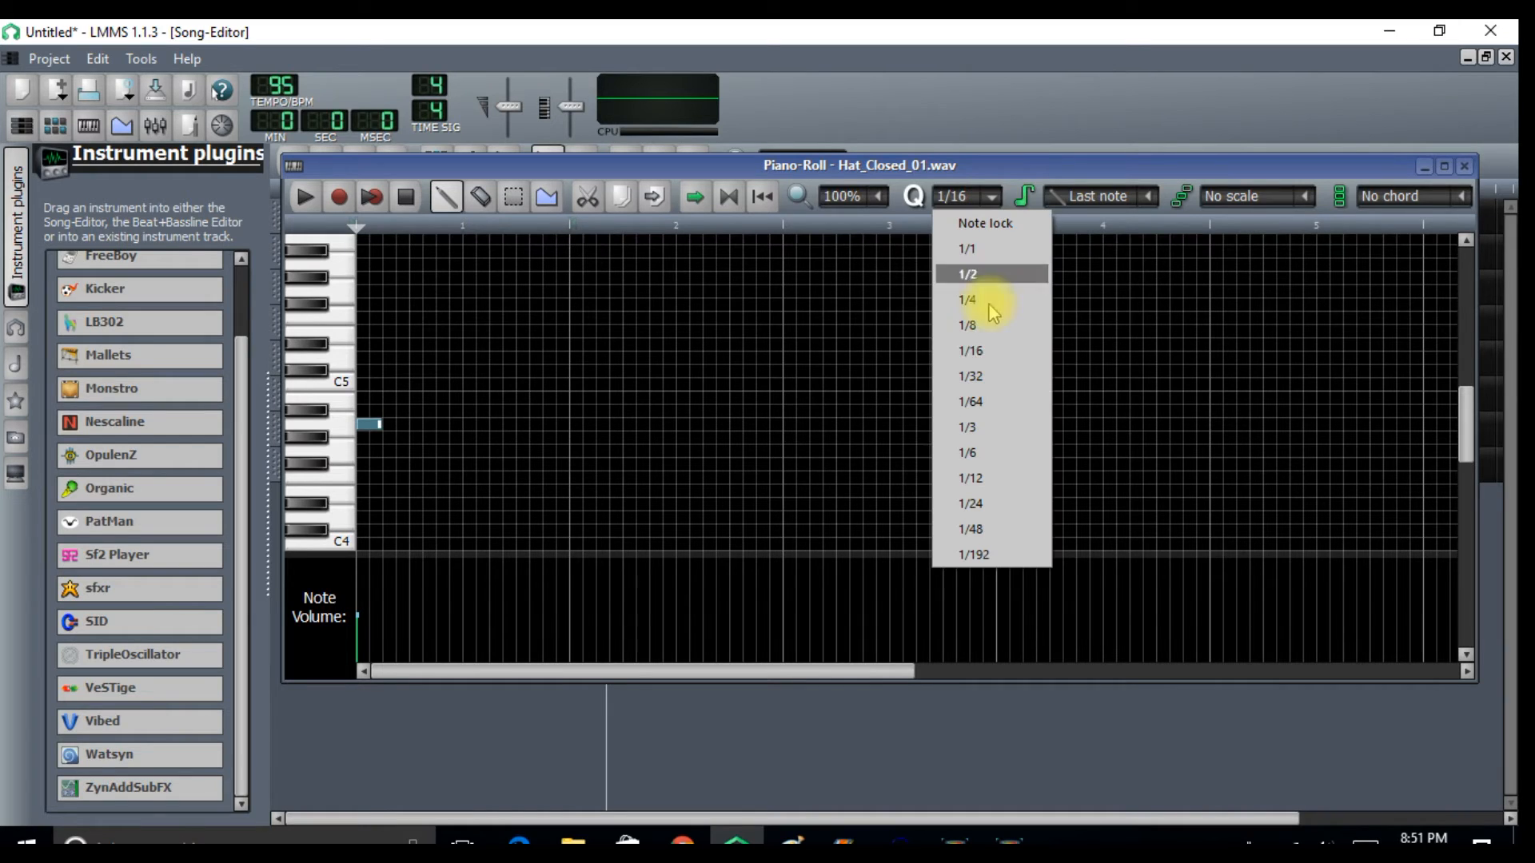
{"action": "left_click", "coordinate": [992, 401]}
{"action": "mouse_move", "coordinate": [380, 421]}
{"action": "left_mouse_down"}
{"action": "mouse_move", "coordinate": [353, 424]}
{"action": "mouse_move", "coordinate": [365, 428]}
{"action": "left_mouse_up"}
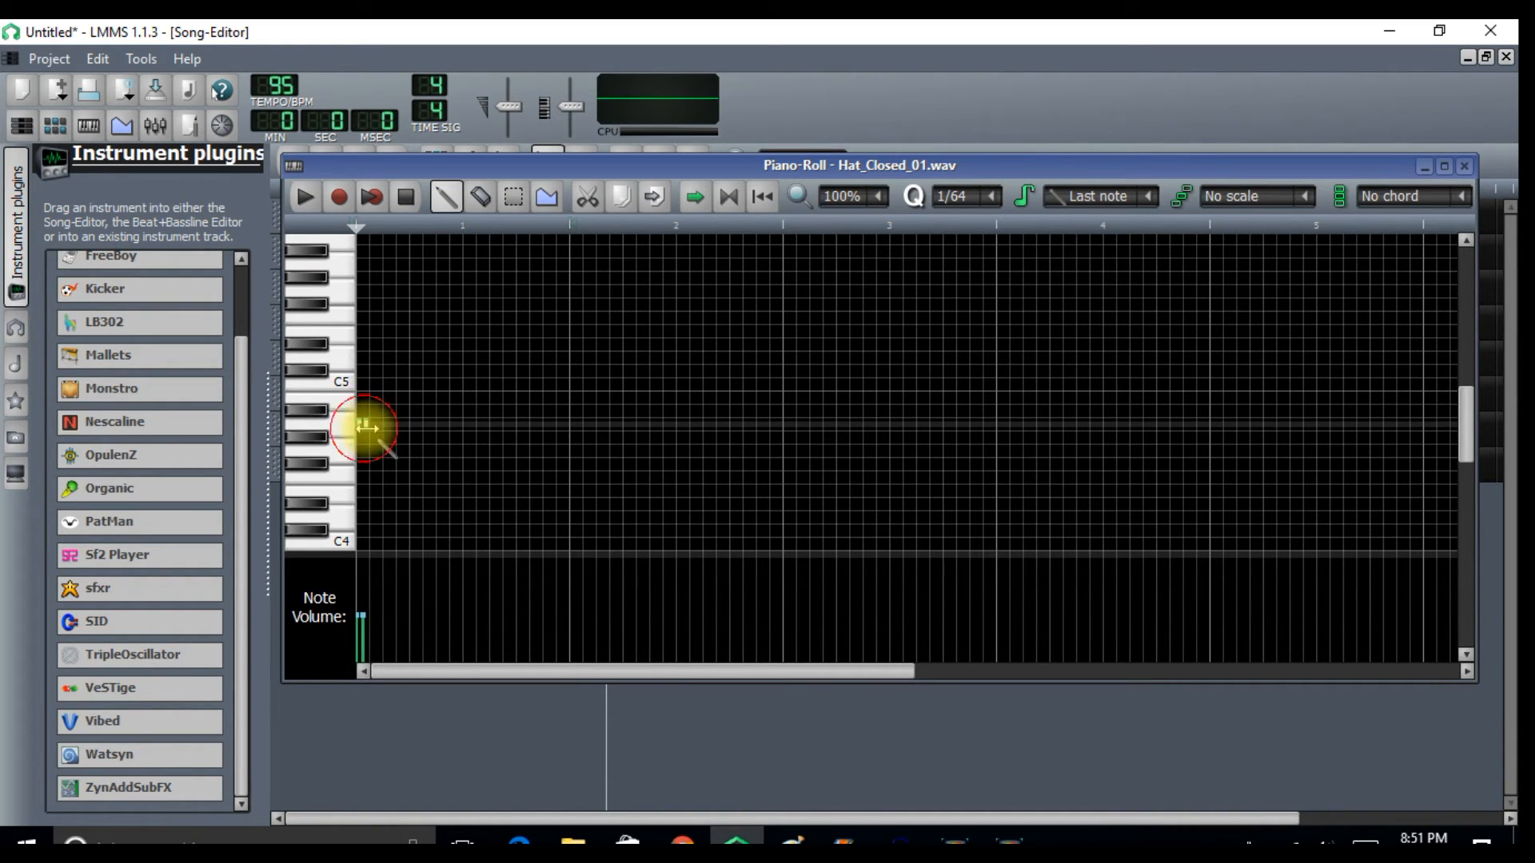
- Fill the first beat of bar 1 with consecutive 1/32 A4 hi-hat notes
{"action": "left_click", "coordinate": [373, 427]}
{"action": "left_click_drag", "start_coordinate": [373, 426], "coordinate": [365, 426]}
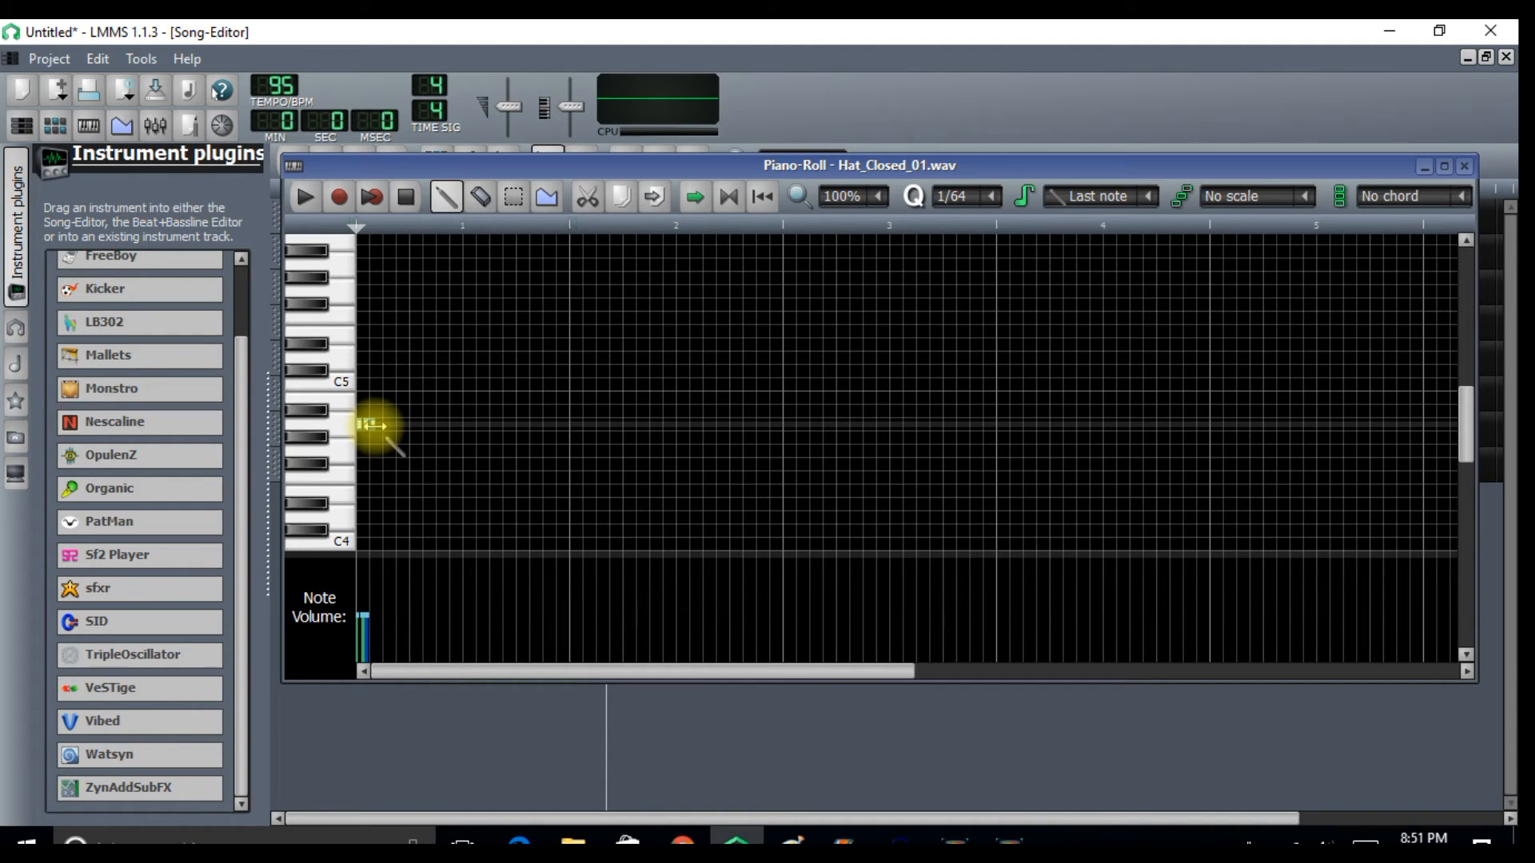
{"action": "left_click_drag", "start_coordinate": [369, 426], "coordinate": [372, 426]}
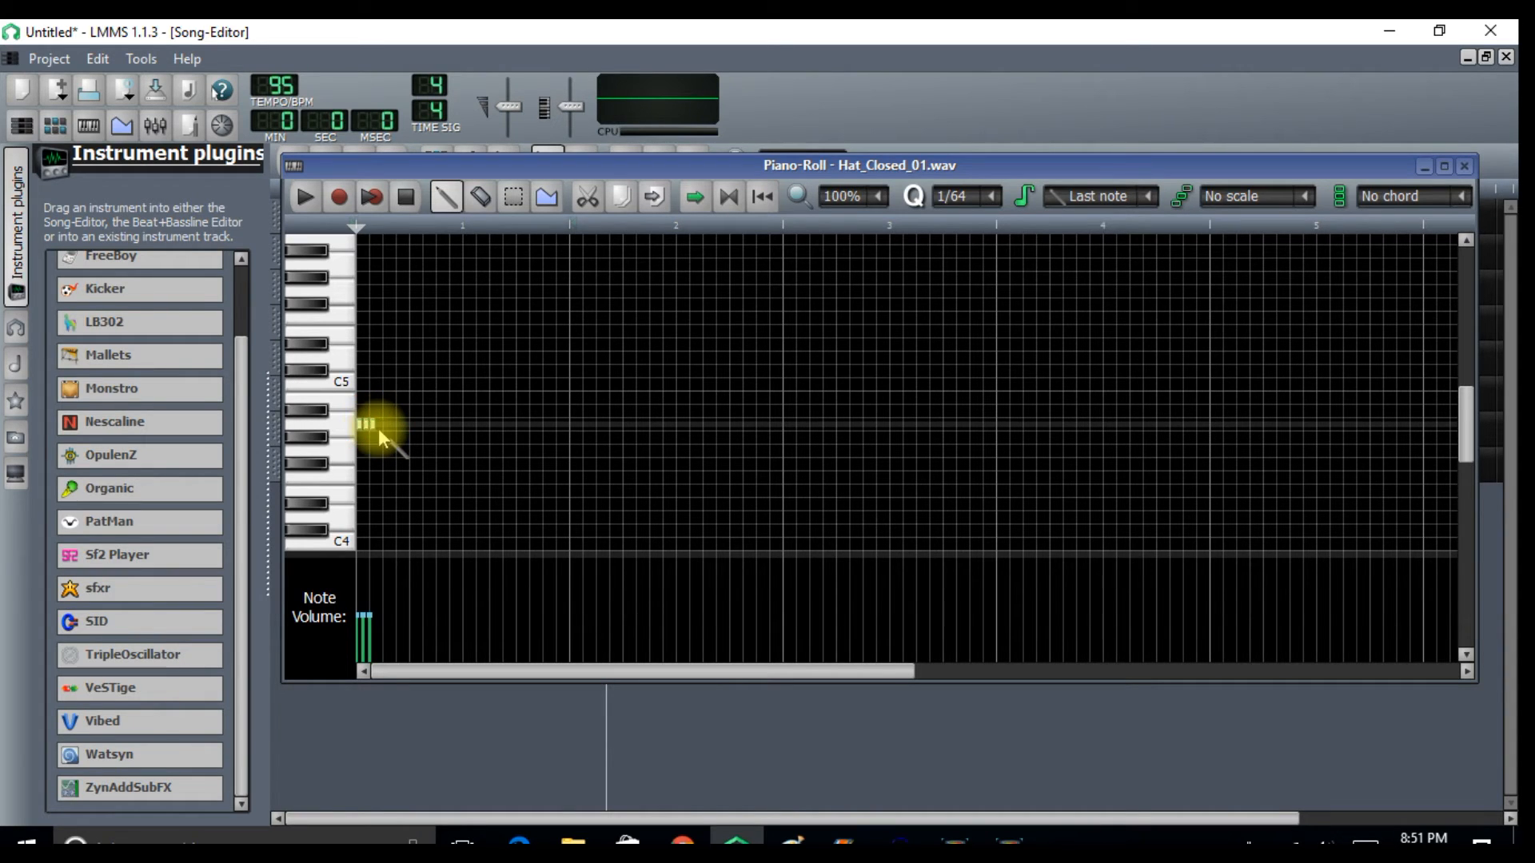
{"action": "left_click", "coordinate": [384, 427]}
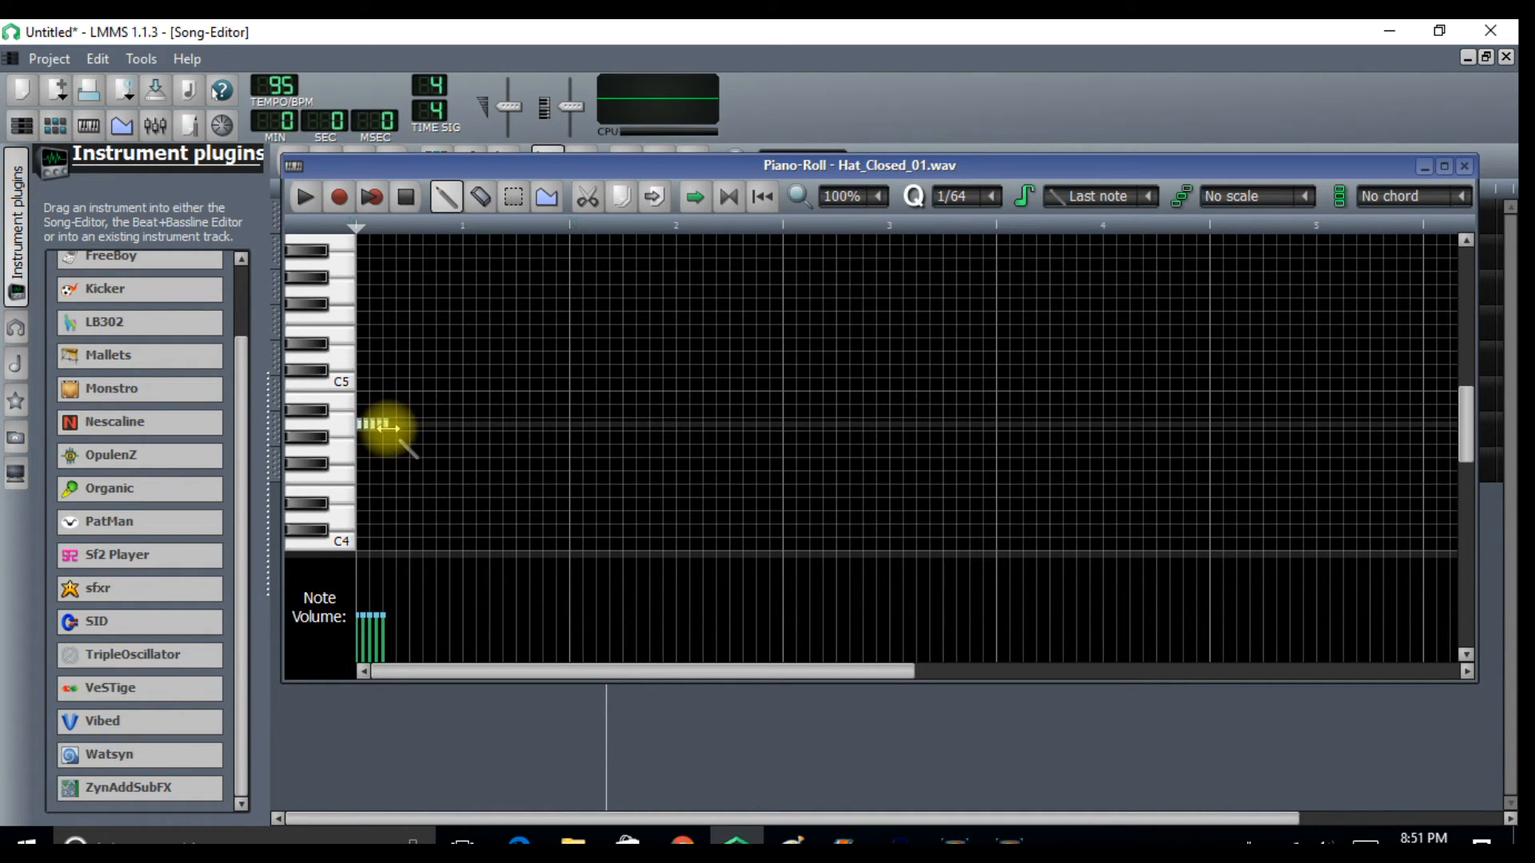
{"action": "left_click", "coordinate": [398, 429]}
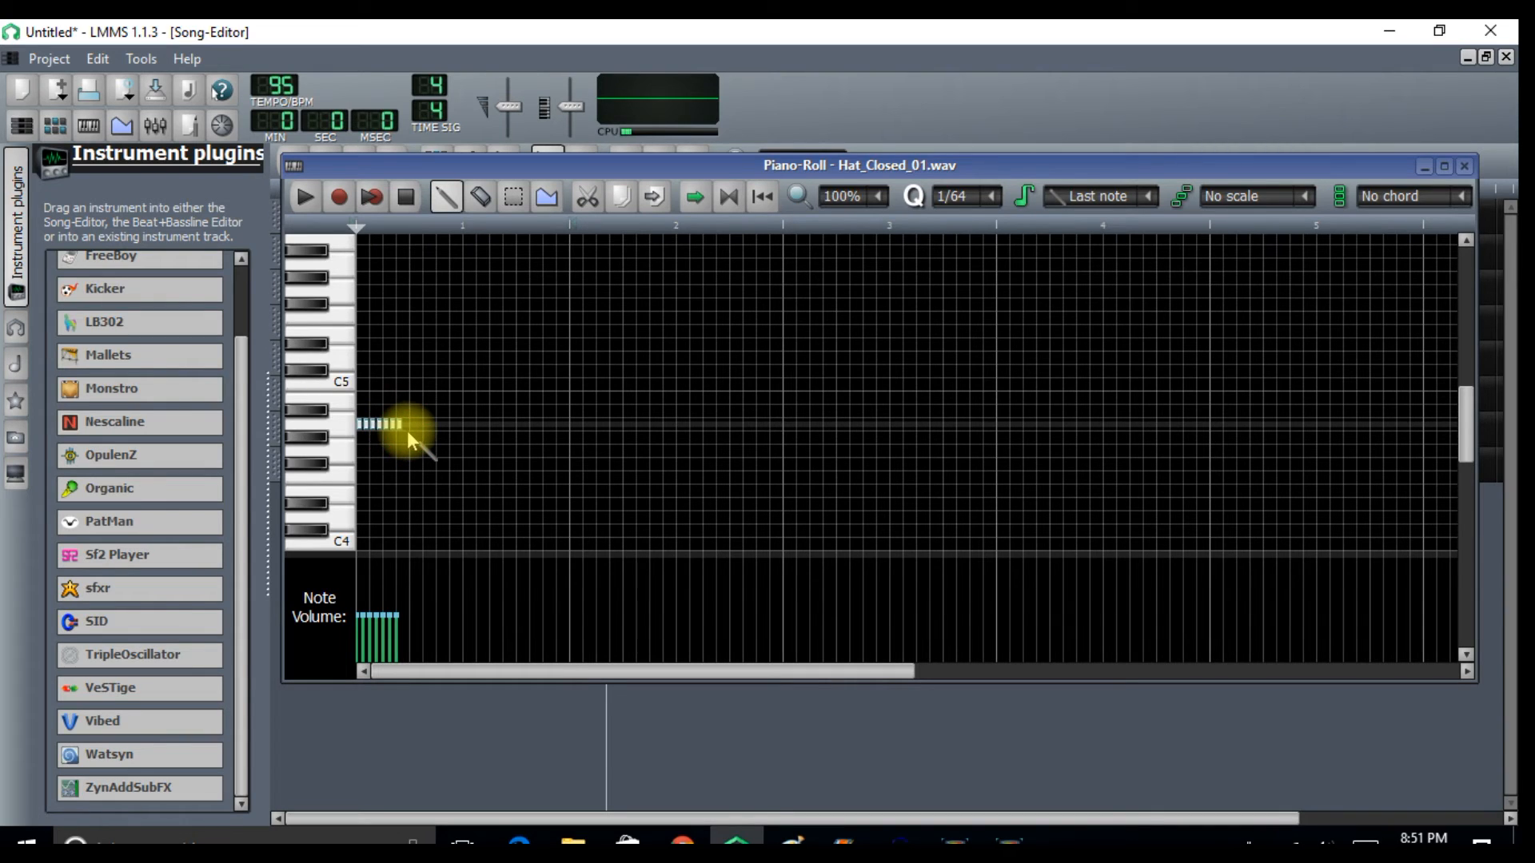
- Add a run of six consecutive 1/32 A4 hi-hat notes at the start of bar 2
{"action": "left_click", "coordinate": [574, 428]}
{"action": "left_click_drag", "start_coordinate": [574, 429], "coordinate": [571, 429]}
{"action": "left_click", "coordinate": [583, 429]}
{"action": "left_click", "coordinate": [592, 429]}
{"action": "left_click", "coordinate": [598, 429]}
{"action": "left_click", "coordinate": [604, 429]}
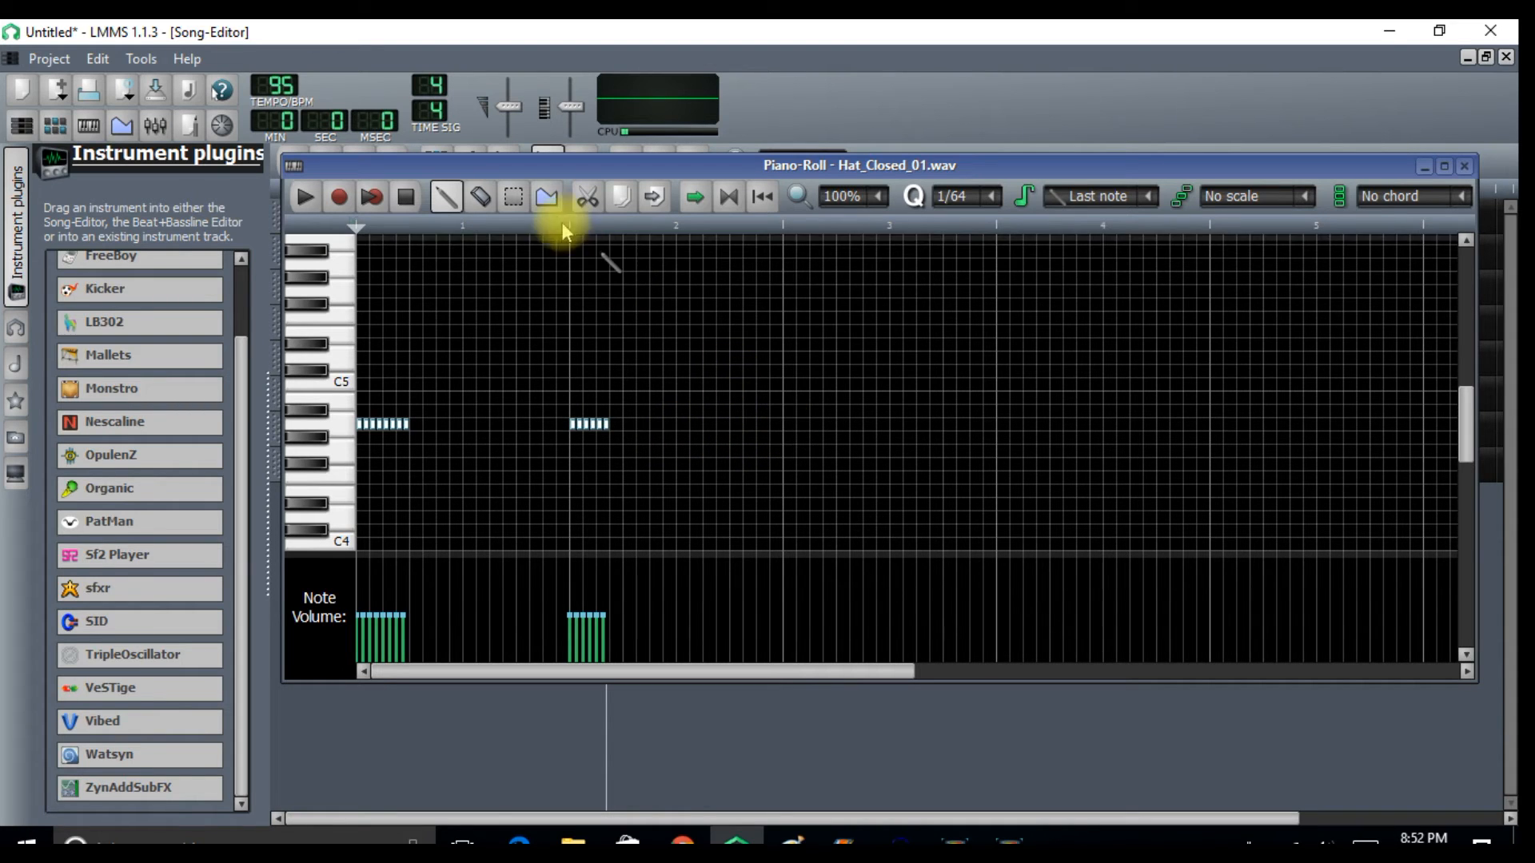
- Copy both hi-hat runs from bars 1 and 2 and paste them at the starts of bars 3 and 4
{"action": "left_click", "coordinate": [510, 200]}
{"action": "left_click_drag", "start_coordinate": [666, 377], "coordinate": [359, 486]}
{"action": "left_click", "coordinate": [621, 197]}
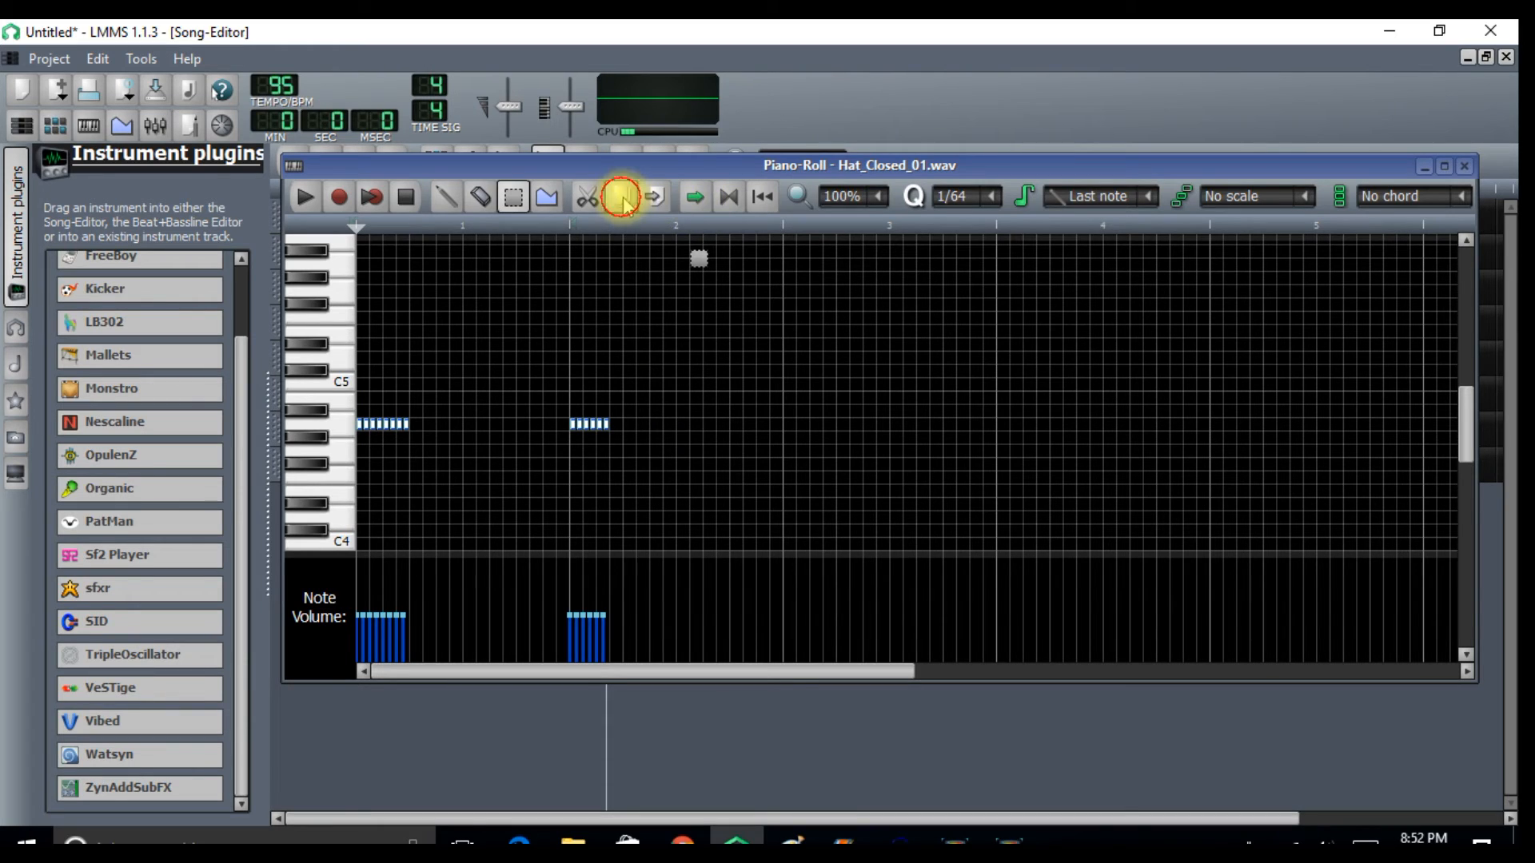
{"action": "left_click", "coordinate": [672, 195]}
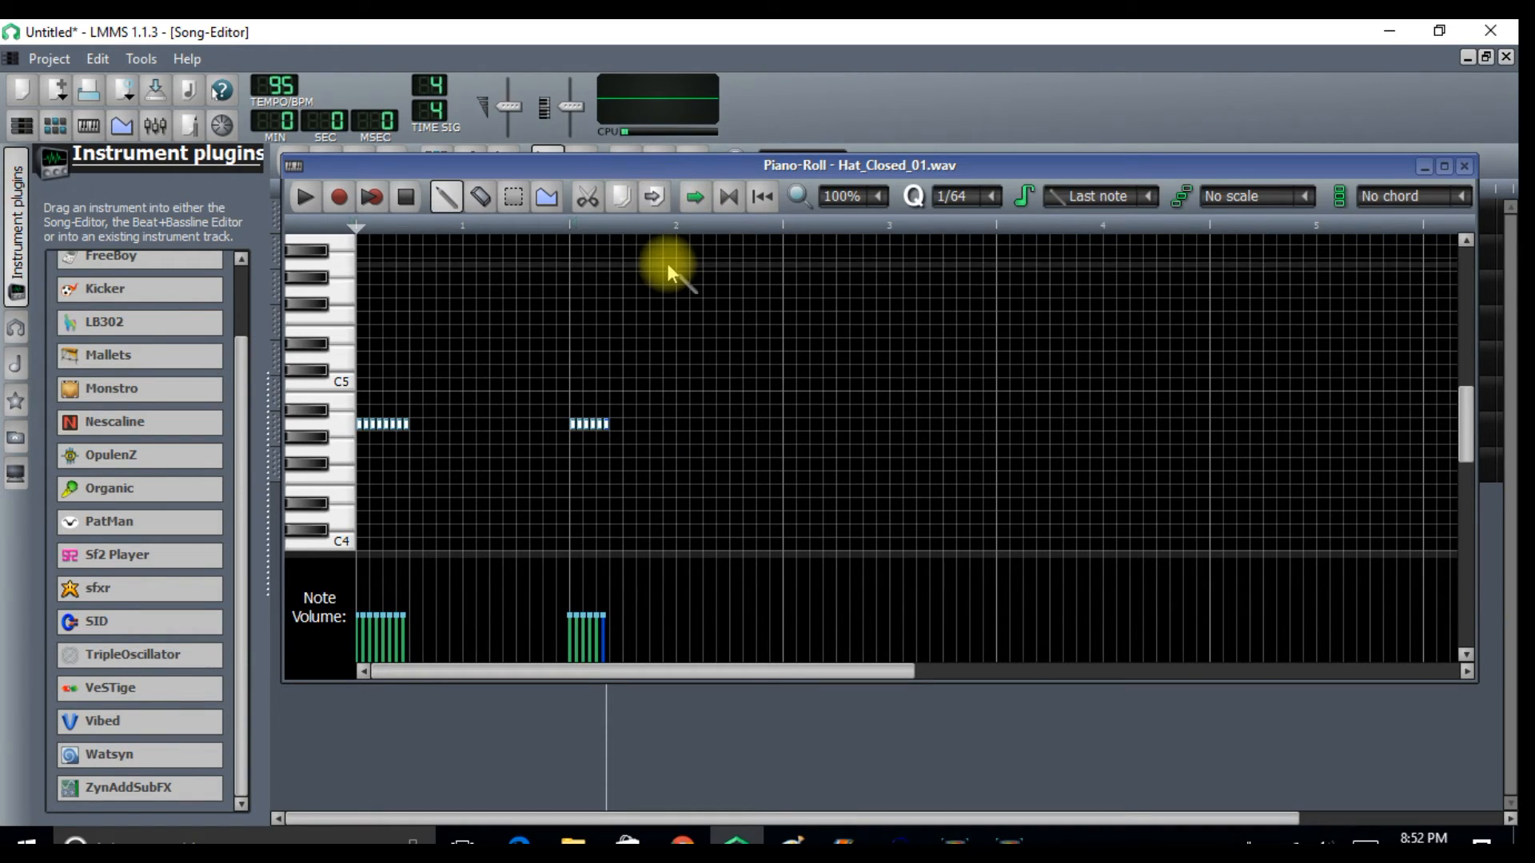
{"action": "key", "text": "ctrl+Up"}
{"action": "left_click_drag", "start_coordinate": [599, 266], "coordinate": [1020, 428]}
- With 1/16 quantization and 1/16 note length, add four spaced A4 hi-hat hits after the runs in each of bars 1 and 2
{"action": "left_click", "coordinate": [990, 197]}
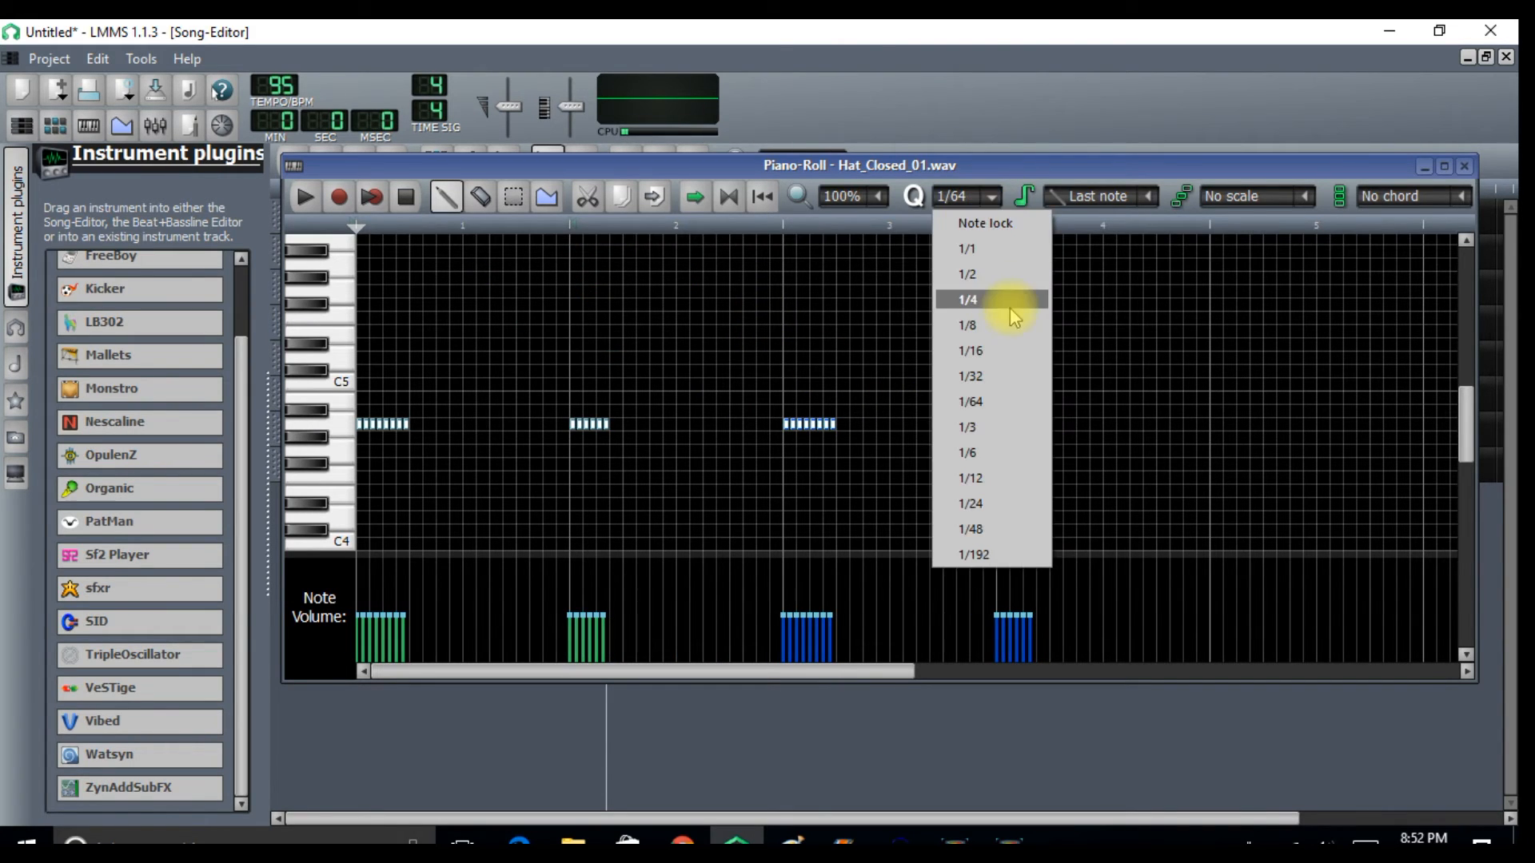
{"action": "left_click", "coordinate": [1013, 351]}
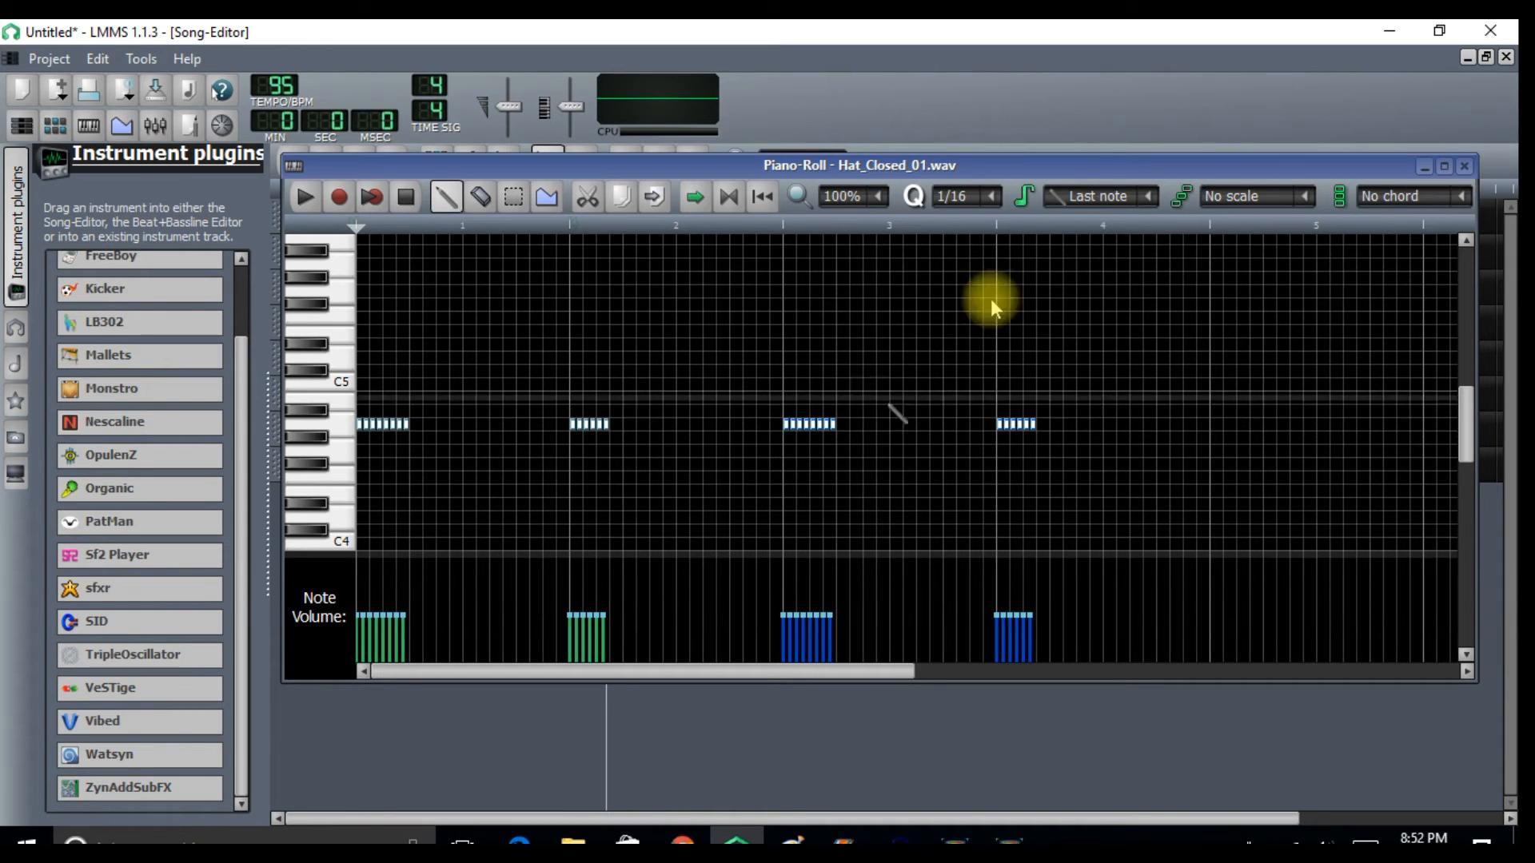
{"action": "left_click", "coordinate": [1156, 200]}
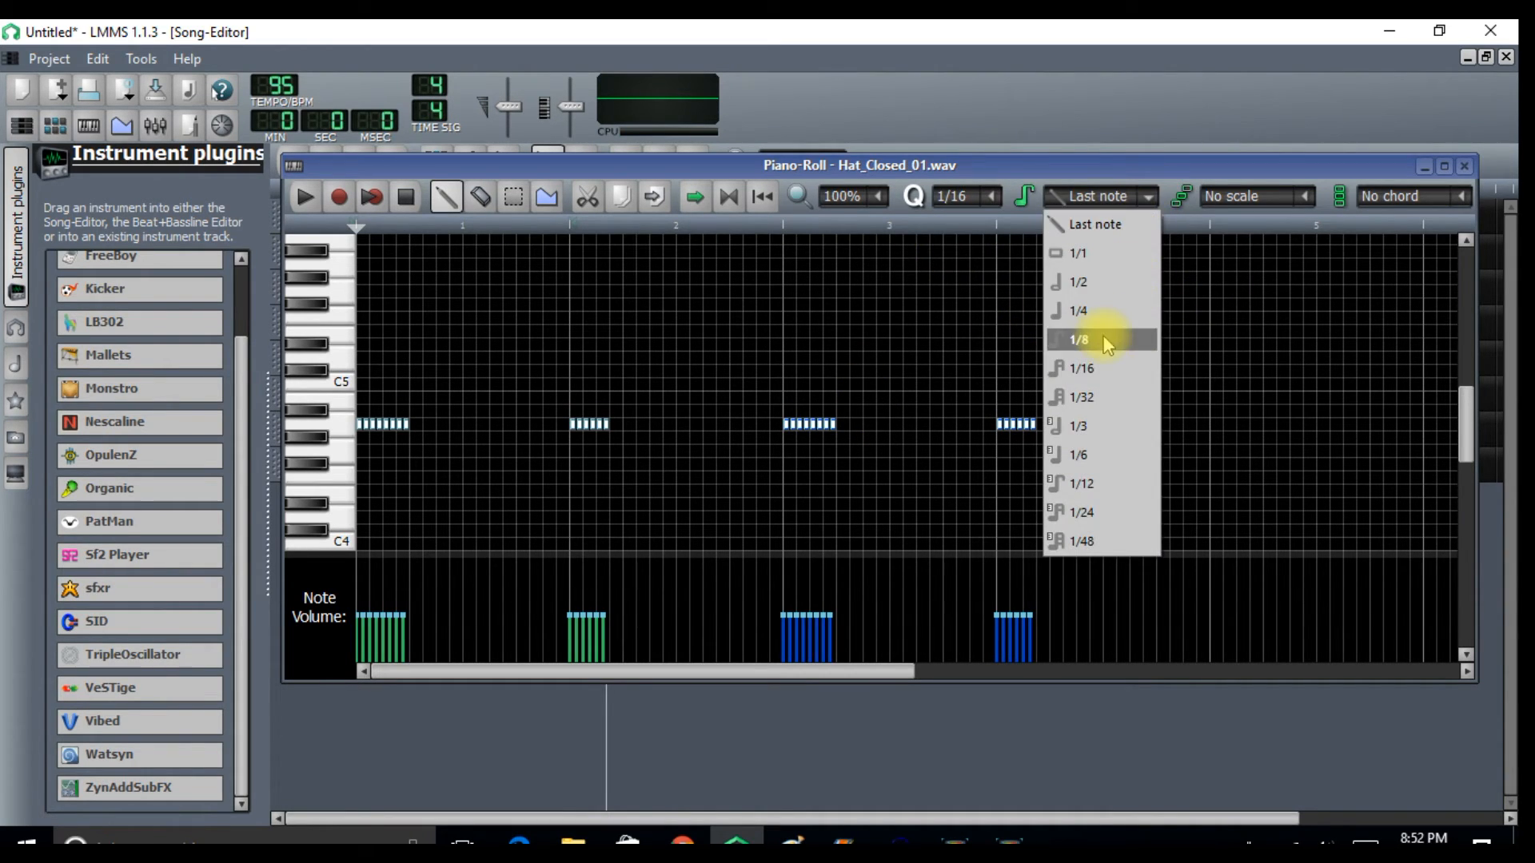
{"action": "left_click", "coordinate": [1103, 364]}
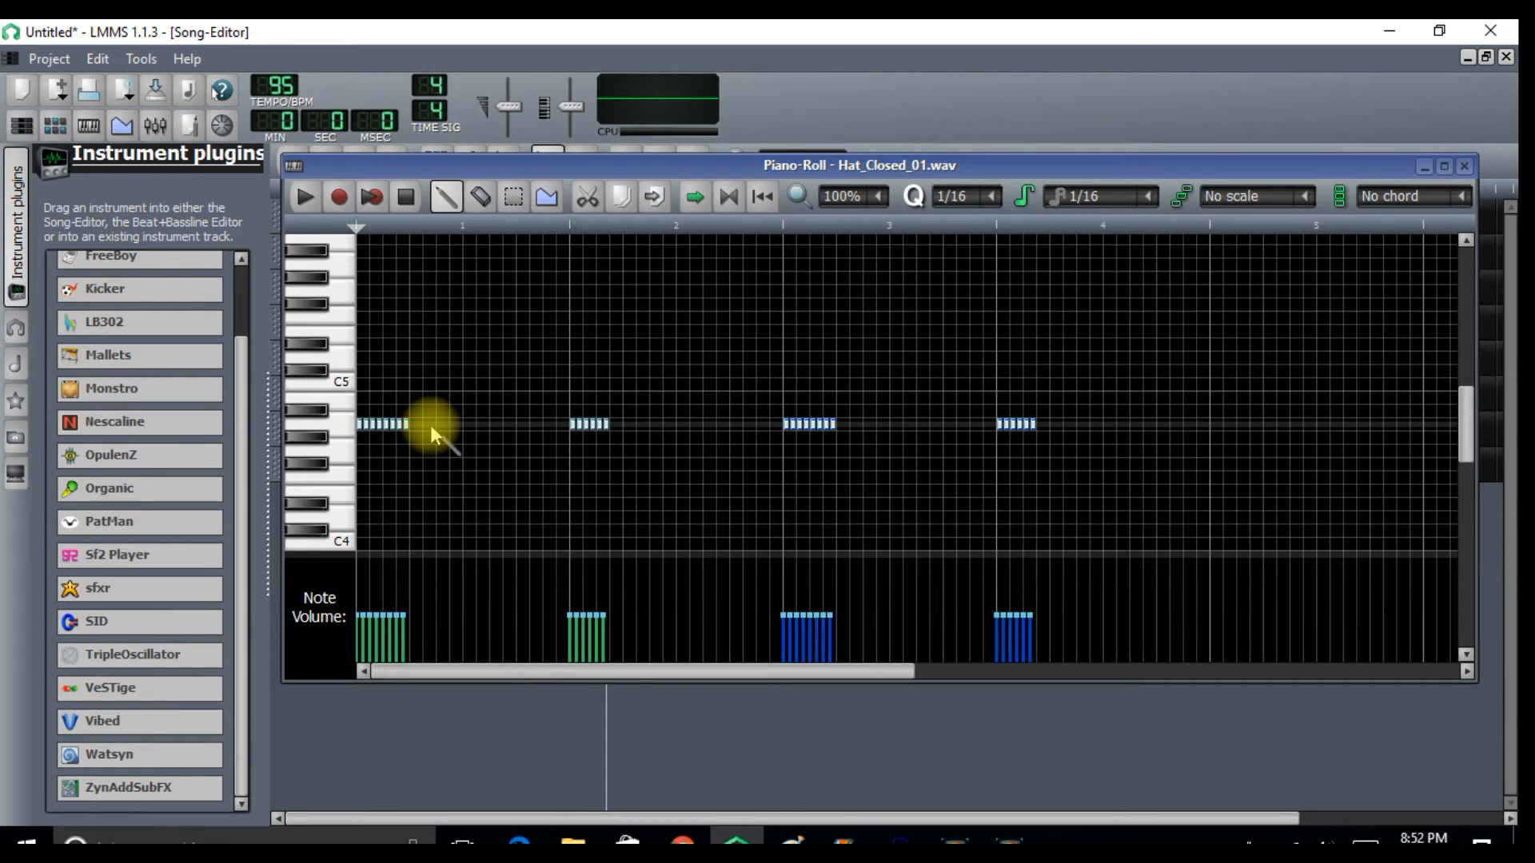
{"action": "left_click", "coordinate": [415, 422]}
{"action": "left_click", "coordinate": [443, 422]}
{"action": "left_click", "coordinate": [469, 424]}
{"action": "left_click", "coordinate": [628, 424]}
{"action": "left_click", "coordinate": [656, 424]}
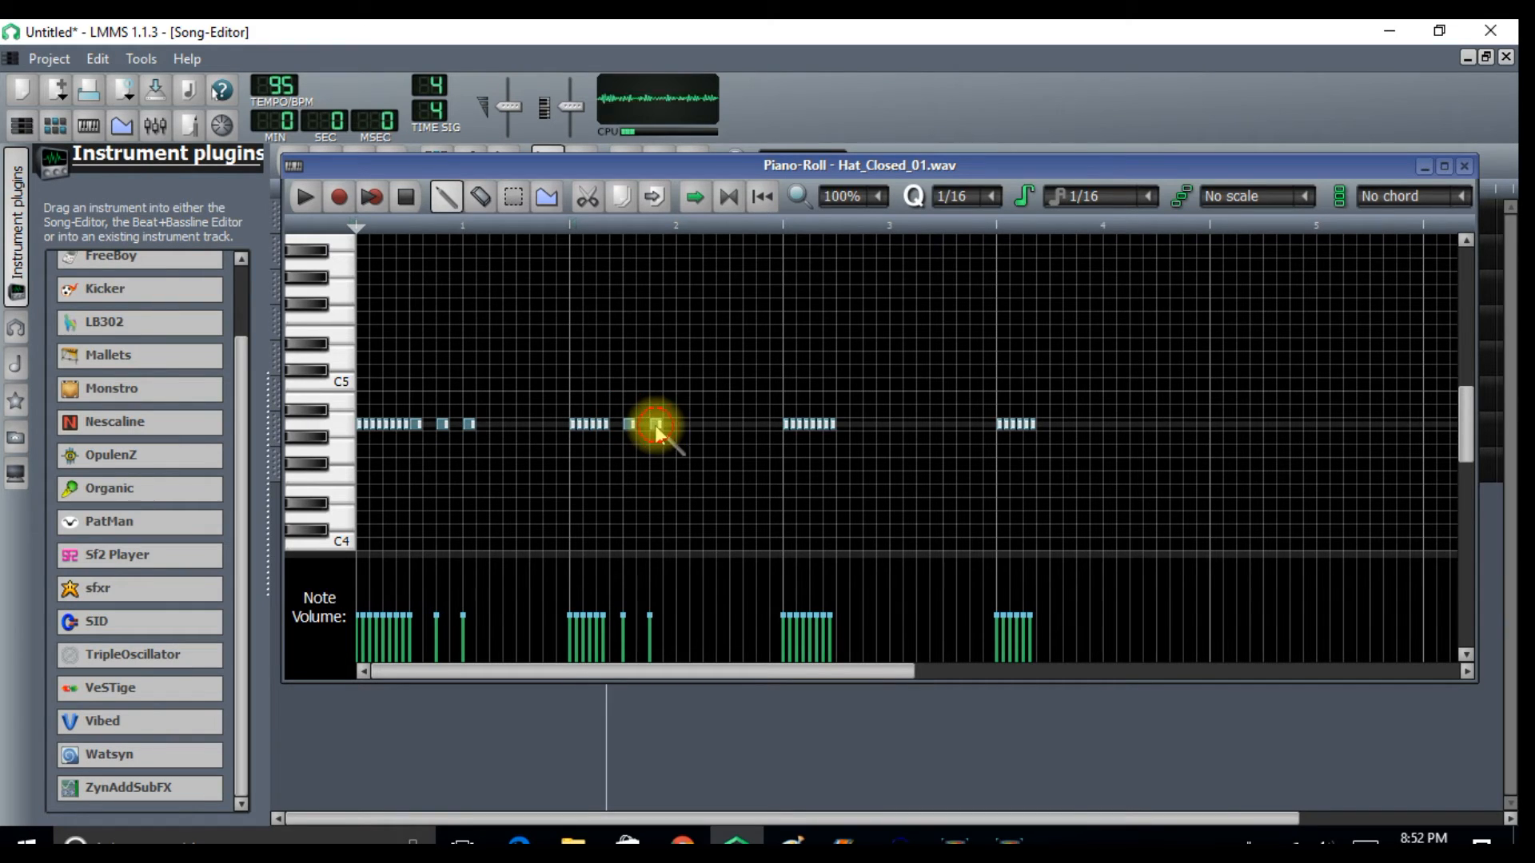
{"action": "left_click", "coordinate": [682, 424]}
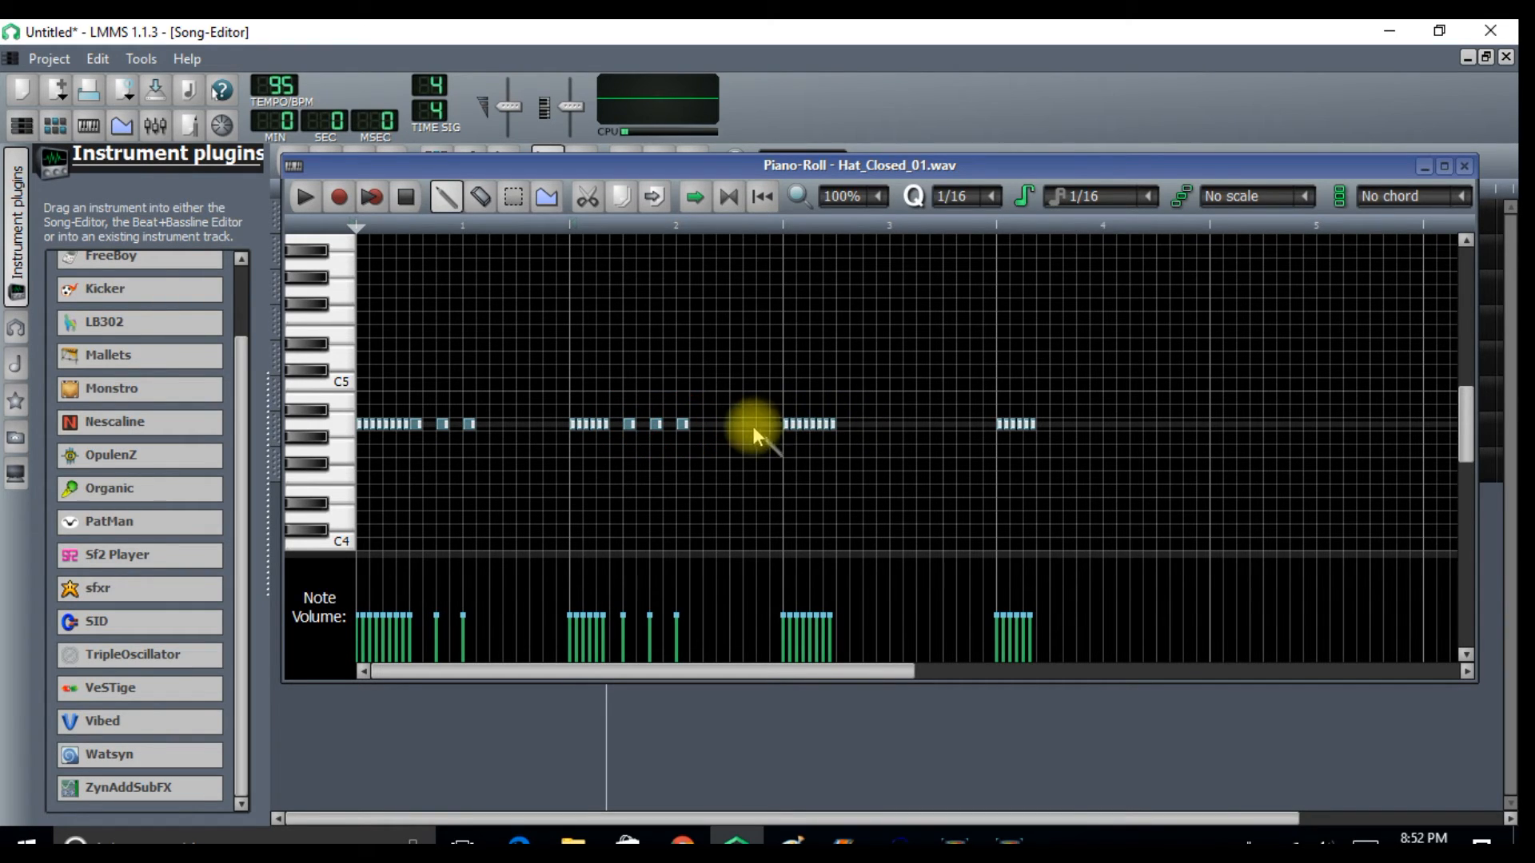
{"action": "left_click", "coordinate": [762, 424]}
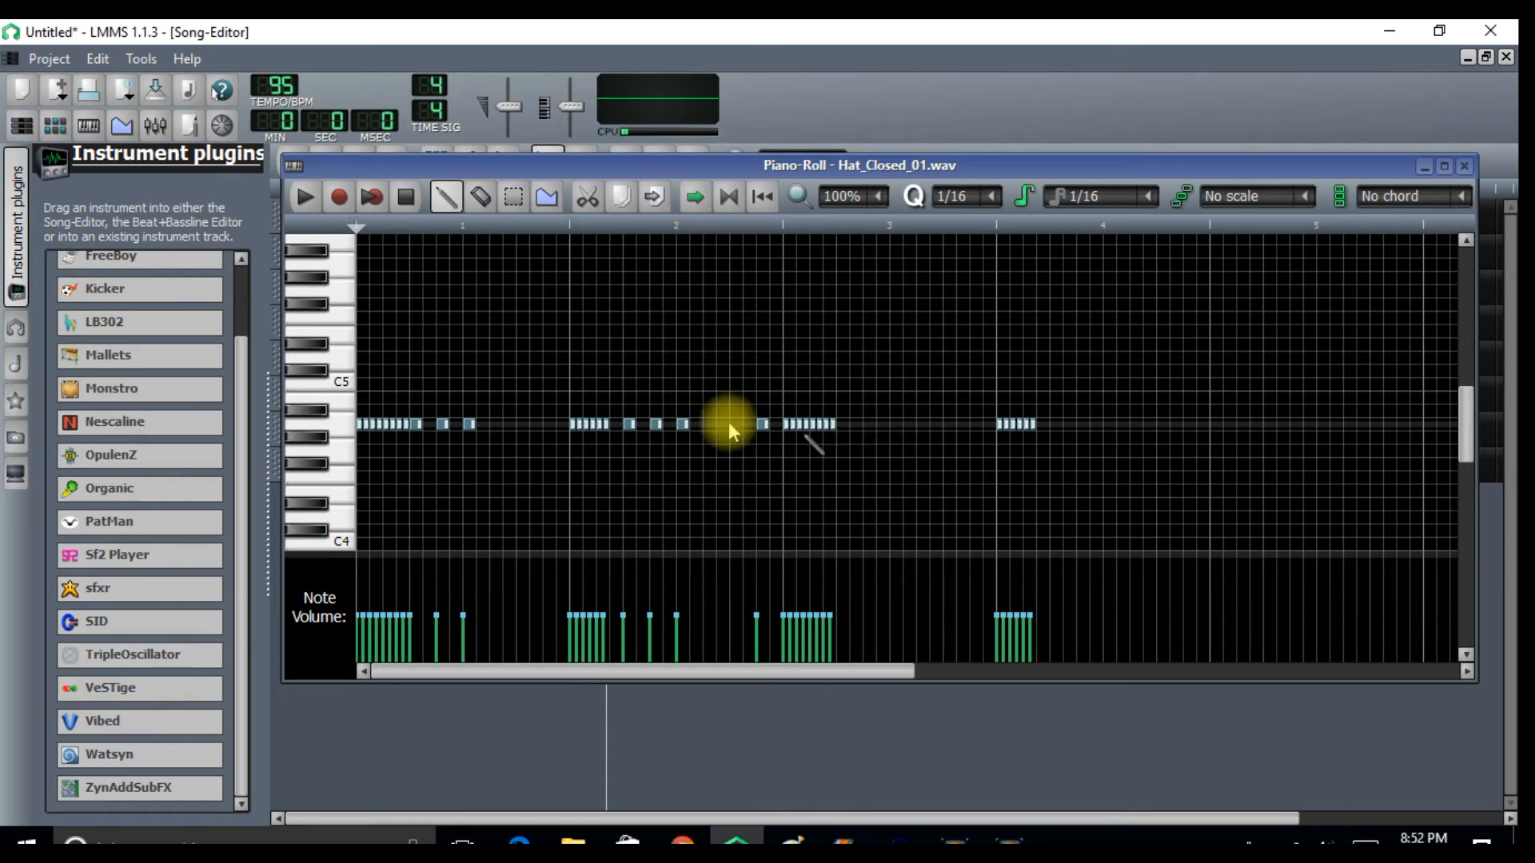
{"action": "left_click", "coordinate": [544, 428]}
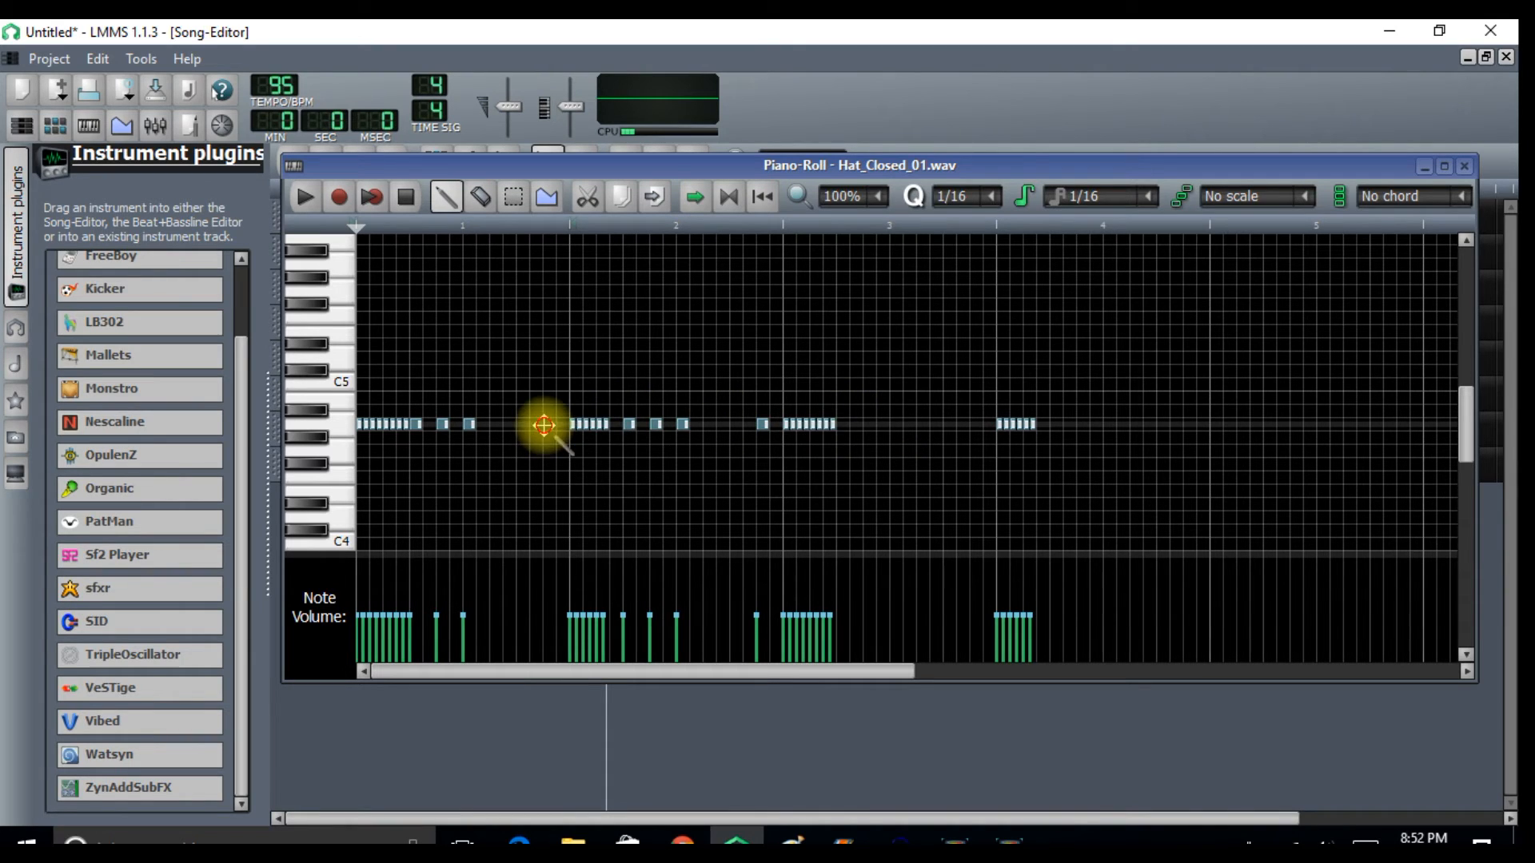
- Add four 1/16 A4 hi-hat hits in bar 3, two just after the run and two near the bar's end
{"action": "left_click", "coordinate": [846, 424]}
{"action": "left_click", "coordinate": [871, 424]}
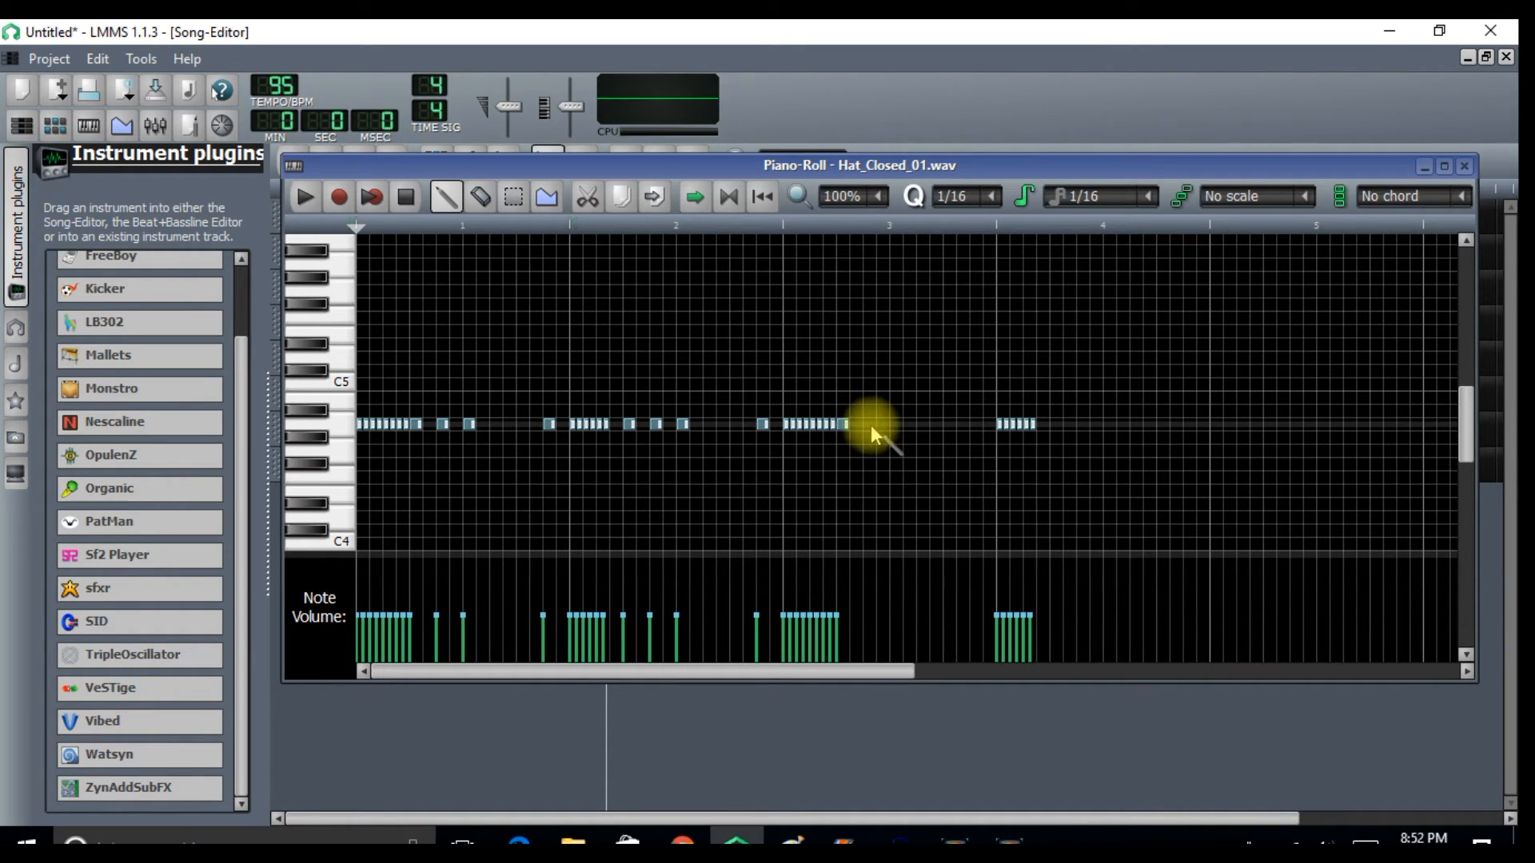
{"action": "left_click", "coordinate": [974, 425]}
{"action": "left_click", "coordinate": [949, 424]}
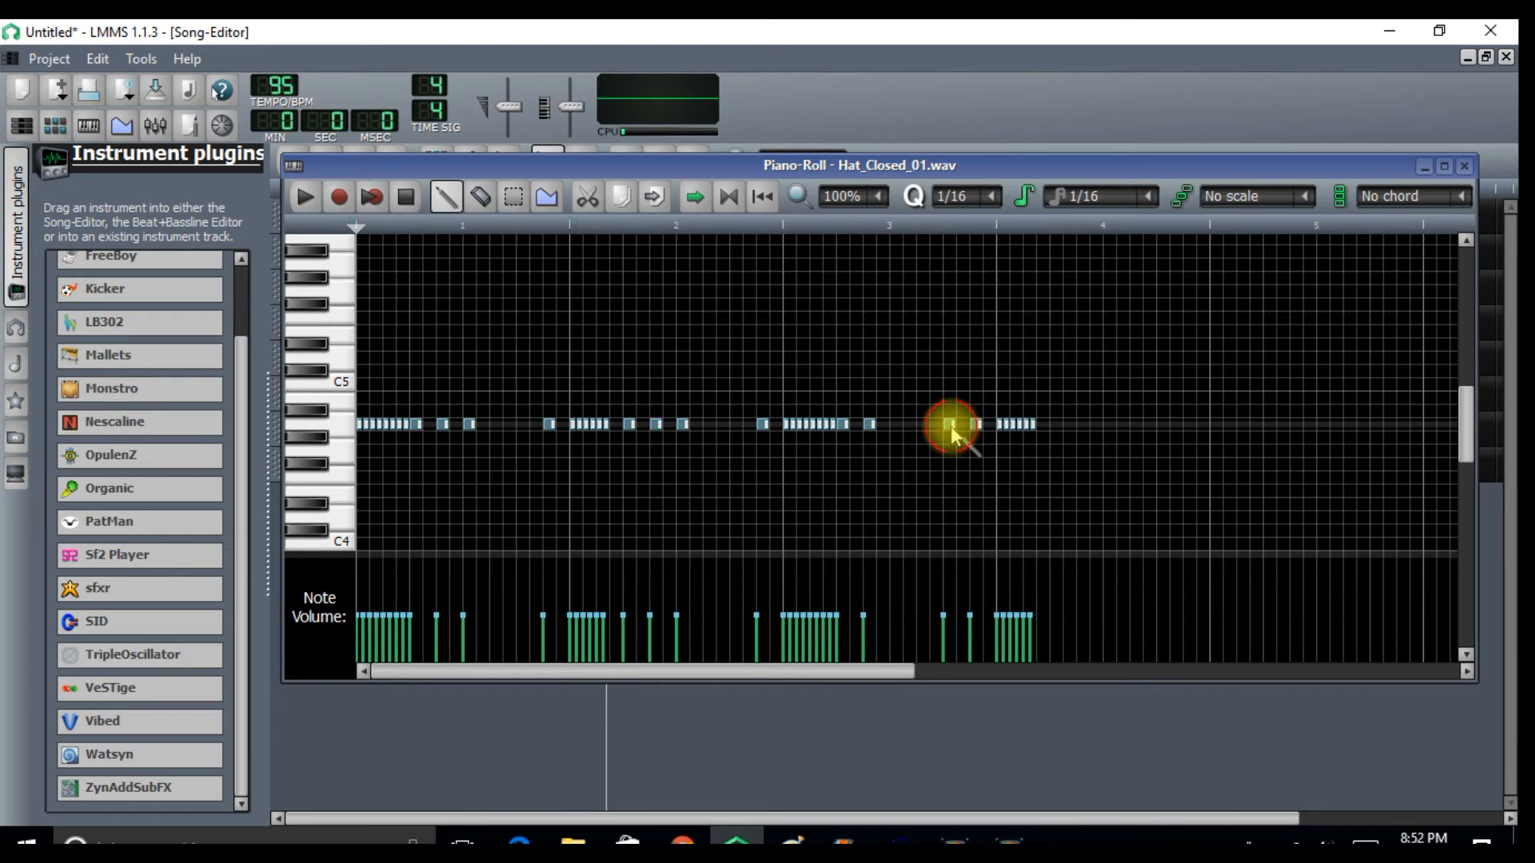
- Add five 1/16 A4 hi-hat hits in bar 4, three spaced after the run and two near the bar's end
{"action": "left_click", "coordinate": [1054, 425]}
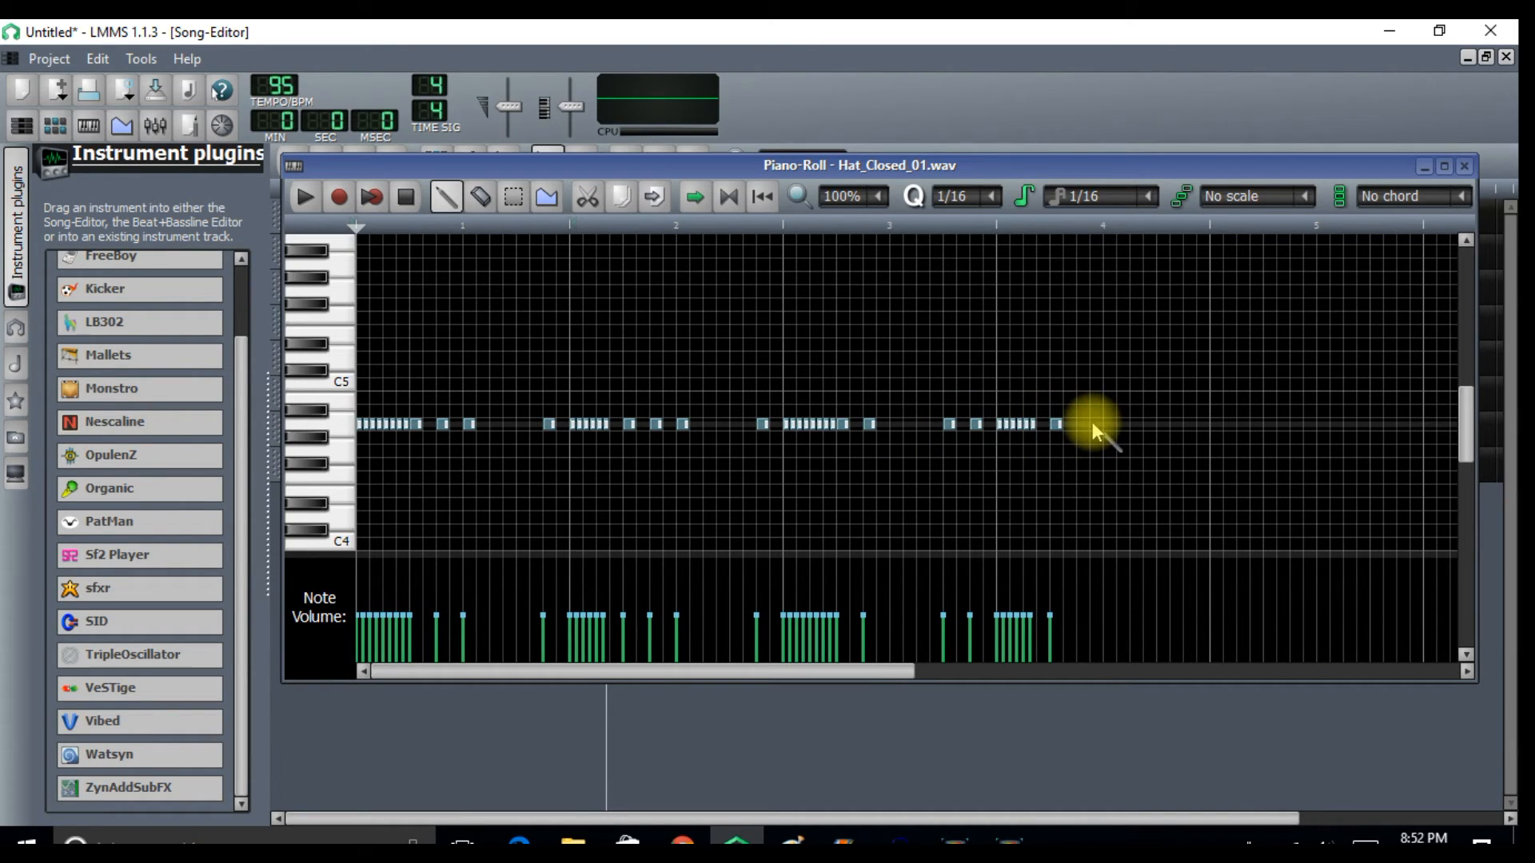
{"action": "left_click", "coordinate": [1094, 425]}
{"action": "left_click_drag", "start_coordinate": [1094, 424], "coordinate": [1078, 422]}
{"action": "left_click", "coordinate": [1107, 425]}
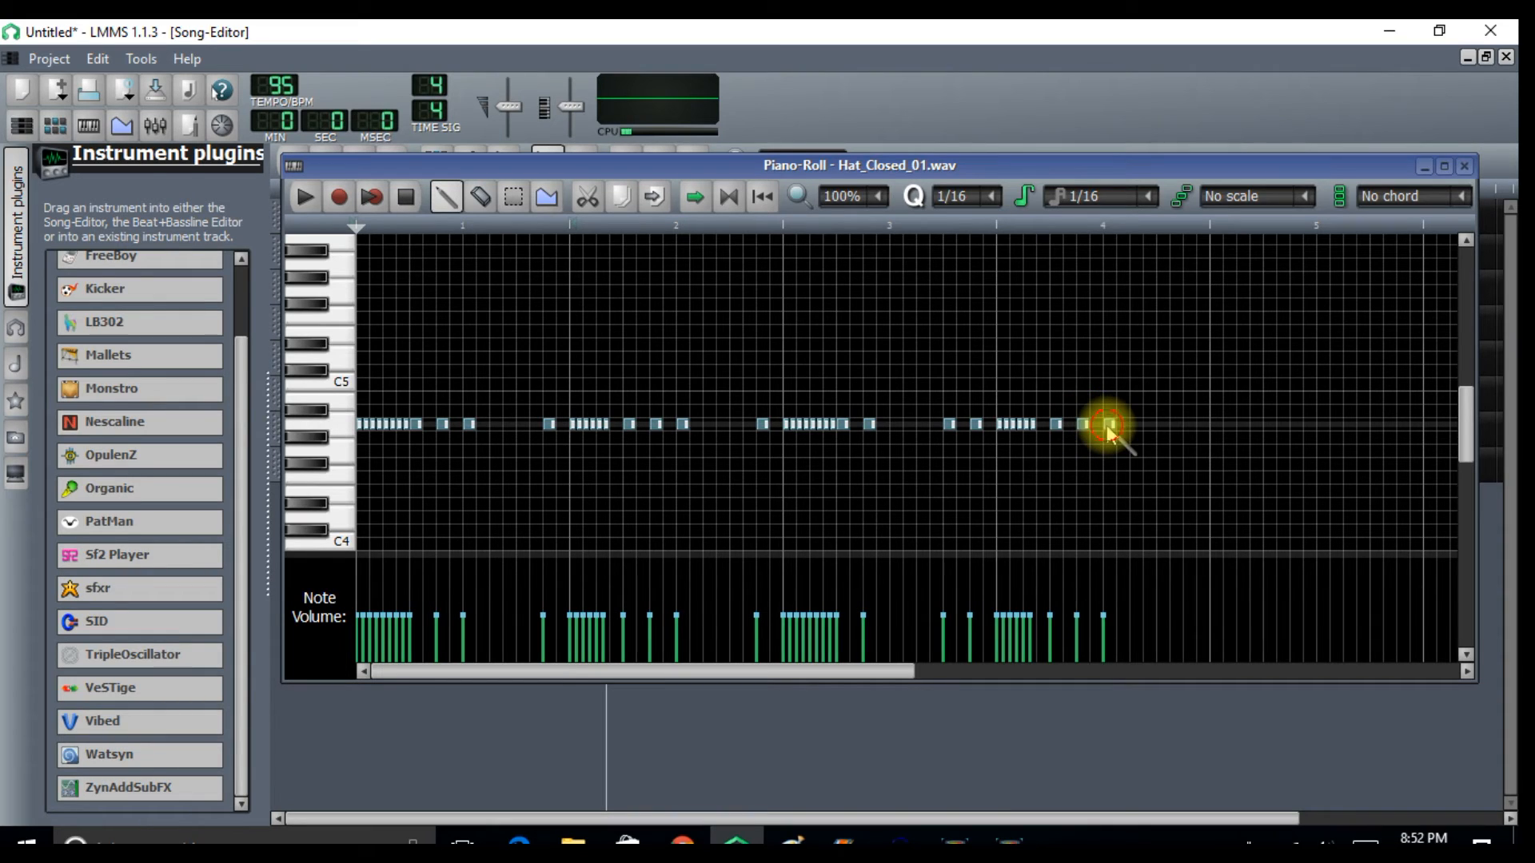
{"action": "left_click", "coordinate": [1165, 424]}
{"action": "left_click", "coordinate": [1188, 425]}
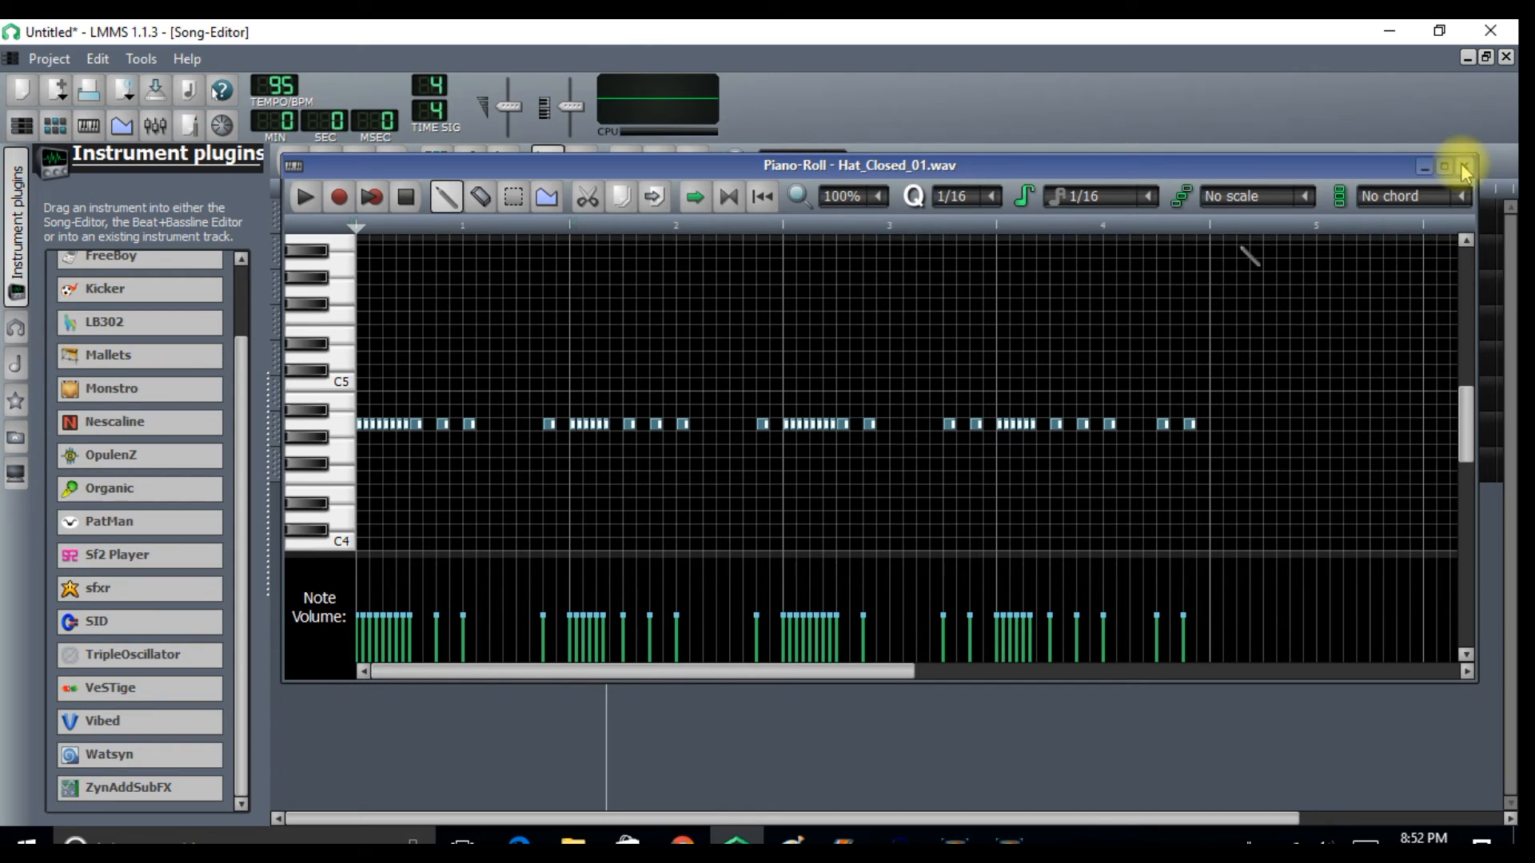
- Set the note length back to Last note and close the hi-hat pattern
{"action": "left_click", "coordinate": [1148, 196]}
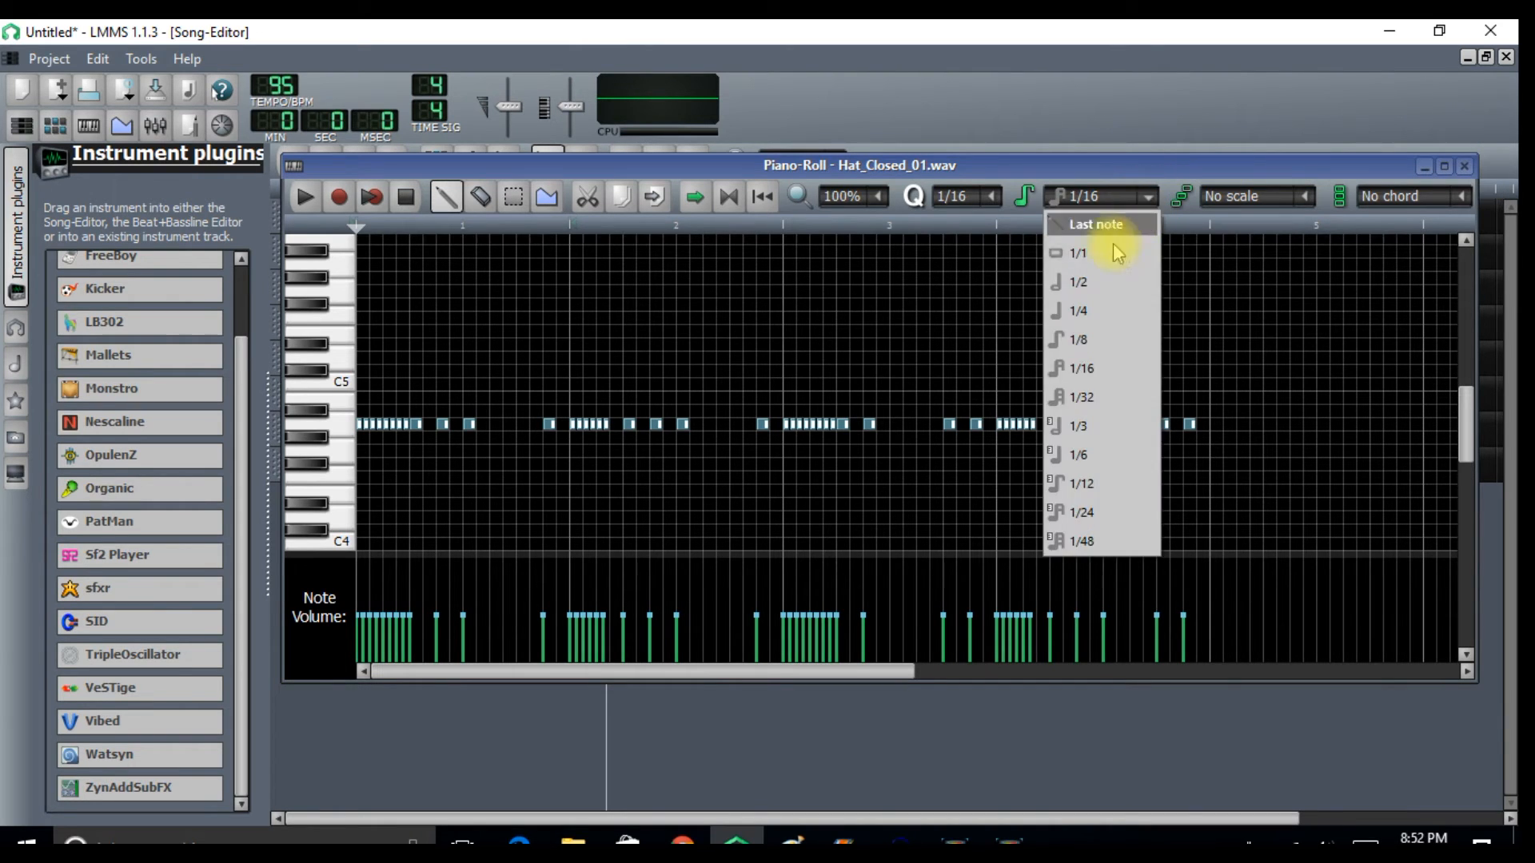
{"action": "left_click", "coordinate": [1117, 232]}
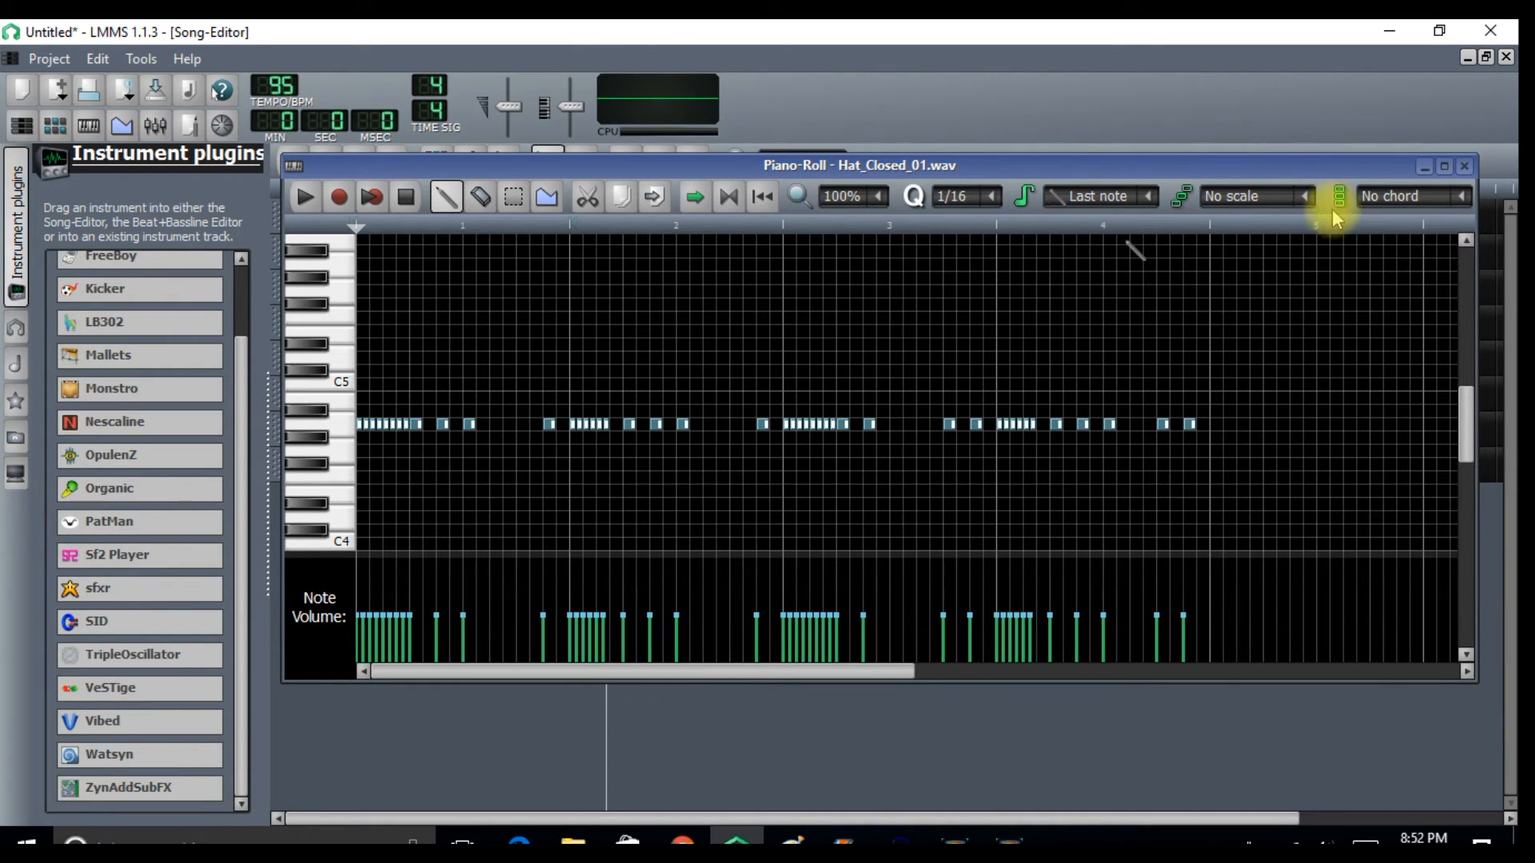
{"action": "left_click", "coordinate": [1465, 166]}
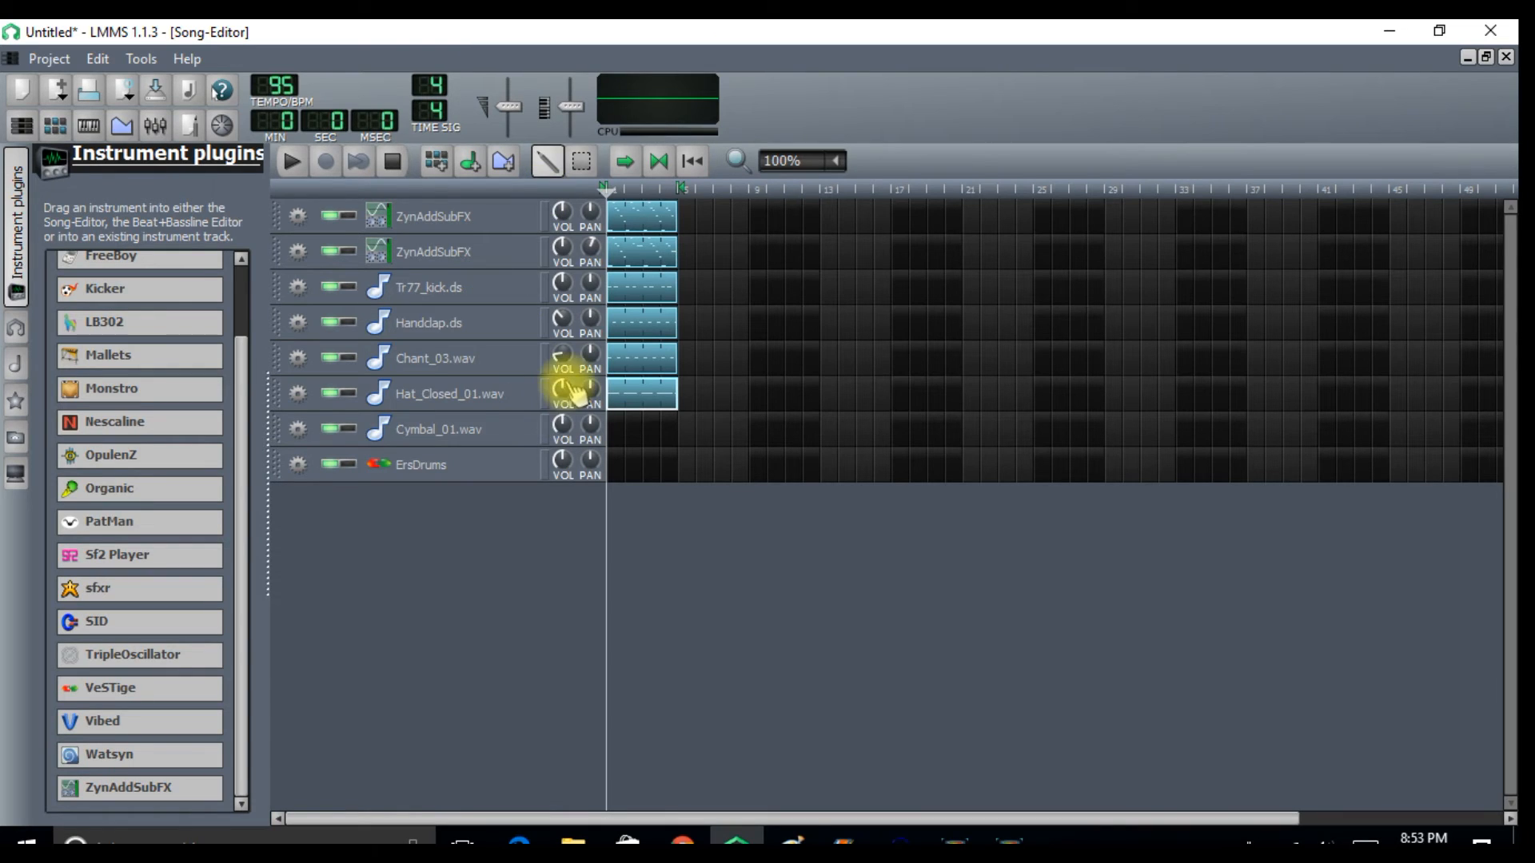
- Lower the Hat_Closed_01.wav track volume to 33.9% and play the song to hear the mix
{"action": "left_click_drag", "start_coordinate": [566, 383], "coordinate": [558, 390]}
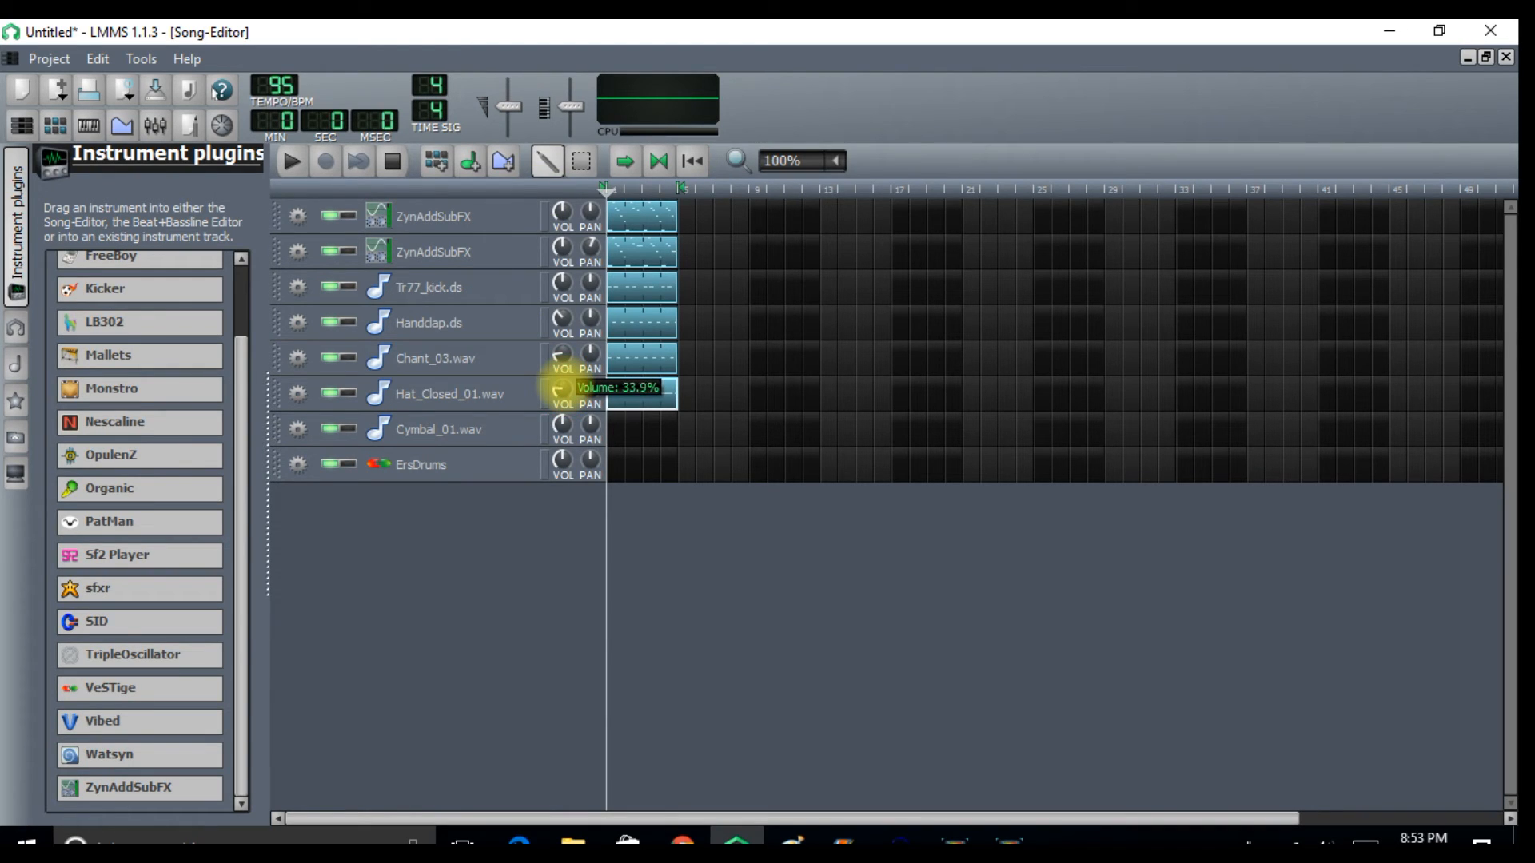
{"action": "left_click", "coordinate": [291, 163]}
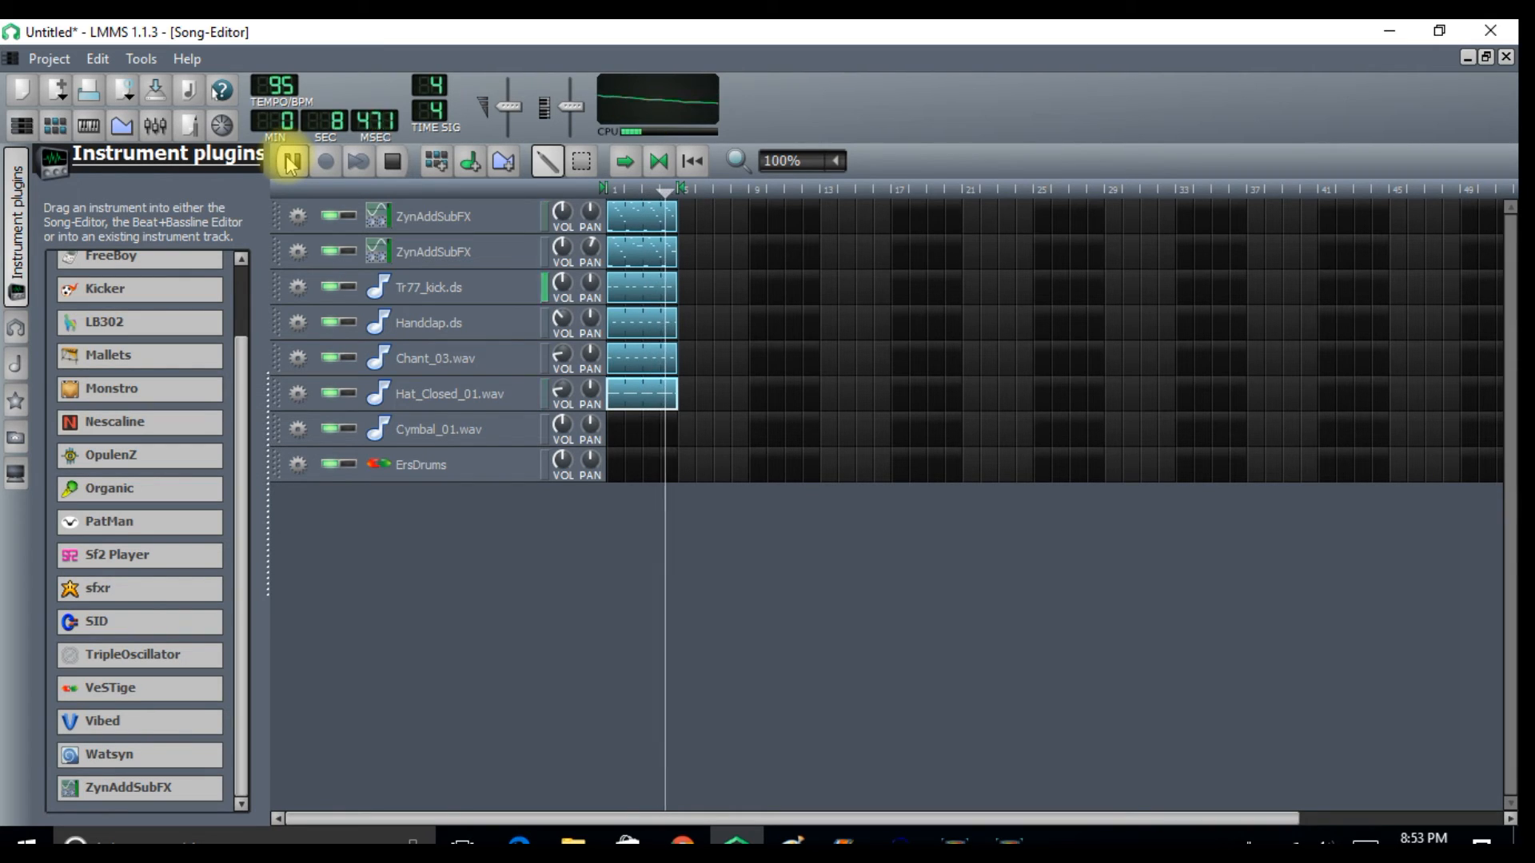
{"action": "left_click", "coordinate": [393, 164]}
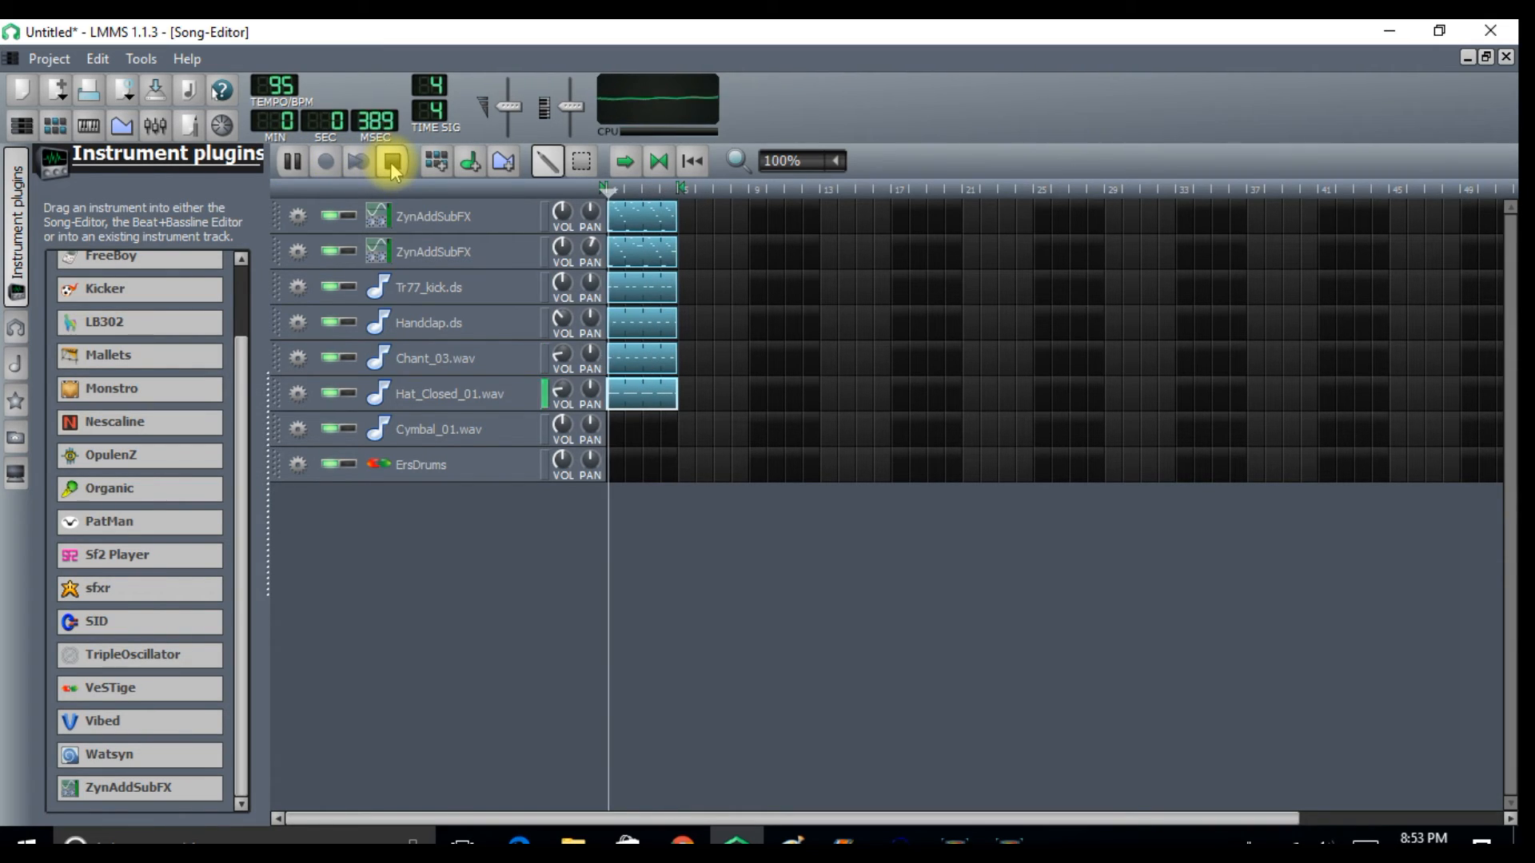
{"action": "left_click", "coordinate": [393, 165]}
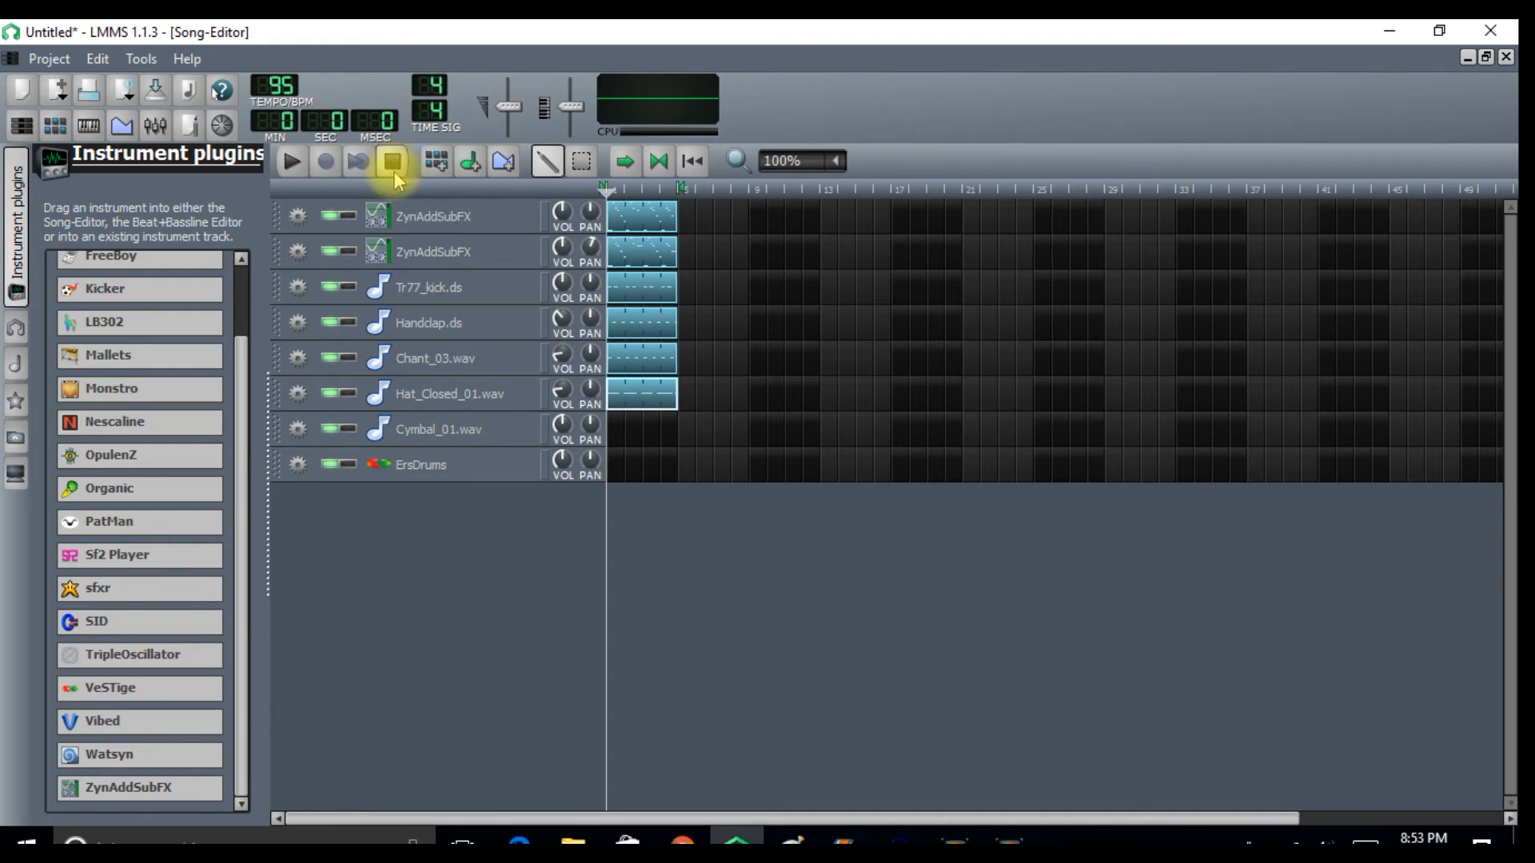
- In the Cymbal_01.wav pattern, place a three-beat A4 note from beat 2 to the bar end in each of bars 1 to 4
{"action": "left_click", "coordinate": [618, 437]}
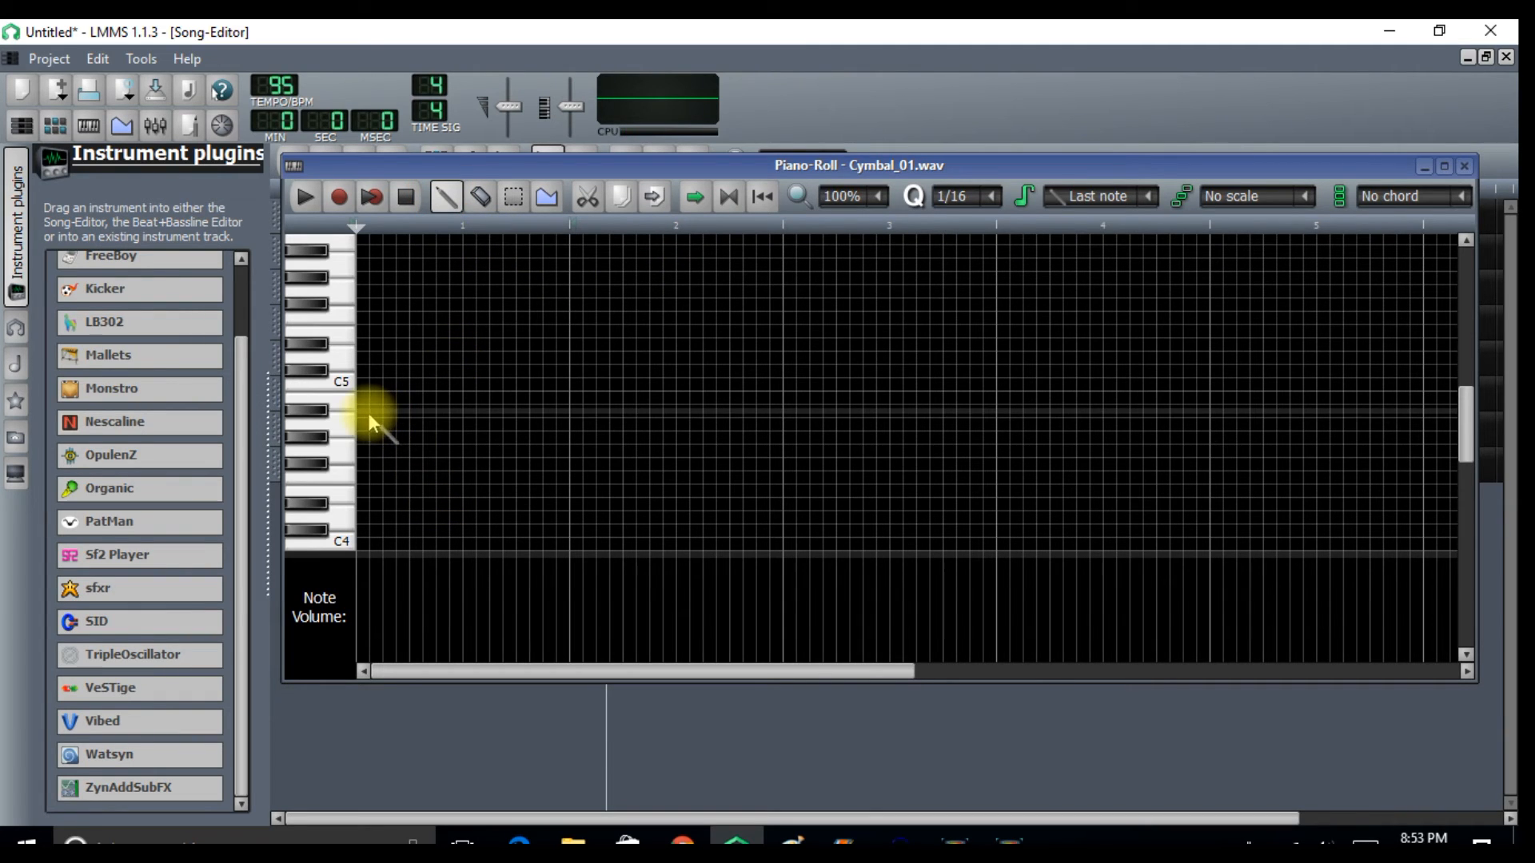
{"action": "left_click", "coordinate": [418, 423]}
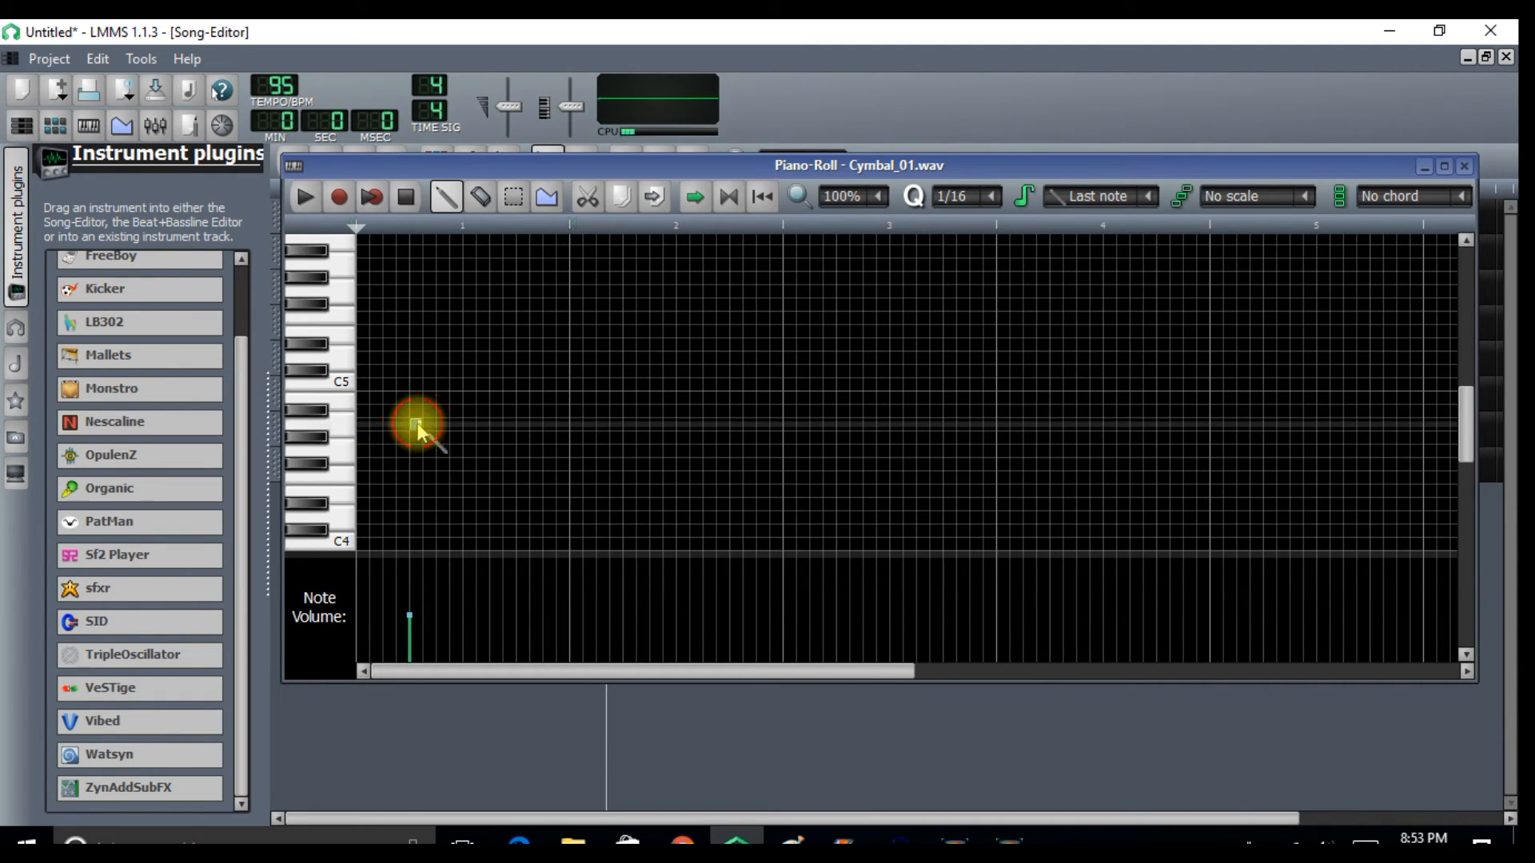
{"action": "left_click_drag", "start_coordinate": [424, 425], "coordinate": [564, 429]}
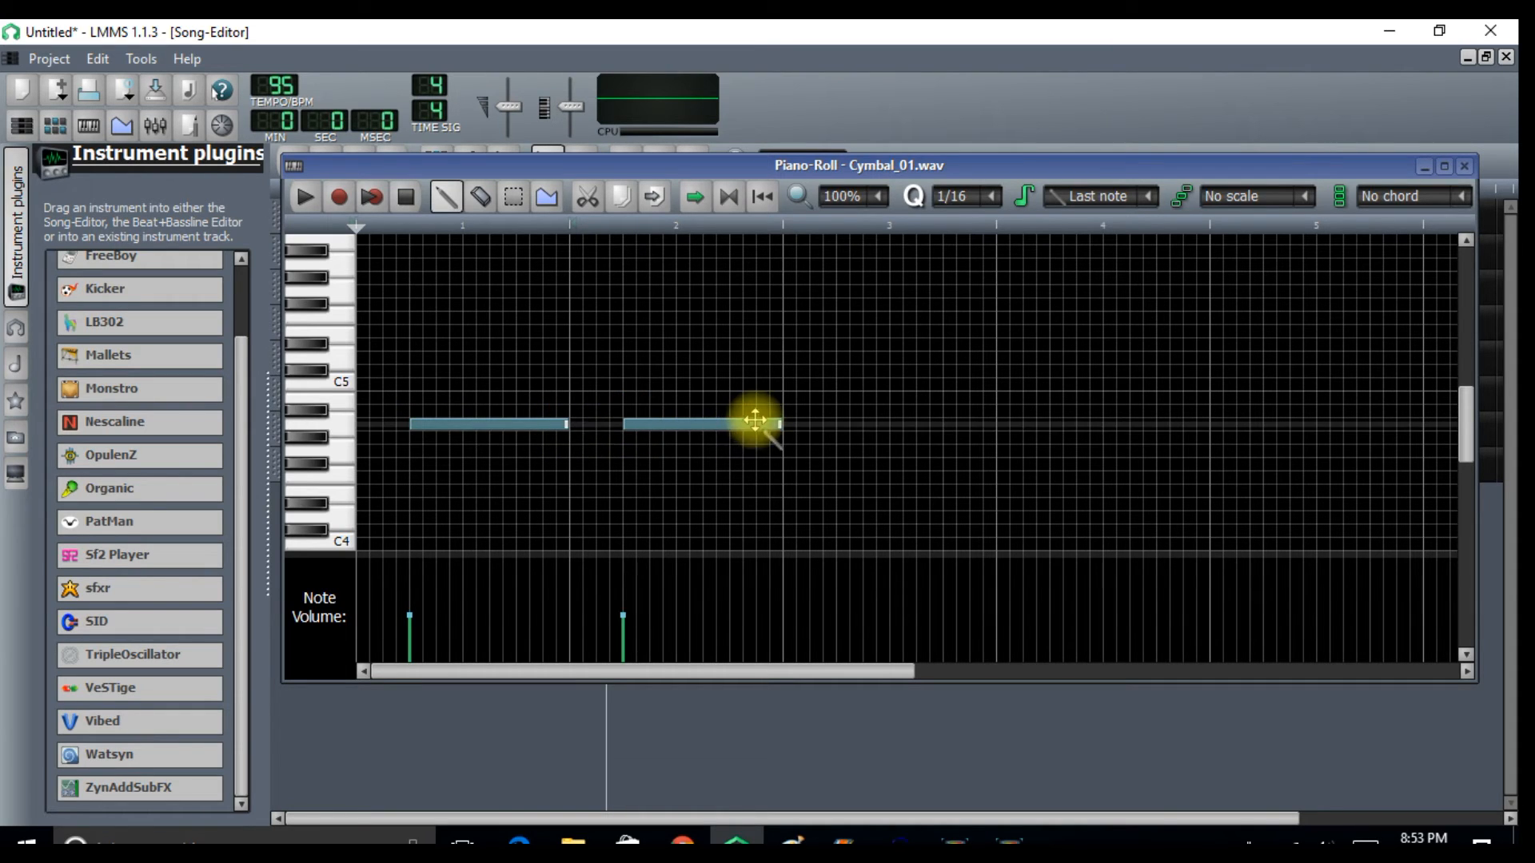
{"action": "left_click", "coordinate": [843, 425]}
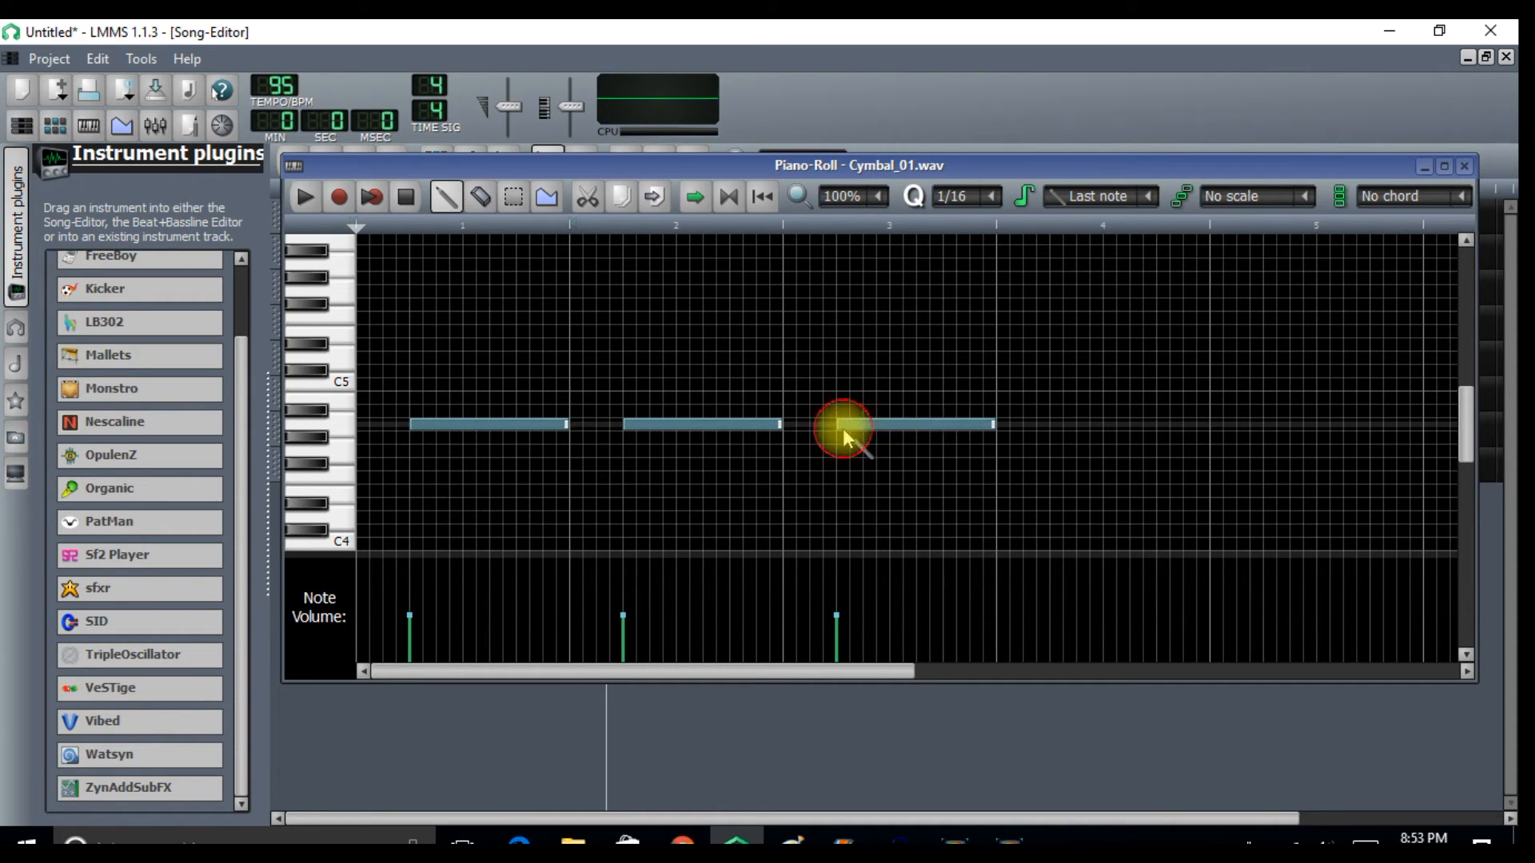
{"action": "left_click", "coordinate": [1059, 422]}
{"action": "left_click", "coordinate": [1464, 168]}
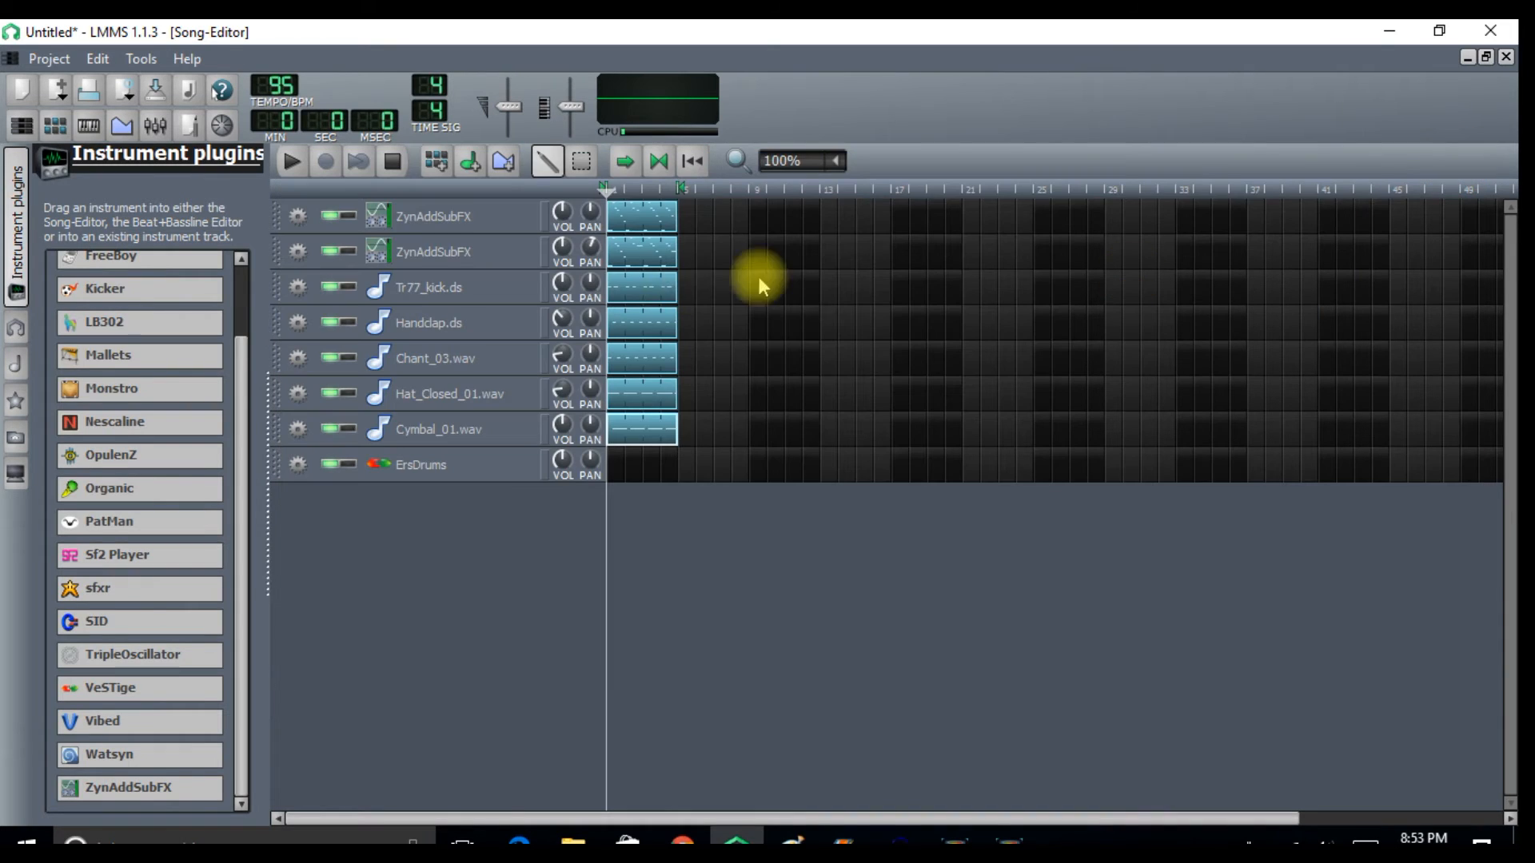
{"action": "left_click", "coordinate": [463, 471]}
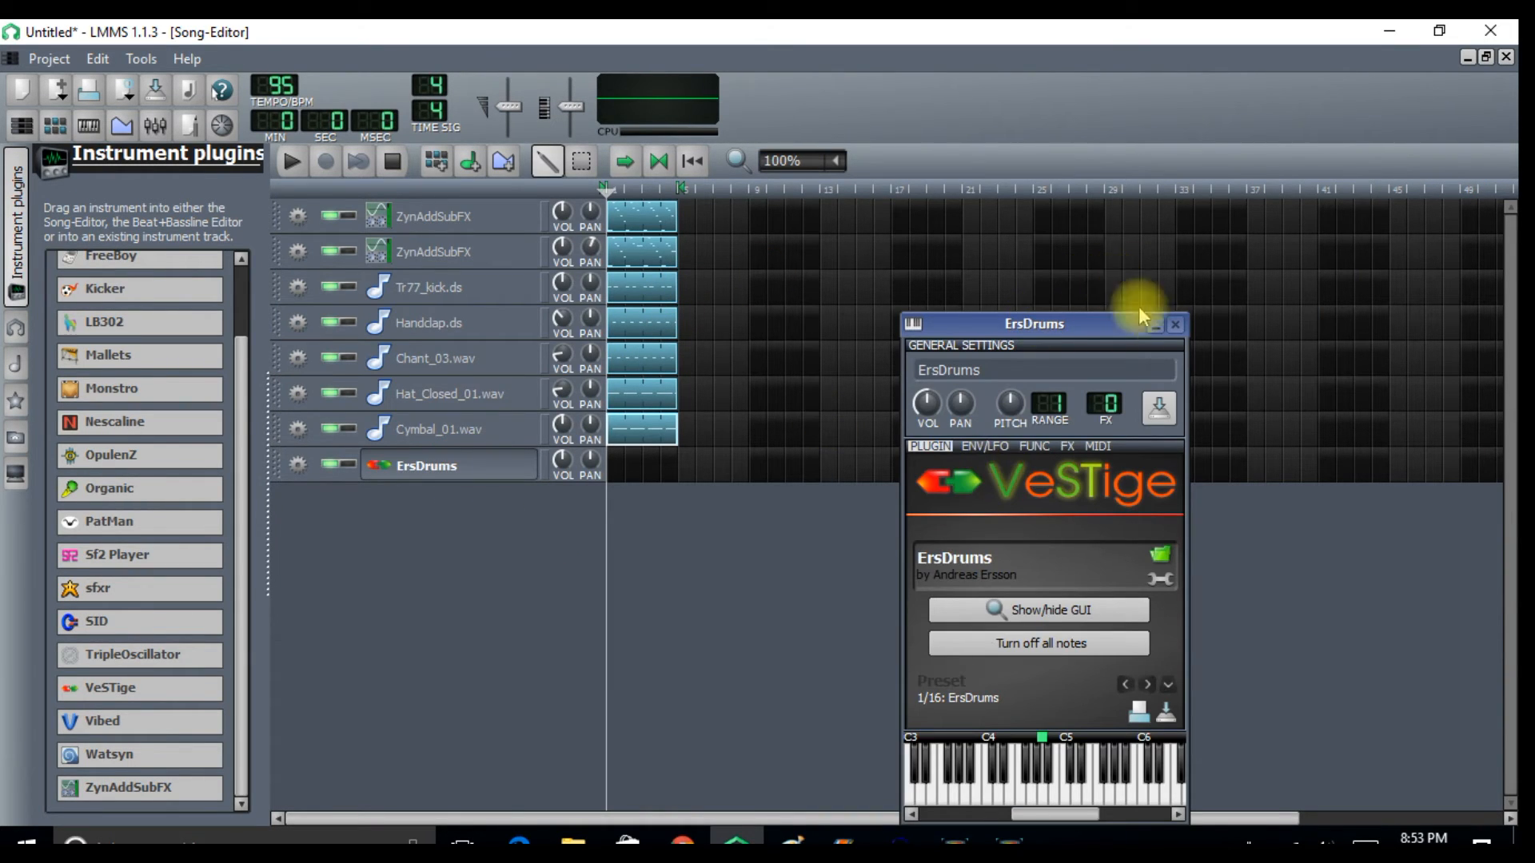
{"action": "left_click", "coordinate": [1178, 324]}
{"action": "mouse_move", "coordinate": [637, 288]}
{"action": "left_mouse_down"}
{"action": "mouse_move", "coordinate": [688, 294]}
{"action": "mouse_move", "coordinate": [640, 296]}
{"action": "left_mouse_up"}
{"action": "double_click", "coordinate": [642, 295]}
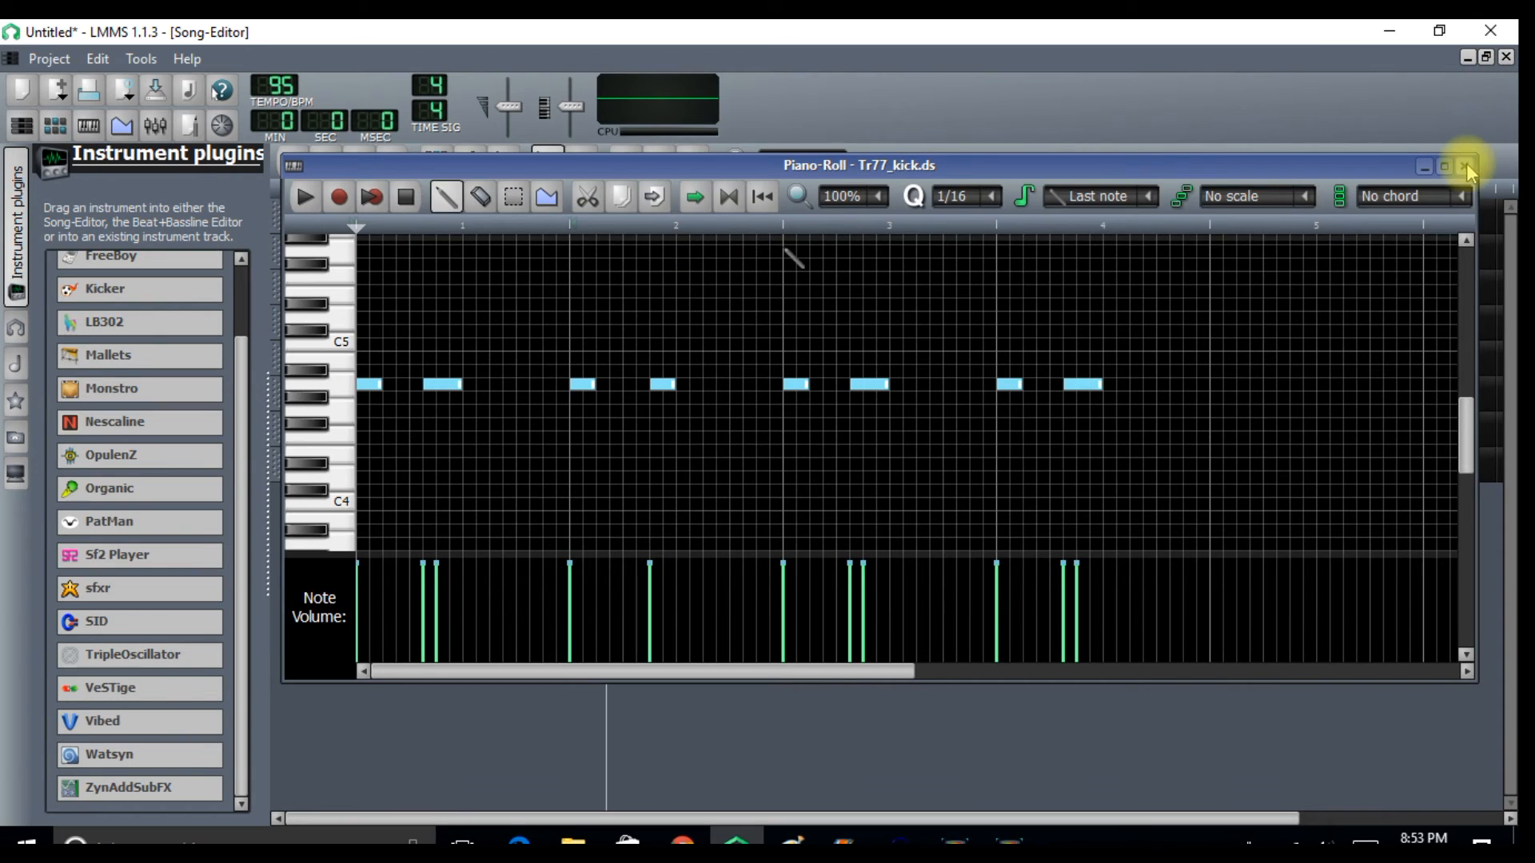
{"action": "left_click", "coordinate": [1466, 166]}
- Copy the Tr77_kick.ds pattern to bar 5 and delete all notes in the copy except the first
{"action": "left_click_drag", "start_coordinate": [654, 295], "coordinate": [695, 295]}
{"action": "double_click", "coordinate": [702, 297]}
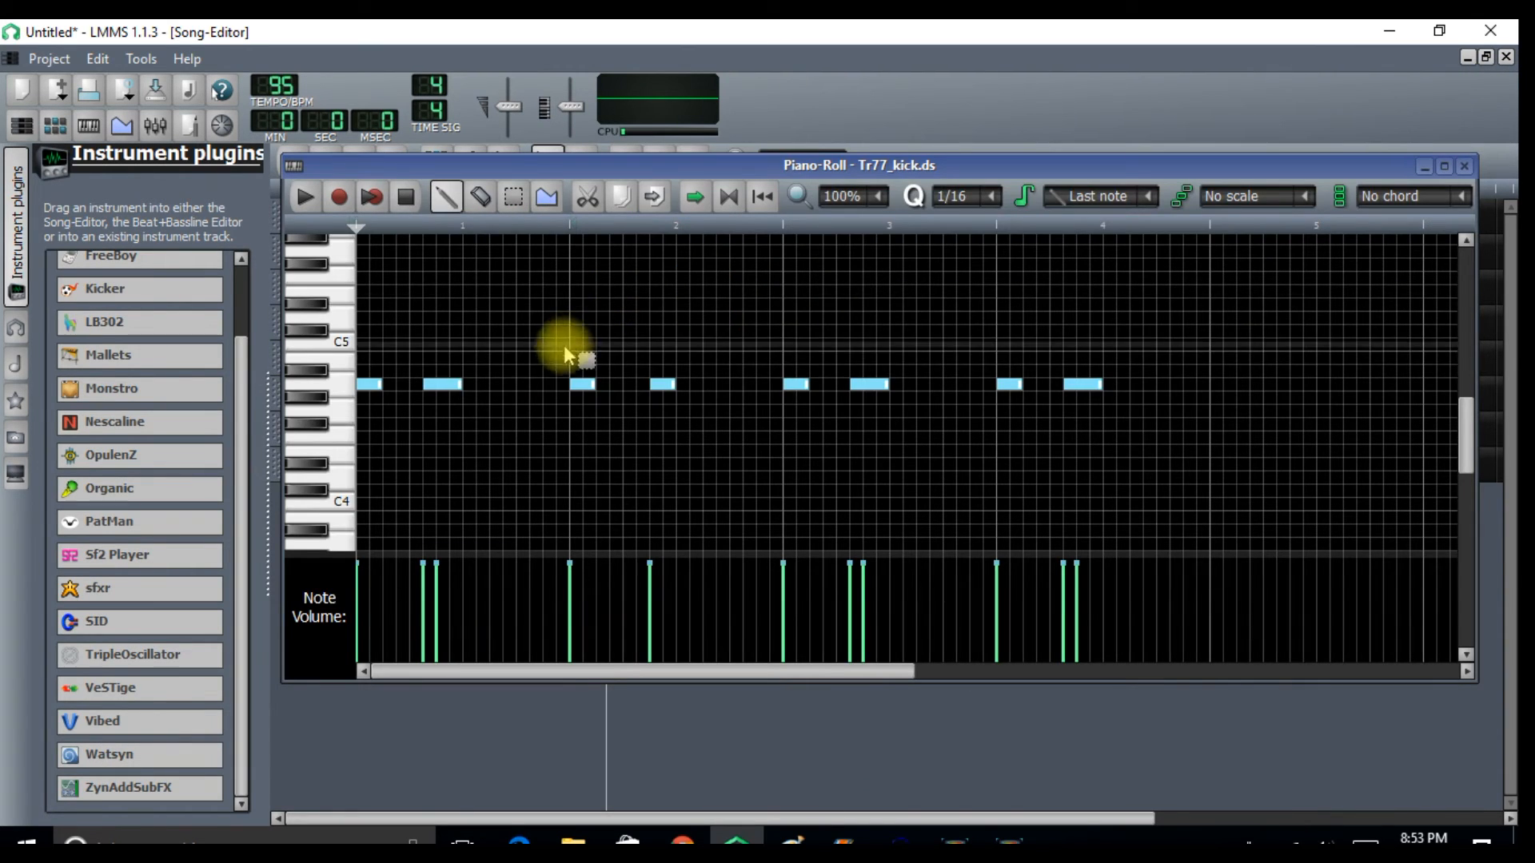
{"action": "left_click", "coordinate": [448, 197]}
{"action": "right_click", "coordinate": [438, 384]}
{"action": "right_click", "coordinate": [582, 384]}
{"action": "right_click", "coordinate": [662, 383]}
{"action": "right_click", "coordinate": [883, 382]}
{"action": "right_click", "coordinate": [796, 384]}
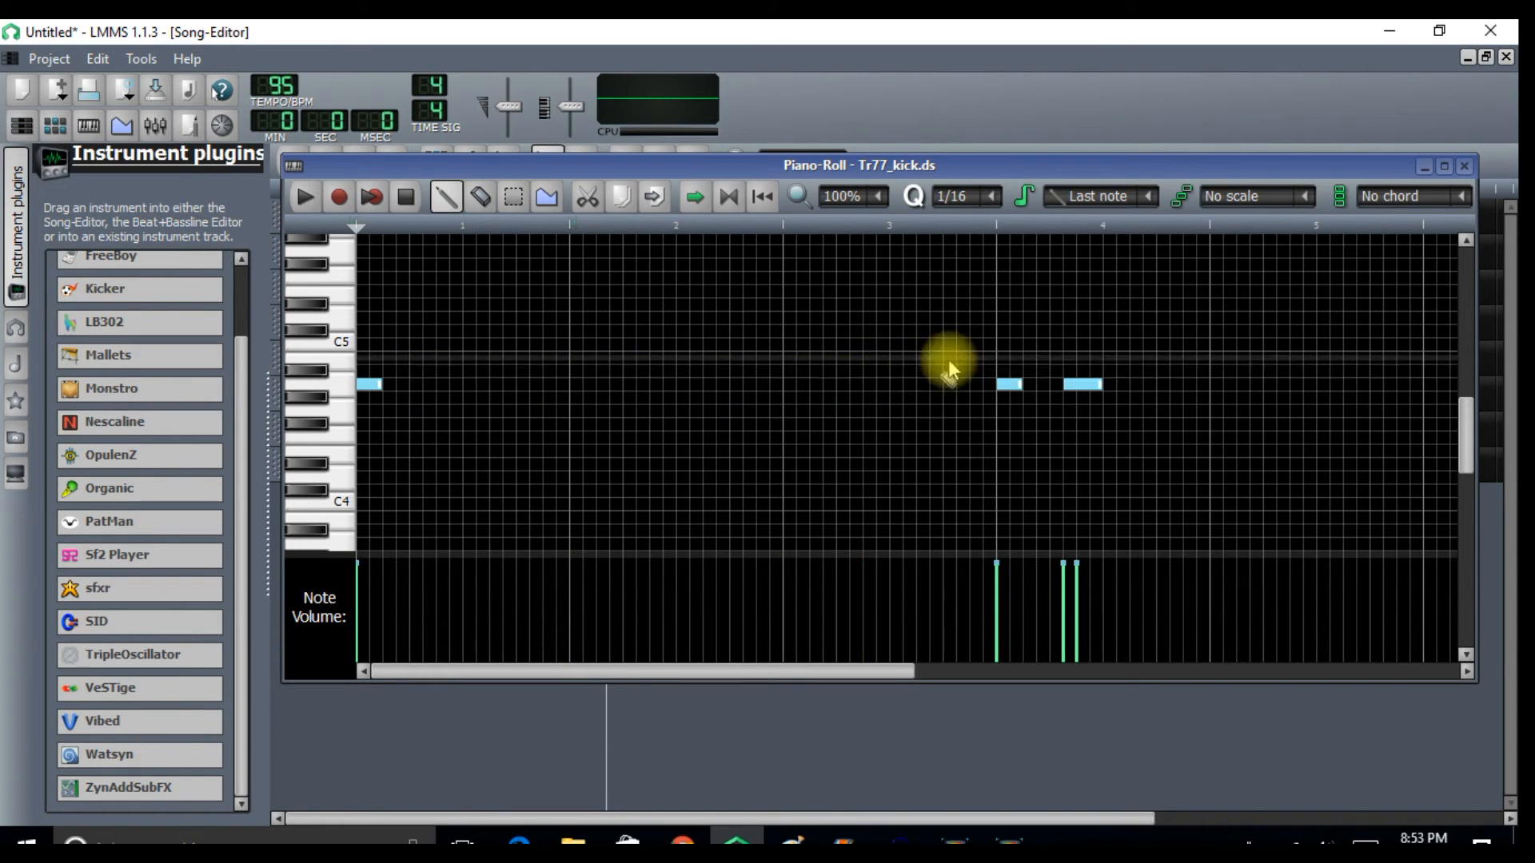
{"action": "right_click", "coordinate": [1009, 384]}
{"action": "right_click", "coordinate": [1083, 384]}
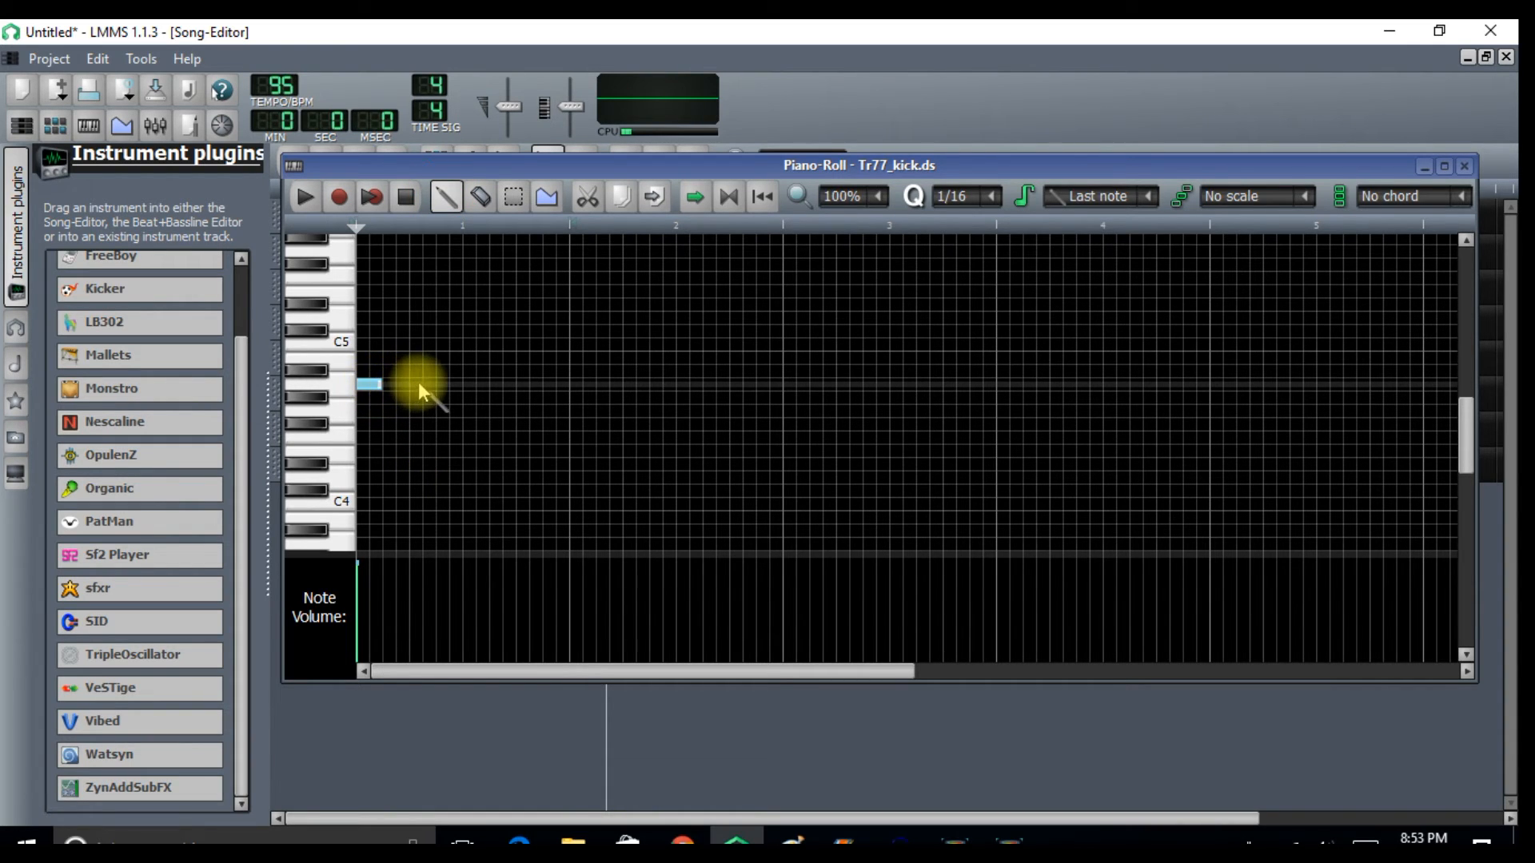
- Add A4 kick notes on the 7th, 11th and 14th sixteenths of bar 1 and play the pattern
{"action": "left_click", "coordinate": [451, 383]}
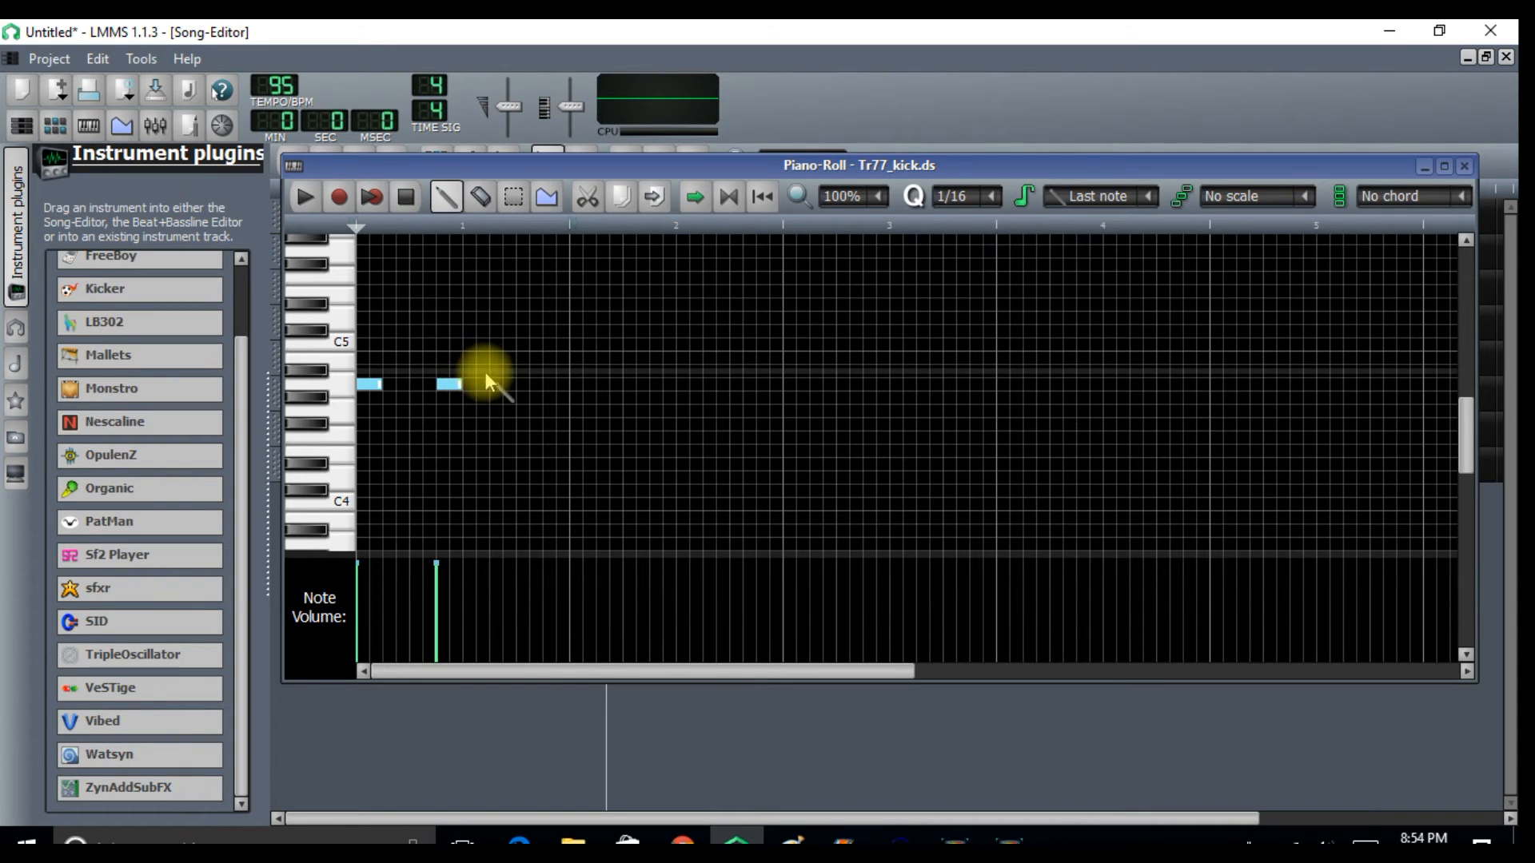
{"action": "left_click", "coordinate": [496, 384]}
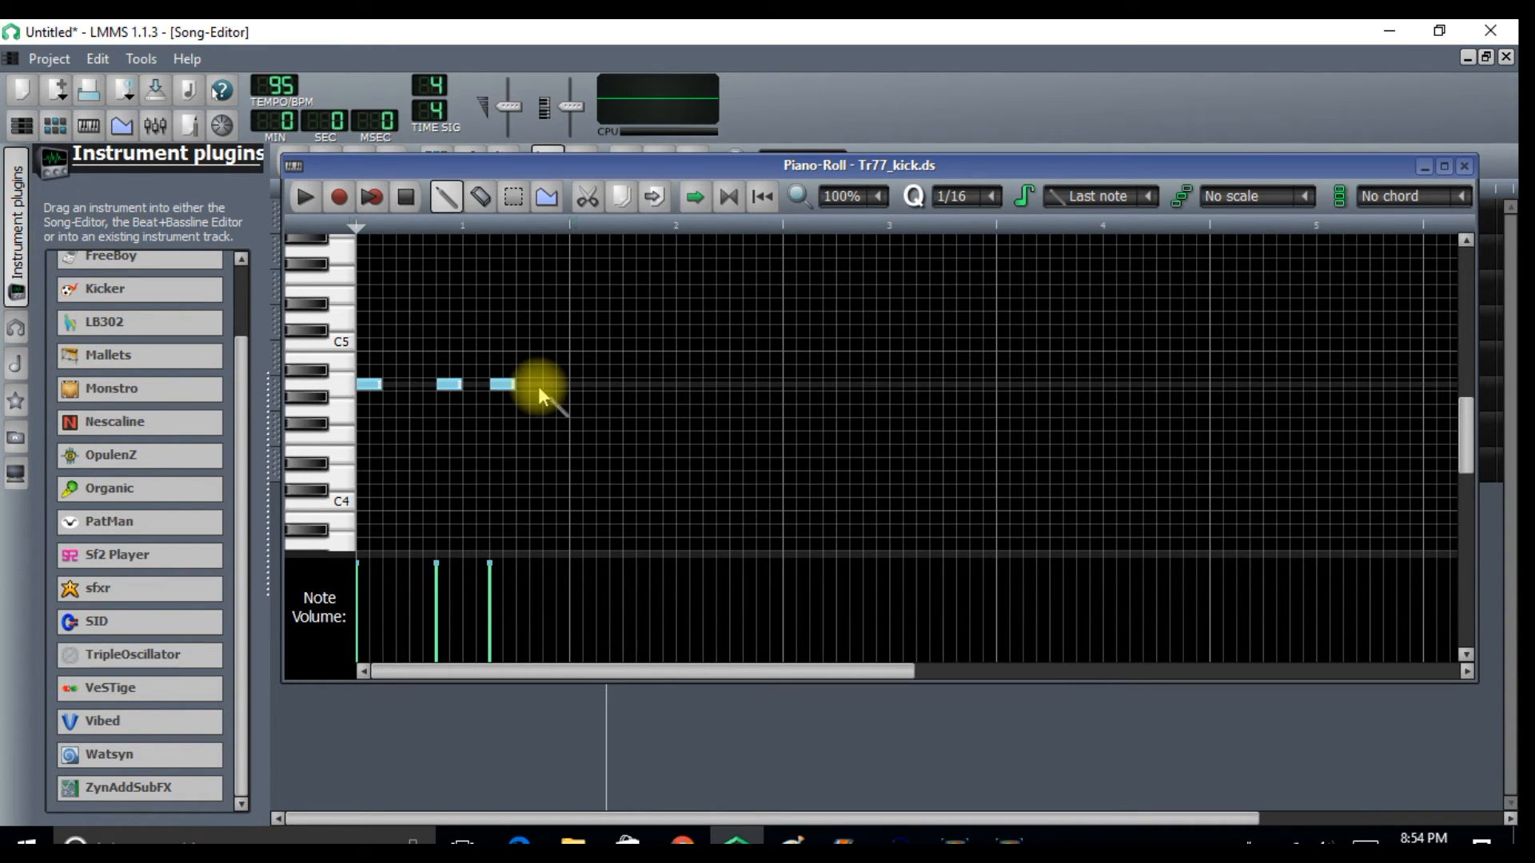
{"action": "left_click", "coordinate": [539, 386]}
{"action": "left_click", "coordinate": [305, 198]}
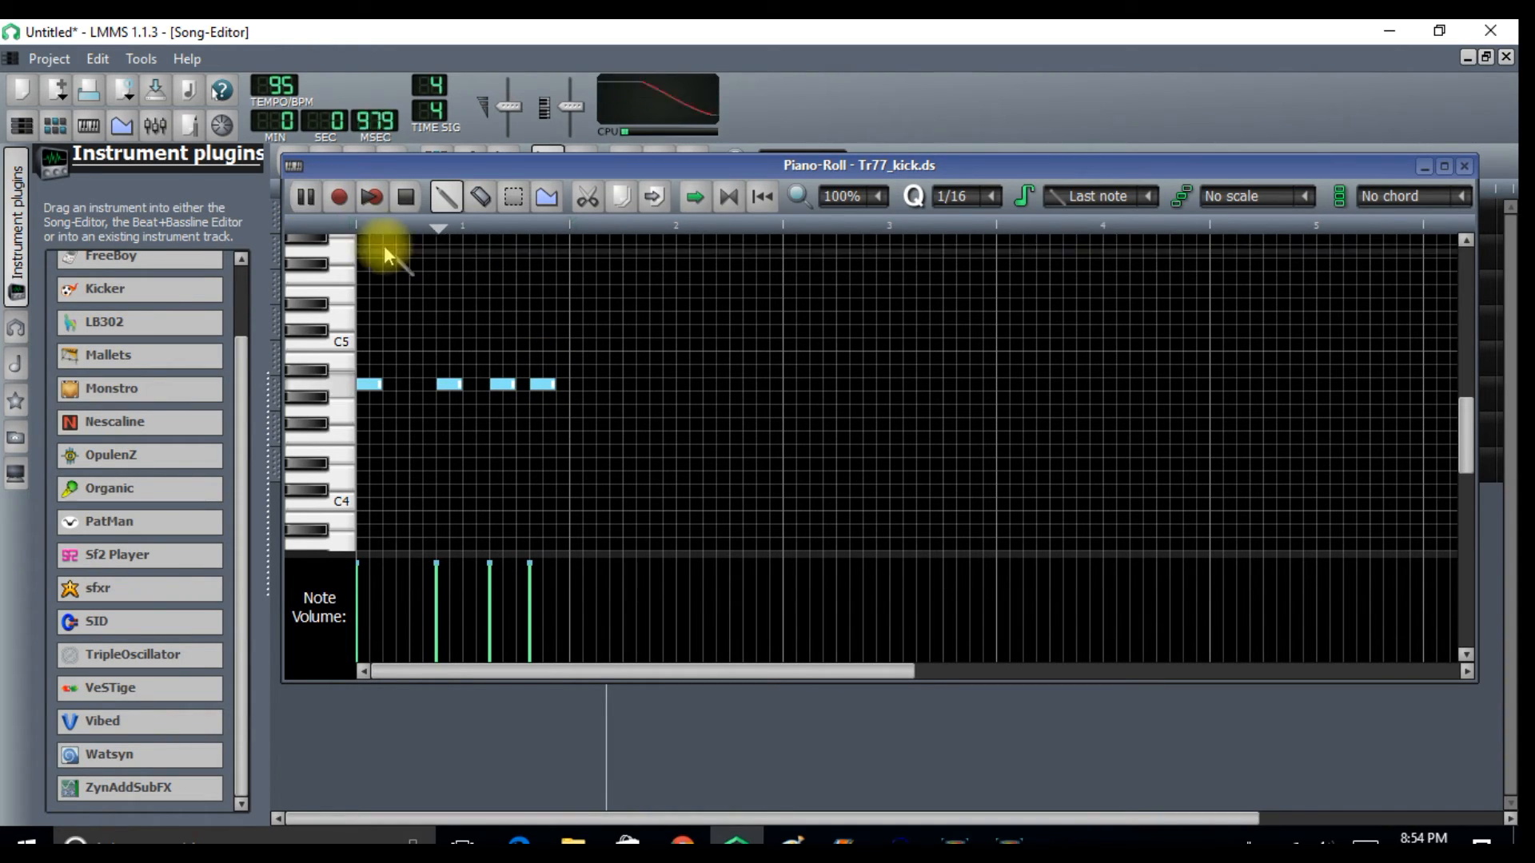
{"action": "left_click", "coordinate": [404, 197]}
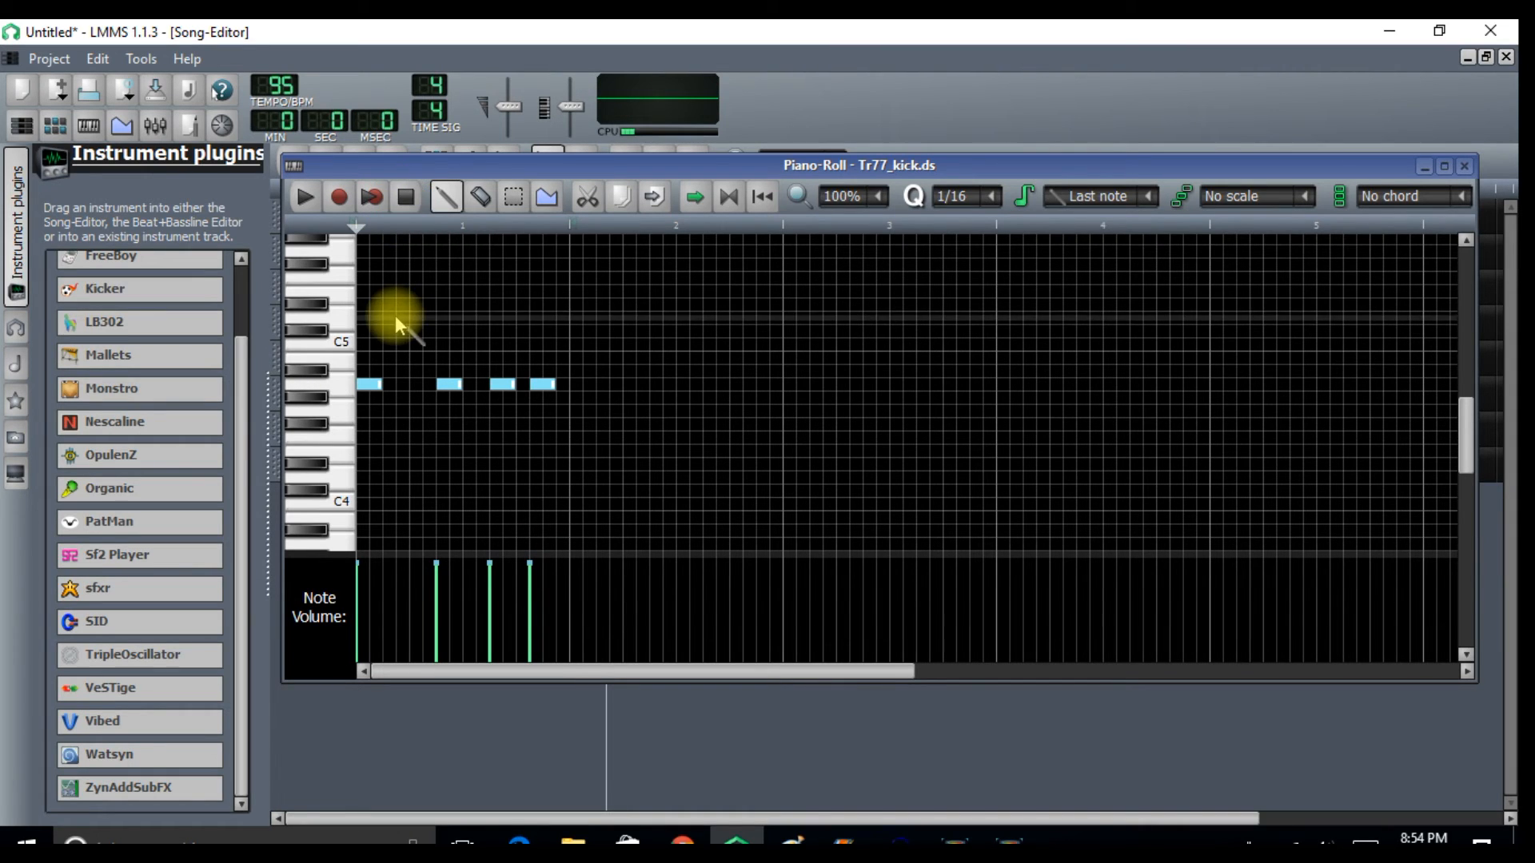
- Copy the four A4 kick notes of bar 1 and paste them into bar 2 of the Tr77_kick.ds pattern
{"action": "left_click", "coordinate": [514, 196]}
{"action": "left_click_drag", "start_coordinate": [368, 338], "coordinate": [589, 417]}
{"action": "left_click", "coordinate": [650, 208]}
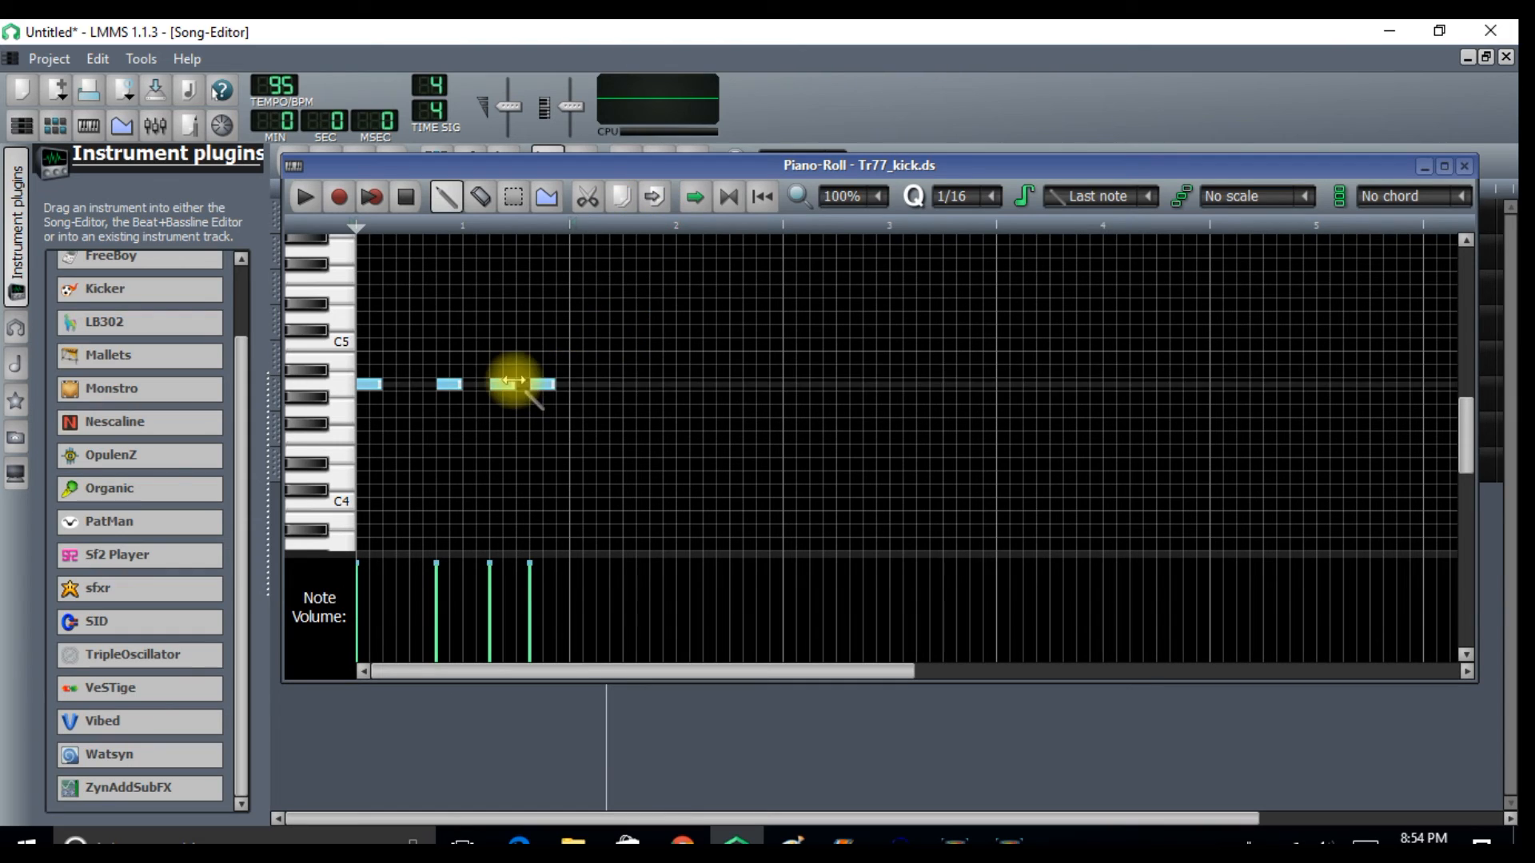
{"action": "key", "text": "ctrl+Up"}
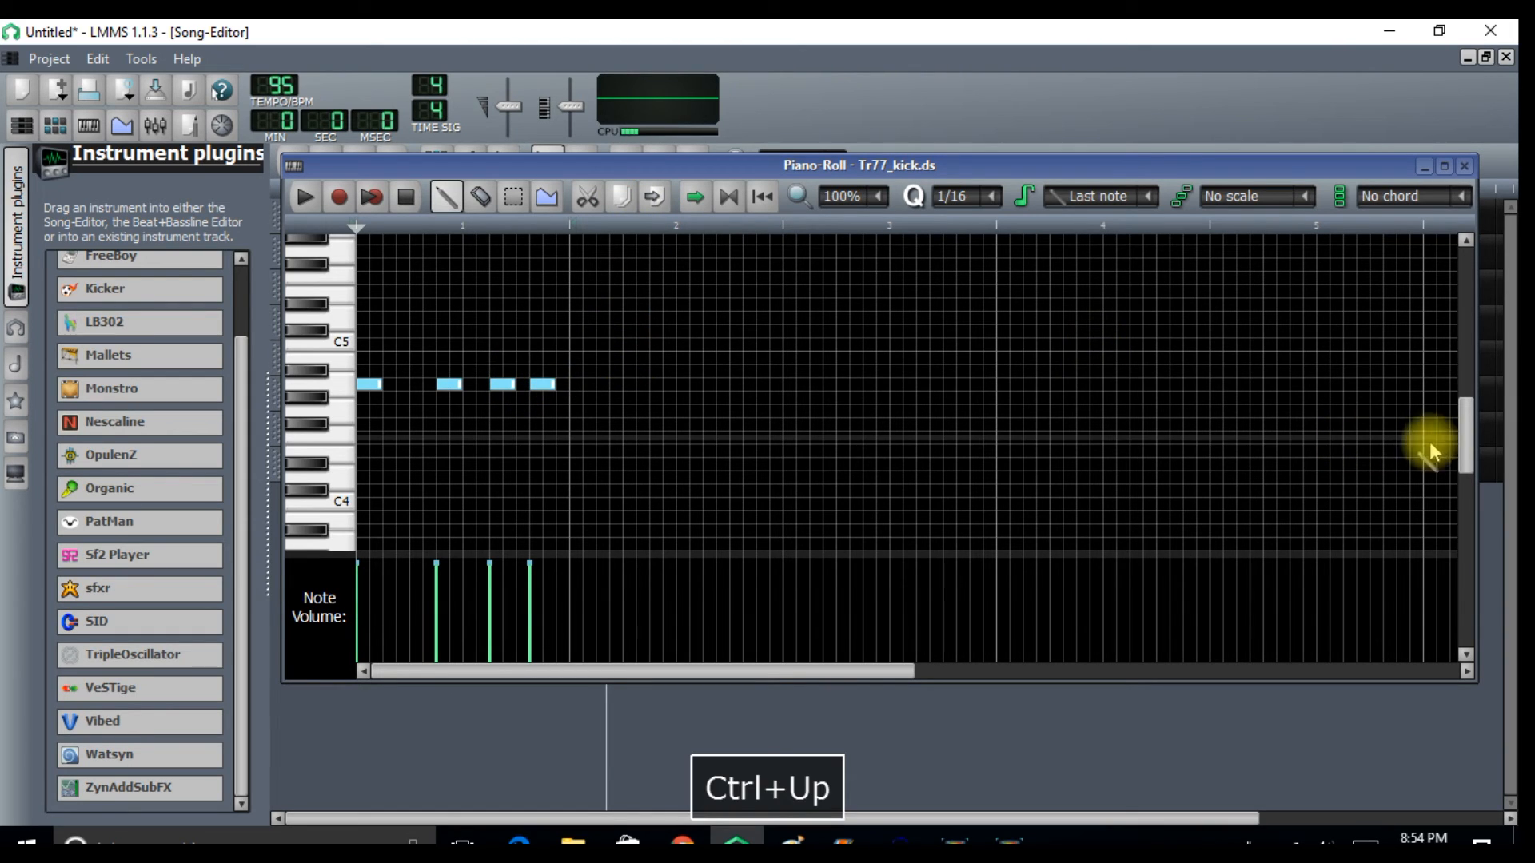
{"action": "left_click_drag", "start_coordinate": [1463, 425], "coordinate": [1460, 409]}
{"action": "left_click_drag", "start_coordinate": [535, 356], "coordinate": [757, 517]}
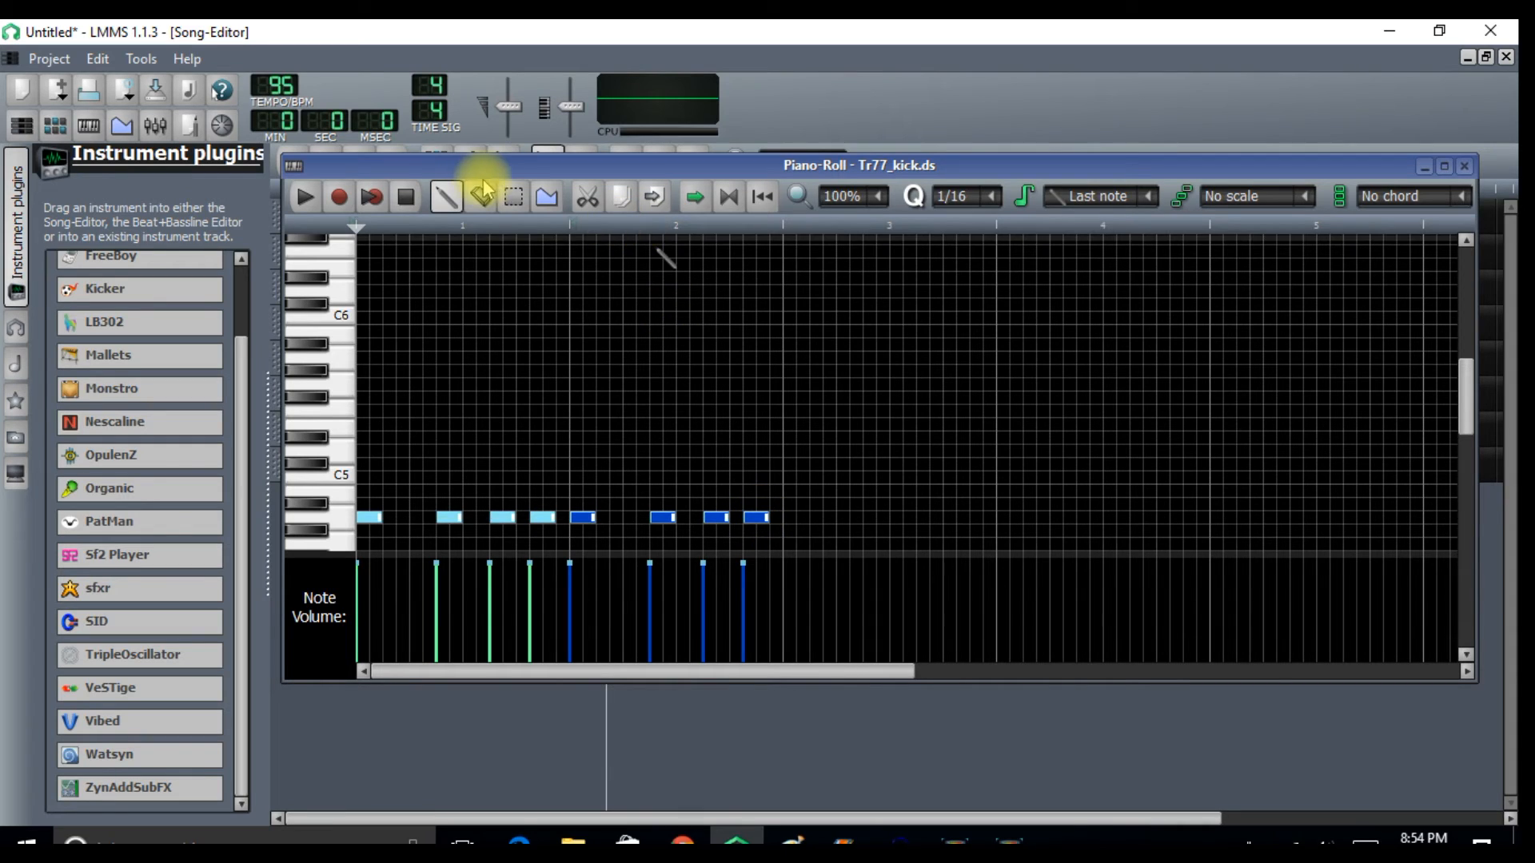
- Copy the kick notes of bars 1 and 2 into bars 3 and 4, and try removing the last kick of bars 2 and 4
{"action": "left_click", "coordinate": [515, 200]}
{"action": "left_click_drag", "start_coordinate": [799, 473], "coordinate": [362, 550]}
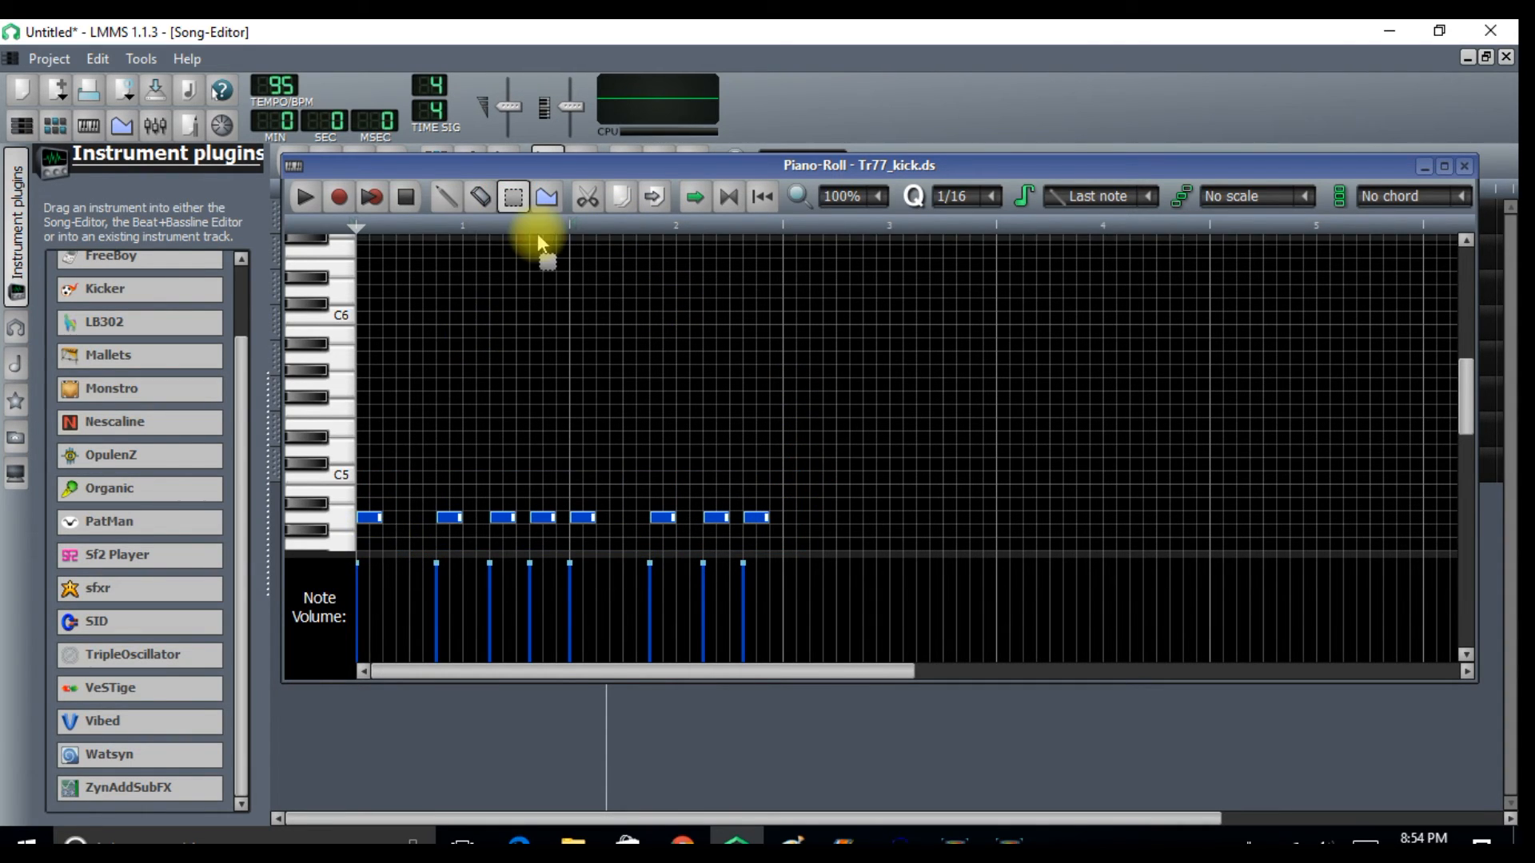
{"action": "left_click", "coordinate": [652, 196]}
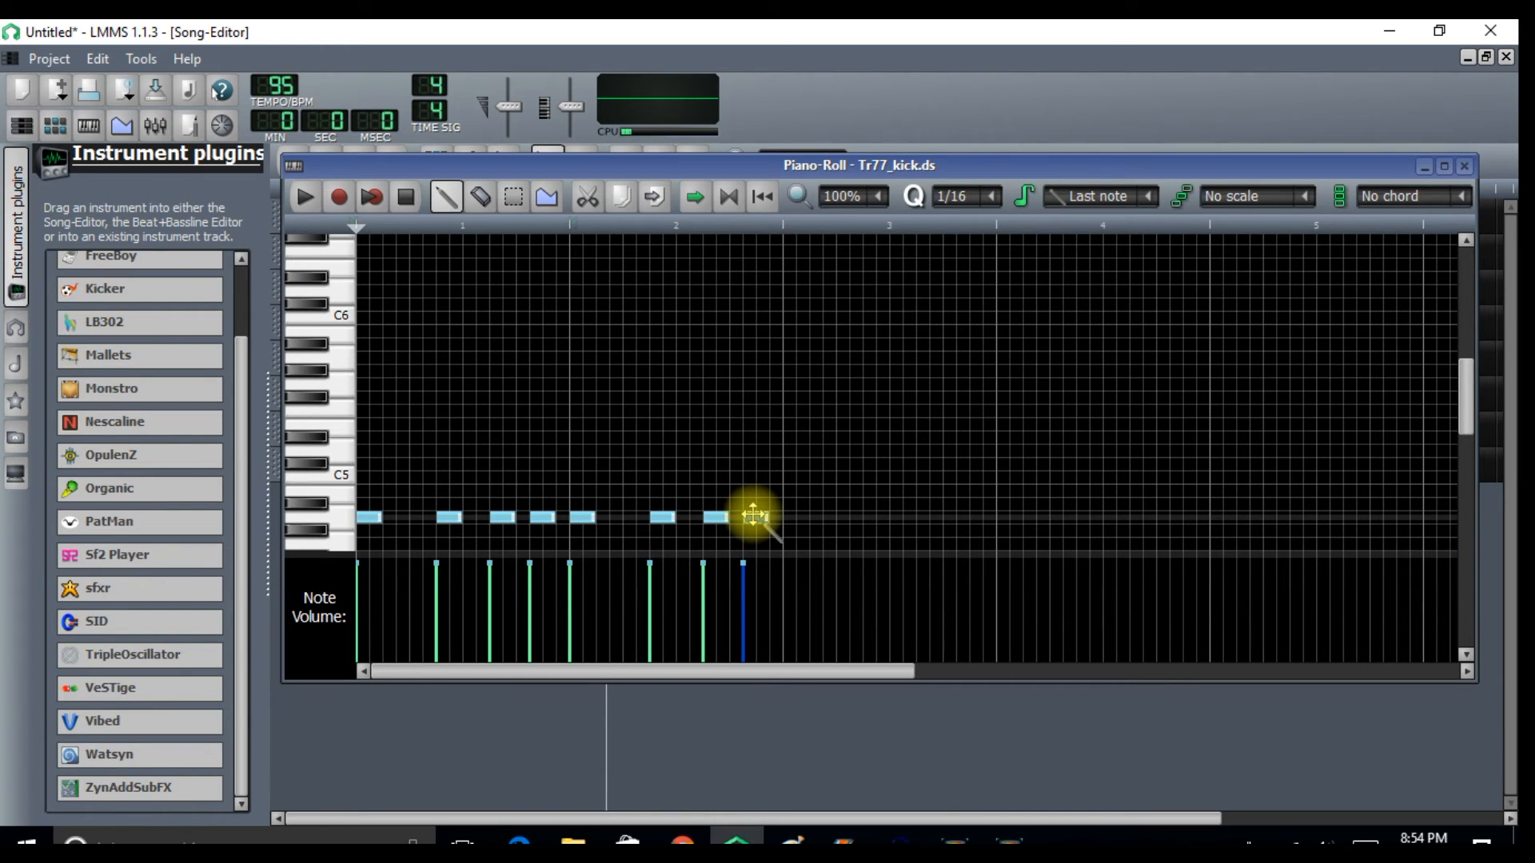
{"action": "left_click_drag", "start_coordinate": [753, 515], "coordinate": [1182, 517]}
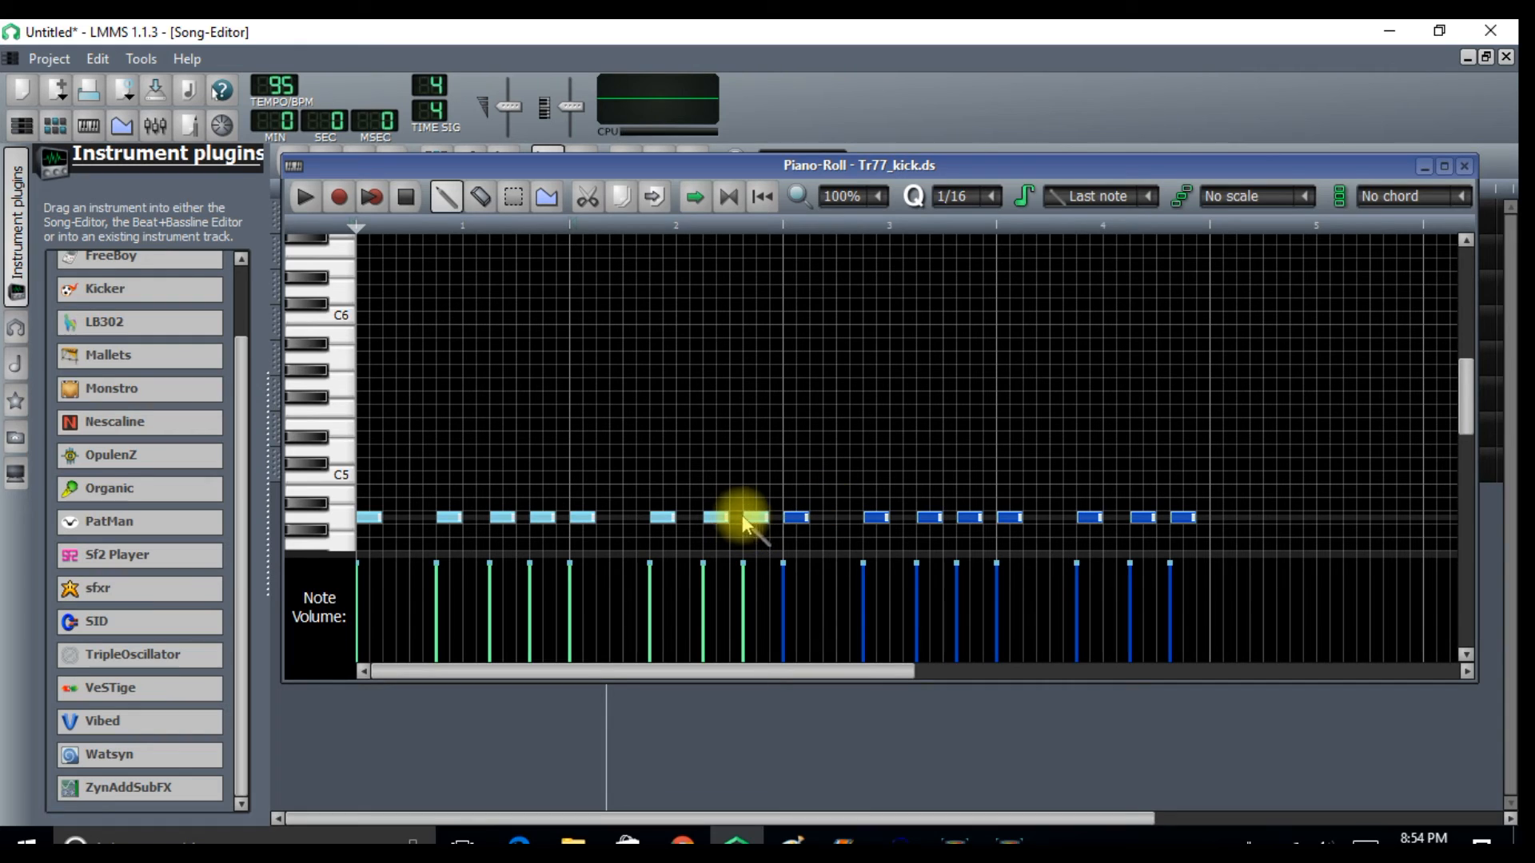
{"action": "right_click", "coordinate": [1184, 516]}
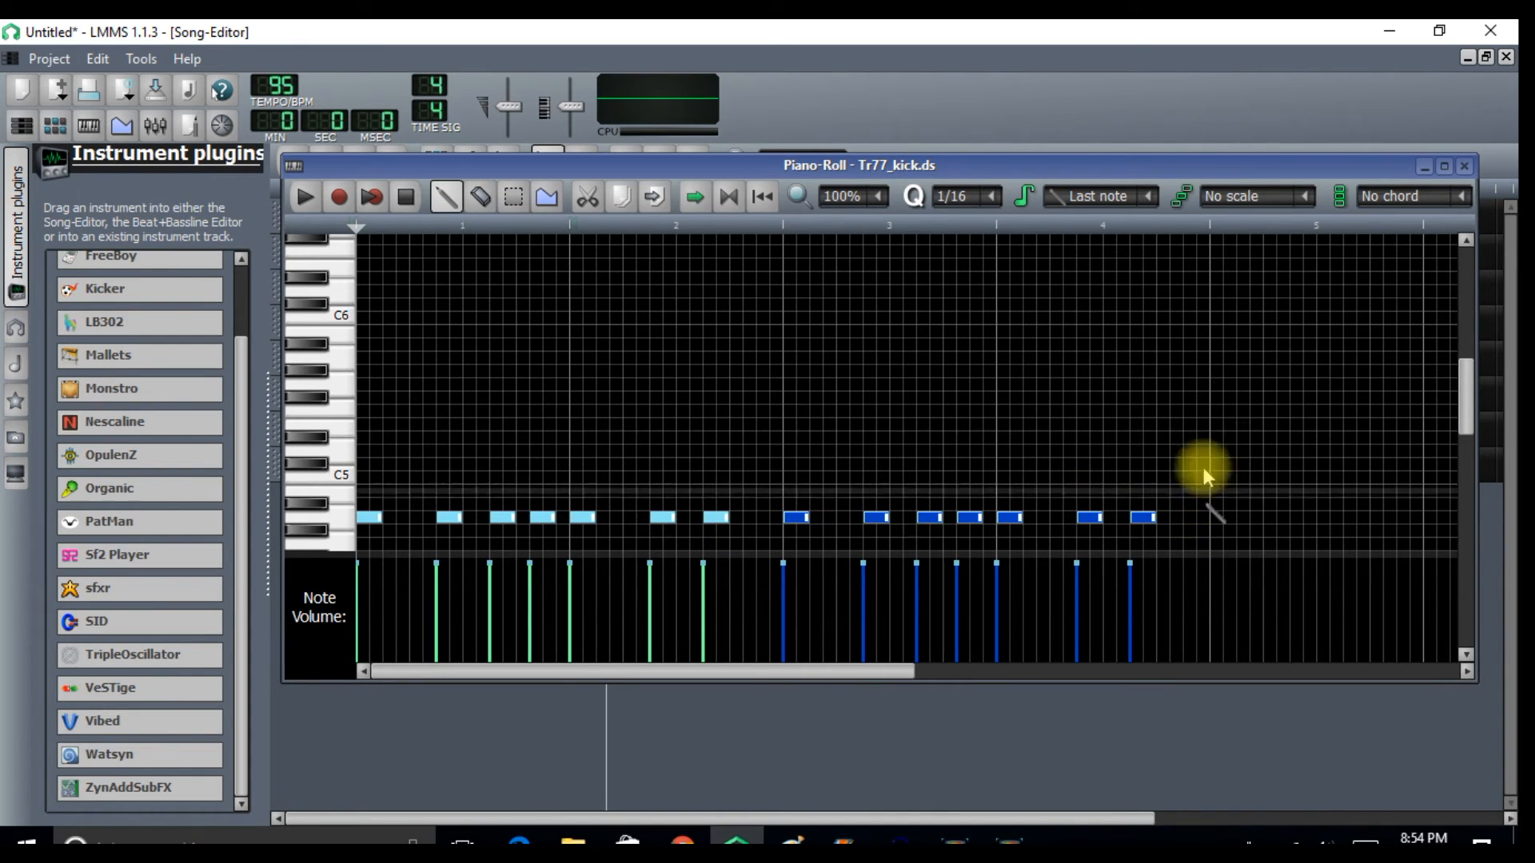
{"action": "left_click", "coordinate": [1465, 166]}
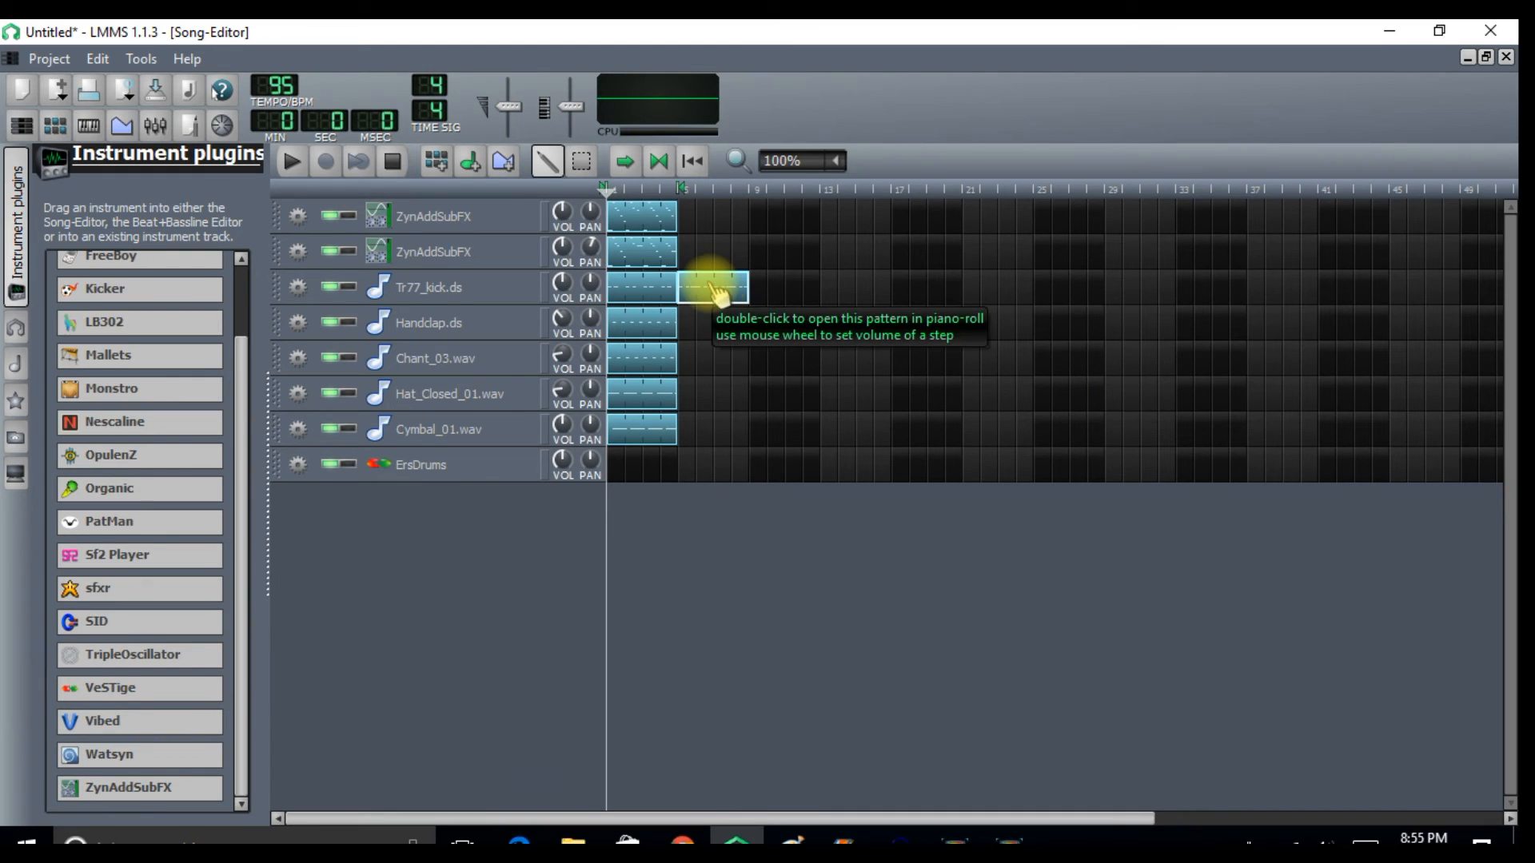
- Copy the Tr77_kick.ds pattern at bar 5 onto the ErsDrums track at bar 5
{"action": "right_click", "coordinate": [714, 298]}
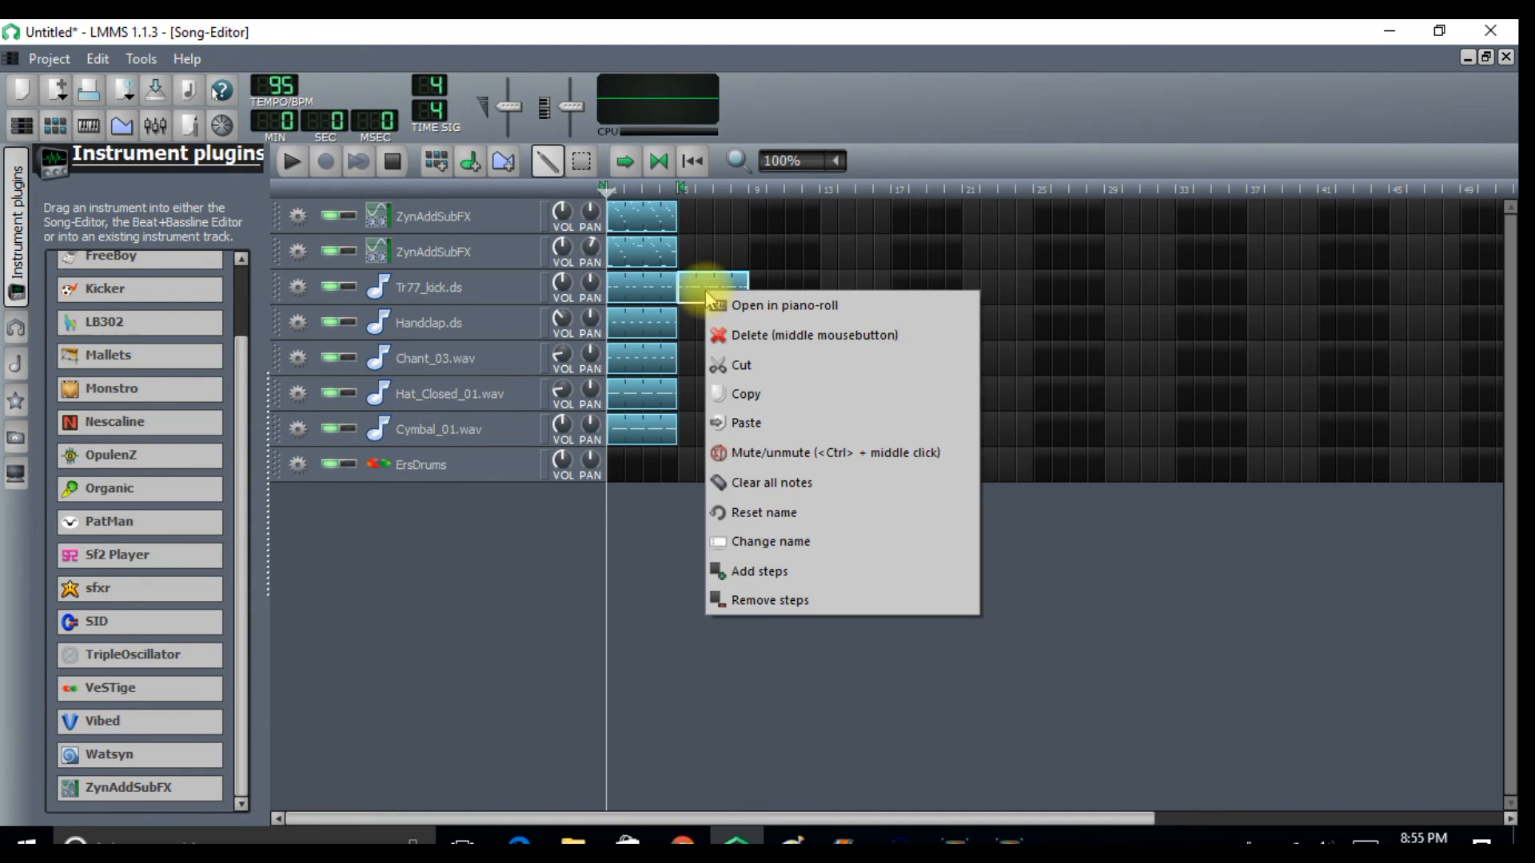
{"action": "left_click", "coordinate": [729, 392]}
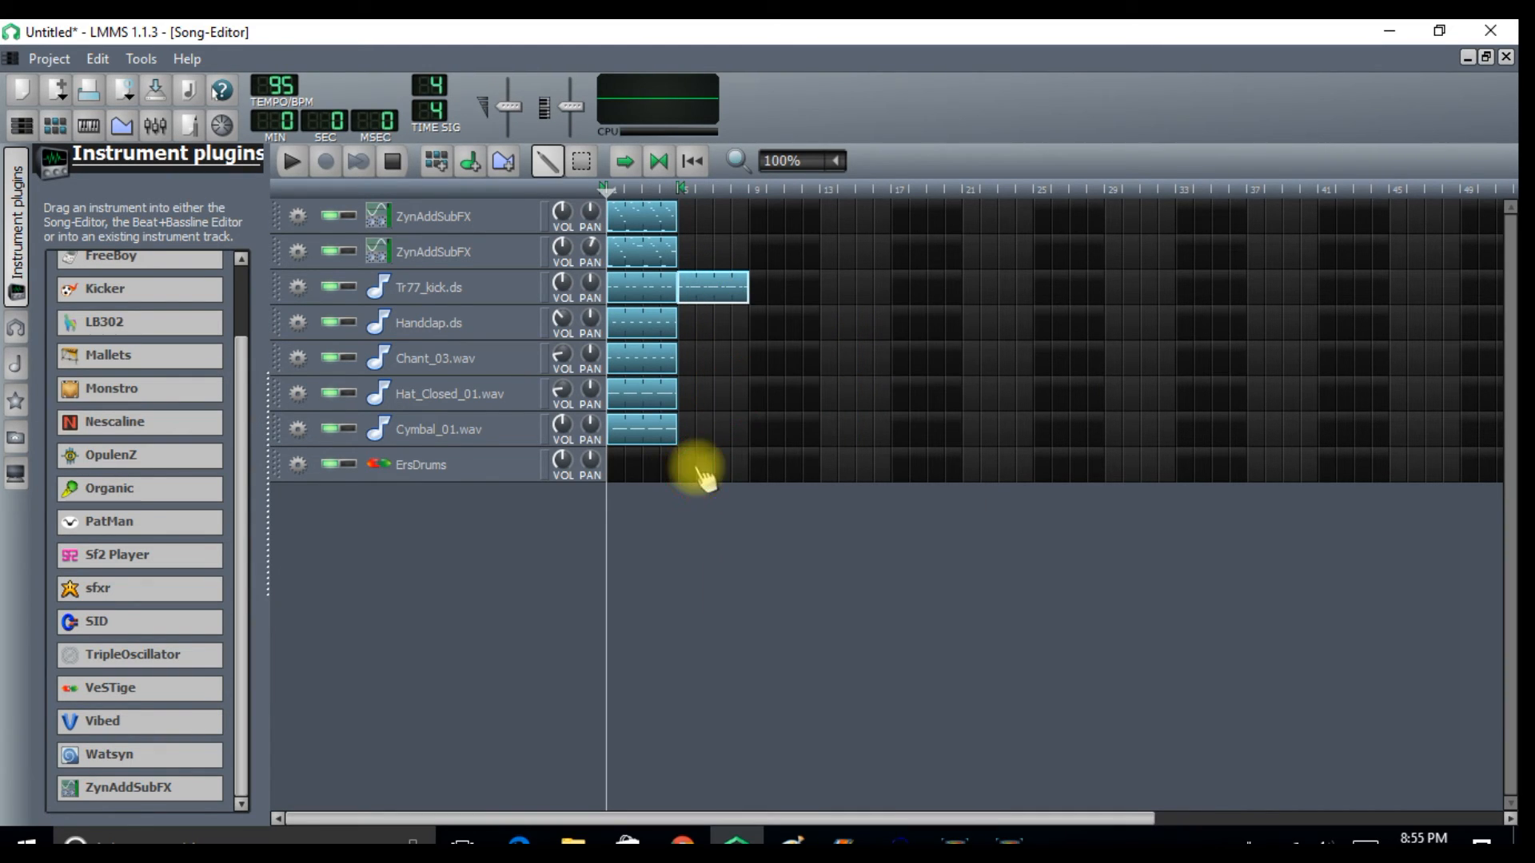
{"action": "left_click", "coordinate": [686, 469]}
{"action": "right_click", "coordinate": [687, 469]}
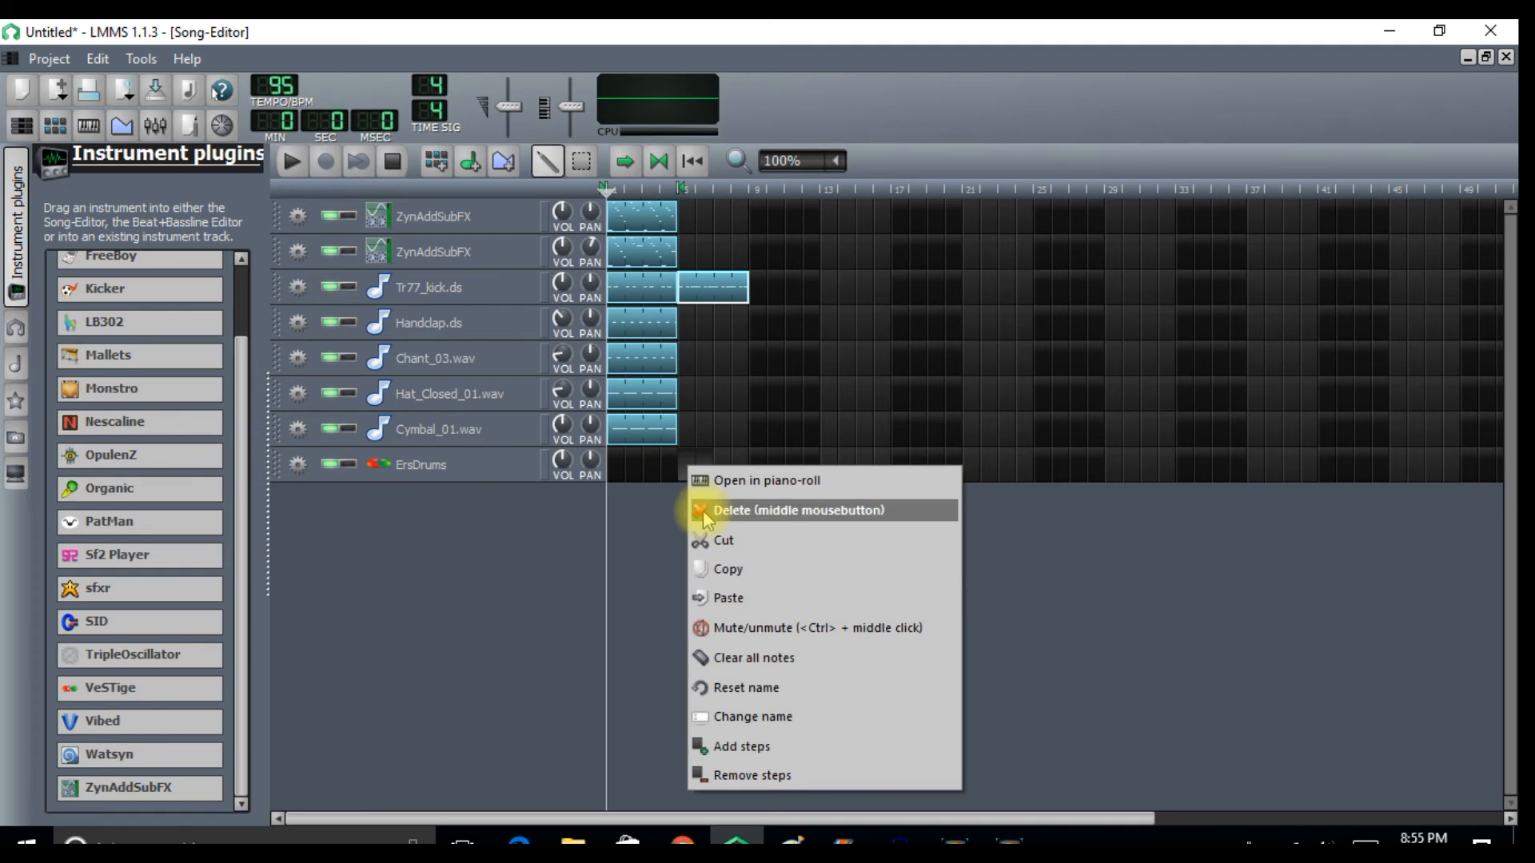
{"action": "left_click", "coordinate": [716, 598]}
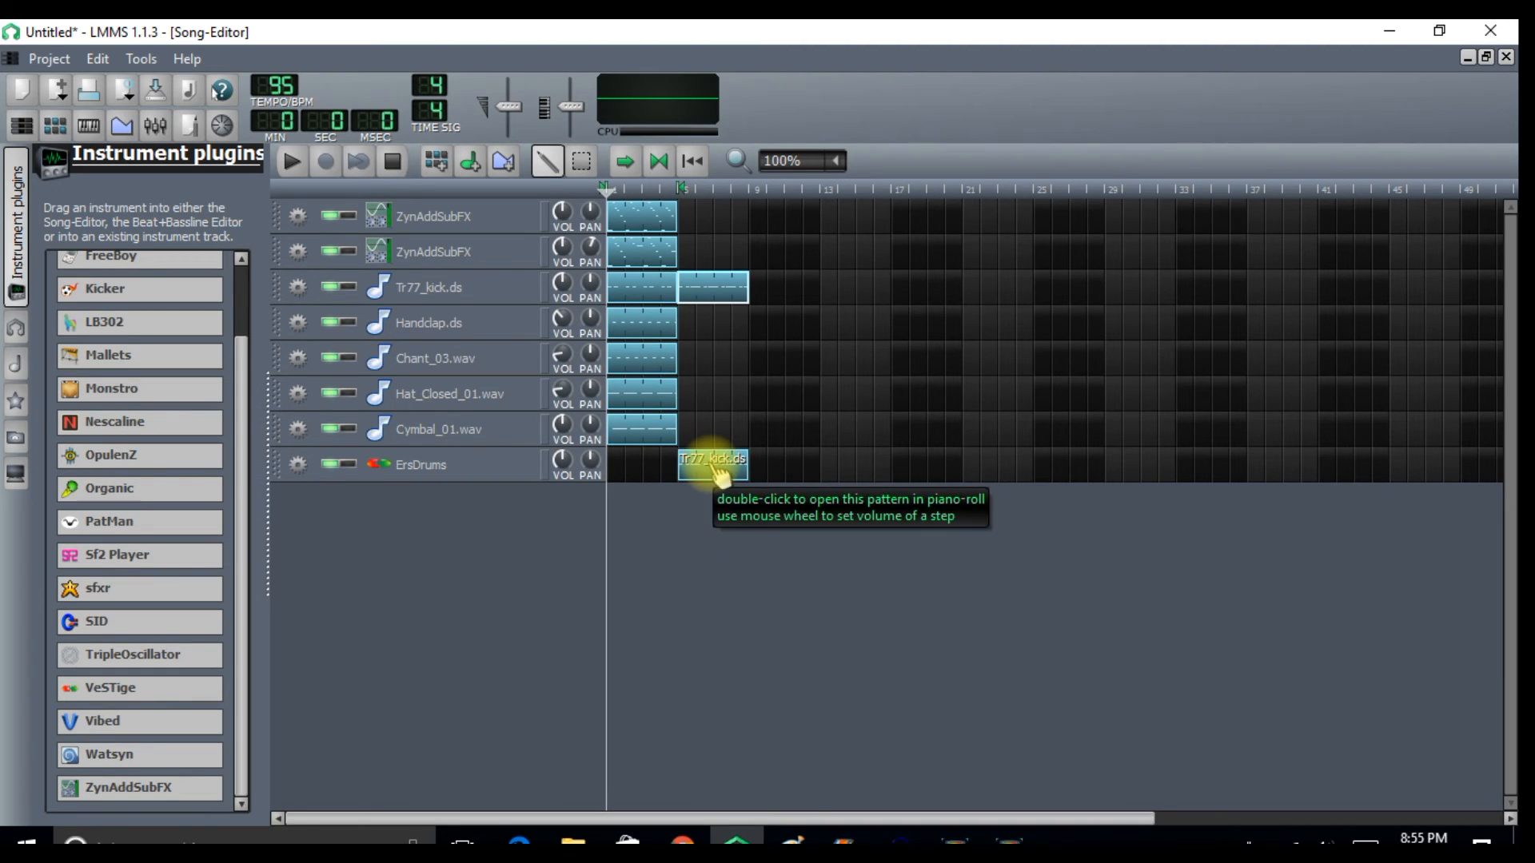
- Copy the first ZynAddSubFX, Handclap.ds and Chant_03.wav patterns to bar 5 and check the copied handclap notes
{"action": "left_click_drag", "start_coordinate": [654, 232], "coordinate": [688, 221]}
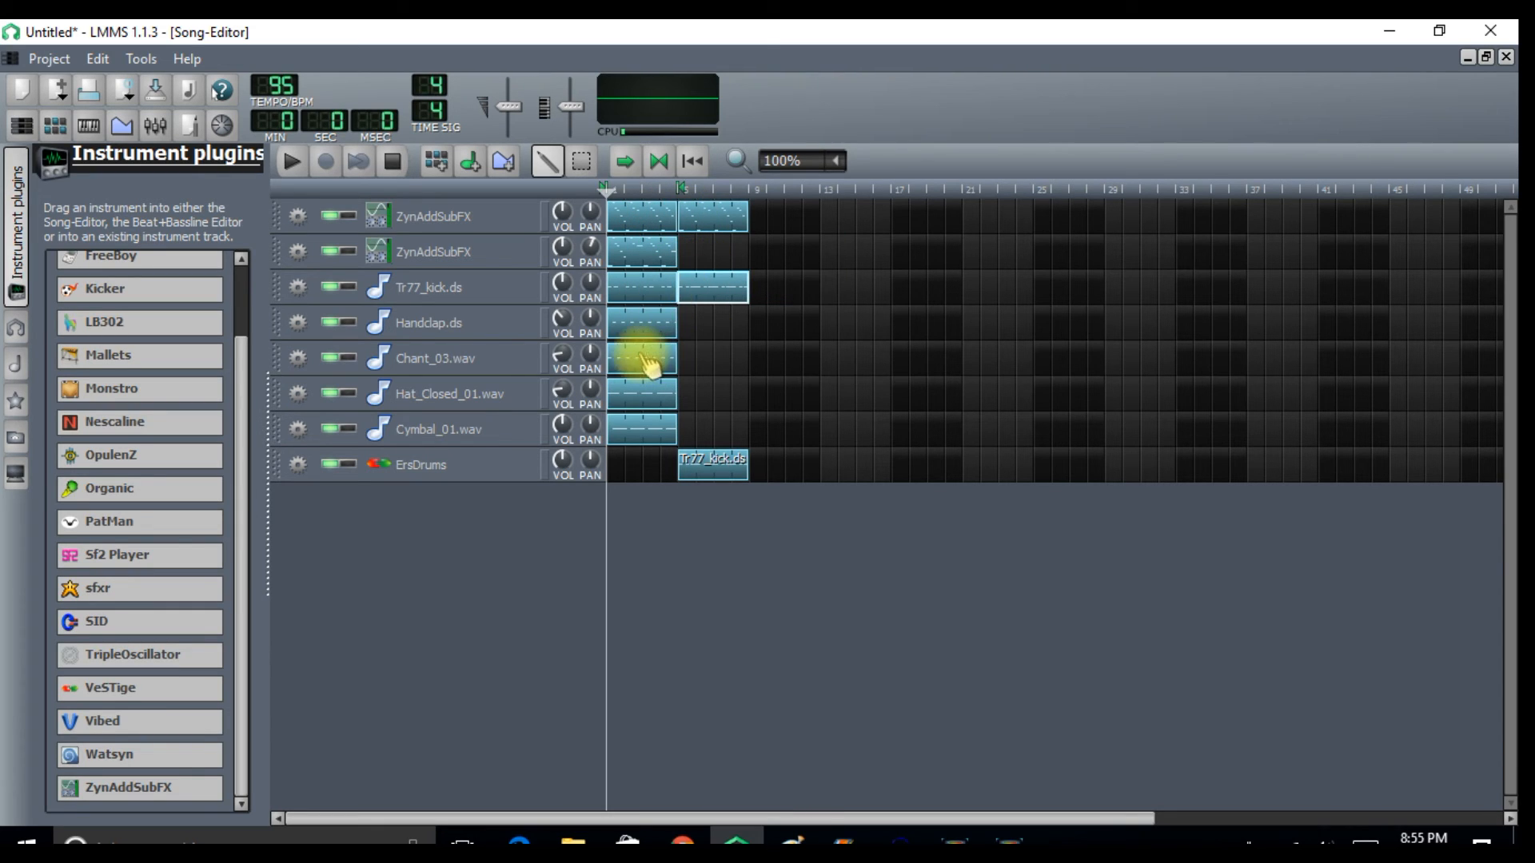
{"action": "left_click_drag", "start_coordinate": [639, 367], "coordinate": [697, 330]}
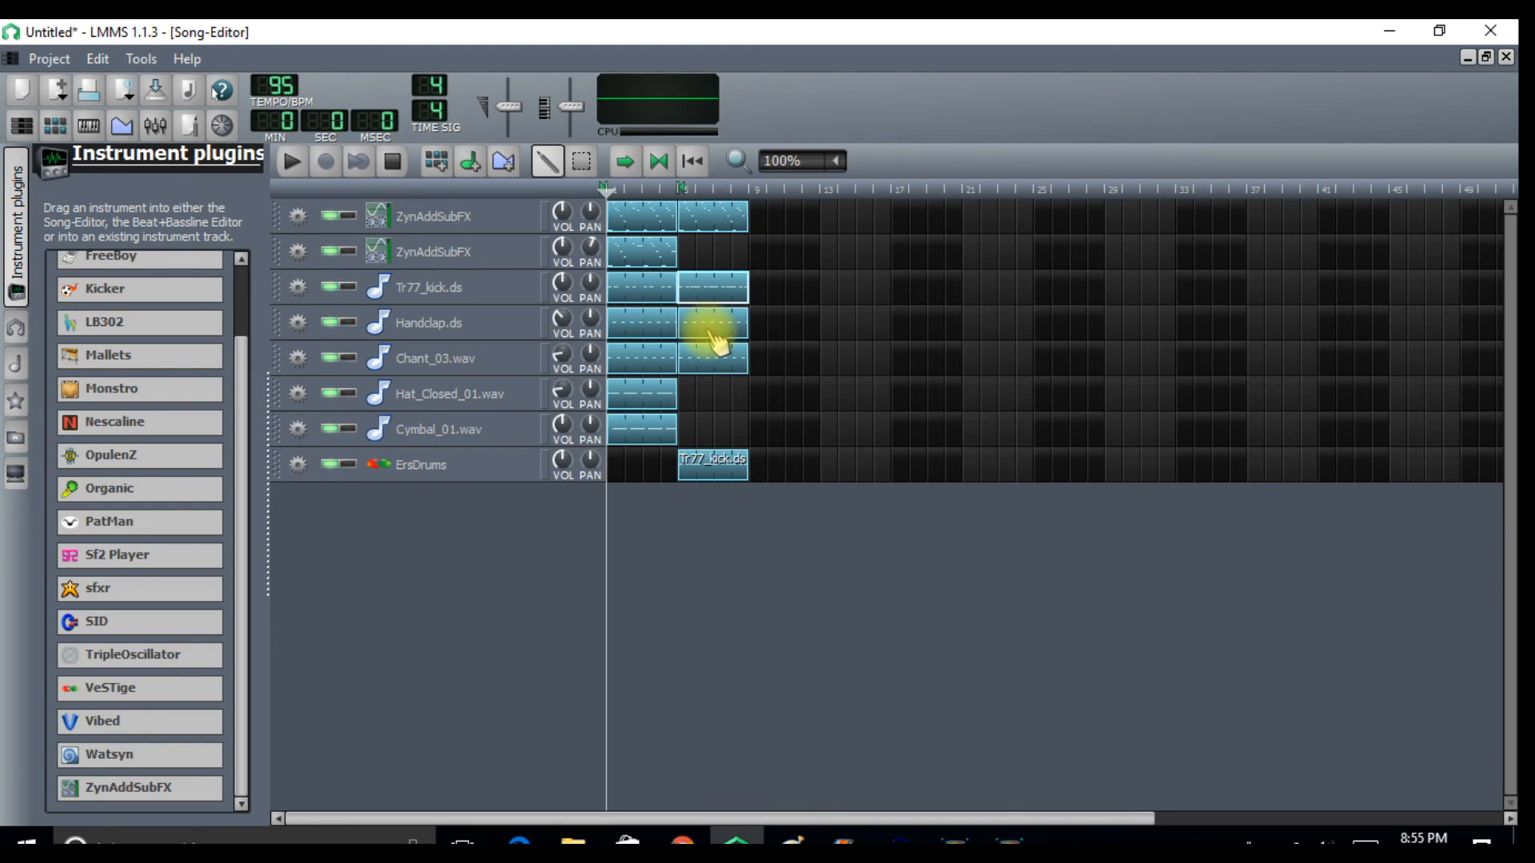
{"action": "double_click", "coordinate": [710, 322]}
{"action": "key", "text": "ctrl+Up"}
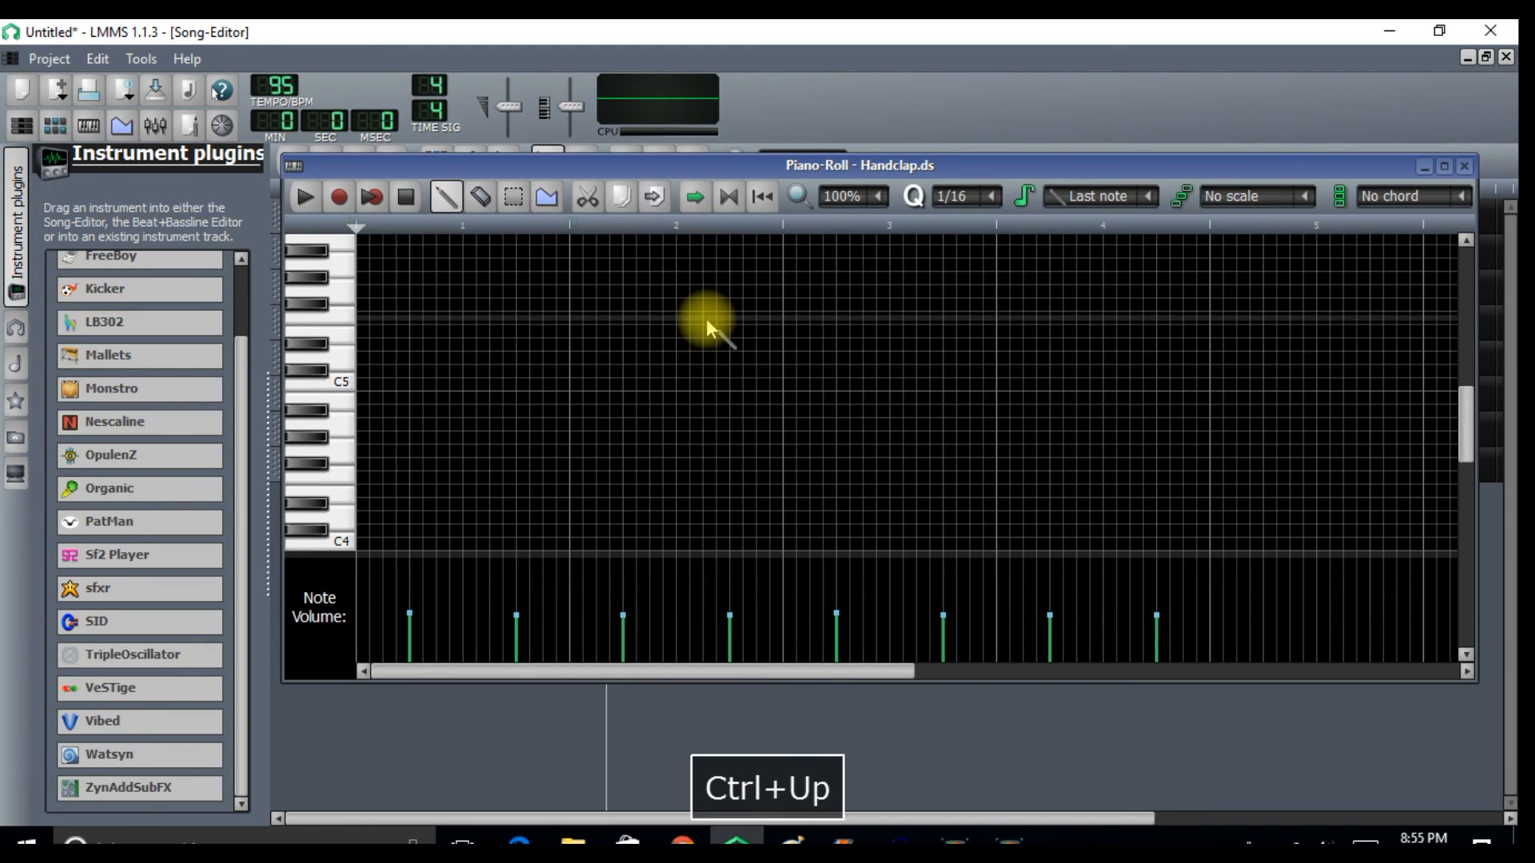
{"action": "left_click", "coordinate": [1465, 166]}
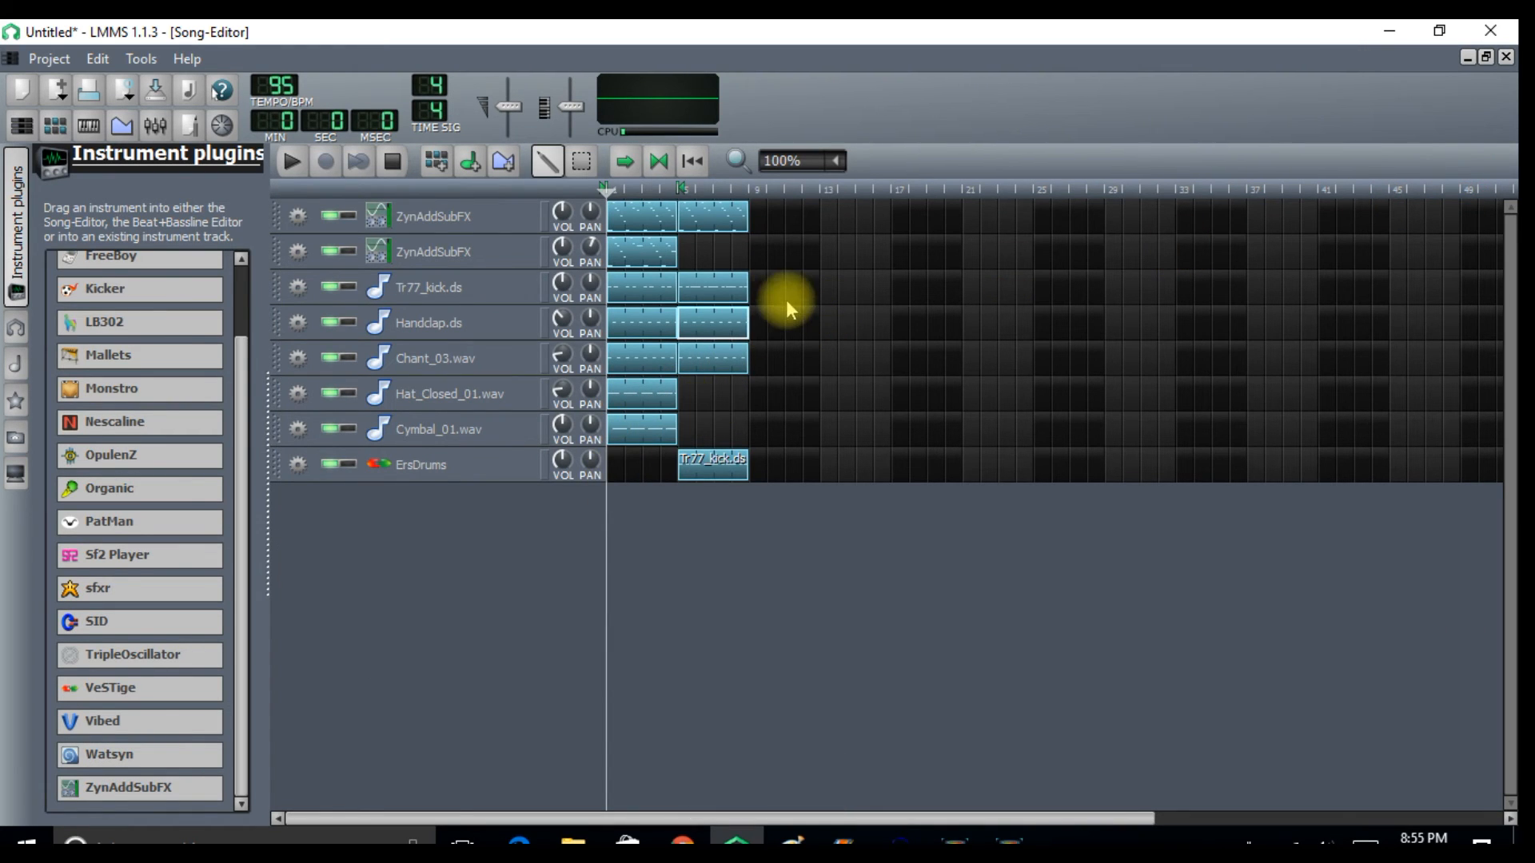
- Extend the loop end to bar 9 and play the song from bar 5
{"action": "right_click", "coordinate": [747, 191]}
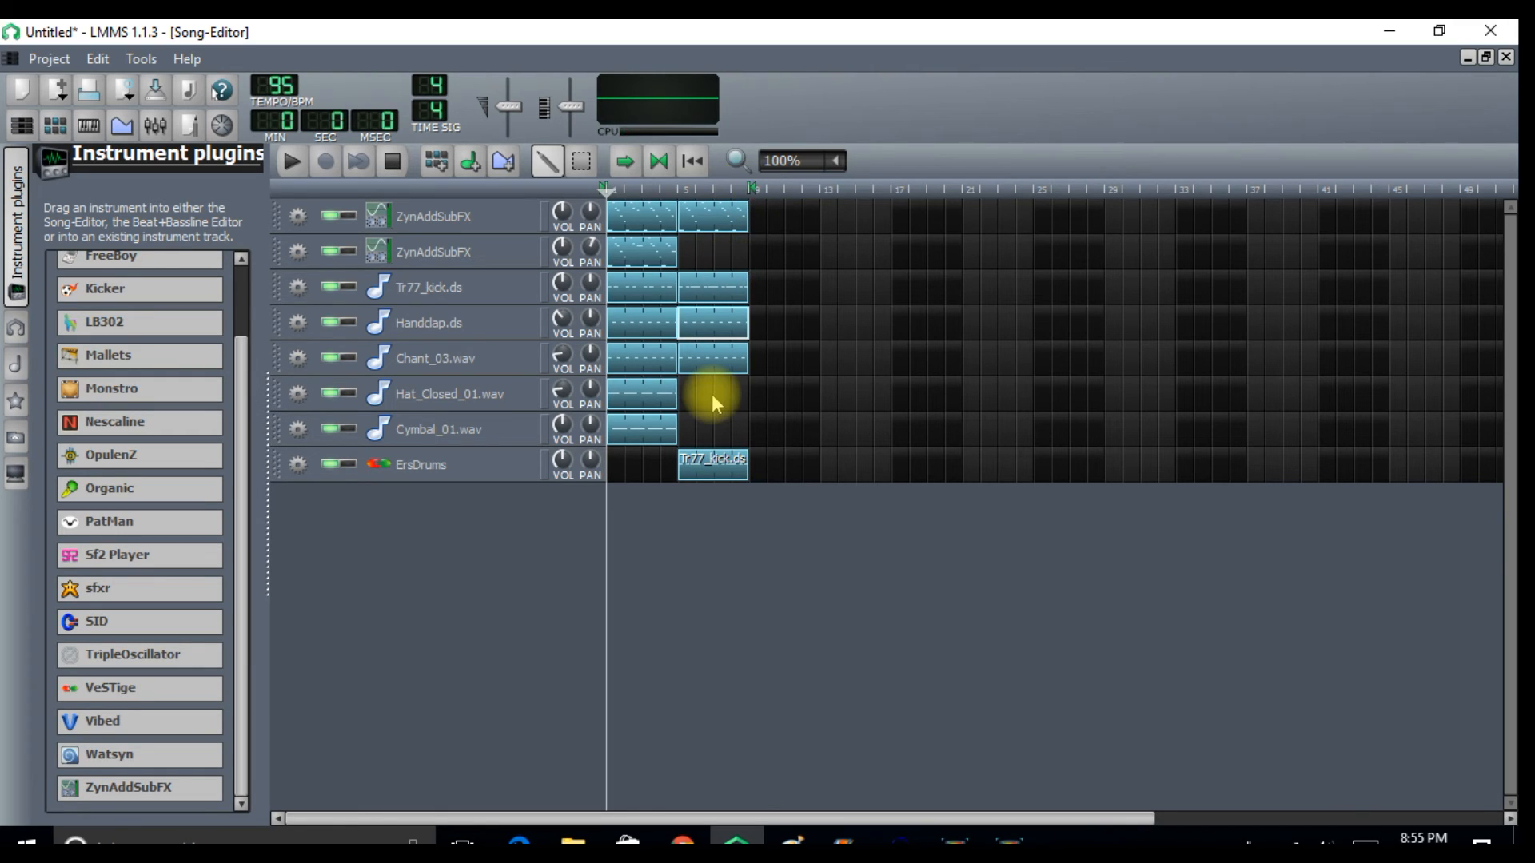
{"action": "left_click", "coordinate": [675, 189]}
{"action": "left_click", "coordinate": [291, 164]}
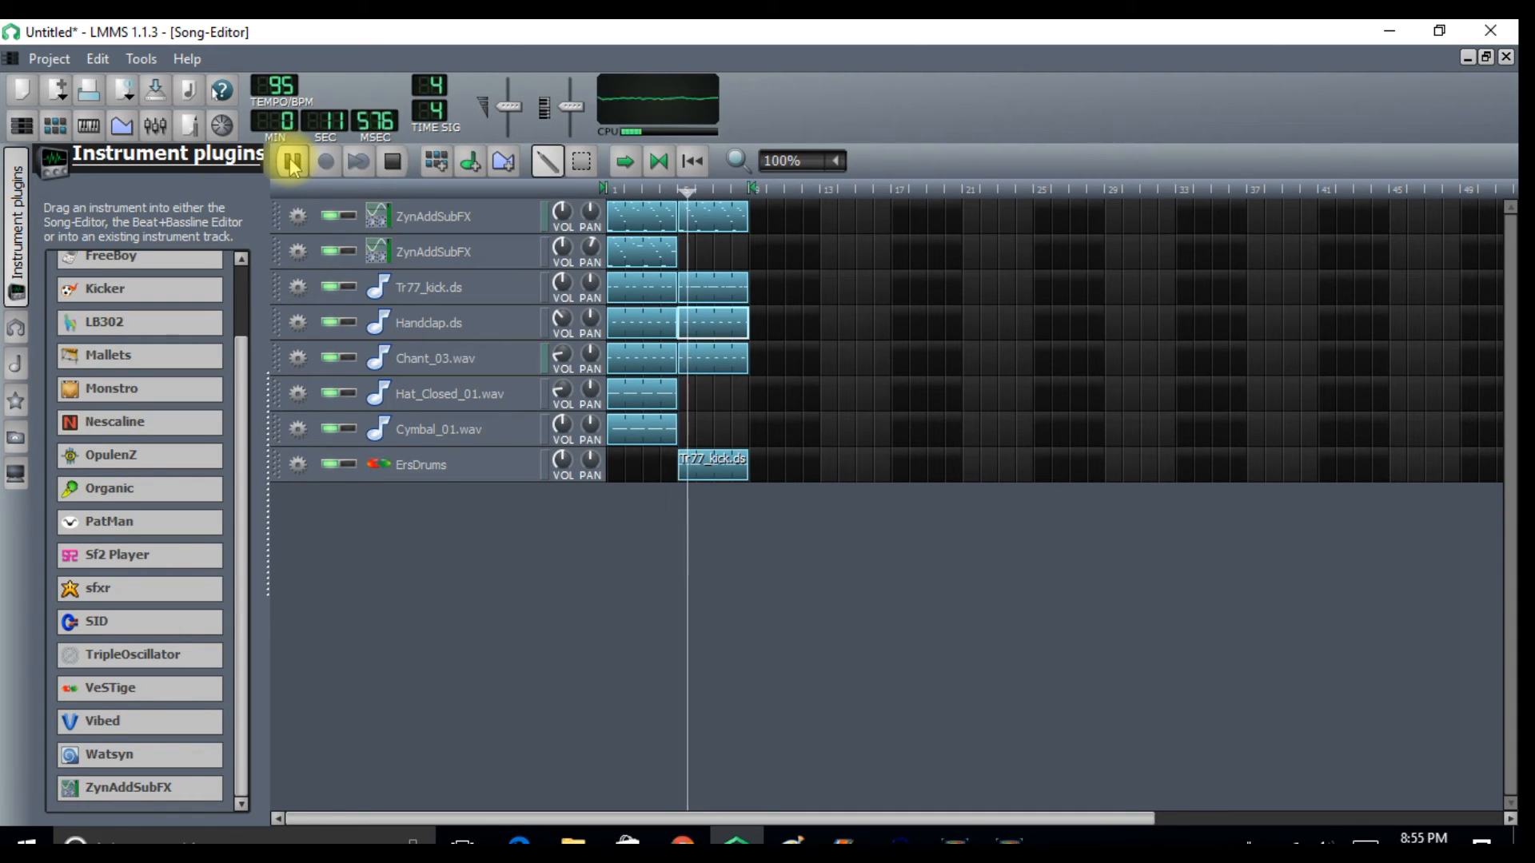
{"action": "left_click", "coordinate": [391, 161]}
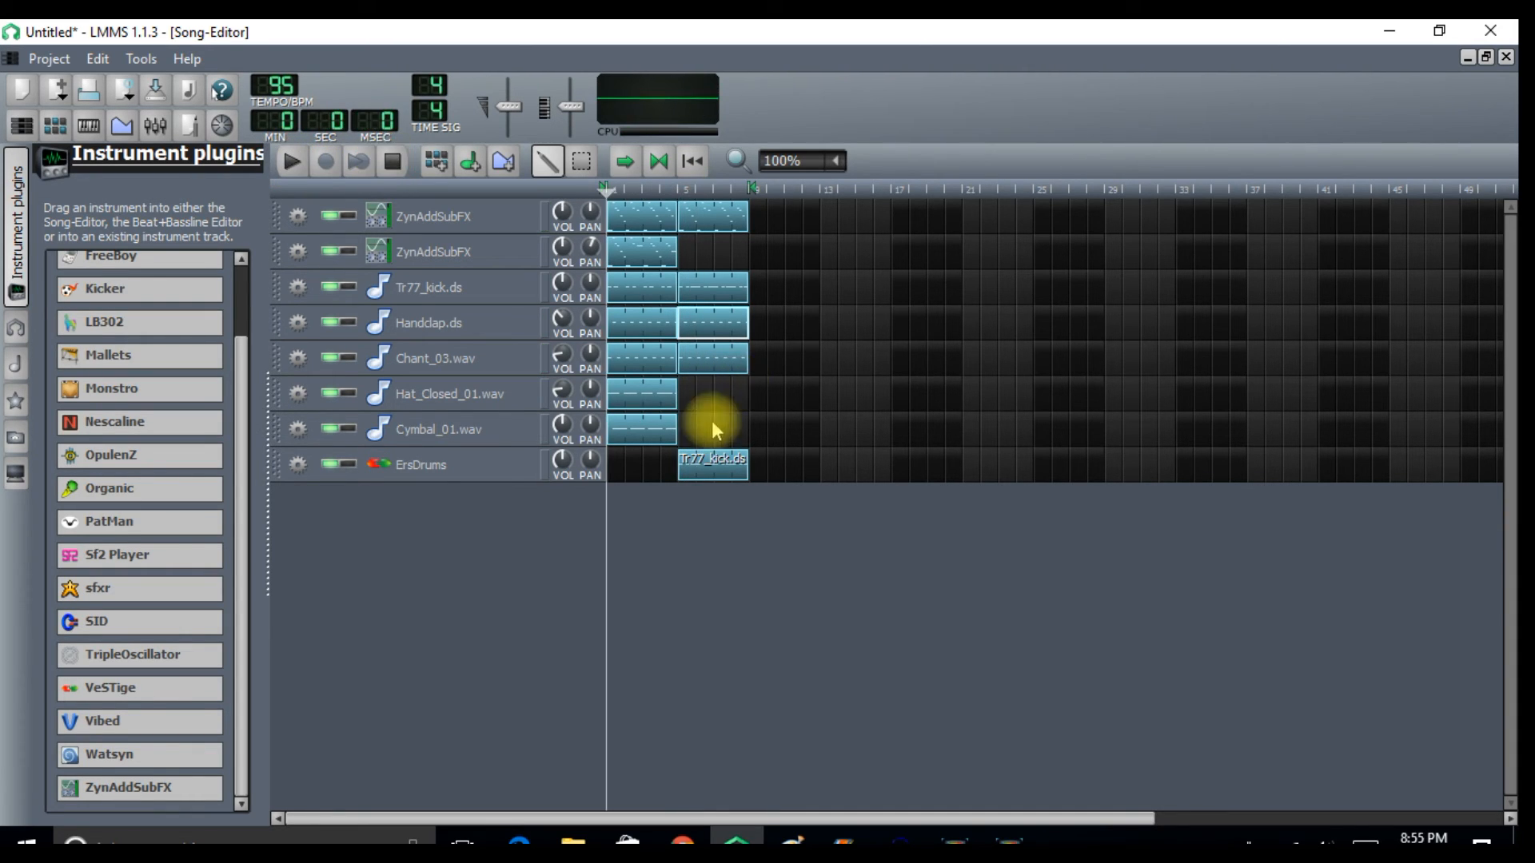
- Delete the last two kick notes of bars 2 and 4 in the ErsDrums pattern and play the song from bar 5
{"action": "double_click", "coordinate": [695, 462]}
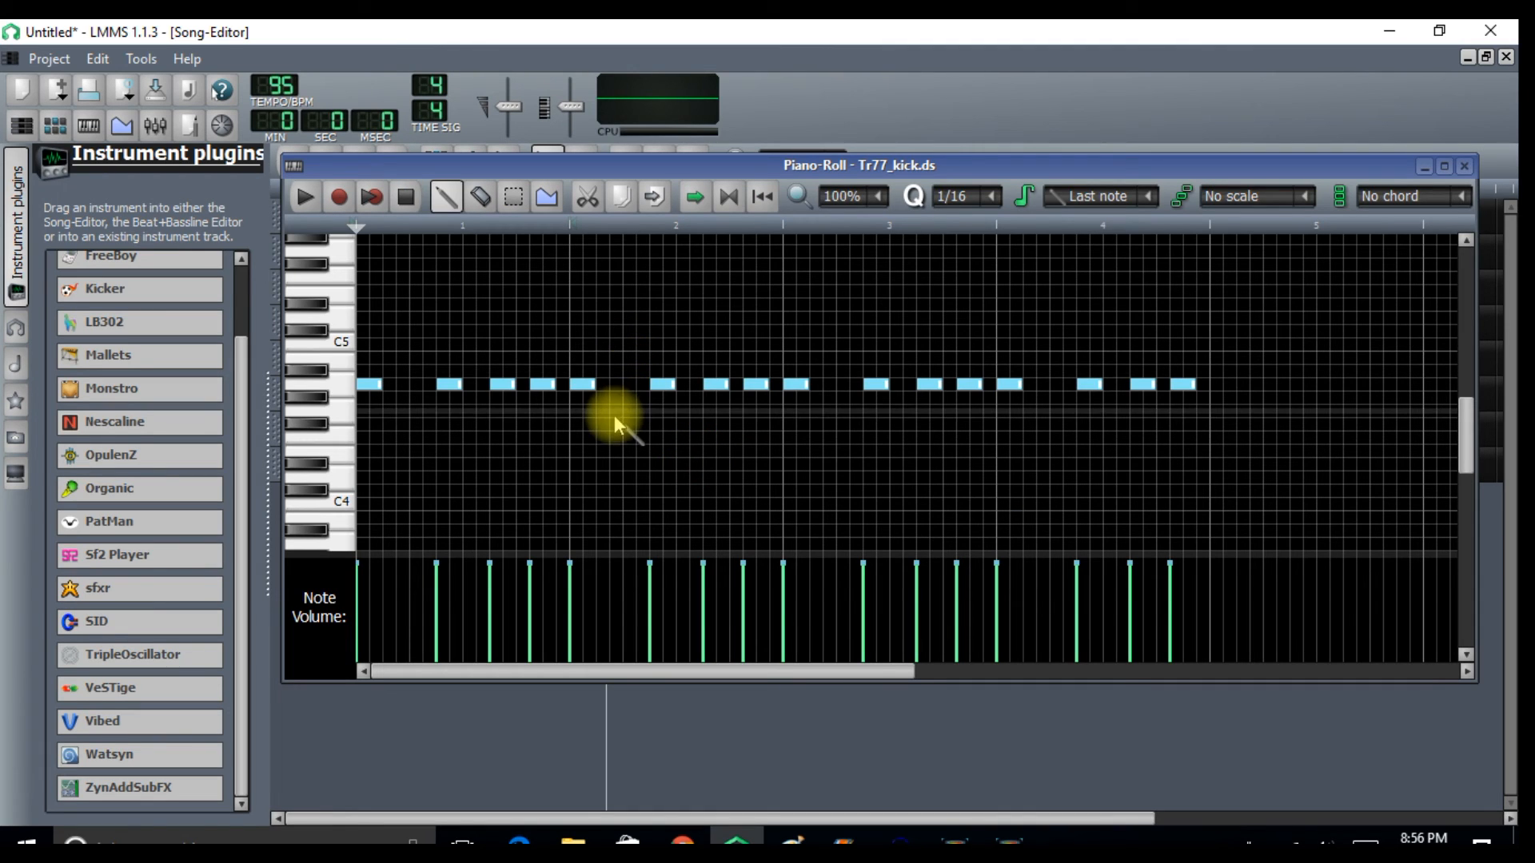
{"action": "right_click", "coordinate": [754, 383]}
{"action": "right_click", "coordinate": [716, 385]}
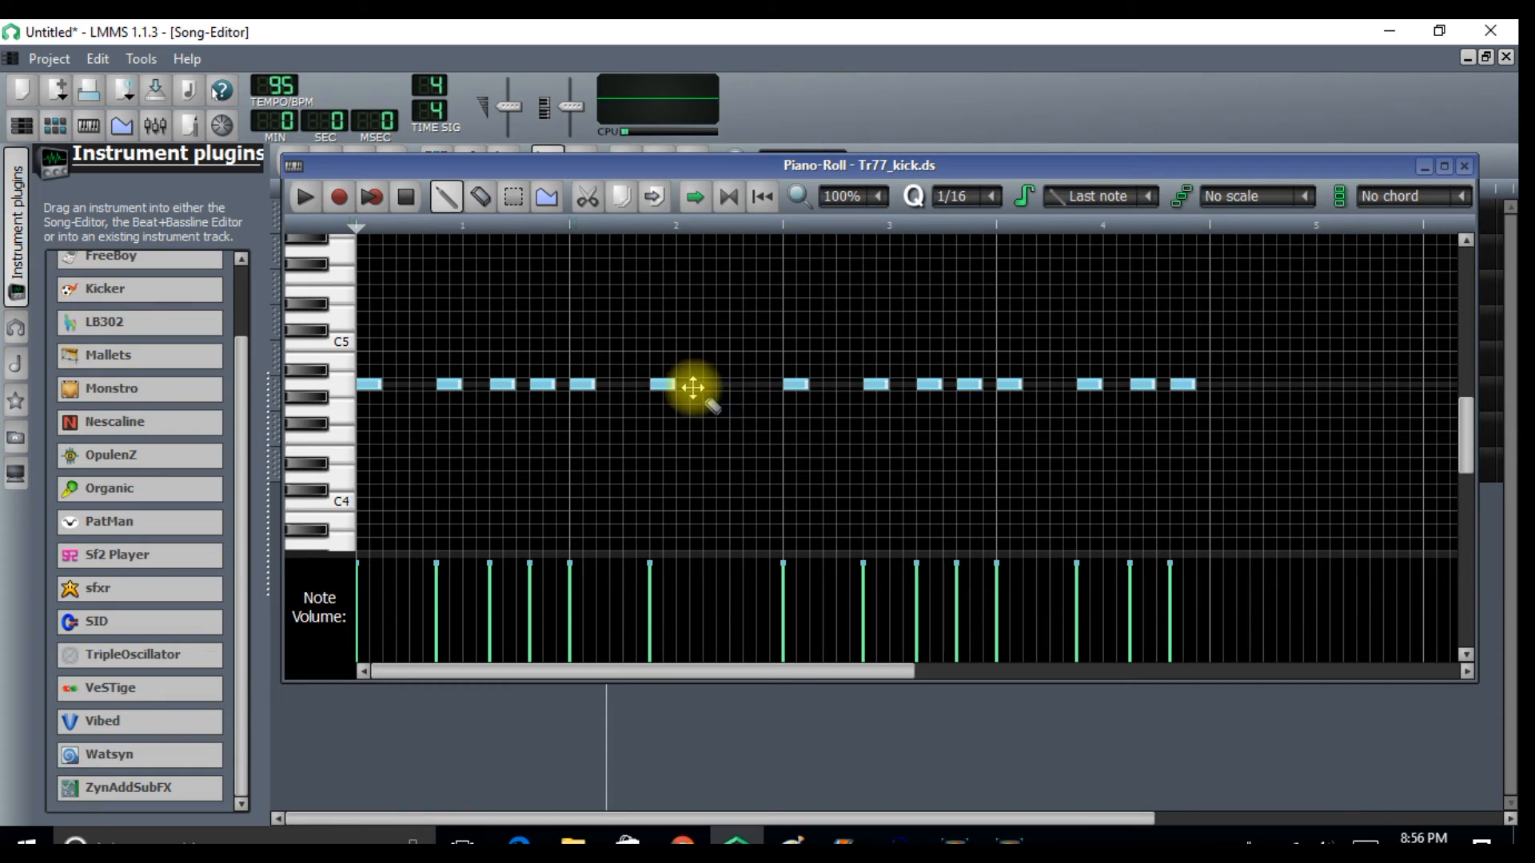
{"action": "right_click", "coordinate": [1183, 385]}
{"action": "right_click", "coordinate": [1143, 385]}
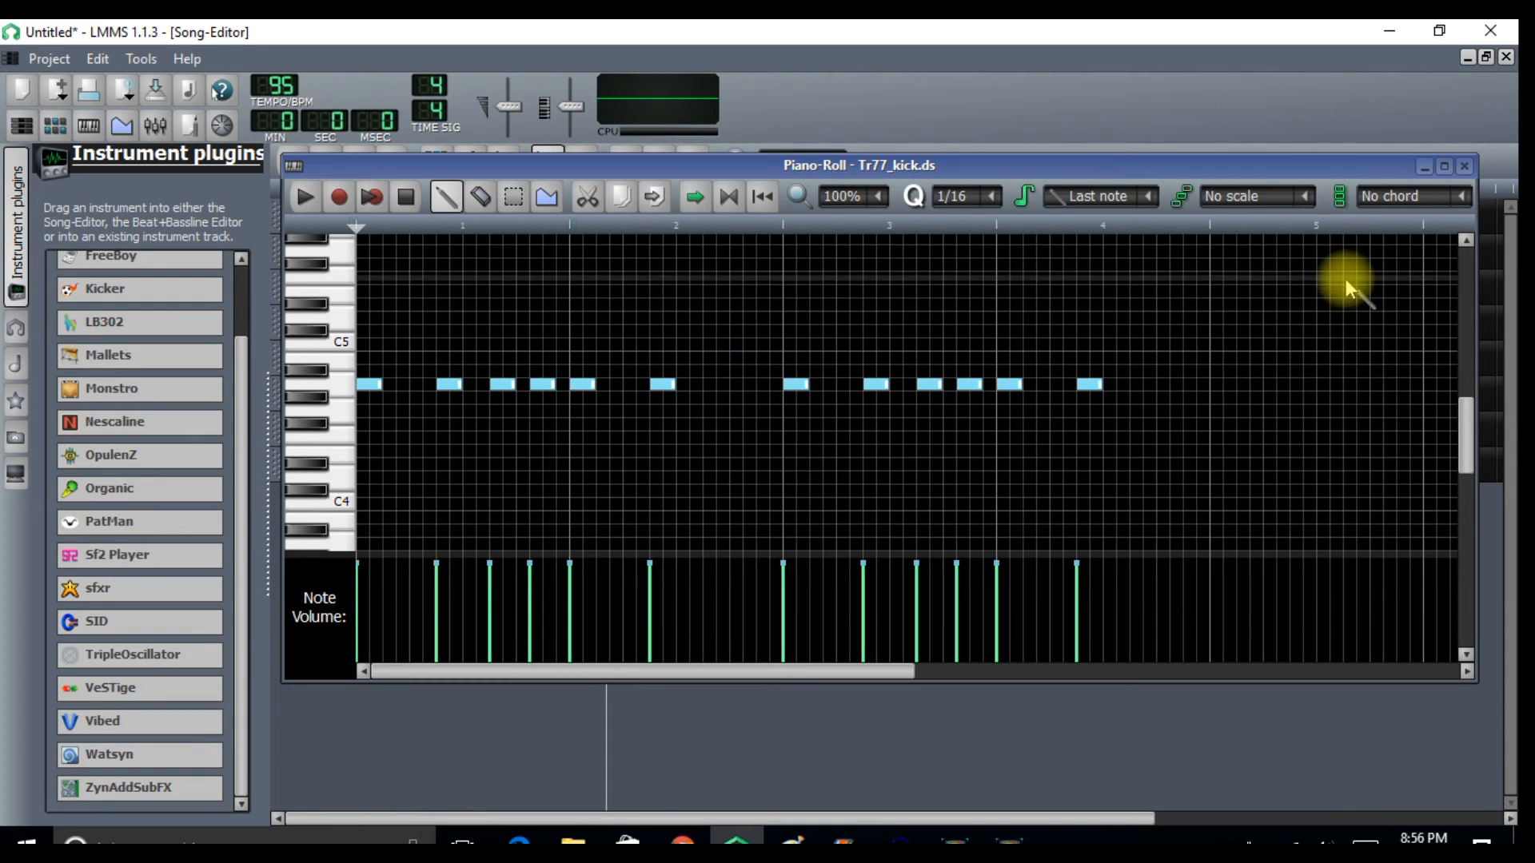
{"action": "left_click", "coordinate": [1465, 167]}
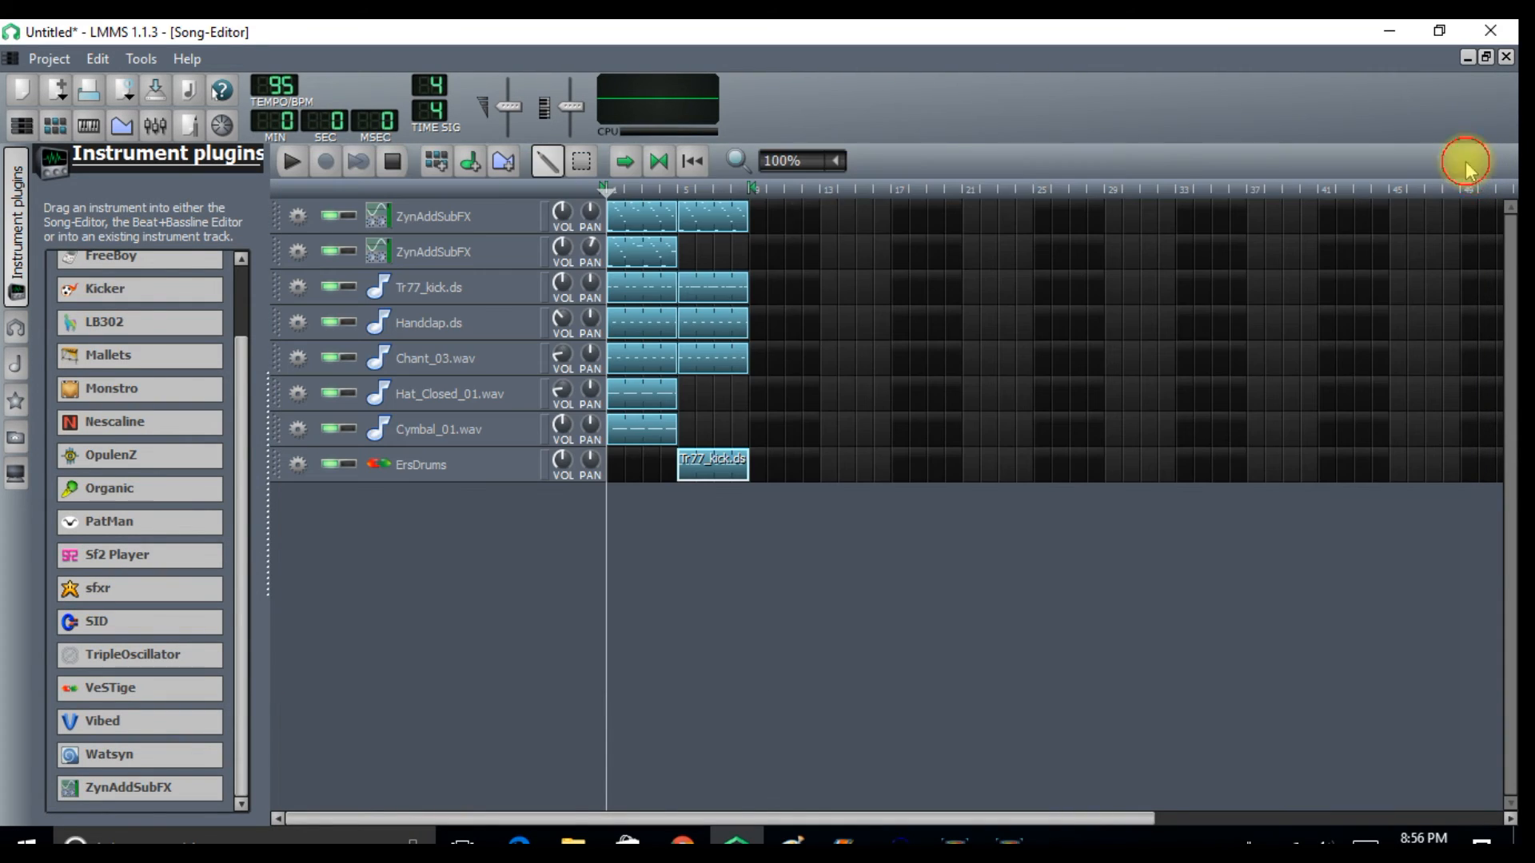
{"action": "left_click", "coordinate": [677, 191]}
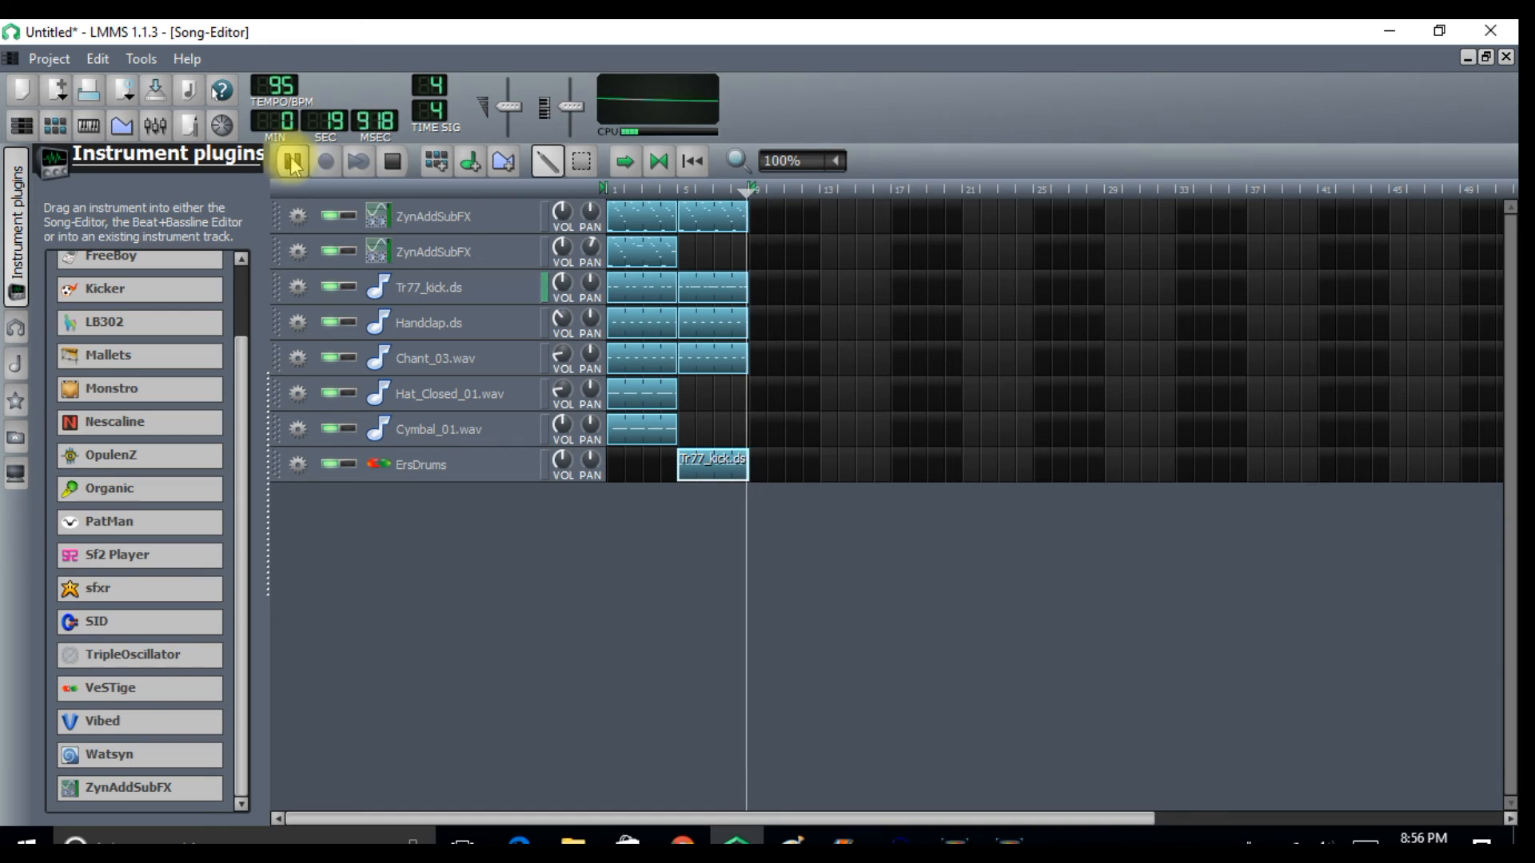
{"action": "left_click", "coordinate": [392, 161]}
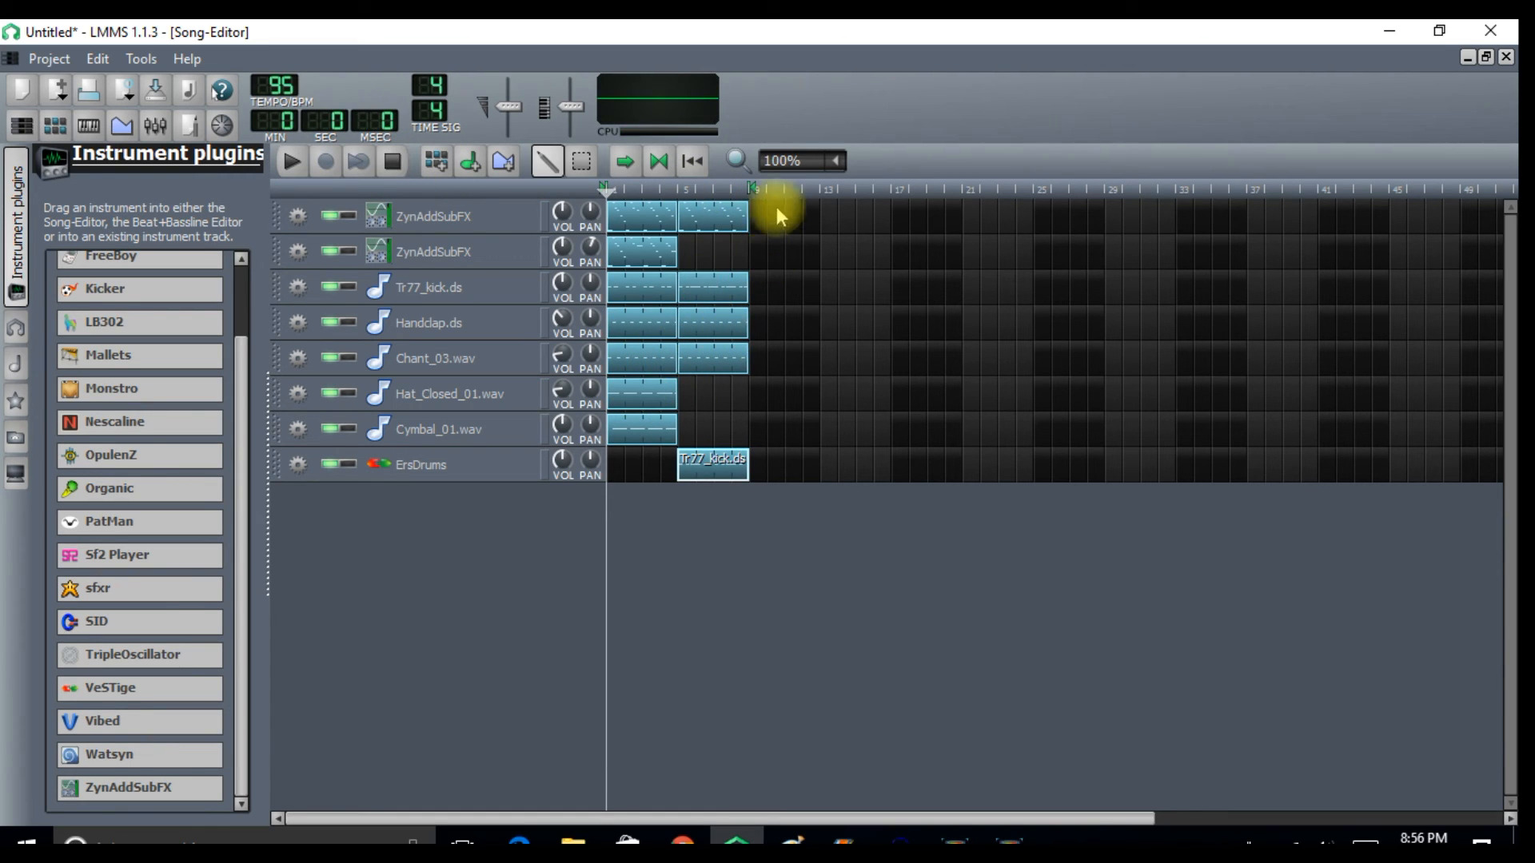
- Move the Hat_Closed_01.wav and Cymbal_01.wav patterns from bar 1 to bar 5, and copy all bar 5 patterns to bar 9
{"action": "left_click_drag", "start_coordinate": [644, 397], "coordinate": [703, 416]}
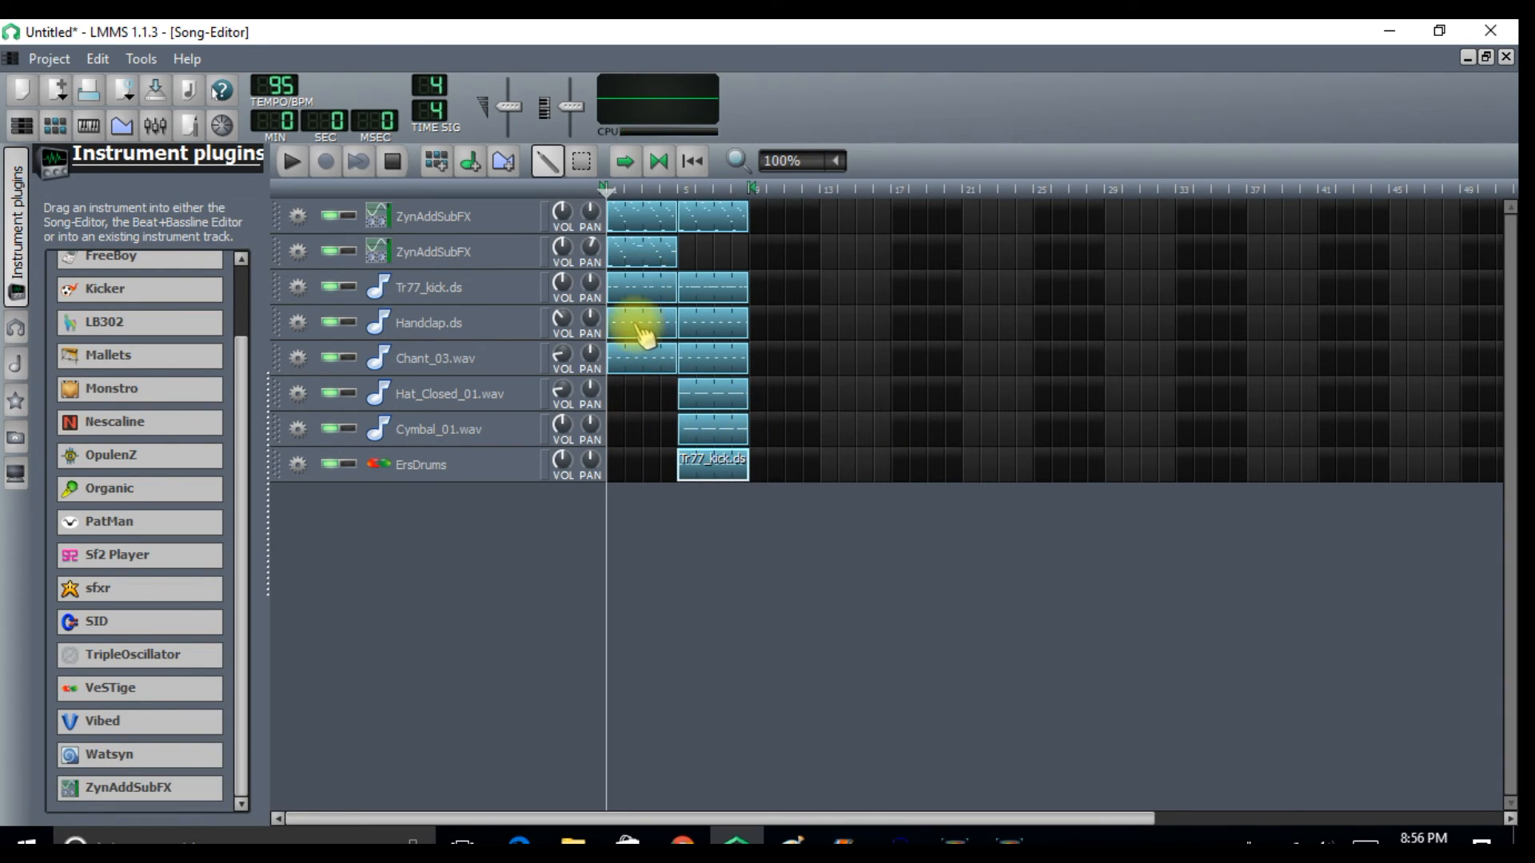
{"action": "left_click_drag", "start_coordinate": [644, 334], "coordinate": [772, 316]}
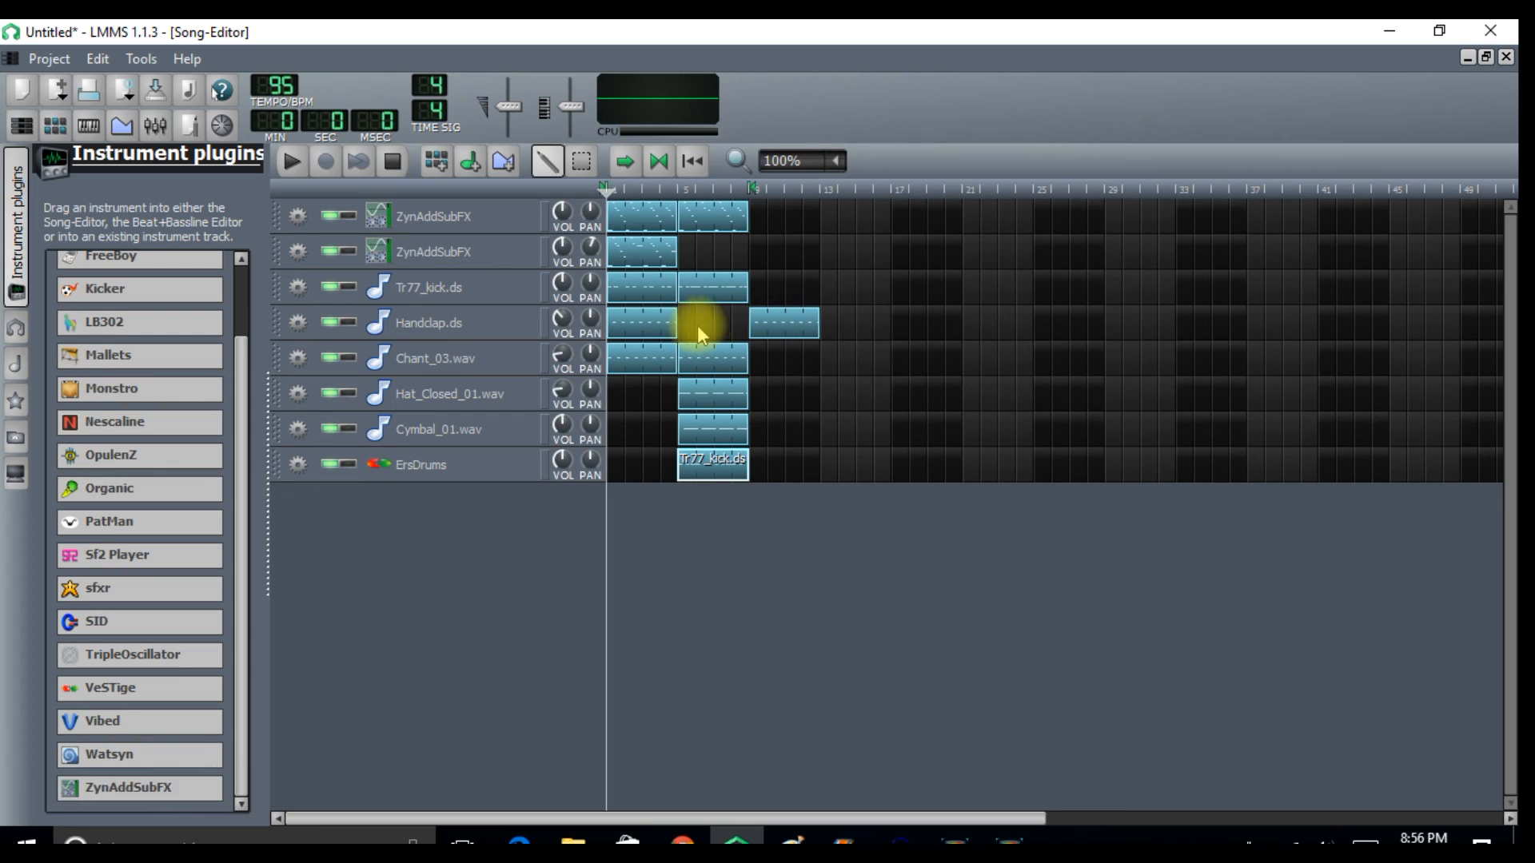
{"action": "mouse_move", "coordinate": [645, 319]}
{"action": "left_mouse_down"}
{"action": "mouse_move", "coordinate": [751, 332]}
{"action": "mouse_move", "coordinate": [640, 324]}
{"action": "left_mouse_up"}
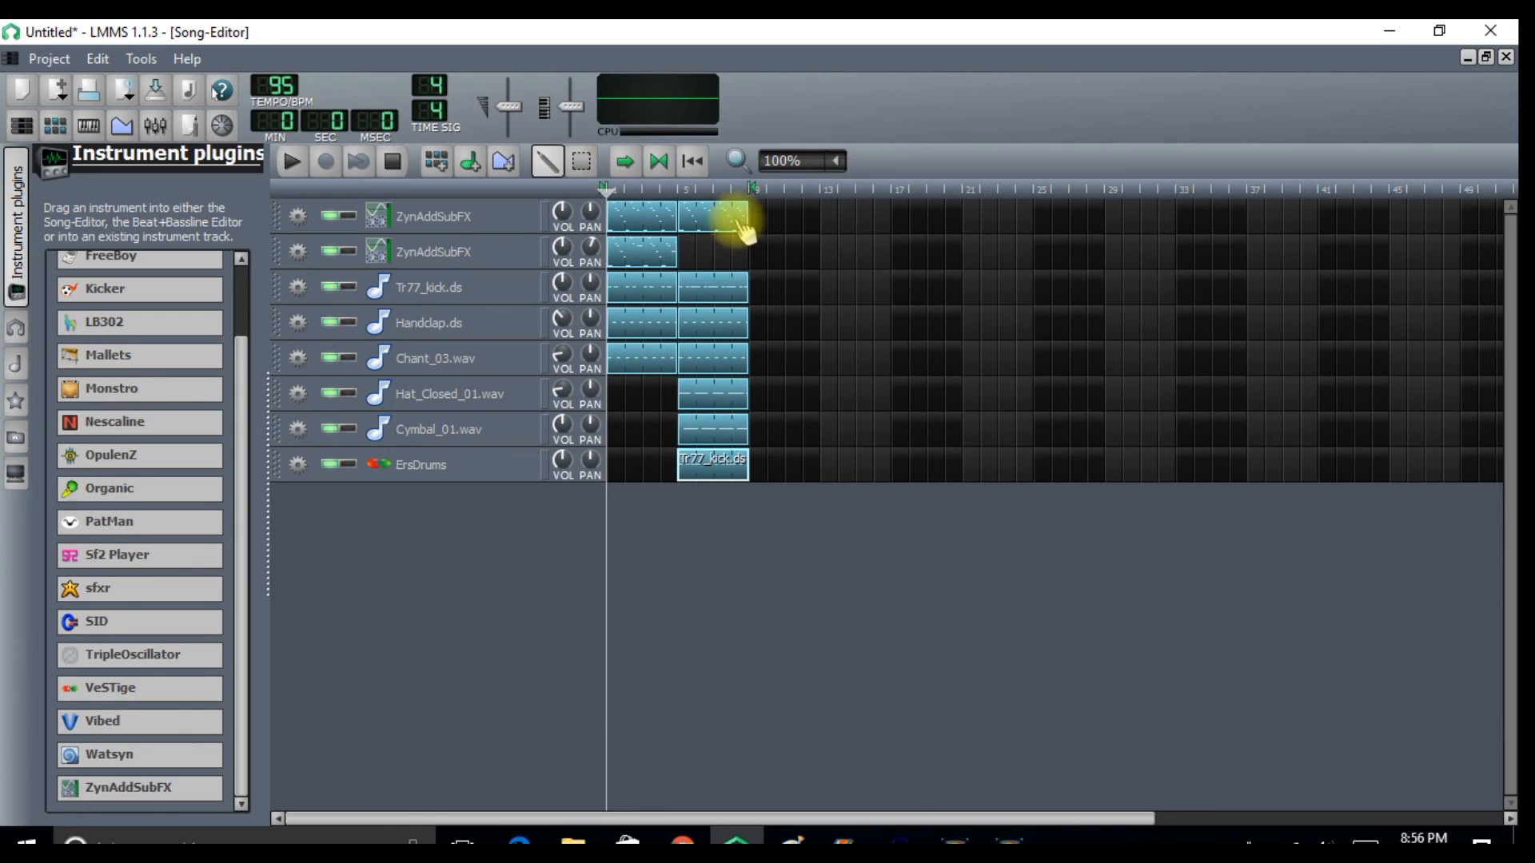
{"action": "left_click_drag", "start_coordinate": [720, 223], "coordinate": [754, 209]}
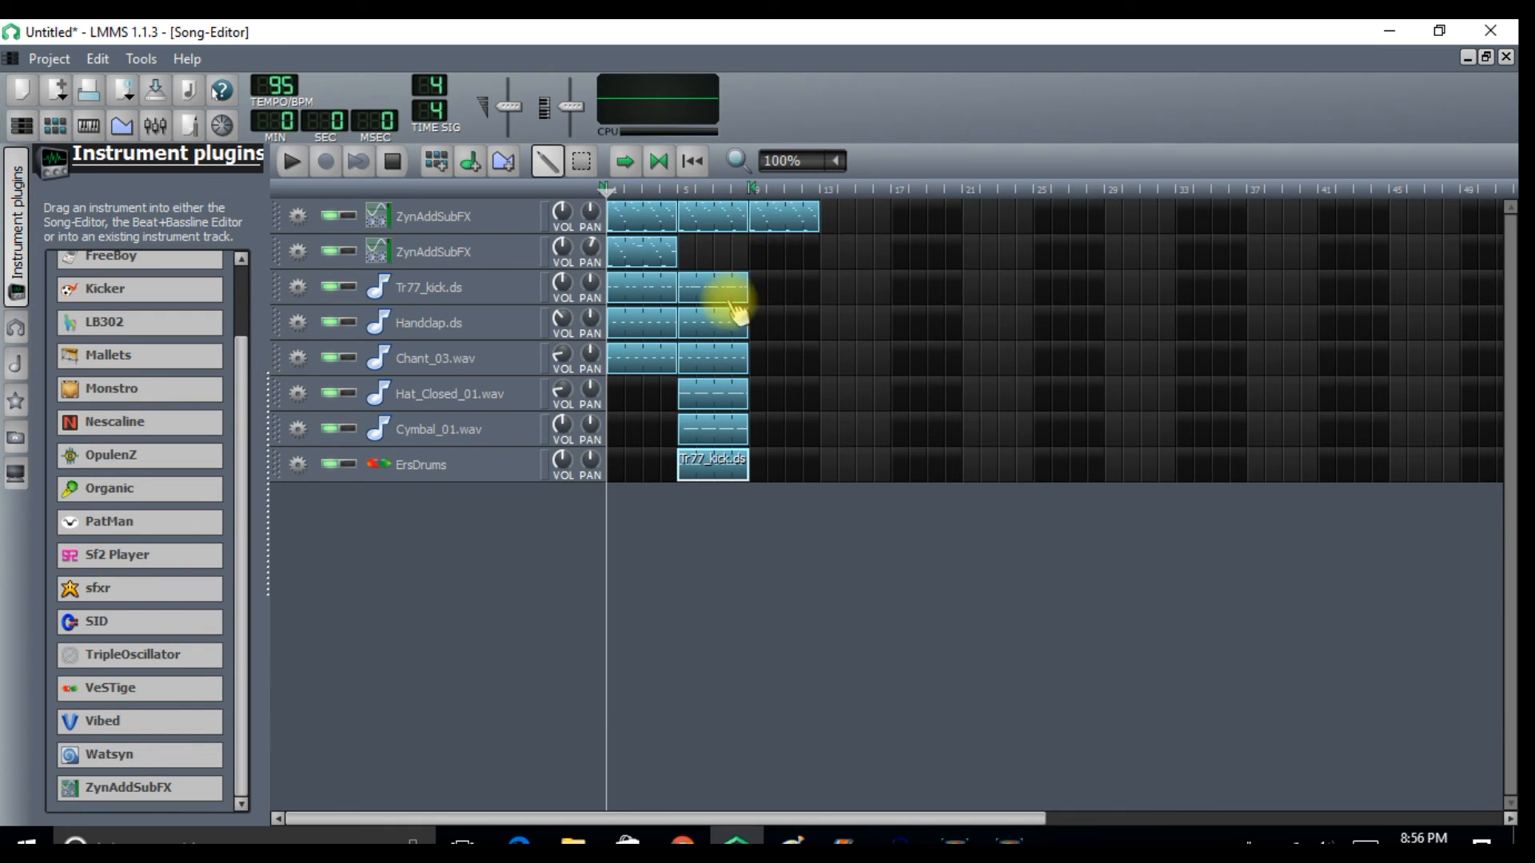
{"action": "left_click_drag", "start_coordinate": [732, 291], "coordinate": [784, 457]}
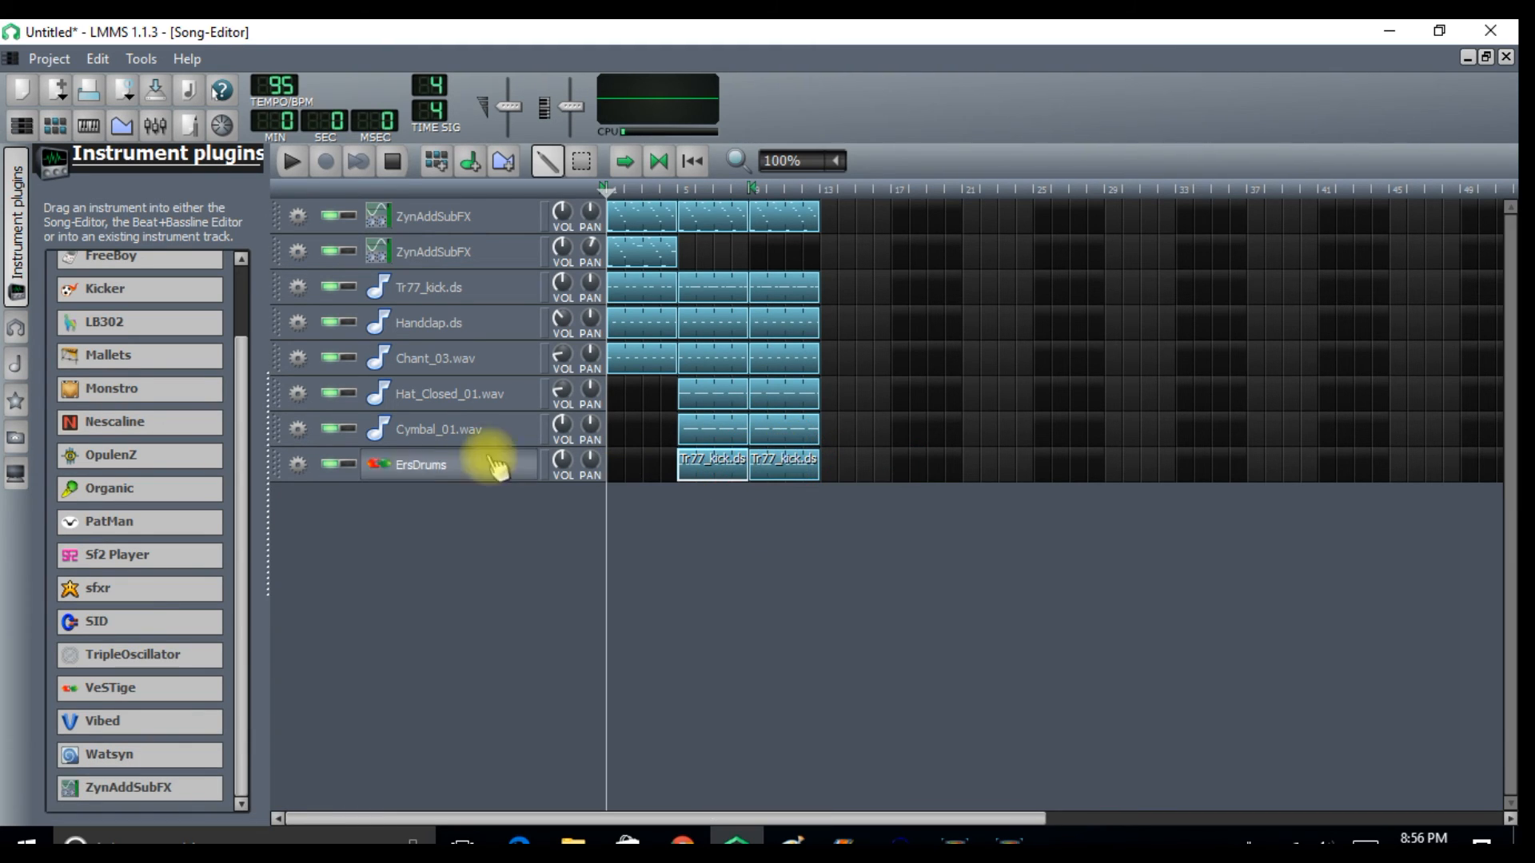
- Add start01.ogg from the effects samples as a new Song-Editor track and open its bar 4 pattern in the piano roll
{"action": "left_click", "coordinate": [16, 364]}
{"action": "scroll", "coordinate": [120, 635], "scroll_direction": "down", "scroll_amount": 5}
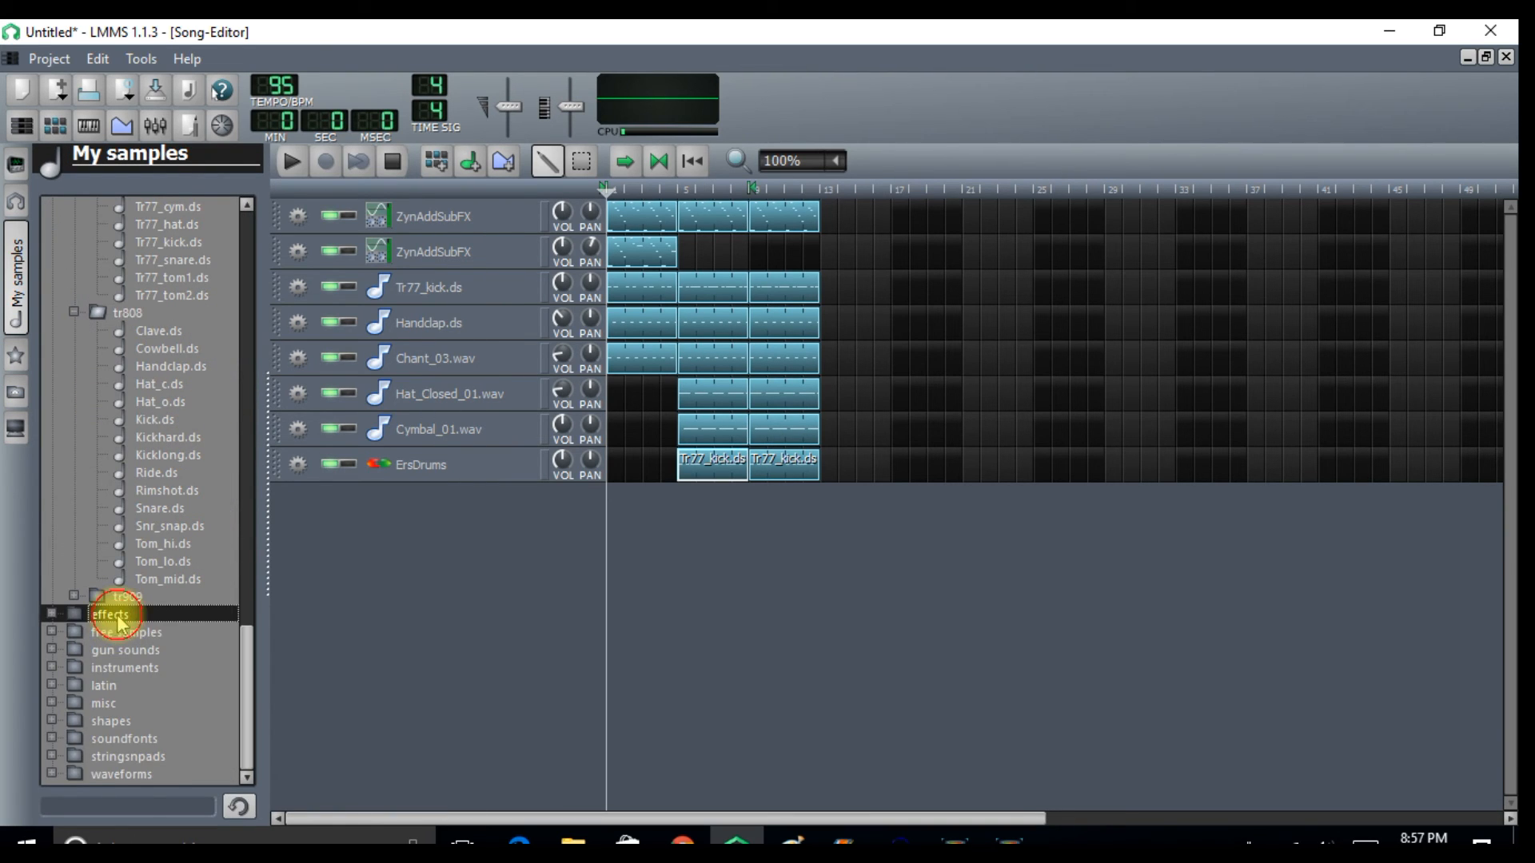
{"action": "left_click", "coordinate": [118, 618]}
{"action": "left_click_drag", "start_coordinate": [245, 650], "coordinate": [253, 726]}
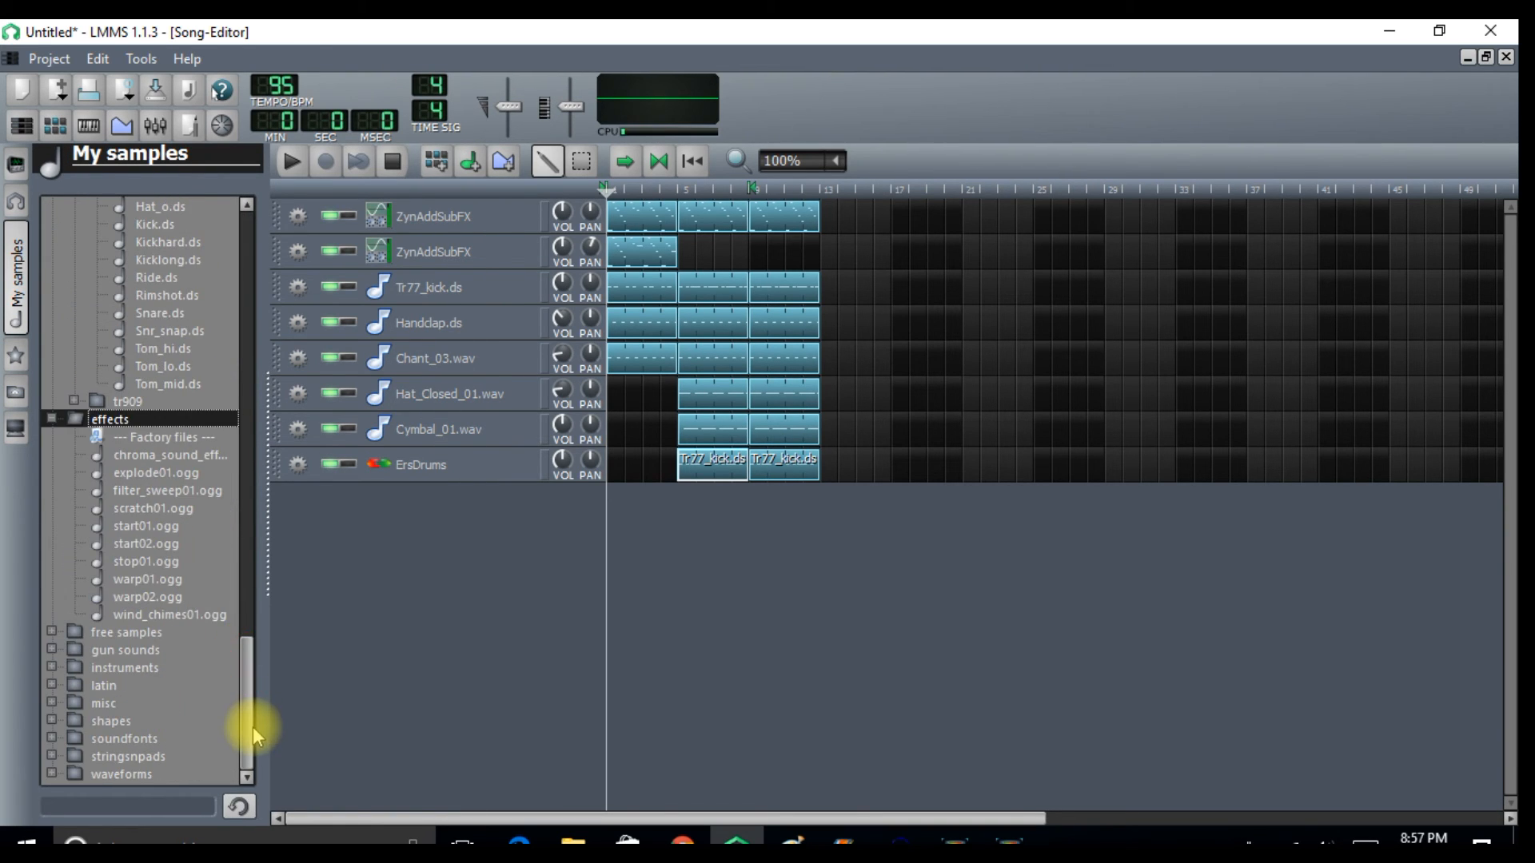
{"action": "left_click", "coordinate": [145, 527]}
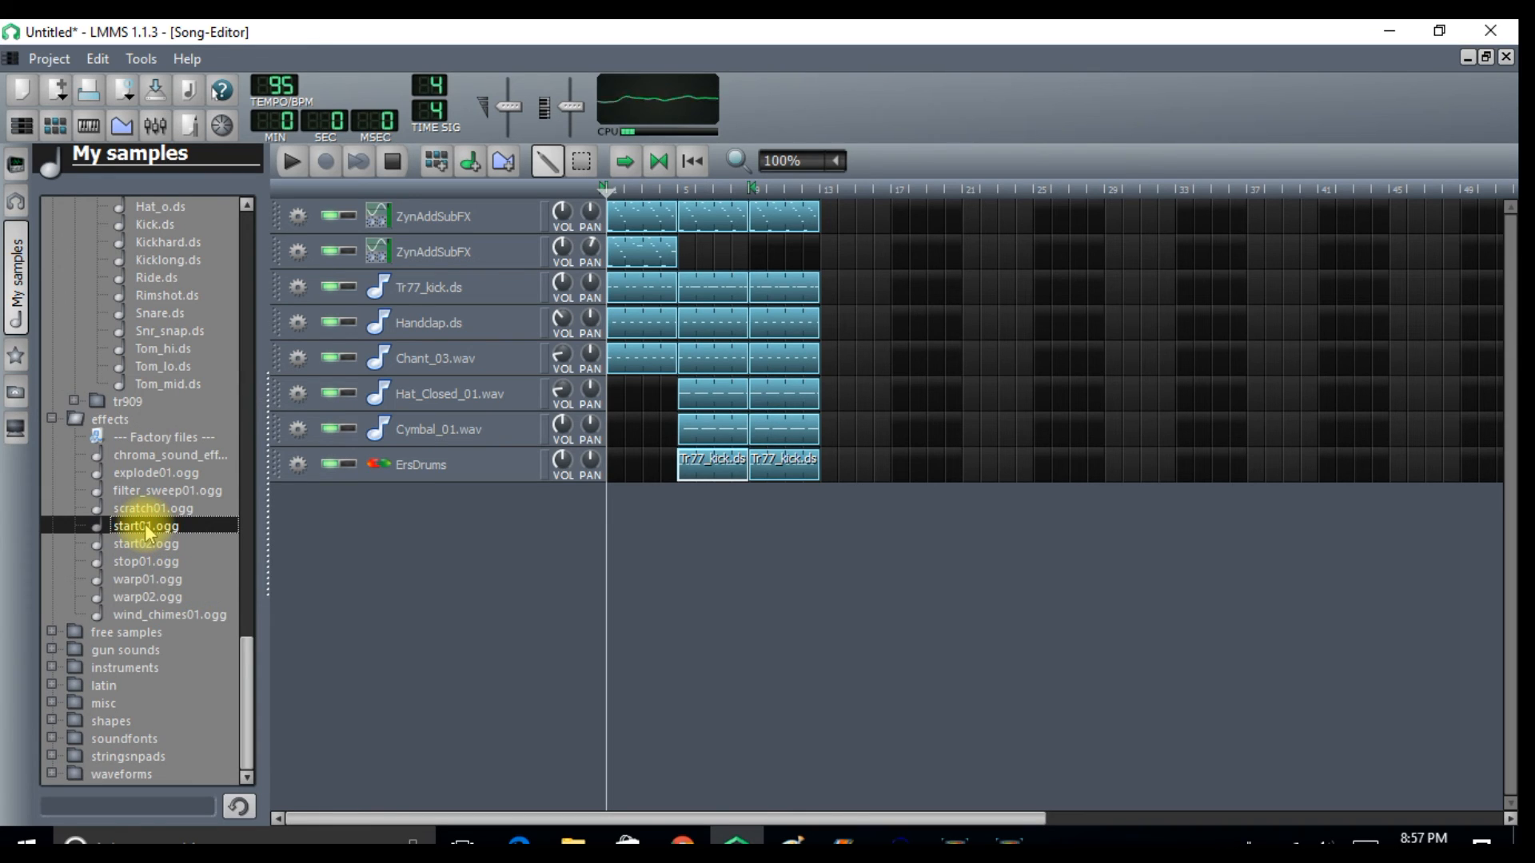
{"action": "right_click", "coordinate": [147, 531]}
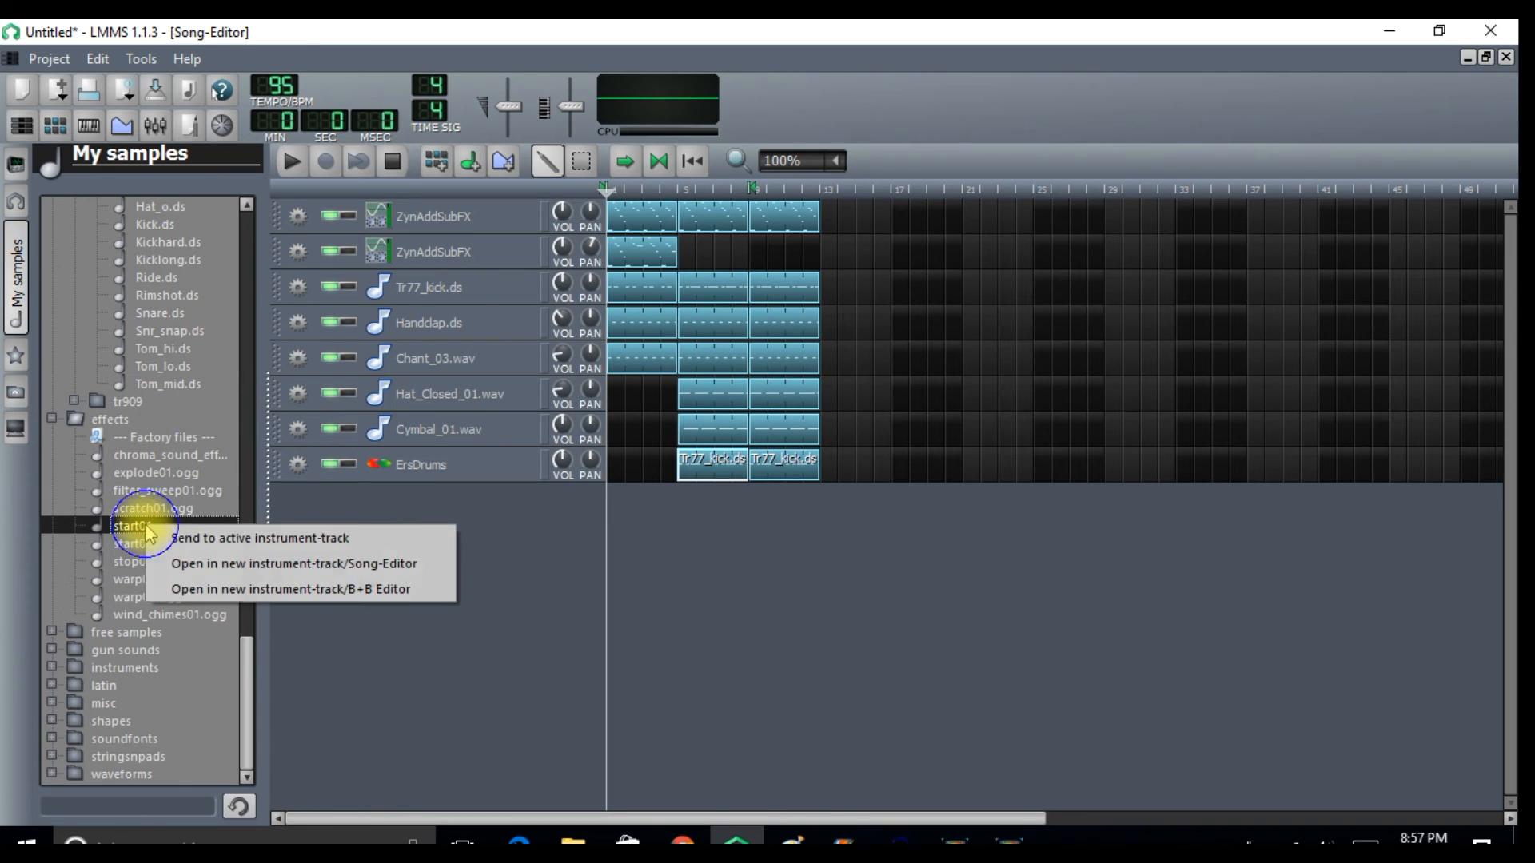
{"action": "left_click", "coordinate": [188, 565]}
{"action": "double_click", "coordinate": [668, 496]}
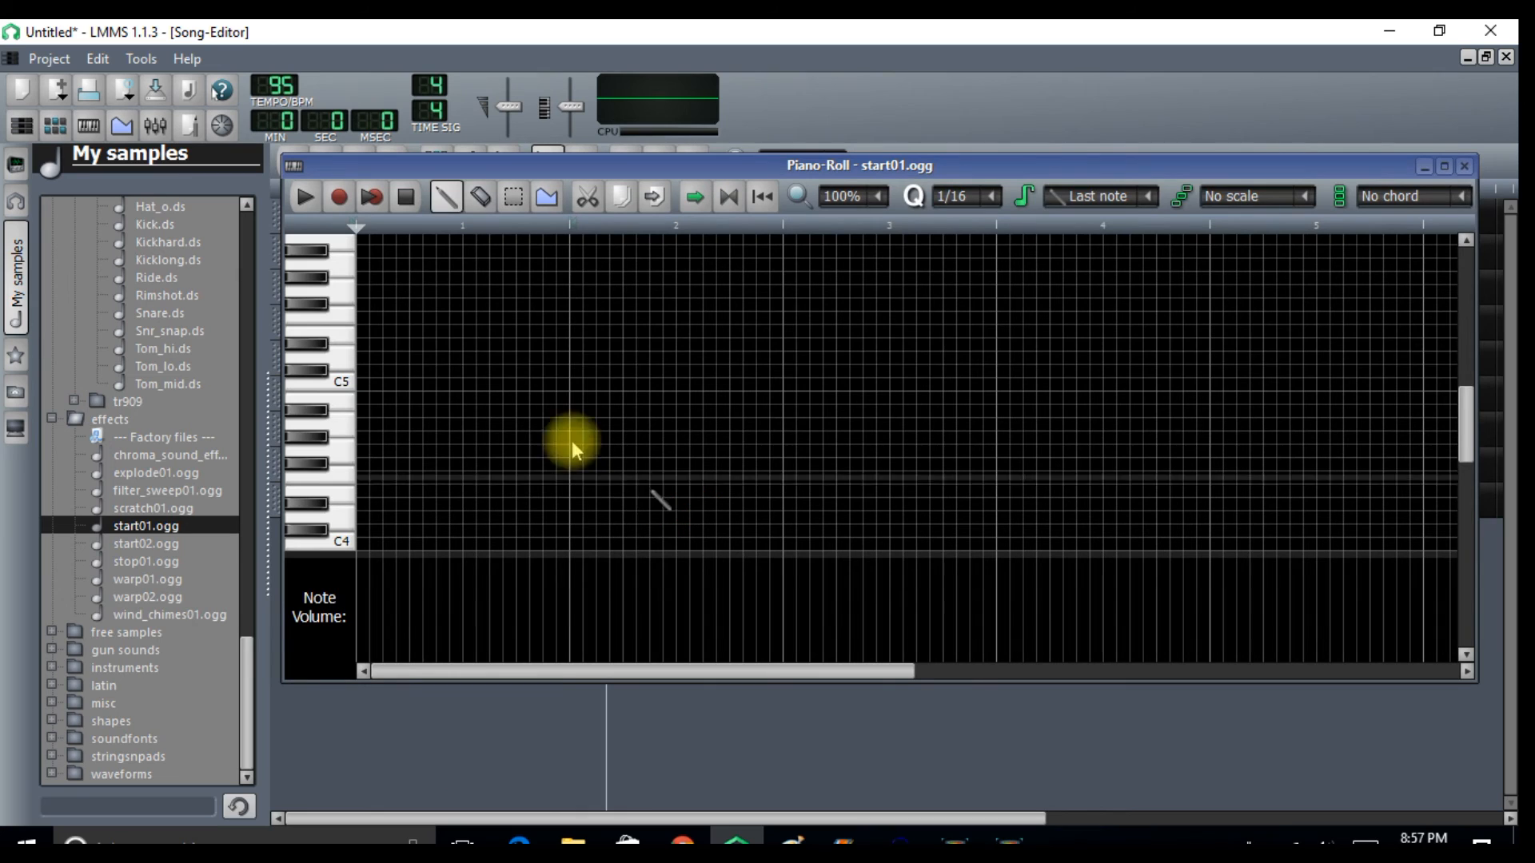
- Draw a one-bar A4 note at the start of the start01.ogg pattern and copy that pattern to bar 12
{"action": "left_click", "coordinate": [367, 425]}
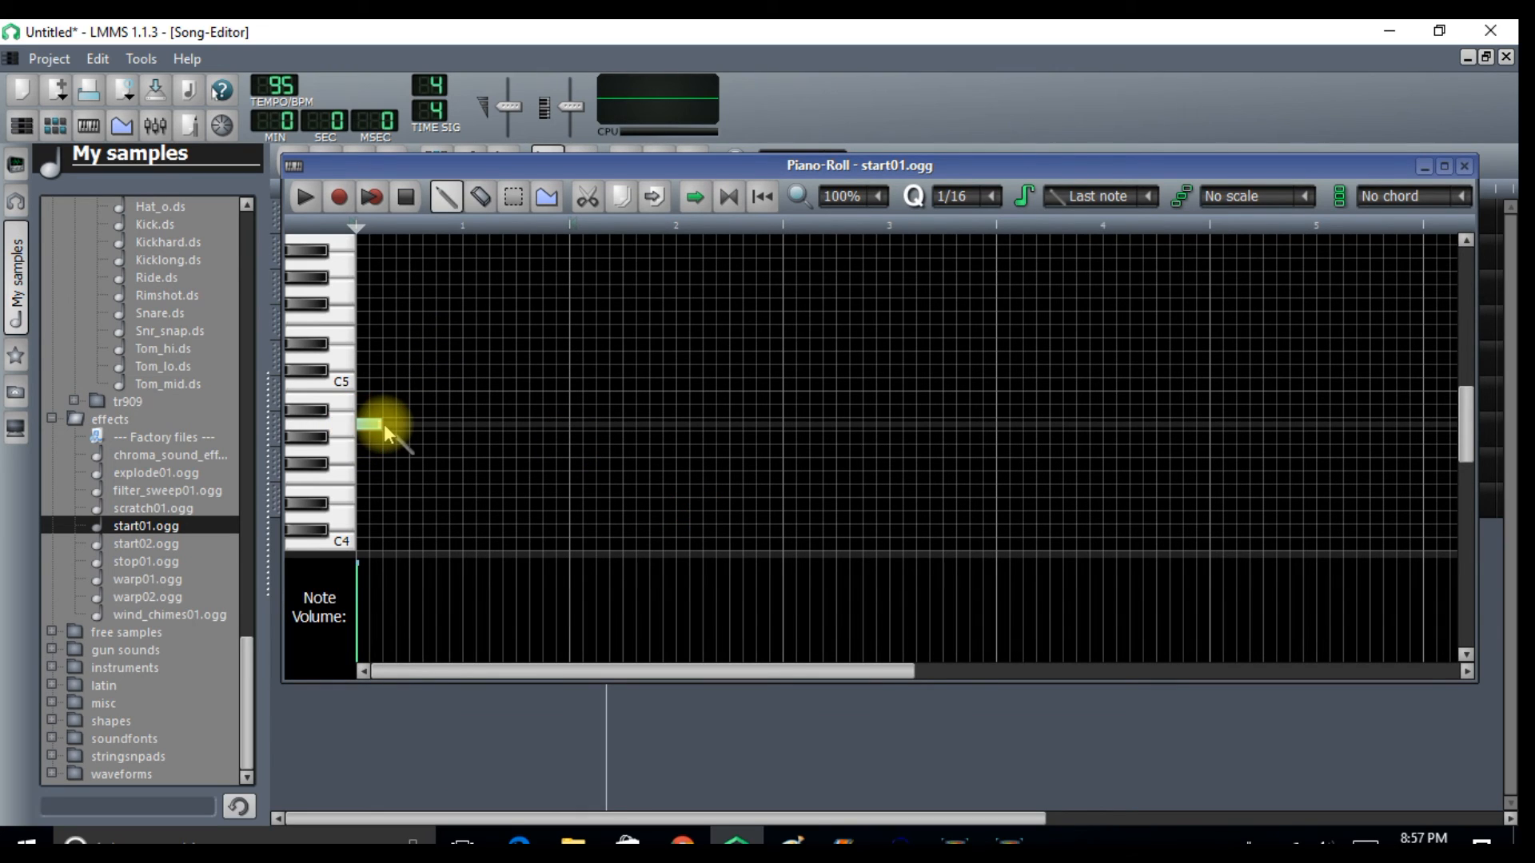
{"action": "left_click_drag", "start_coordinate": [379, 425], "coordinate": [554, 437]}
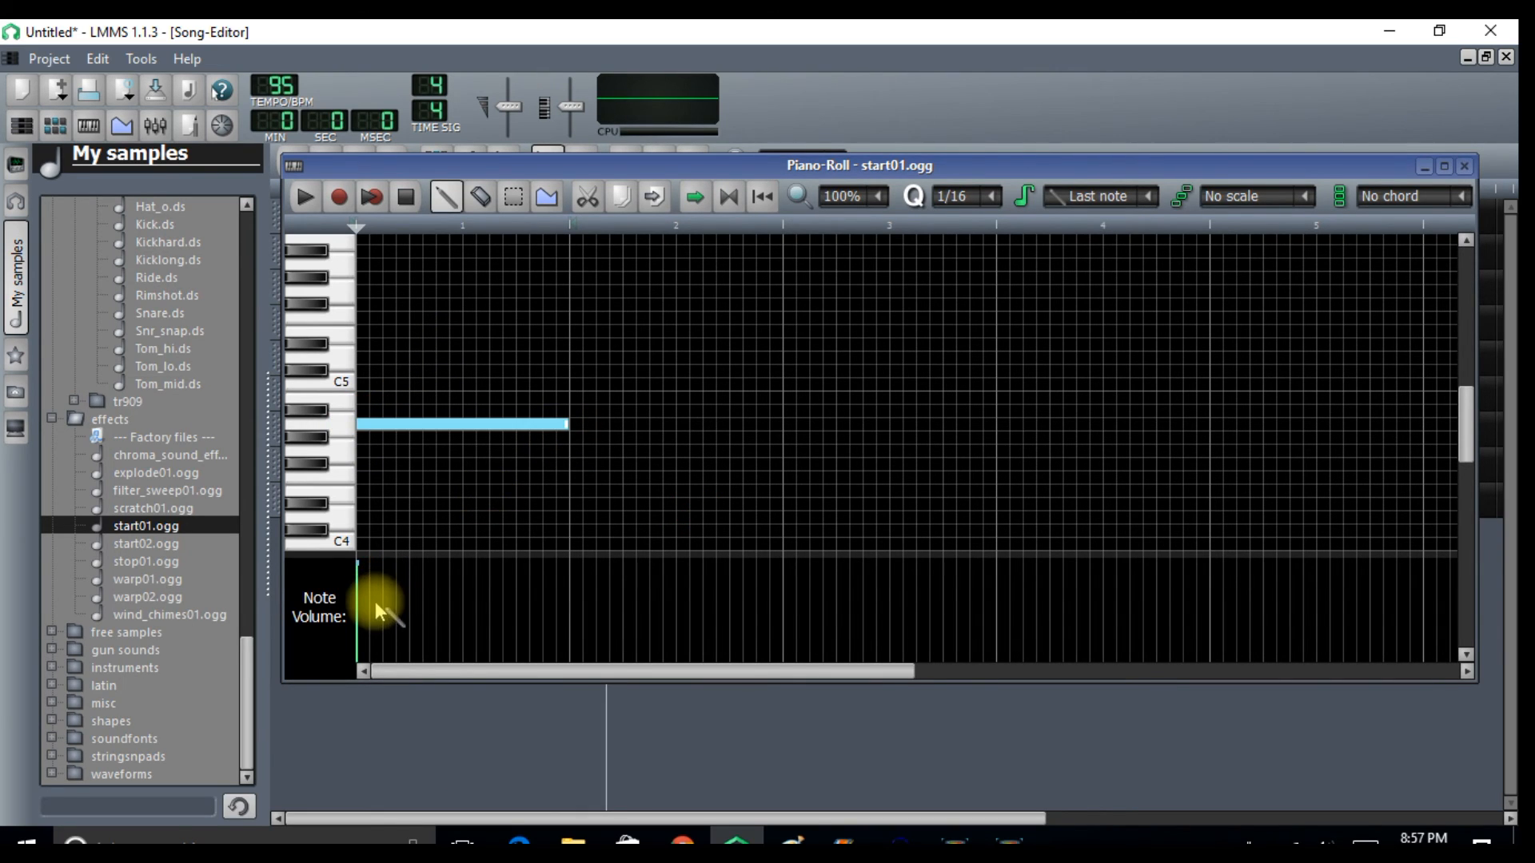
{"action": "left_click", "coordinate": [1467, 167]}
{"action": "left_click_drag", "start_coordinate": [674, 504], "coordinate": [810, 503]}
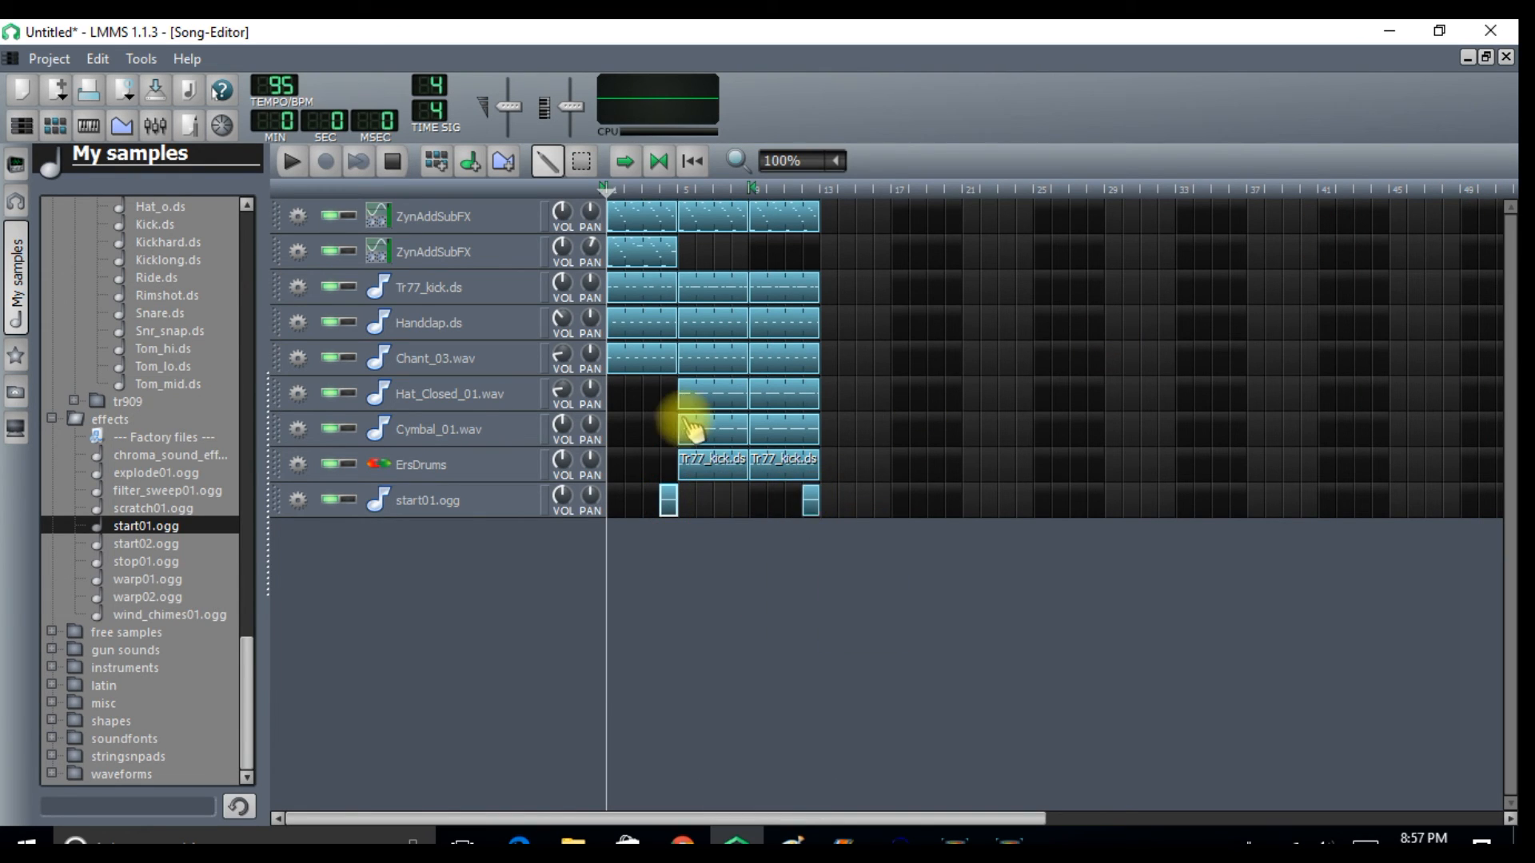
- Clone the Cymbal_01.wav track and open the clone's bar 5 pattern in the piano roll
{"action": "left_click", "coordinate": [297, 431]}
{"action": "left_click", "coordinate": [302, 456]}
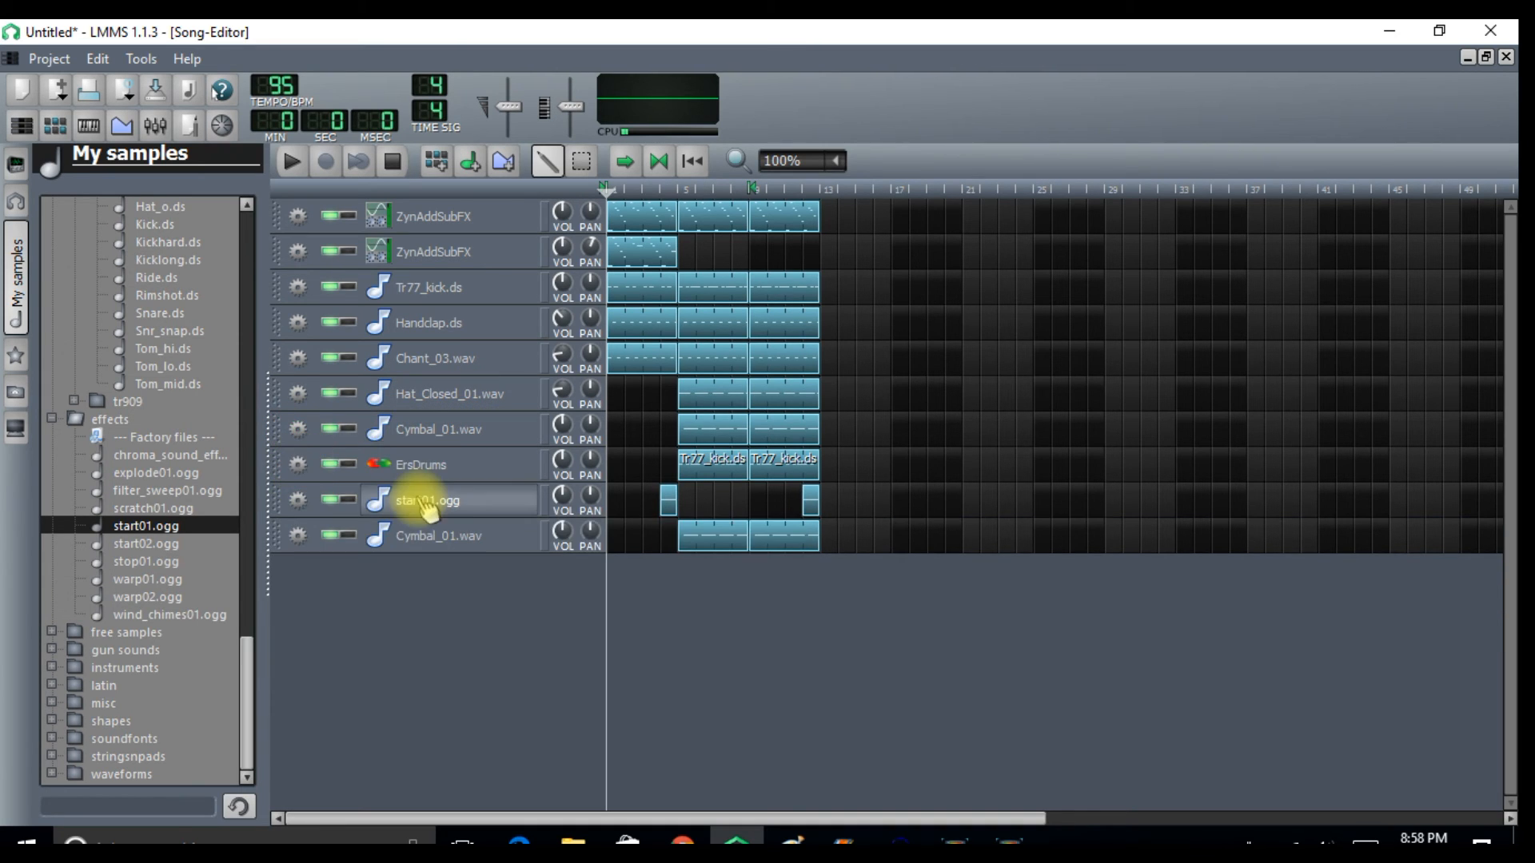
{"action": "double_click", "coordinate": [712, 541]}
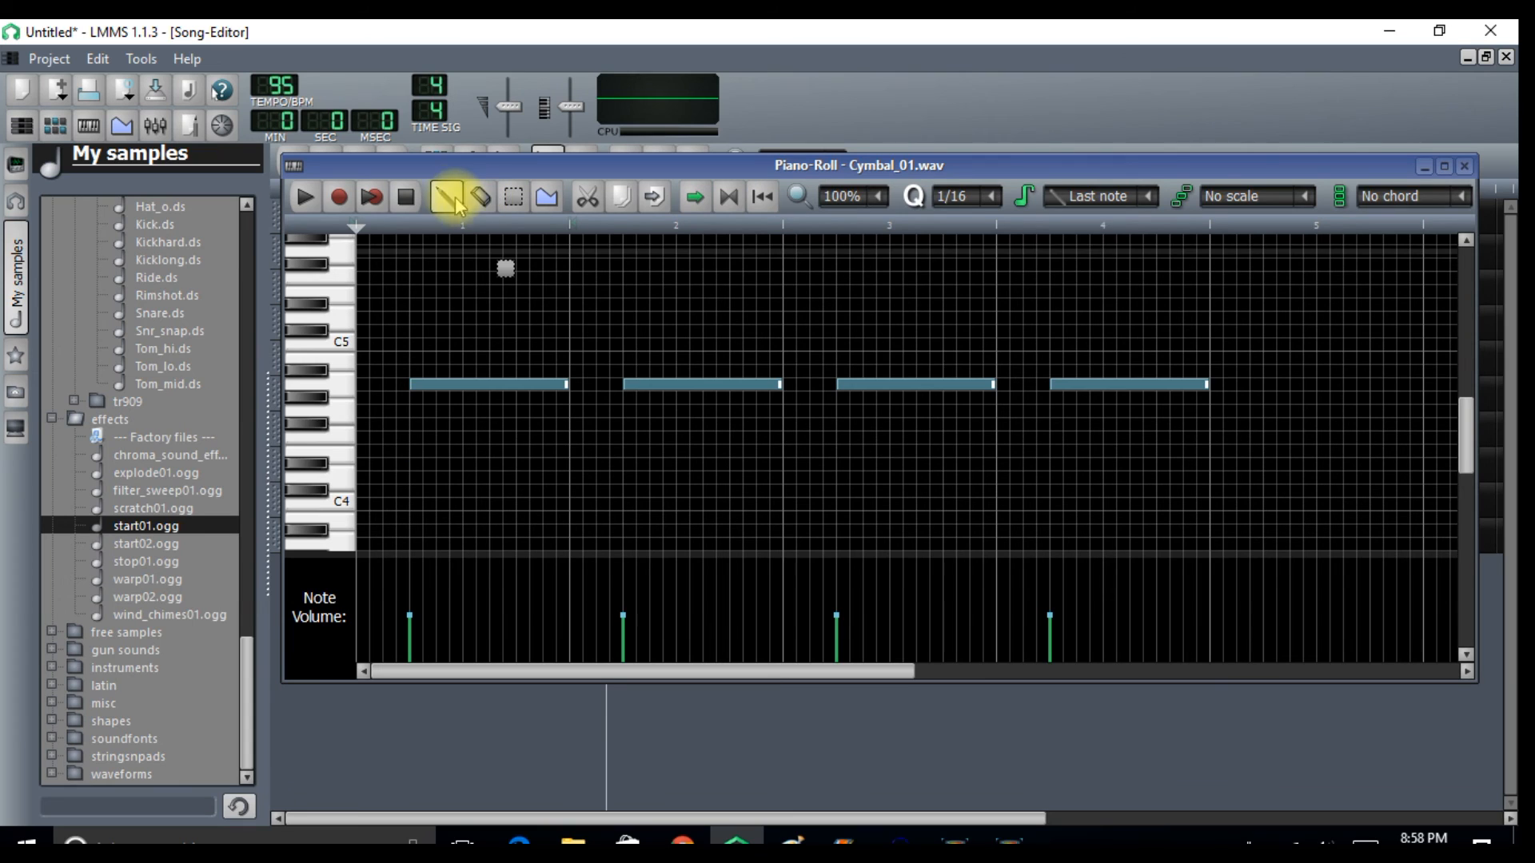
- Move the cloned cymbal pattern's first note to the start of bar 1 and delete its other three notes
{"action": "left_click_drag", "start_coordinate": [407, 391], "coordinate": [394, 390]}
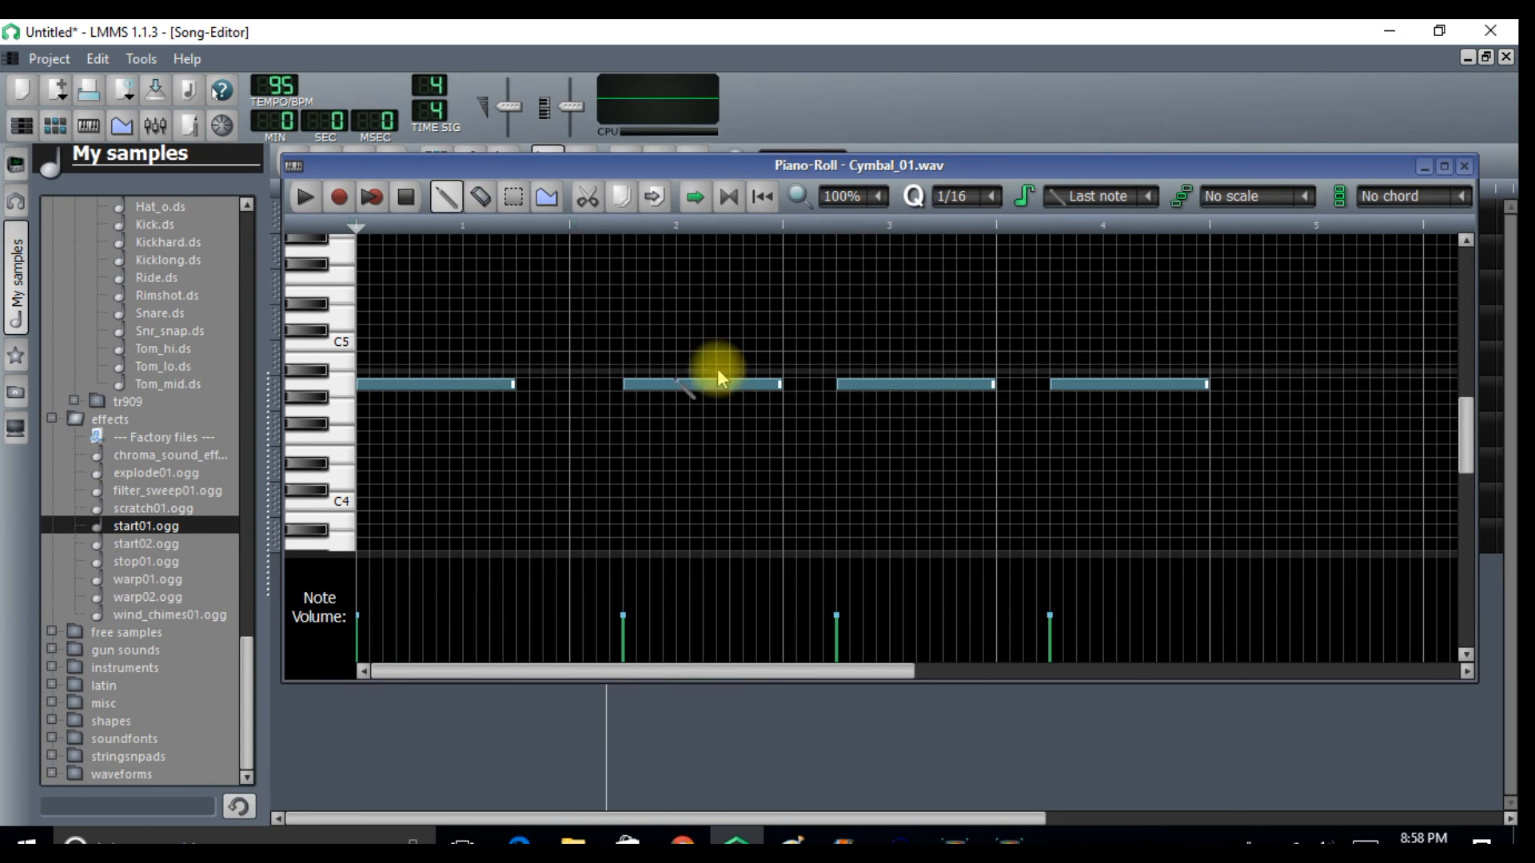
{"action": "right_click", "coordinate": [719, 382]}
{"action": "right_click", "coordinate": [915, 384]}
{"action": "right_click", "coordinate": [1072, 384]}
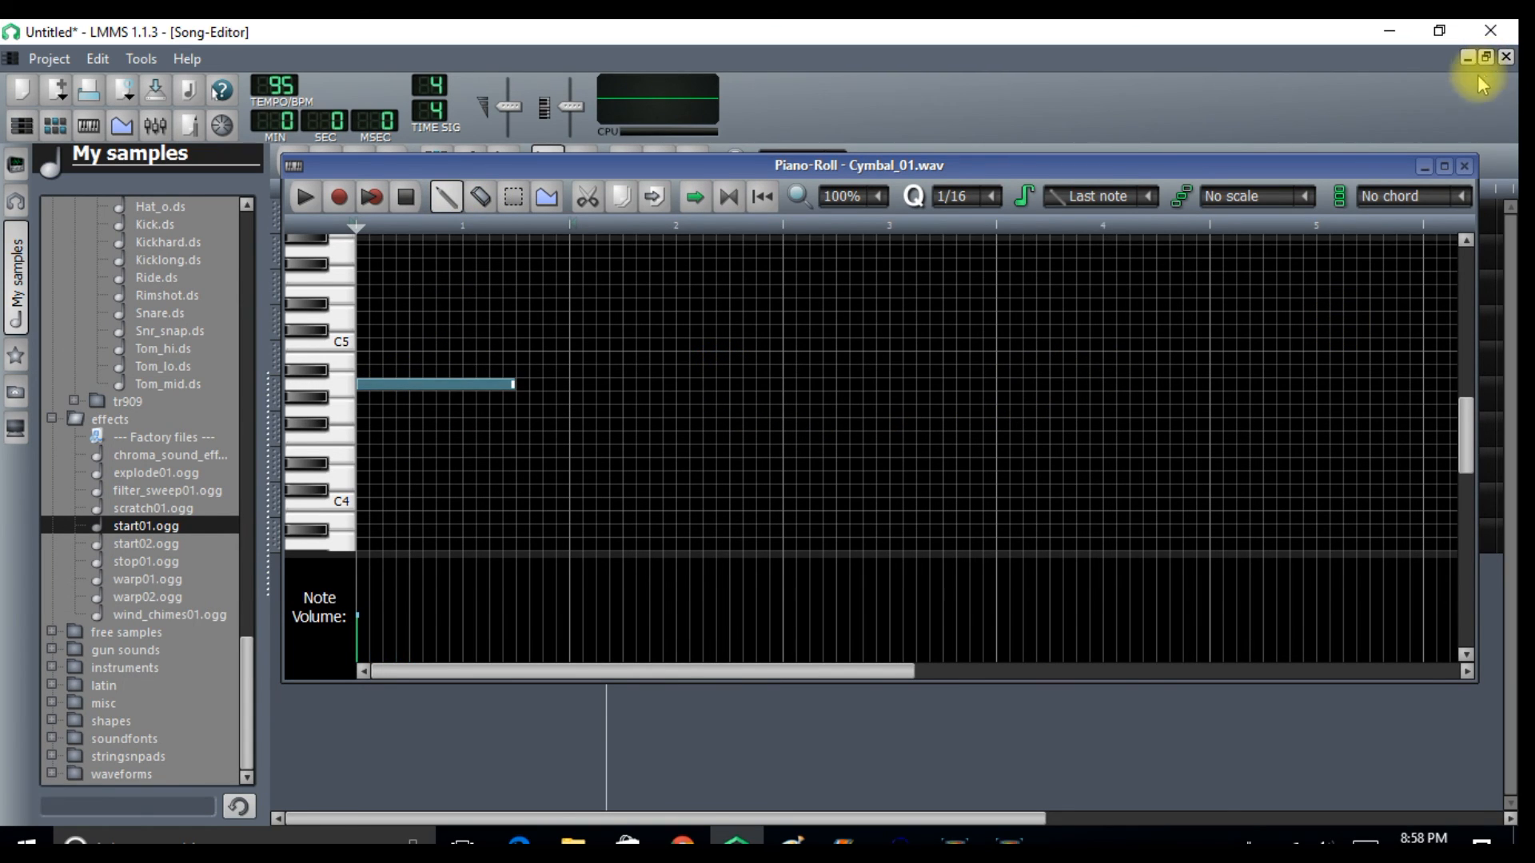
{"action": "left_click", "coordinate": [1465, 166]}
- Delete the cloned Cymbal_01.wav track's bar 9 pattern and copy its short bar 5 pattern to bar 13
{"action": "right_click", "coordinate": [762, 543]}
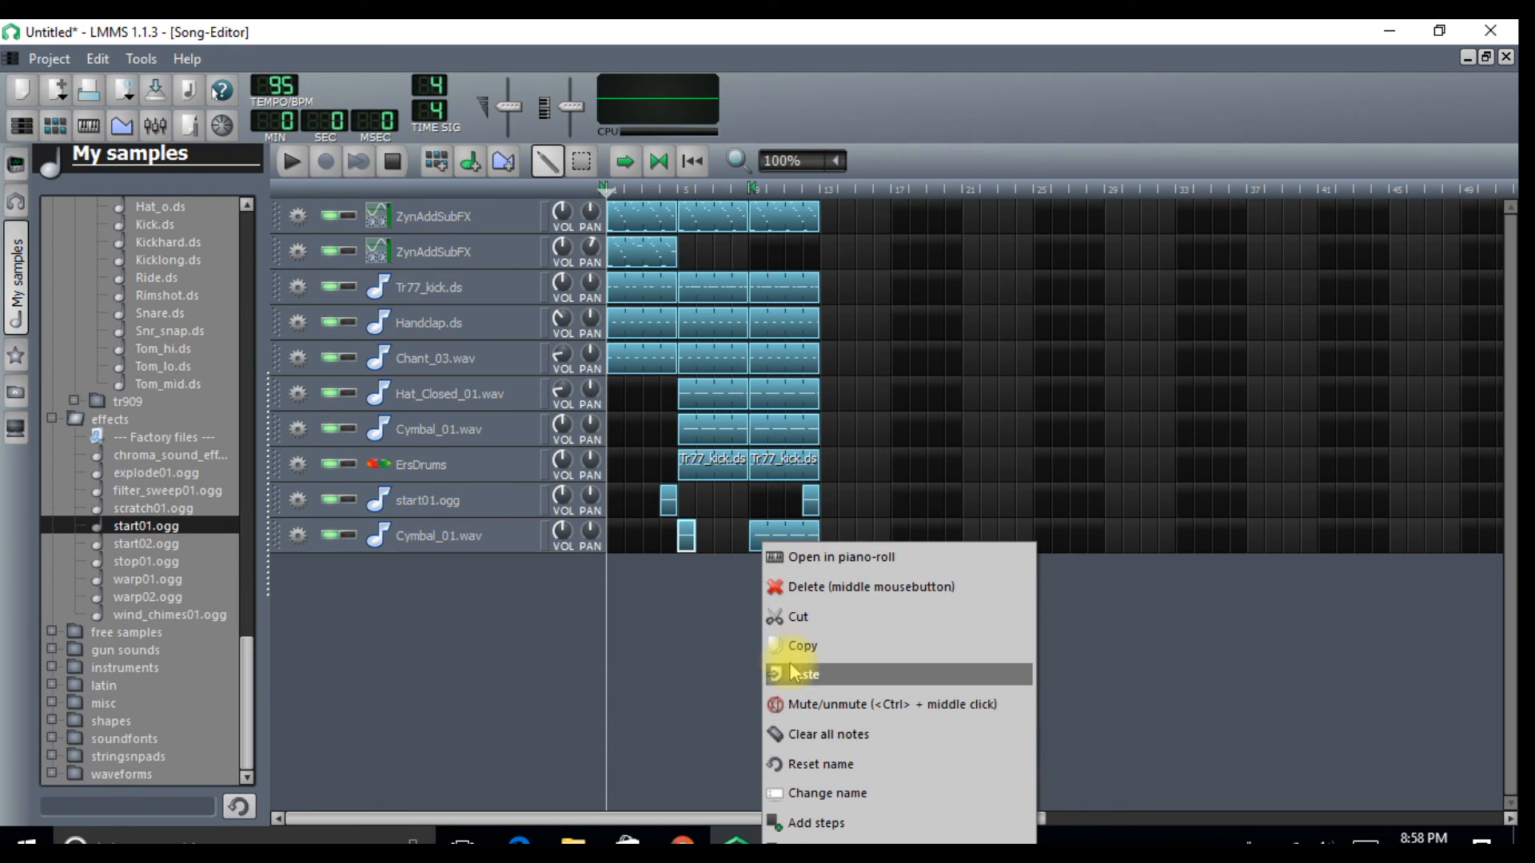
{"action": "left_click", "coordinate": [798, 588]}
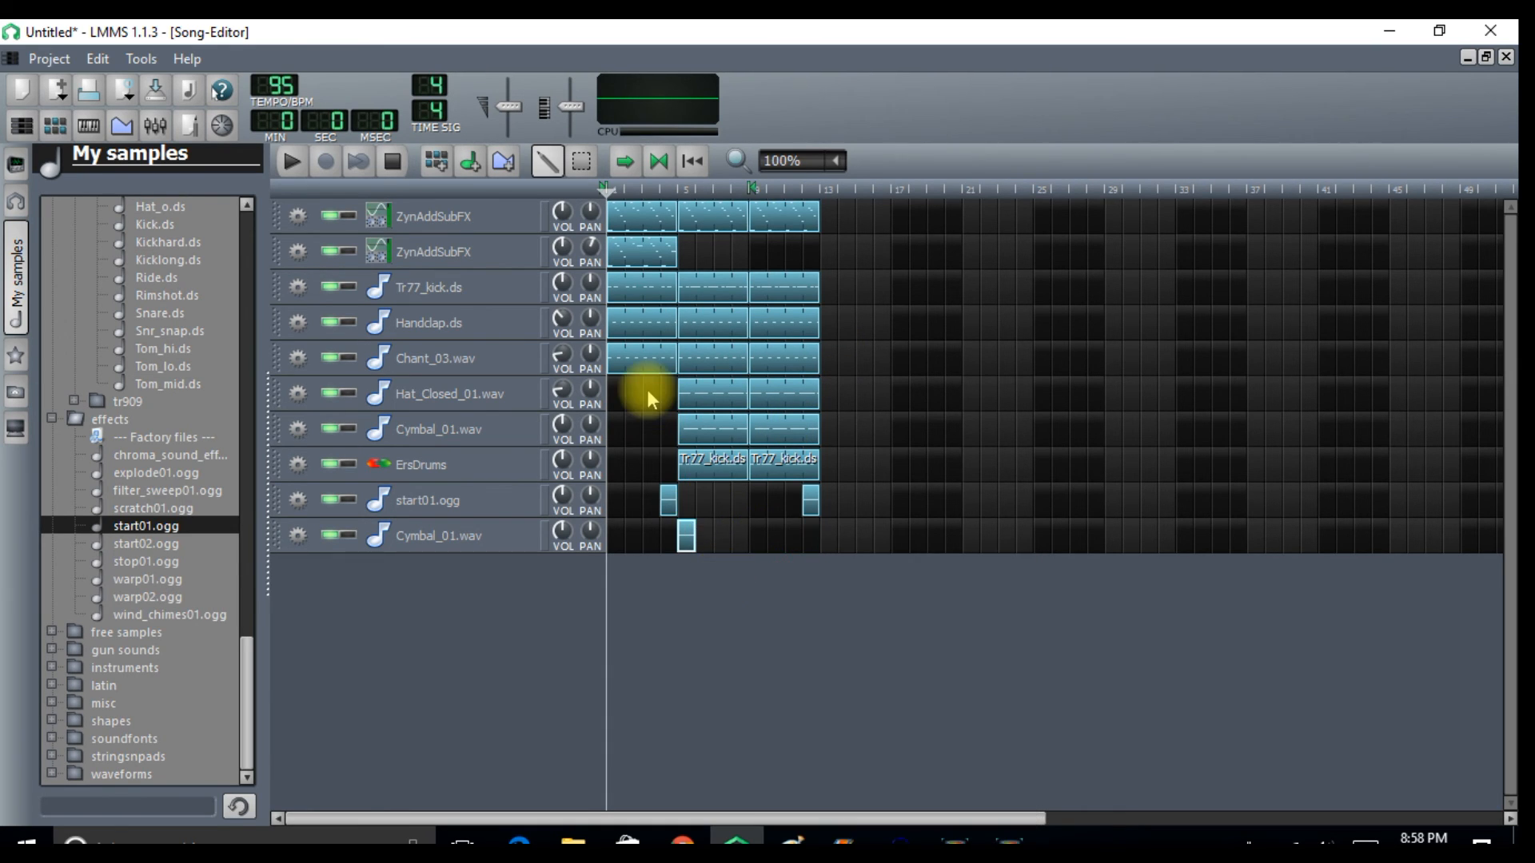
{"action": "left_click_drag", "start_coordinate": [686, 540], "coordinate": [832, 532]}
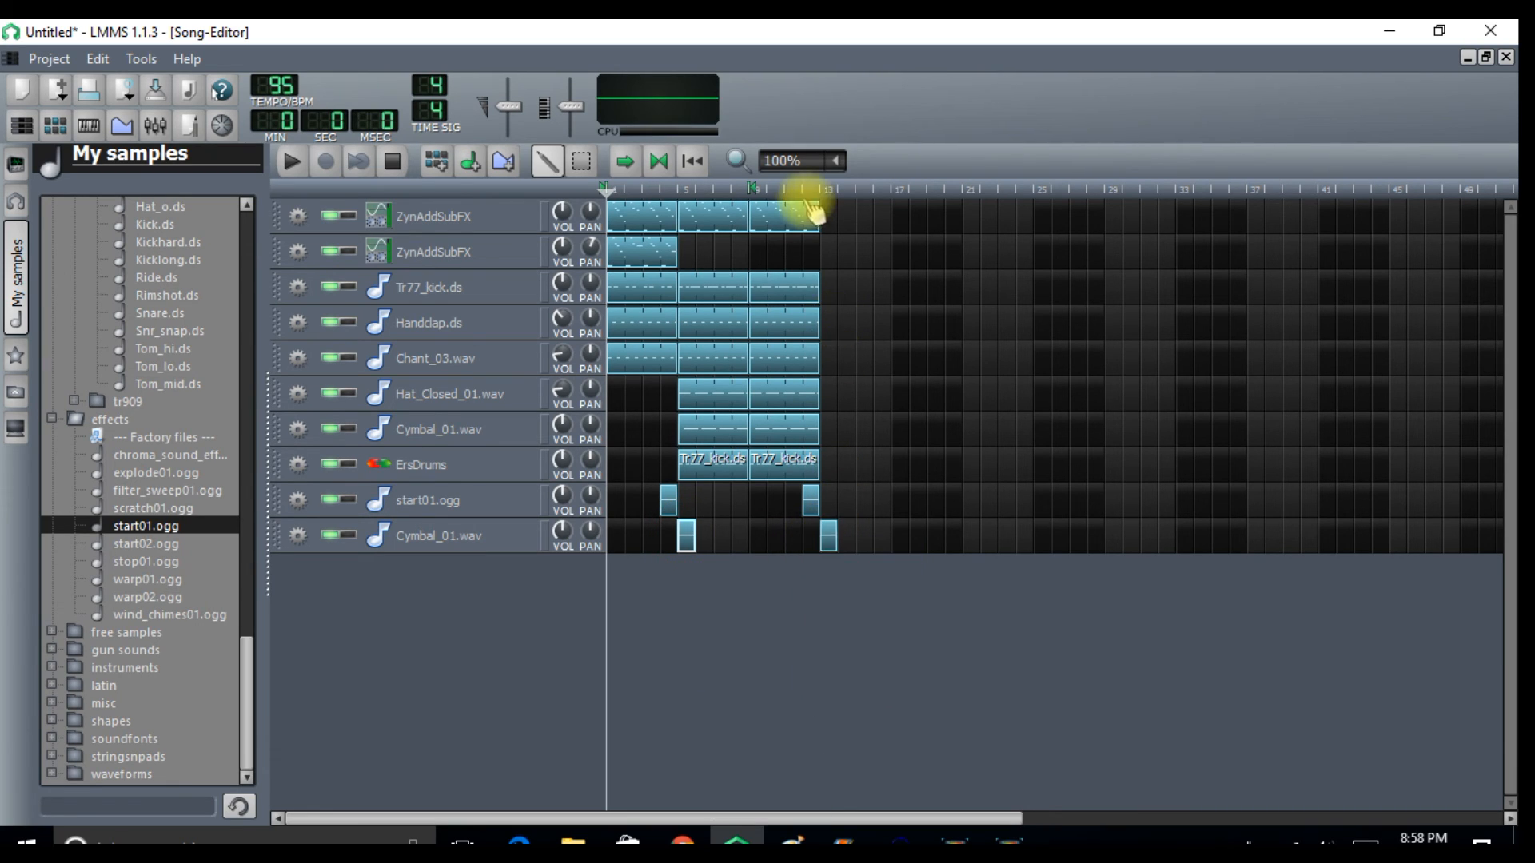
- Copy the four-bar patterns of both ZynAddSubFX tracks, Tr77_kick.ds and Handclap.ds to bars 13 and 17
{"action": "left_click_drag", "start_coordinate": [811, 210], "coordinate": [937, 220]}
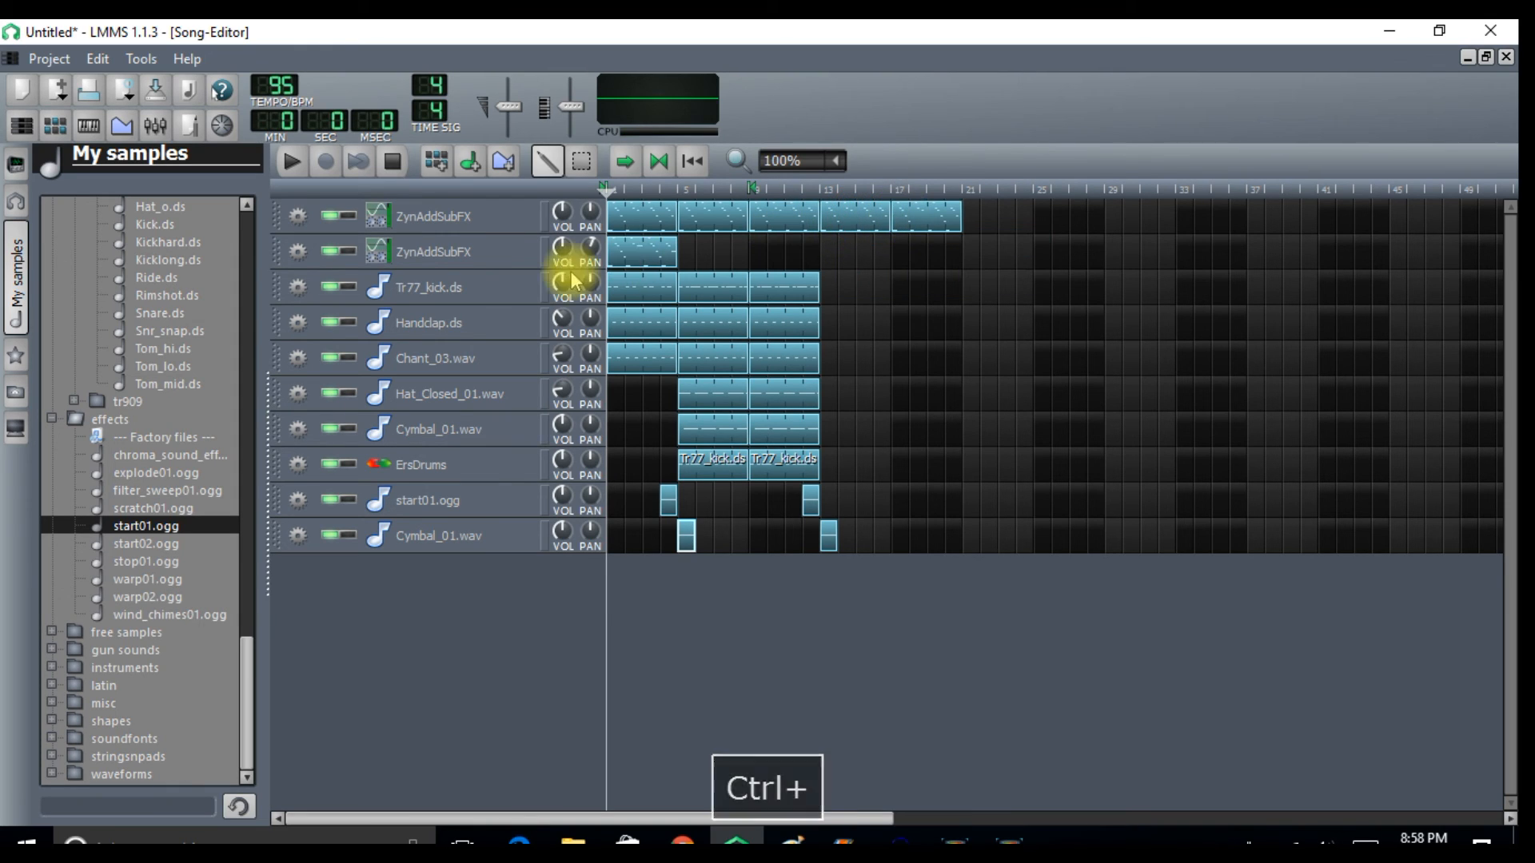
{"action": "left_click_drag", "start_coordinate": [649, 260], "coordinate": [897, 246]}
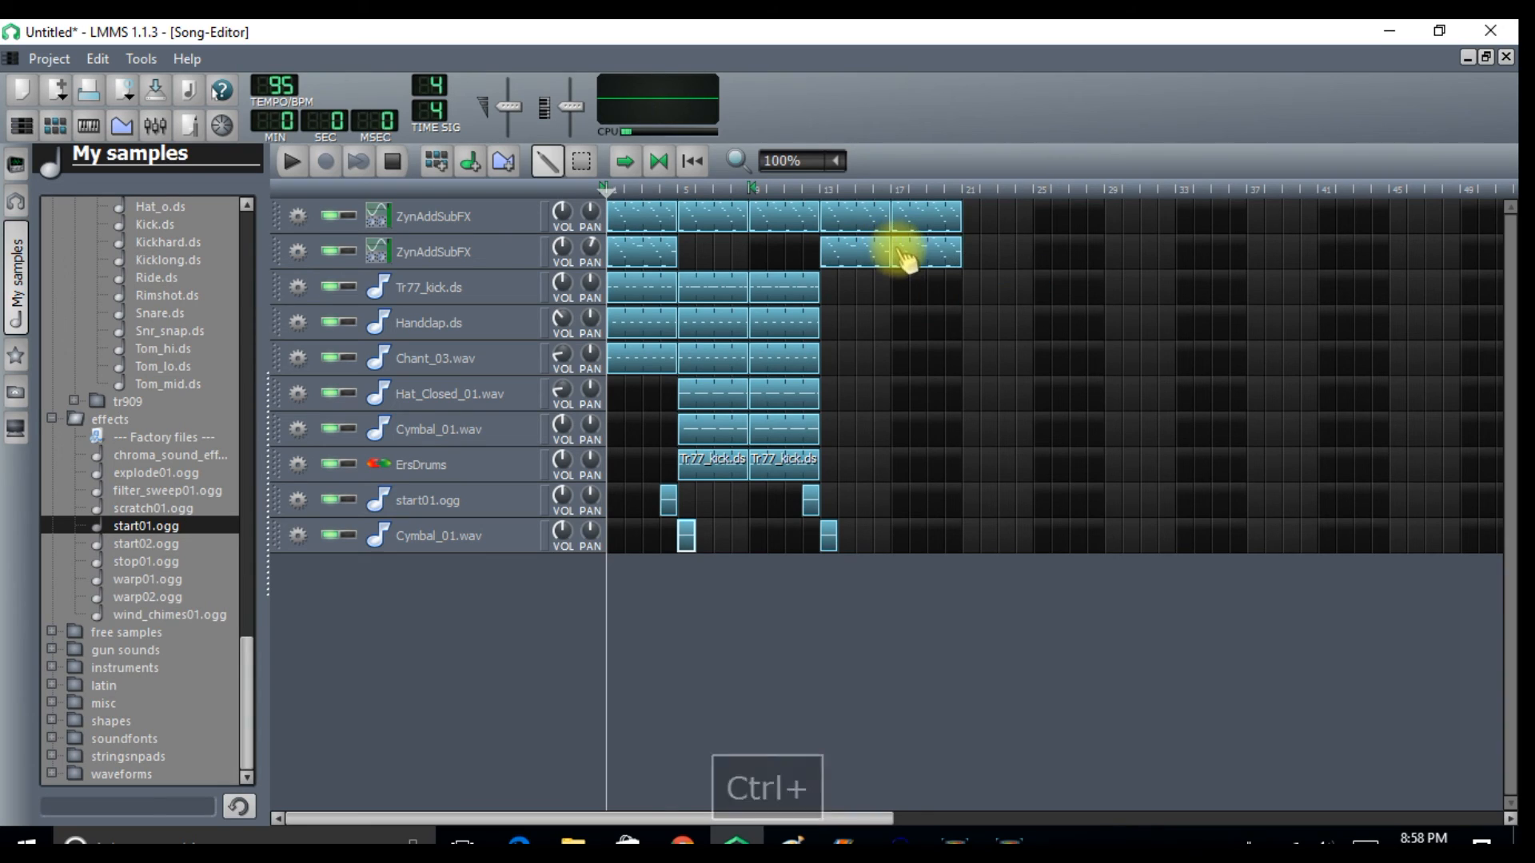
{"action": "left_click_drag", "start_coordinate": [660, 296], "coordinate": [910, 292]}
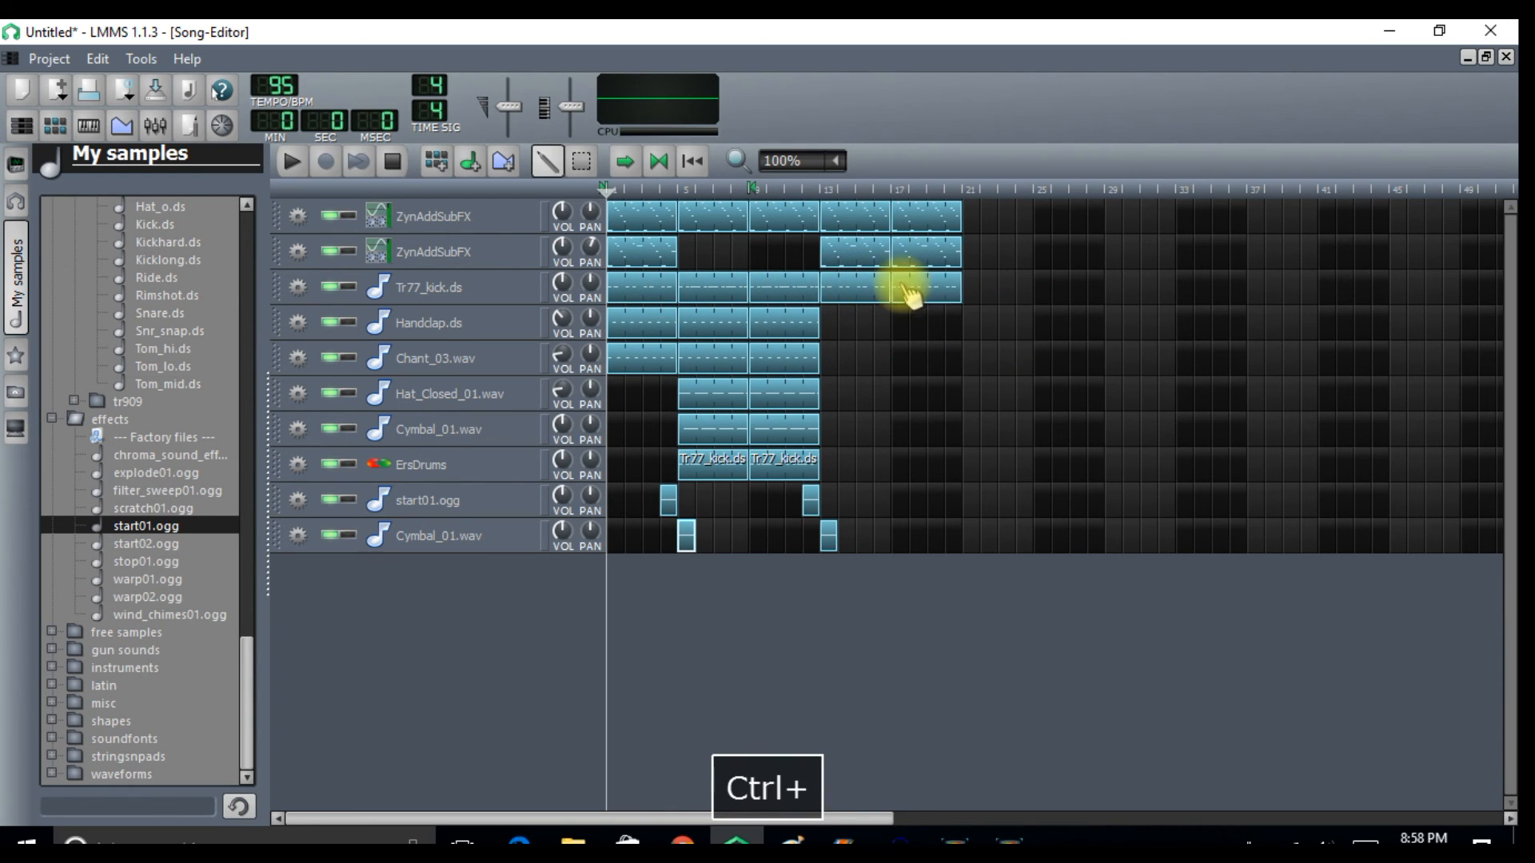
{"action": "left_click_drag", "start_coordinate": [632, 328], "coordinate": [911, 336]}
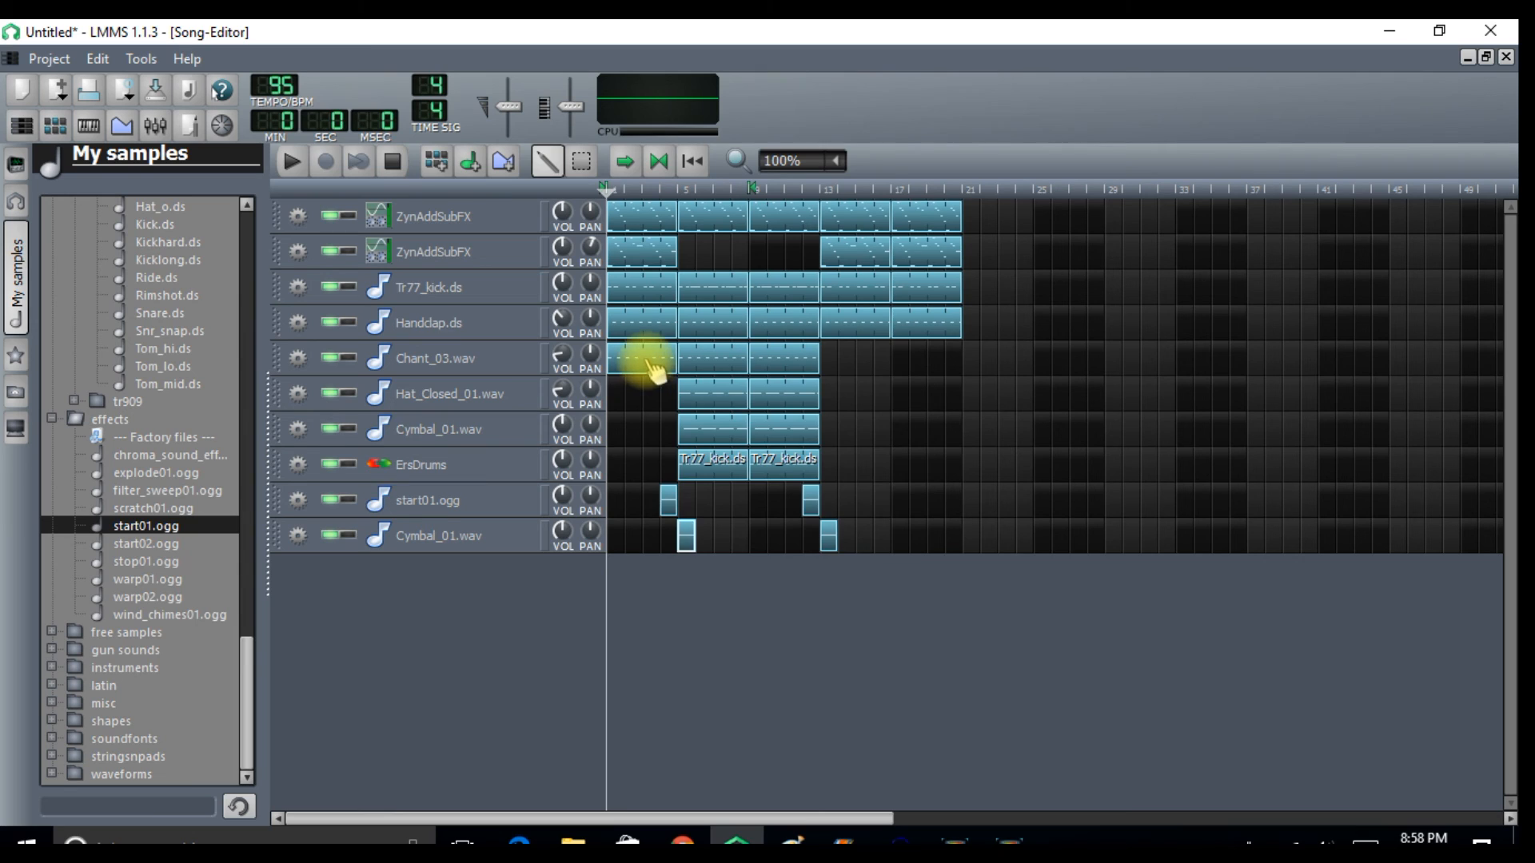
- Delete the Chant_03.wav pattern at bar 1 and copy the Hat_Closed_01.wav pattern to bars 13 and 17
{"action": "right_click", "coordinate": [646, 363]}
{"action": "left_click", "coordinate": [686, 406]}
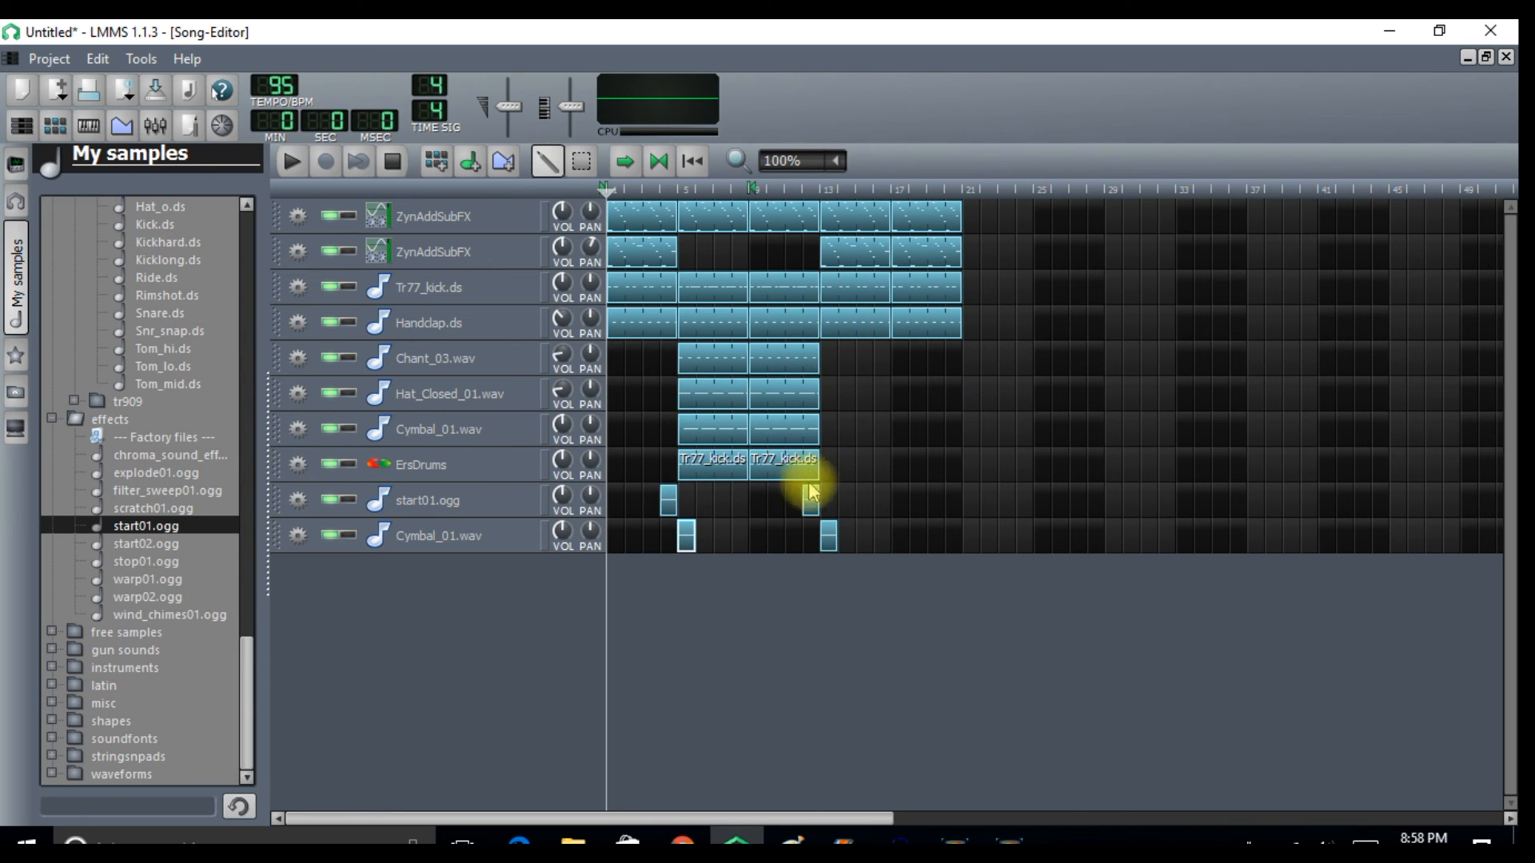
{"action": "left_click_drag", "start_coordinate": [792, 400], "coordinate": [901, 397]}
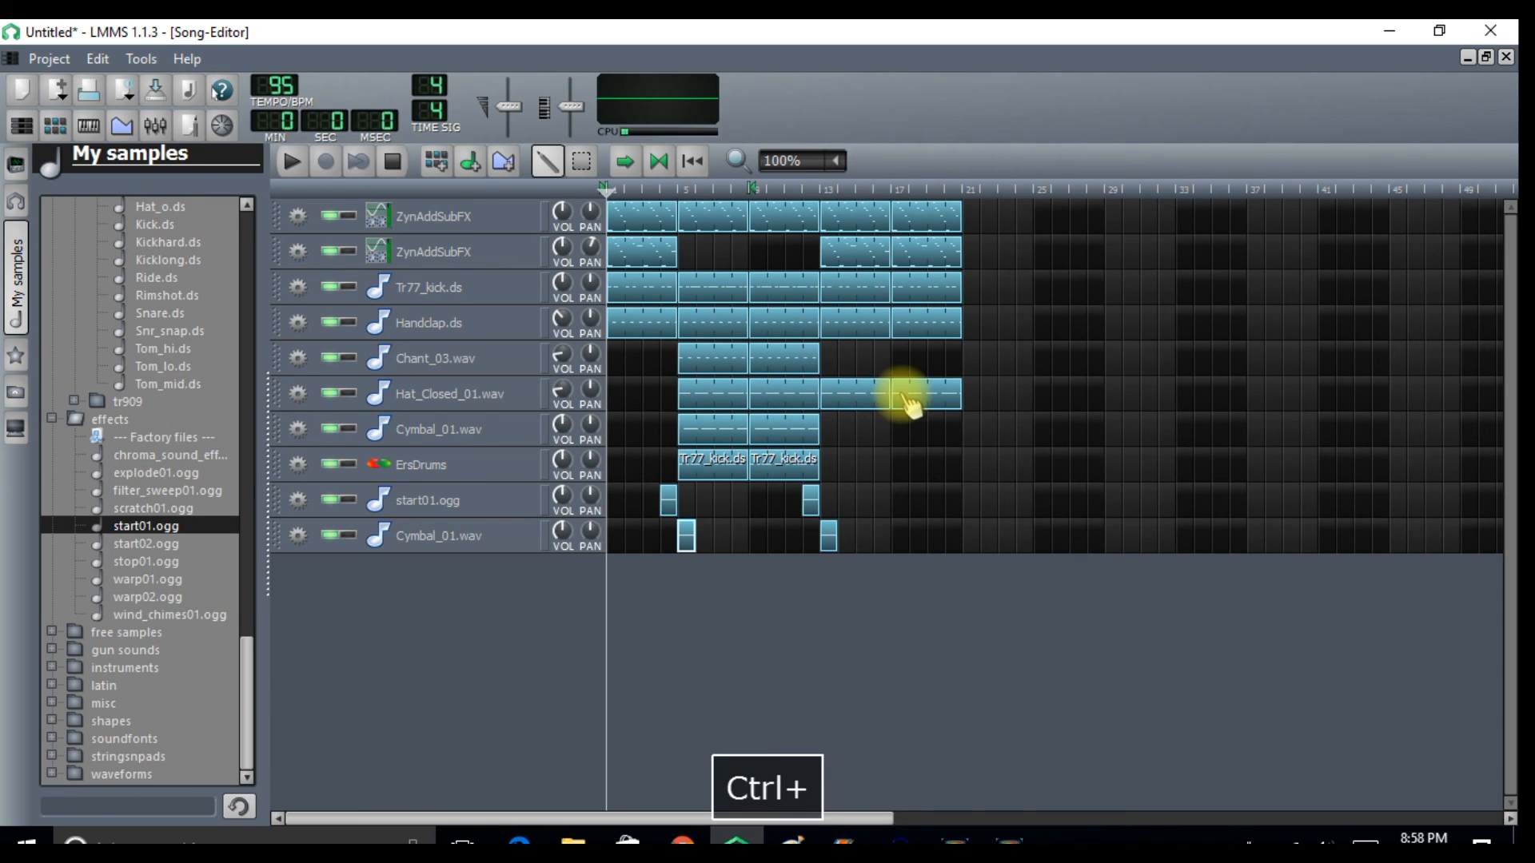
- Extend the loop end to bar 21 and briefly play the song from bar 5
{"action": "left_click", "coordinate": [959, 191]}
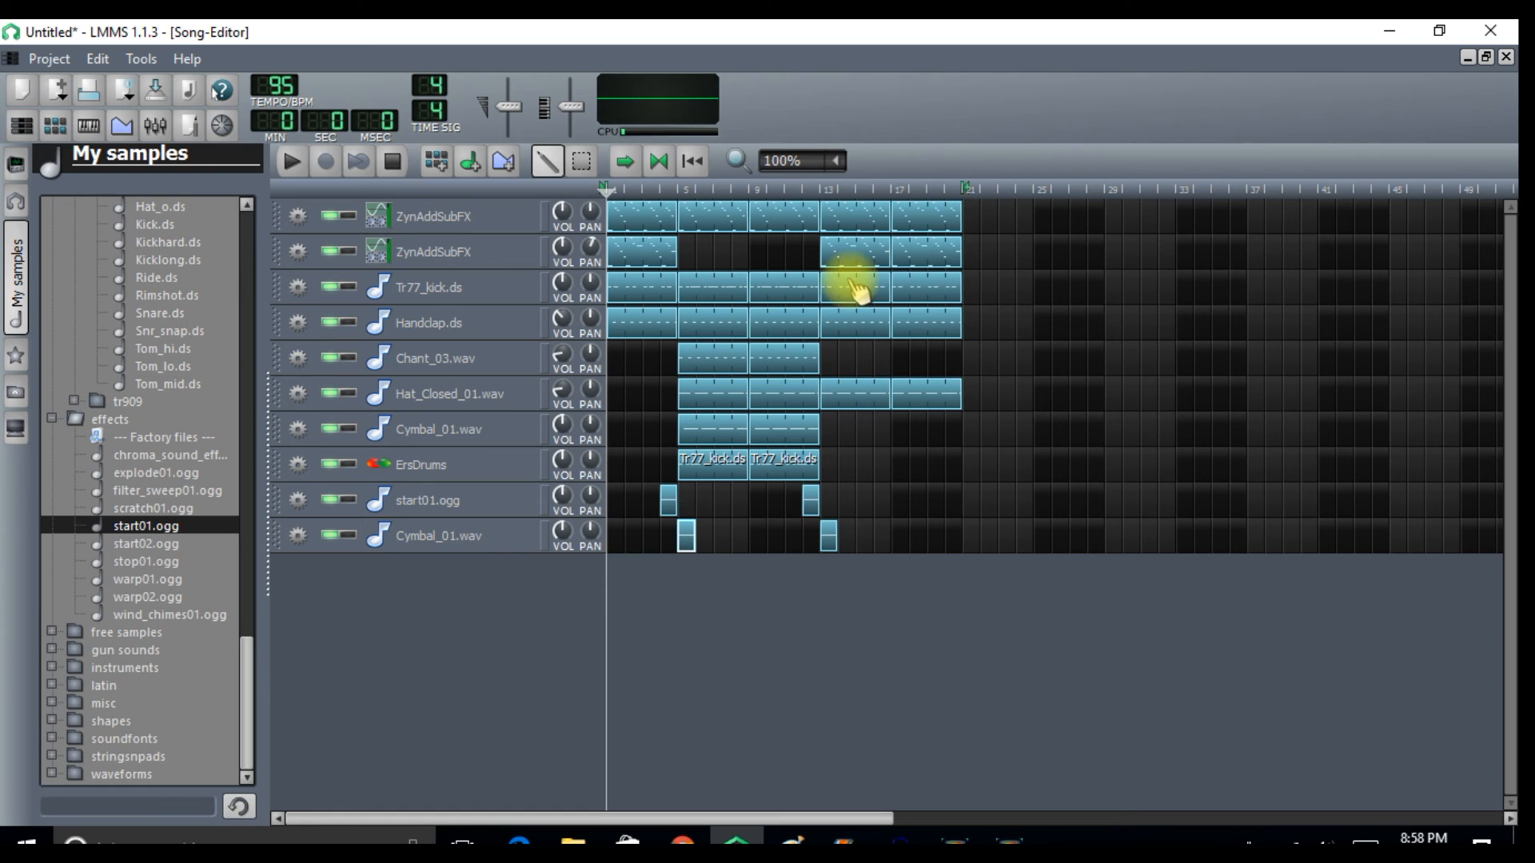
{"action": "mouse_move", "coordinate": [929, 254]}
{"action": "left_mouse_down"}
{"action": "mouse_move", "coordinate": [976, 256]}
{"action": "mouse_move", "coordinate": [942, 265]}
{"action": "left_mouse_up"}
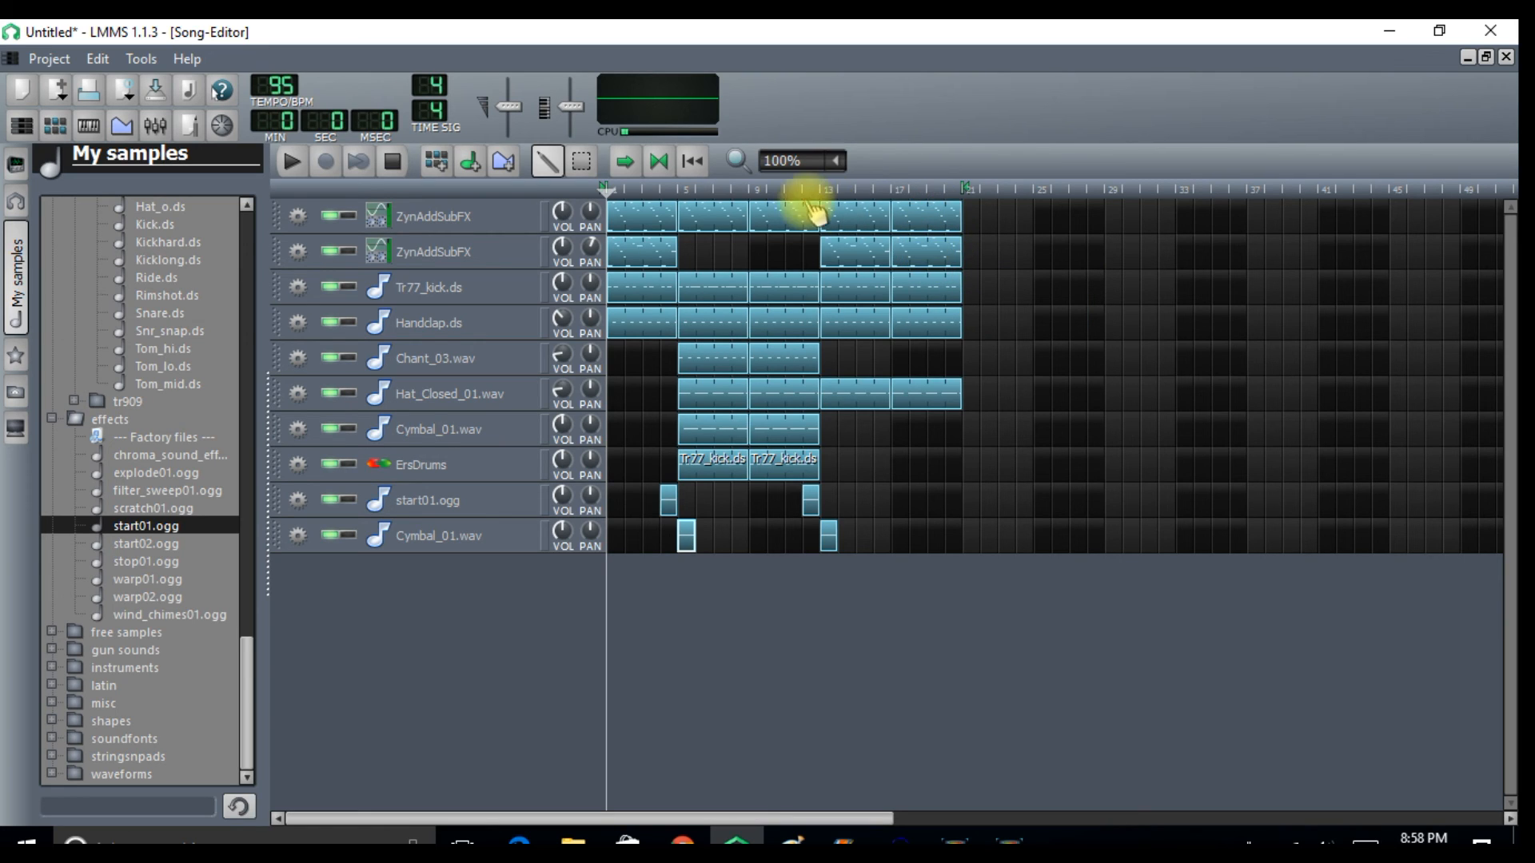
{"action": "left_click", "coordinate": [675, 190]}
{"action": "left_click", "coordinate": [291, 162]}
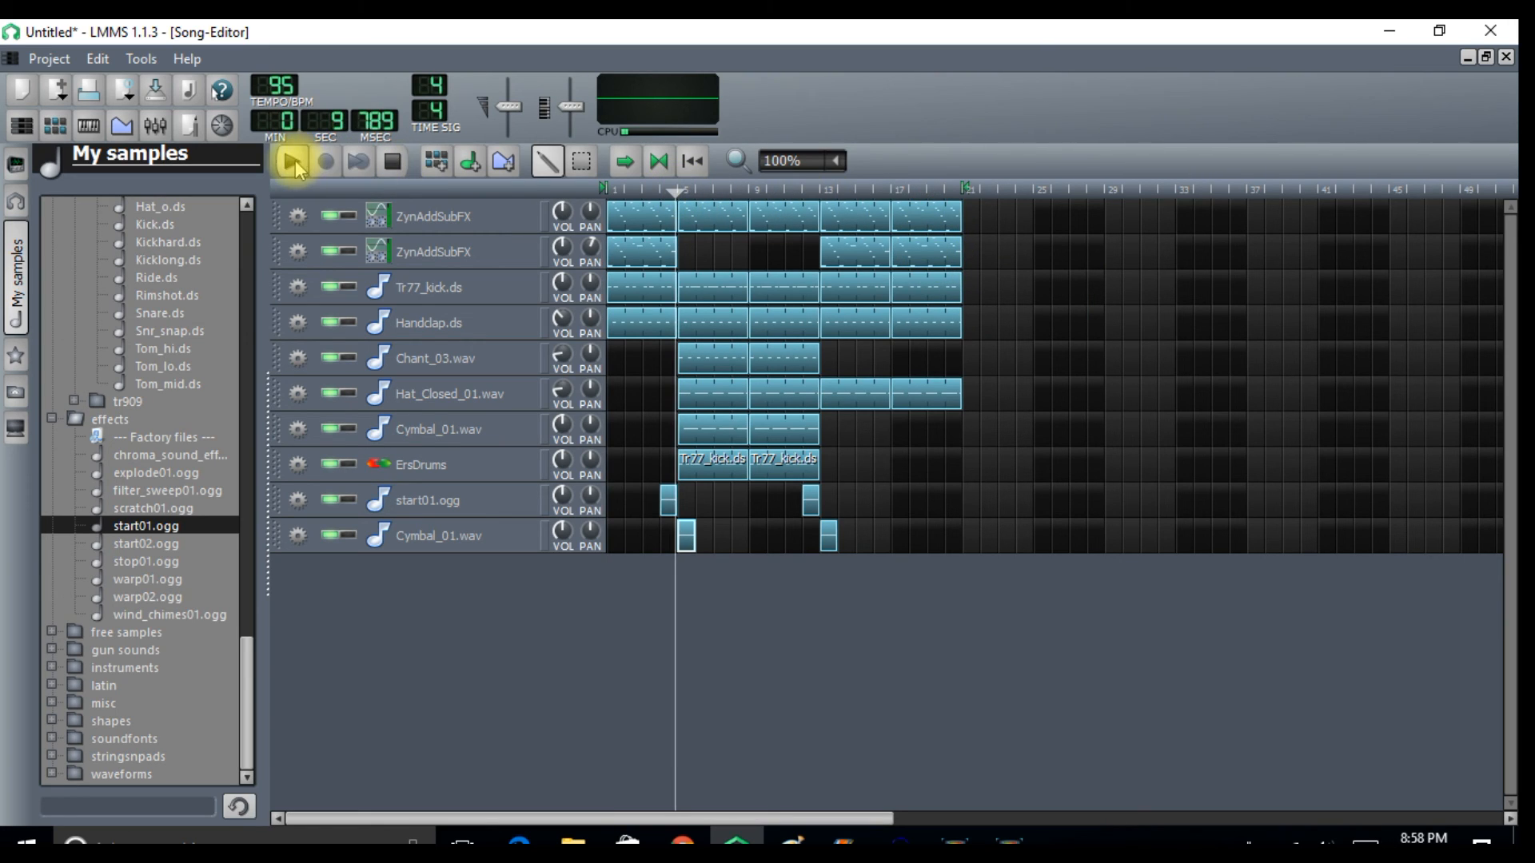
{"action": "left_click", "coordinate": [393, 163]}
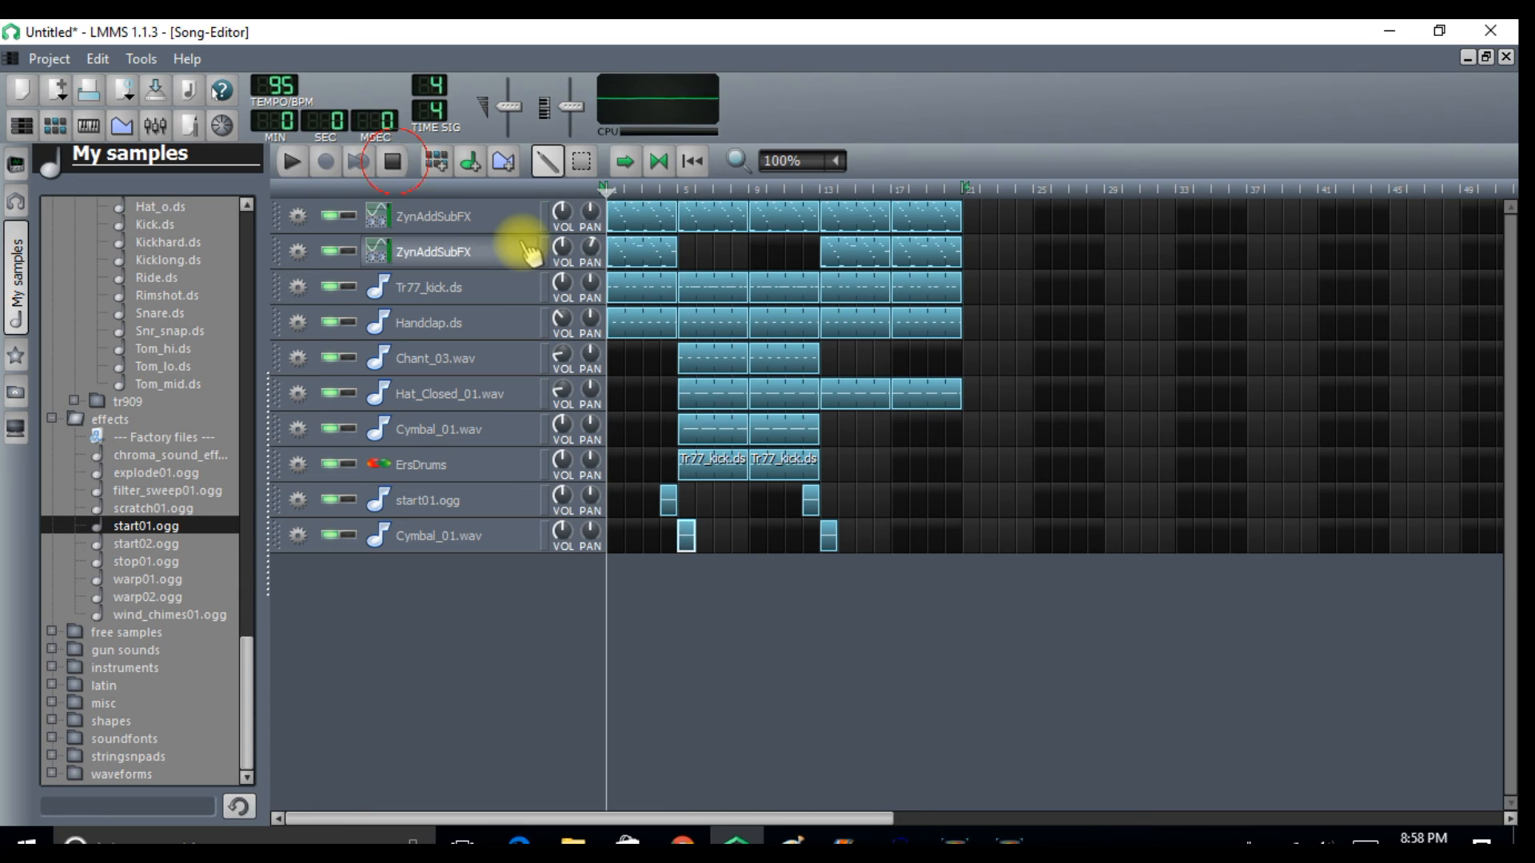
- Copy the second ZynAddSubFX track's pattern to bars 5 and 9, and delete the first ZynAddSubFX track's patterns there
{"action": "left_click_drag", "start_coordinate": [651, 248], "coordinate": [746, 252]}
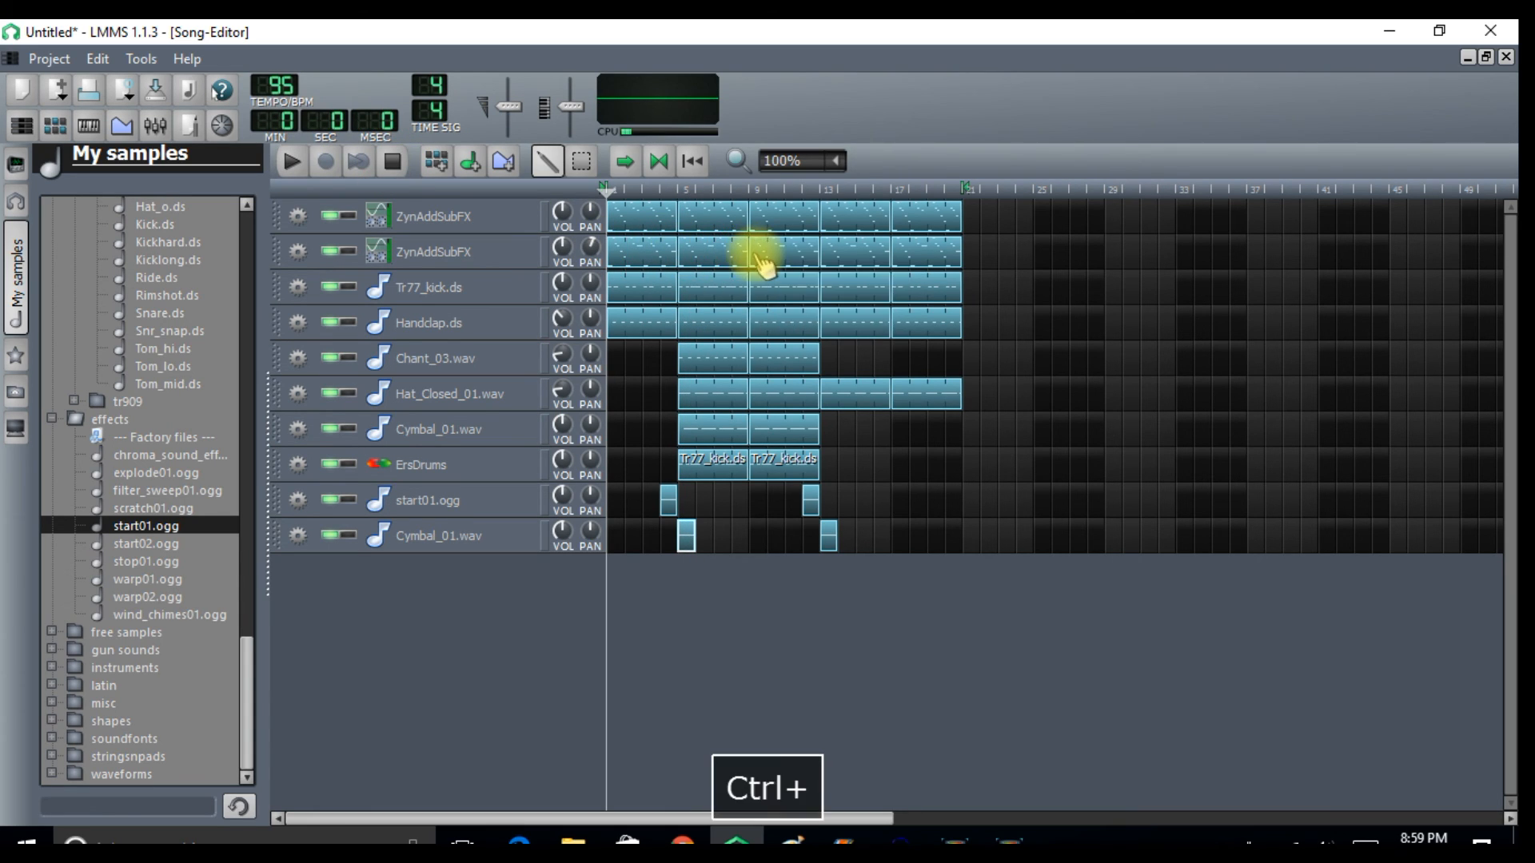
{"action": "right_click", "coordinate": [697, 213]}
{"action": "left_click", "coordinate": [737, 260]}
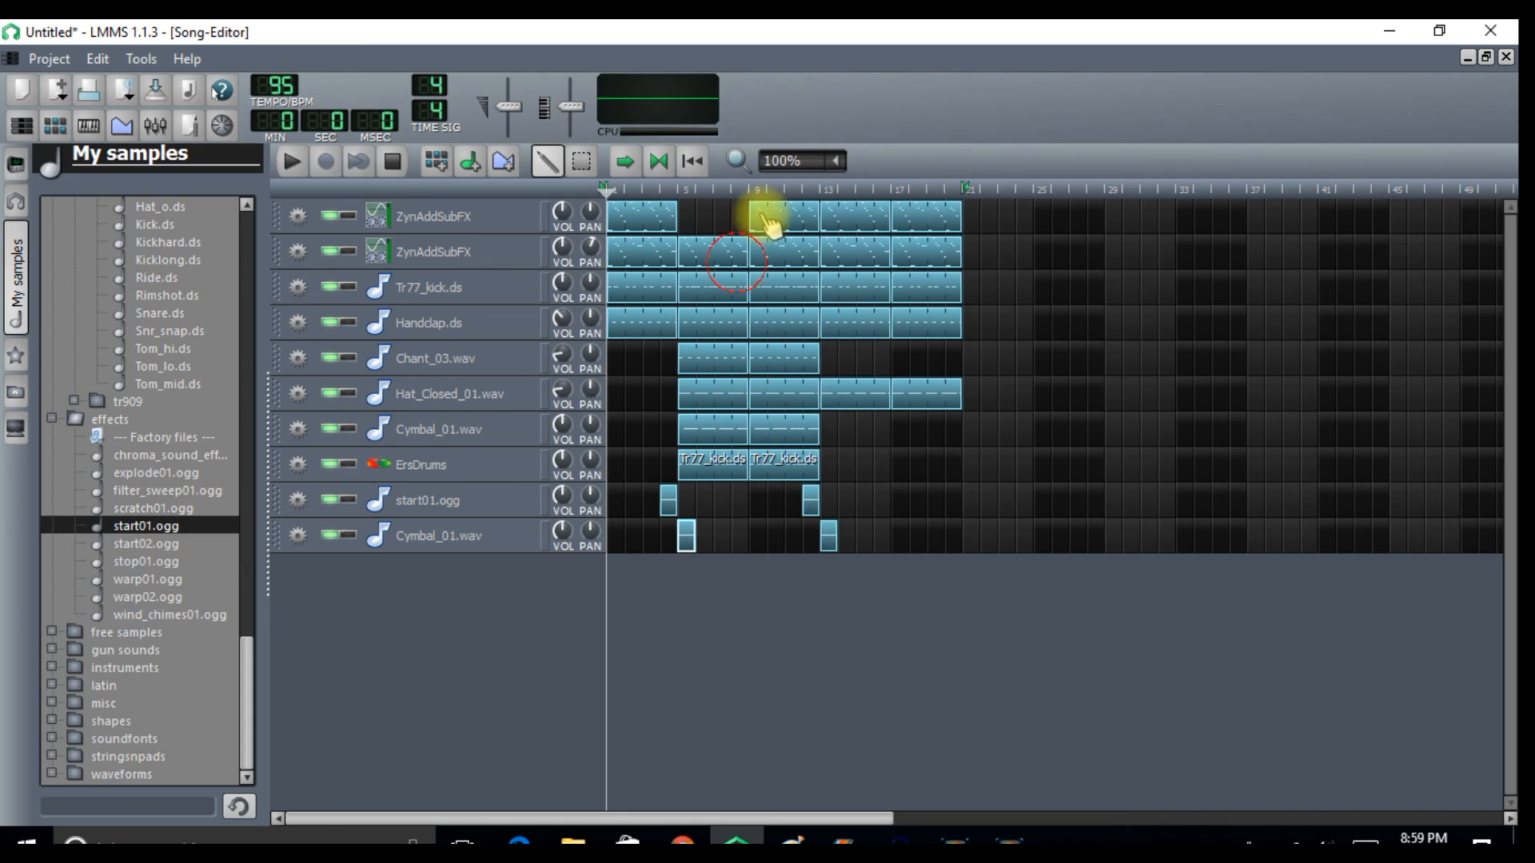
{"action": "right_click", "coordinate": [765, 216]}
{"action": "left_click", "coordinate": [800, 255]}
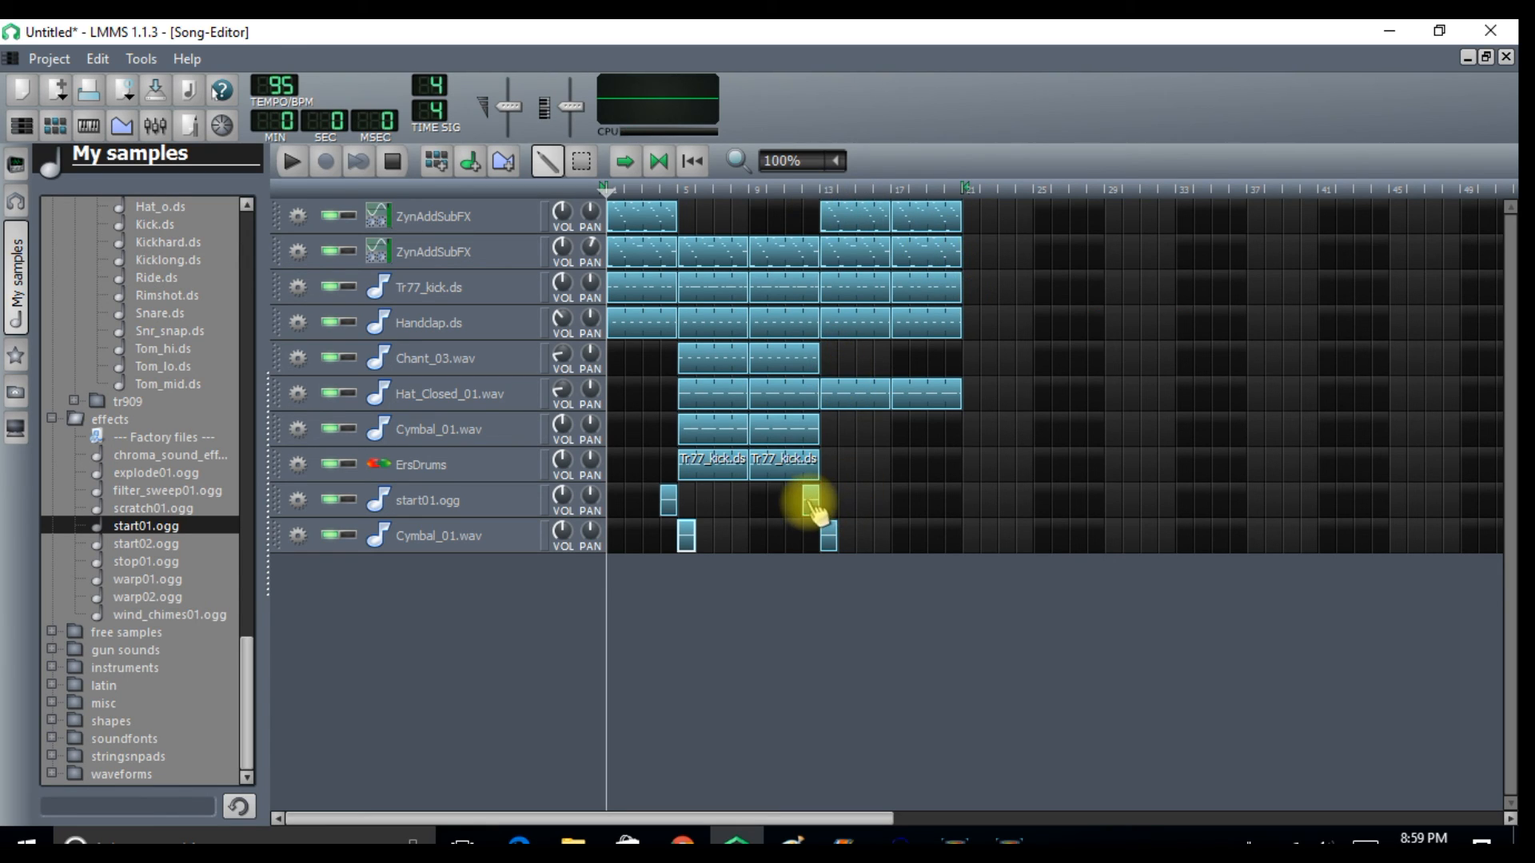
- Copy the start01.ogg pattern from bar 12 to bar 20 and lower that track's volume during playback
{"action": "left_click_drag", "start_coordinate": [814, 508], "coordinate": [954, 507]}
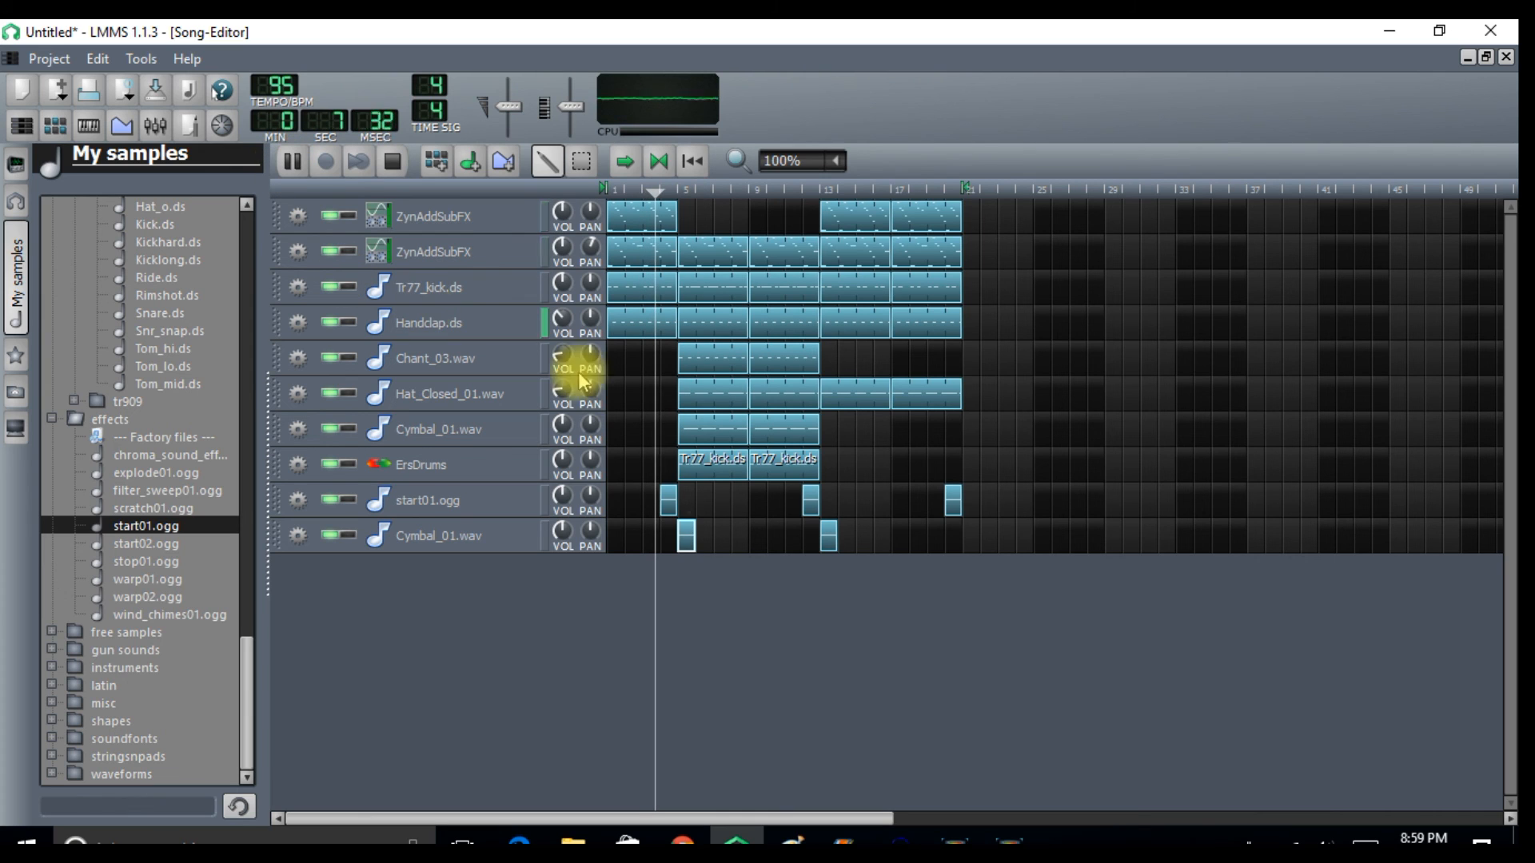
{"action": "left_click_drag", "start_coordinate": [559, 496], "coordinate": [559, 520]}
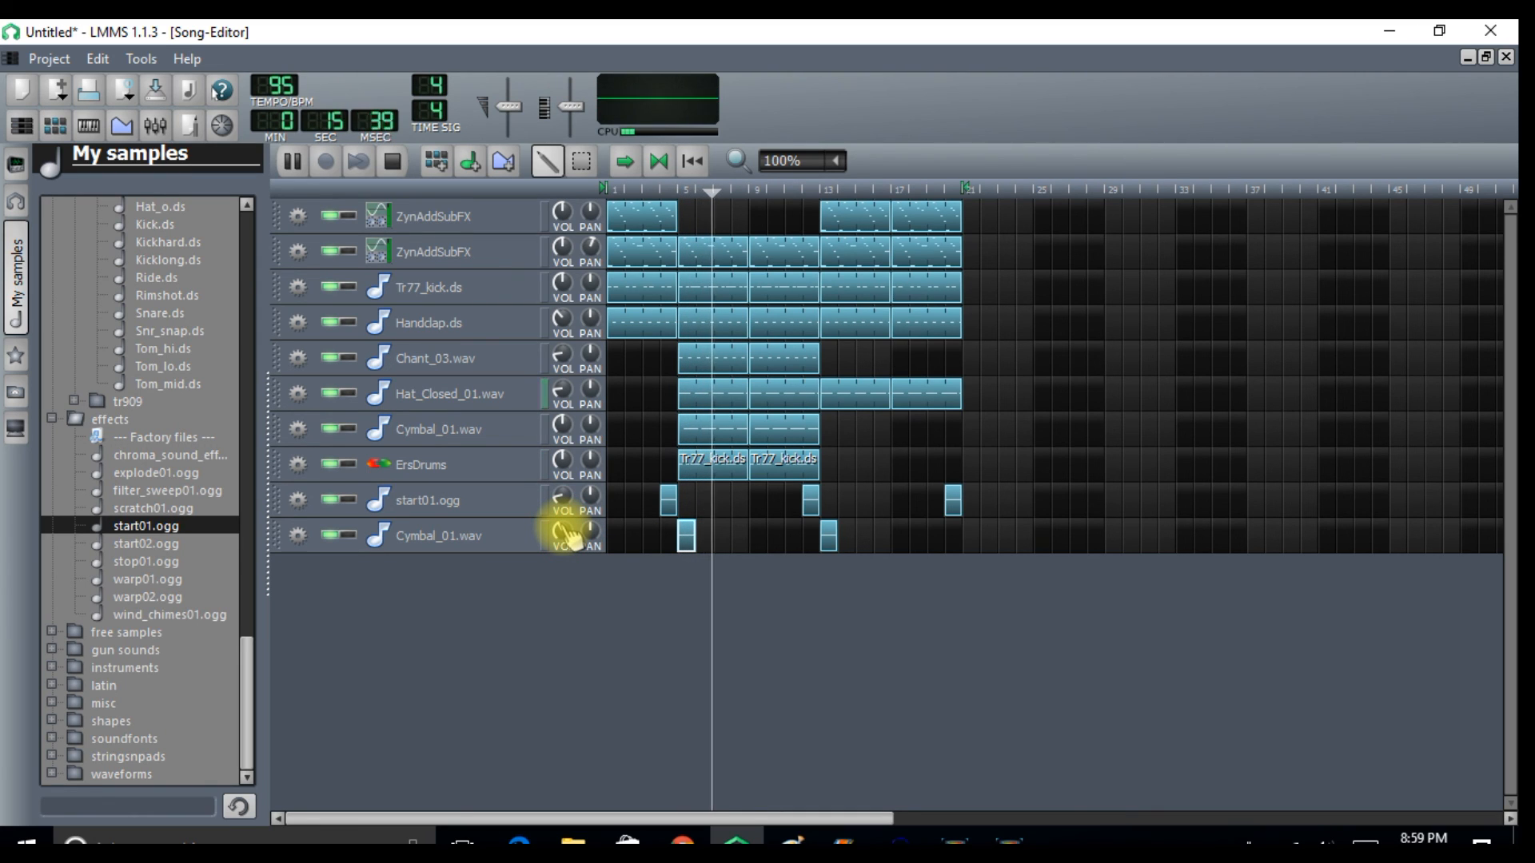
- Lower the volumes of the original Cymbal_01.wav track and the Chant_03.wav track during playback, and stop the song
{"action": "left_click_drag", "start_coordinate": [563, 420], "coordinate": [564, 429]}
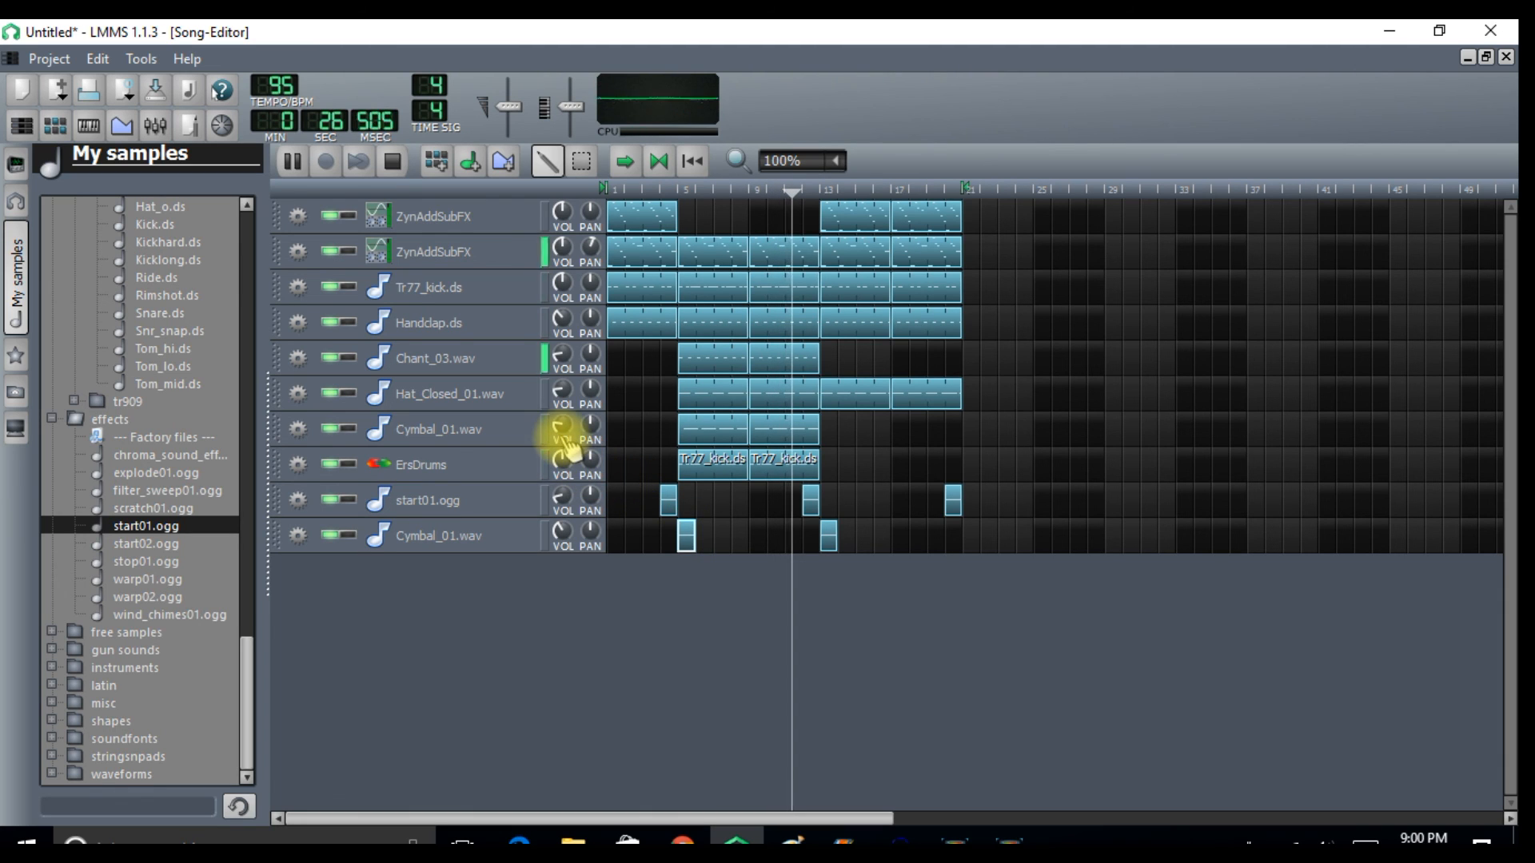
{"action": "left_click_drag", "start_coordinate": [560, 352], "coordinate": [560, 356]}
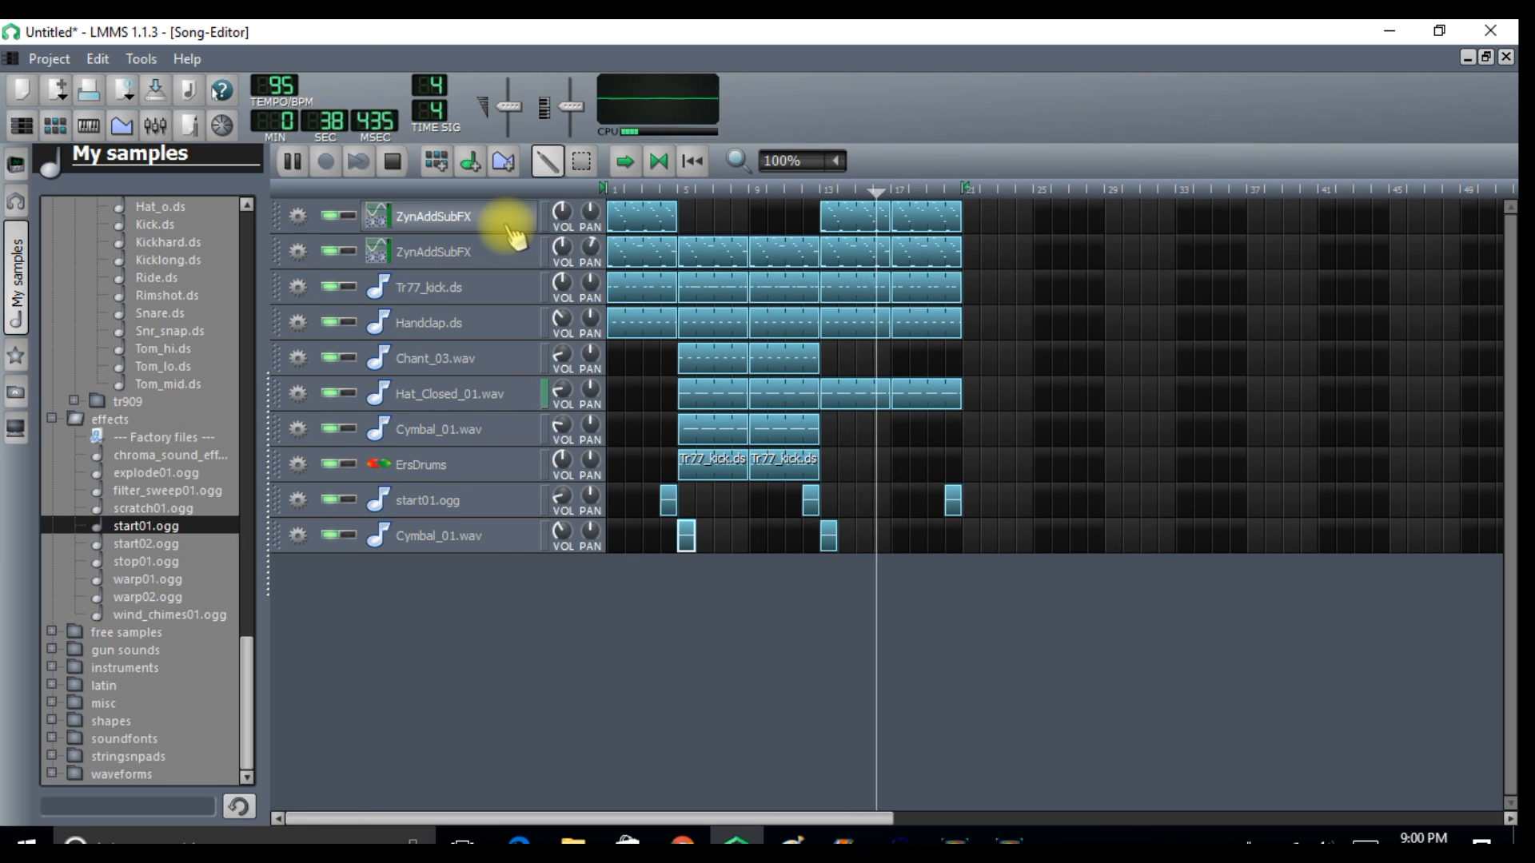
{"action": "left_click", "coordinate": [396, 164]}
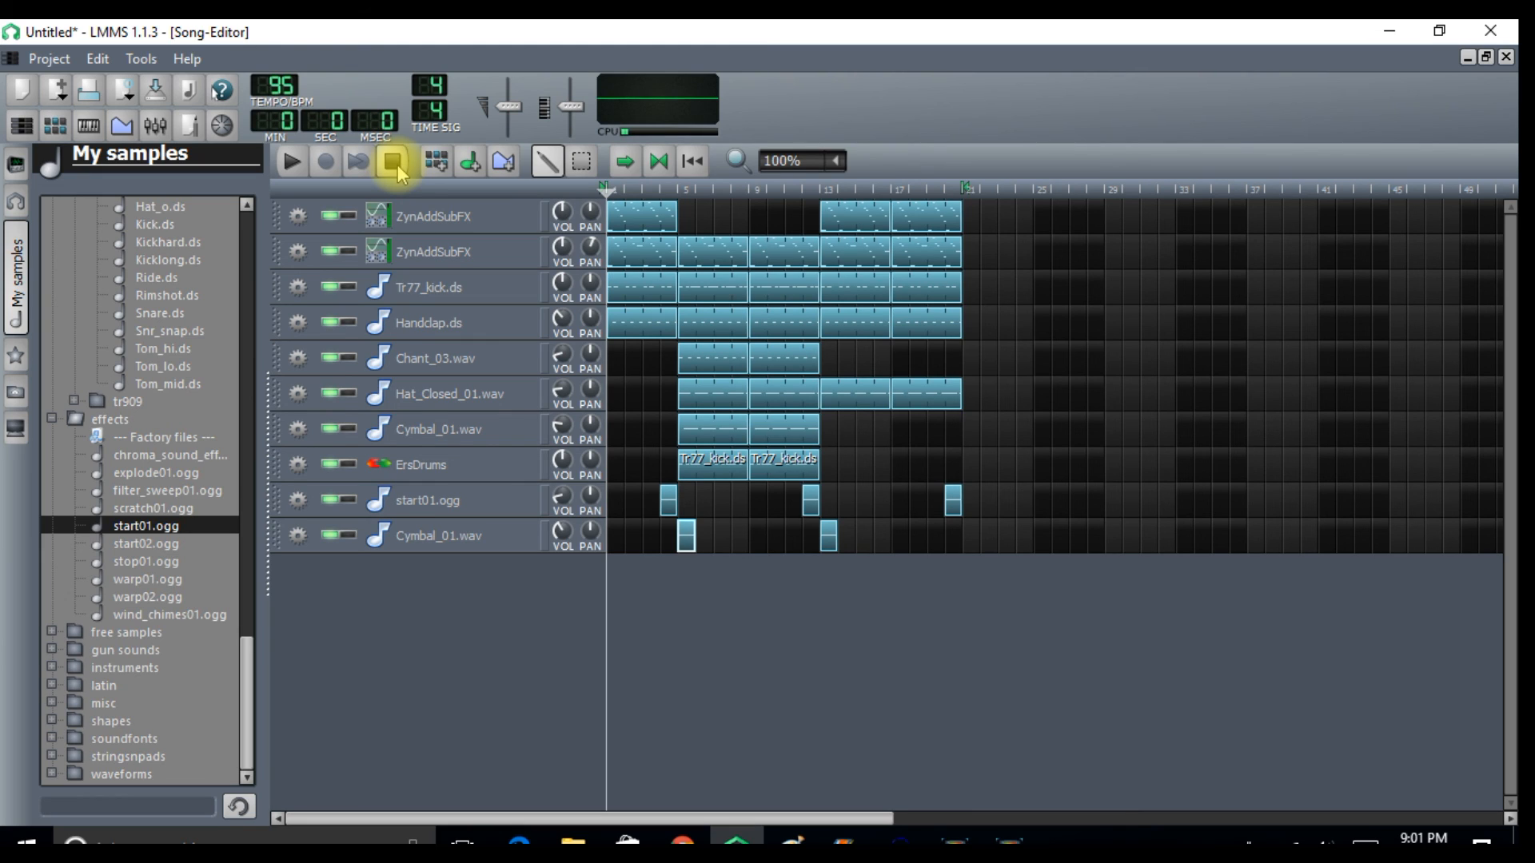